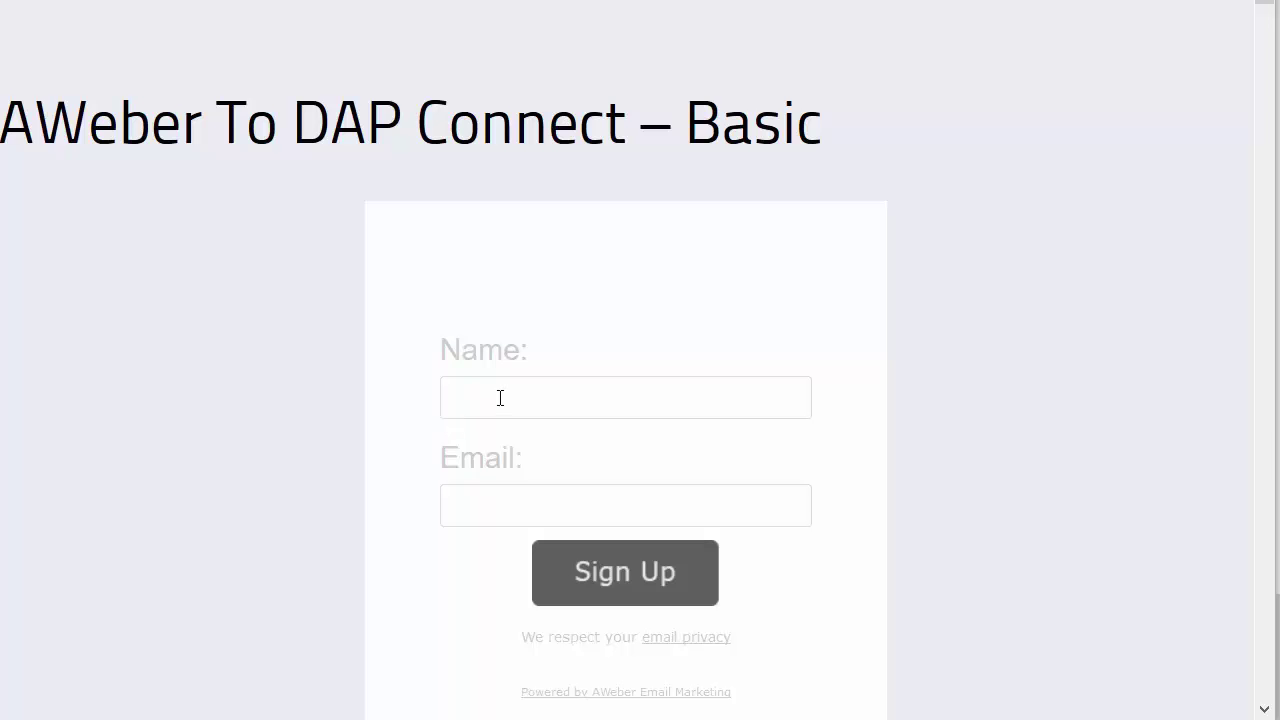
Scroll down past the empty Name and Email AWeber sign-up form on the Basic page
{"action": "scroll", "coordinate": [494, 394], "scroll_direction": "down", "scroll_amount": 2}
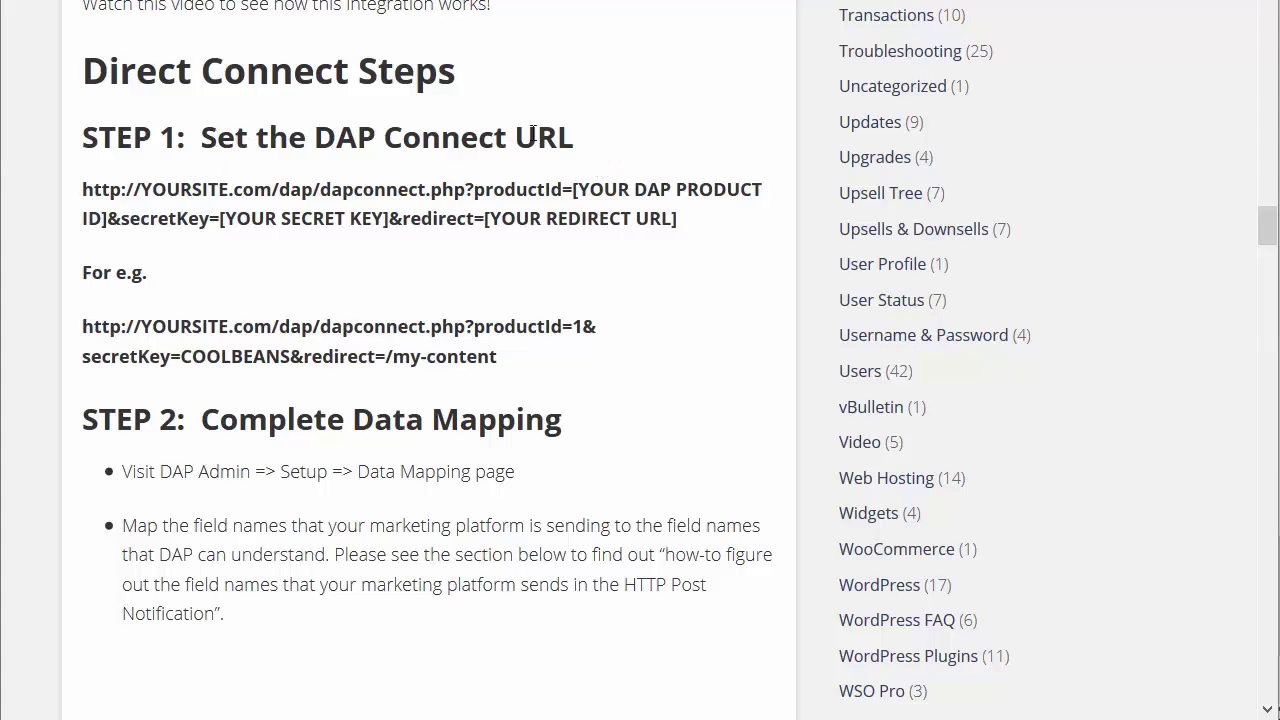
{"action": "left_click_drag", "start_coordinate": [588, 140], "coordinate": [85, 117]}
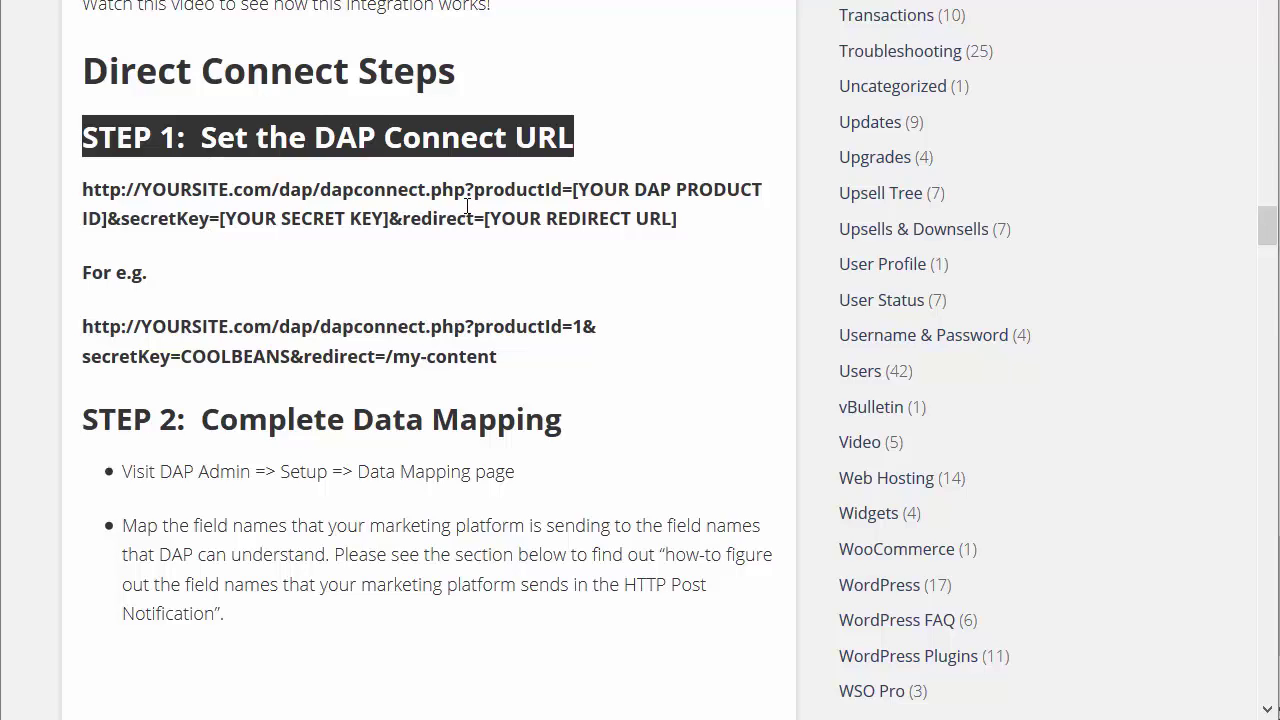
{"action": "left_click", "coordinate": [160, 192]}
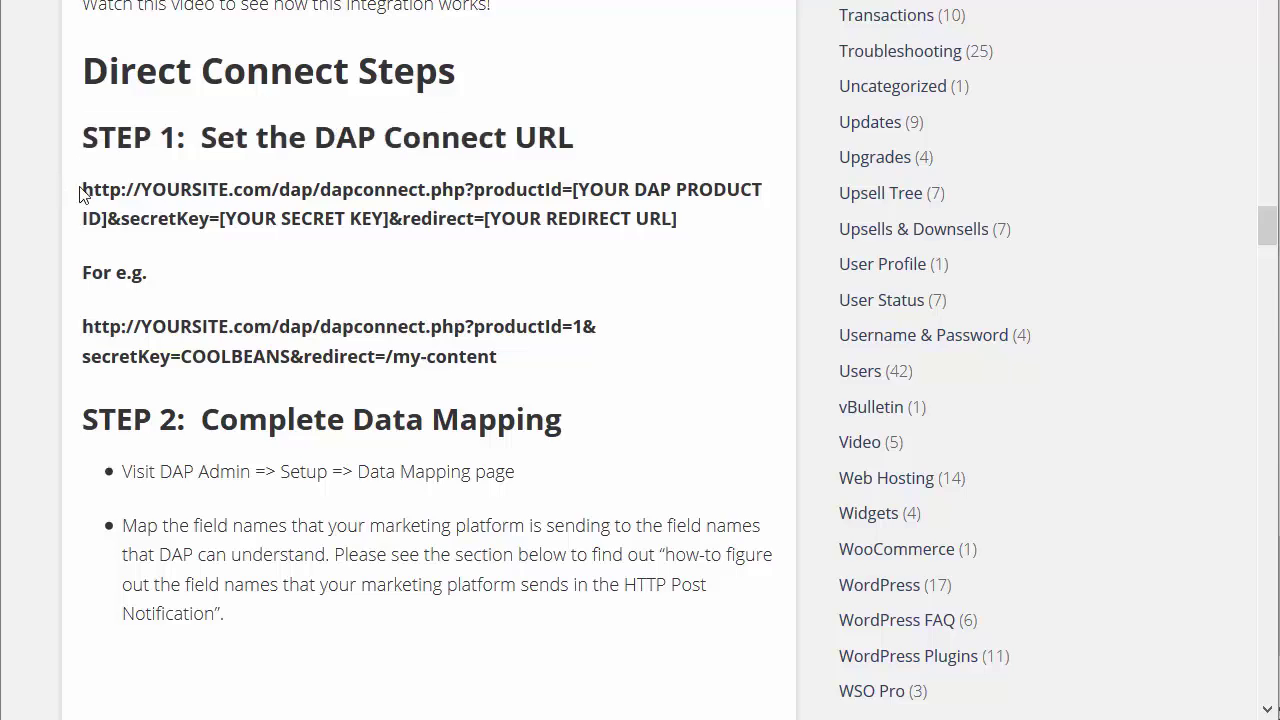
{"action": "left_click_drag", "start_coordinate": [83, 193], "coordinate": [726, 240]}
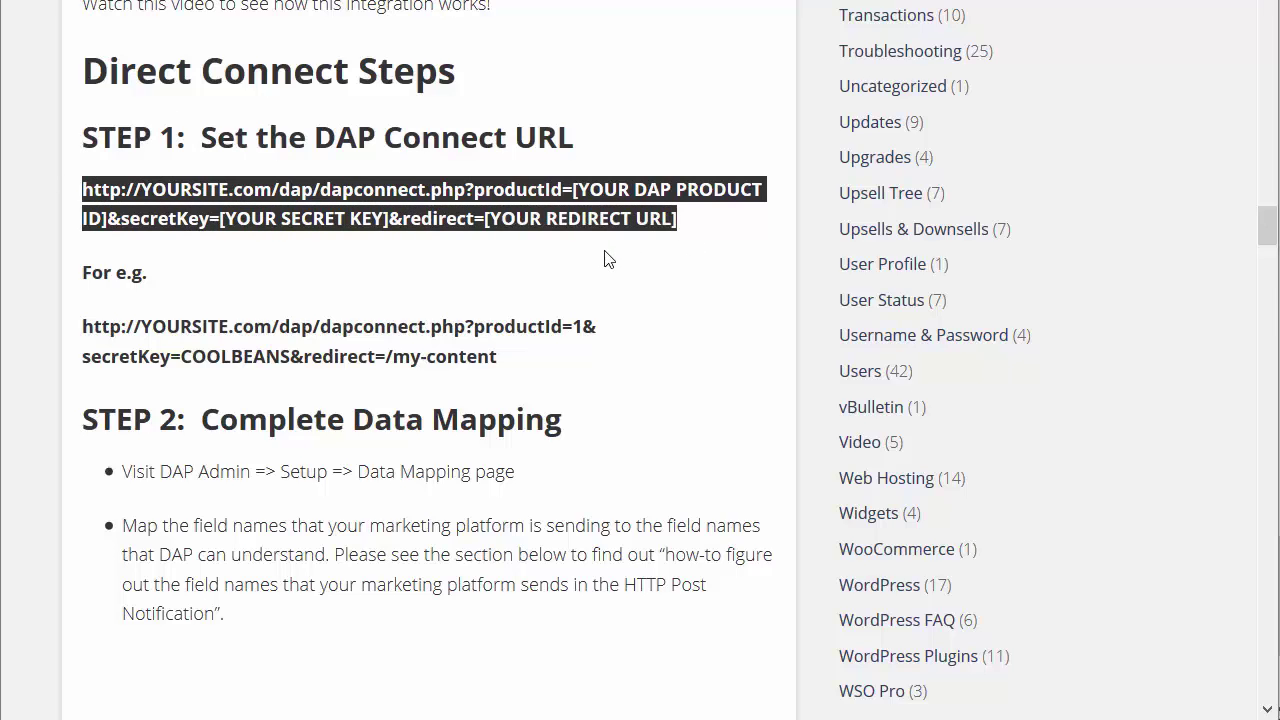
{"action": "double_click", "coordinate": [204, 326]}
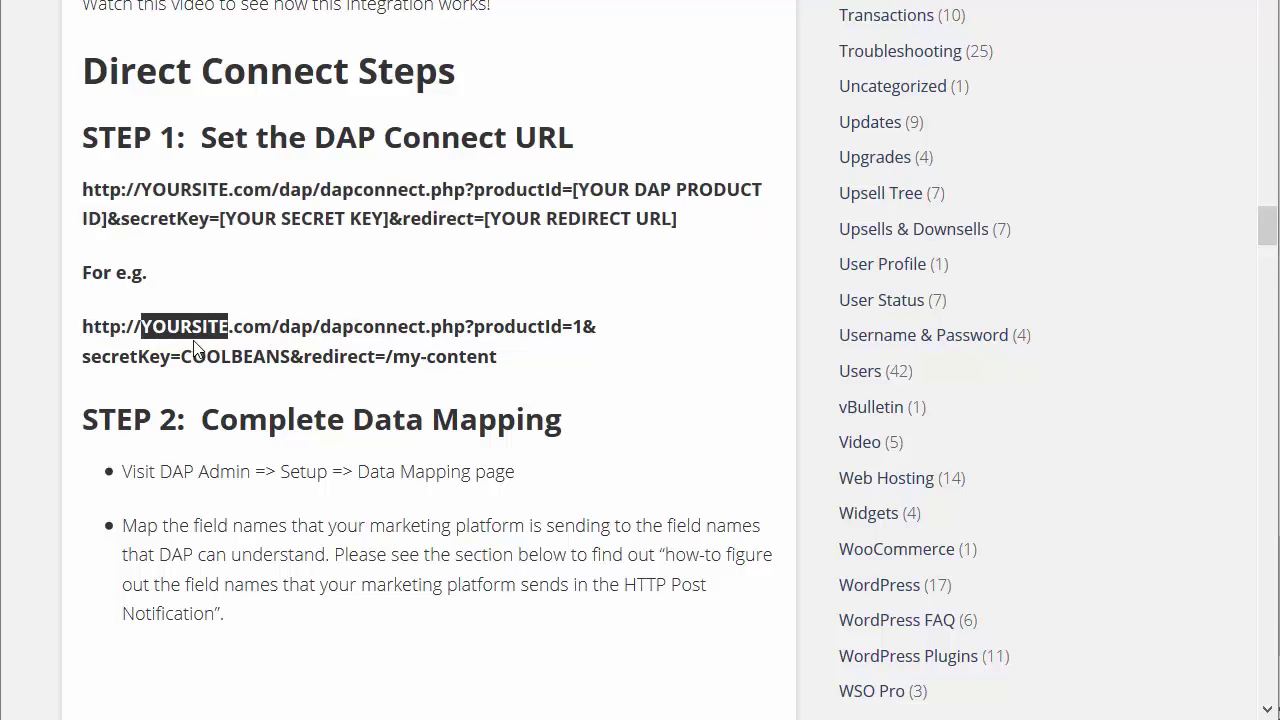
{"action": "left_click_drag", "start_coordinate": [271, 326], "coordinate": [143, 328]}
{"action": "left_click", "coordinate": [290, 348]}
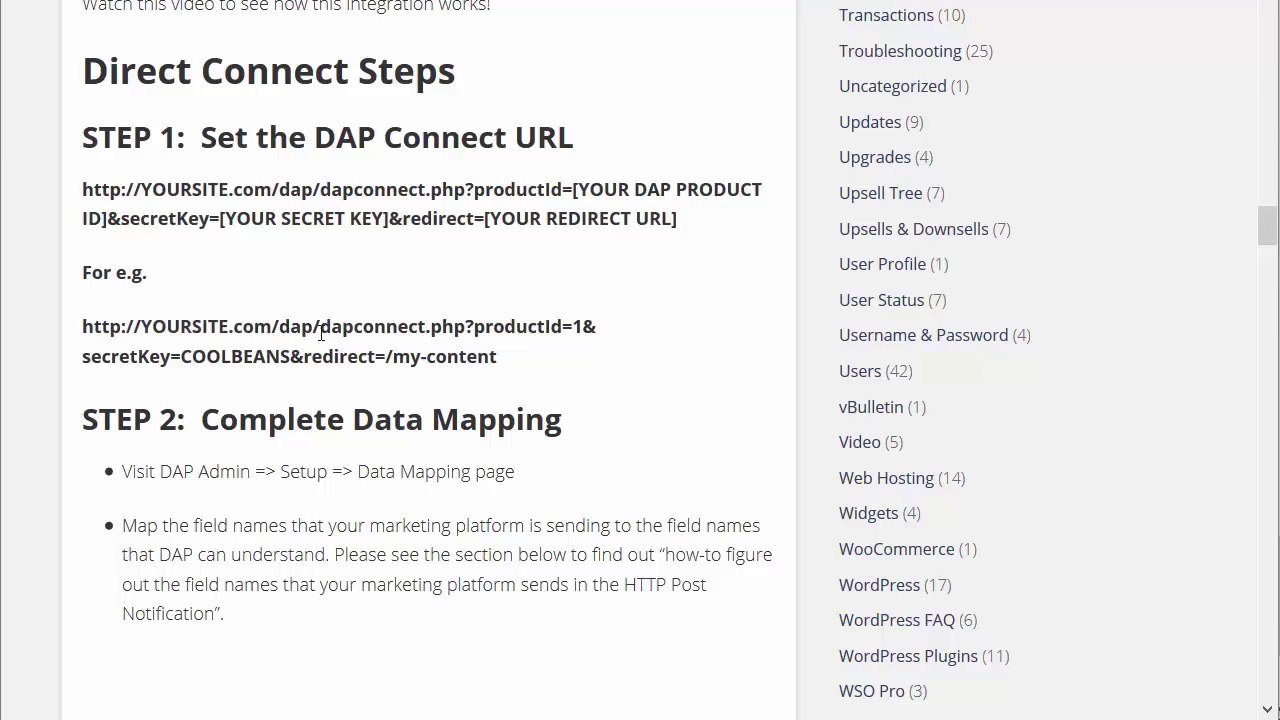
{"action": "double_click", "coordinate": [577, 327]}
{"action": "scroll", "coordinate": [564, 362], "scroll_direction": "up", "scroll_amount": 1}
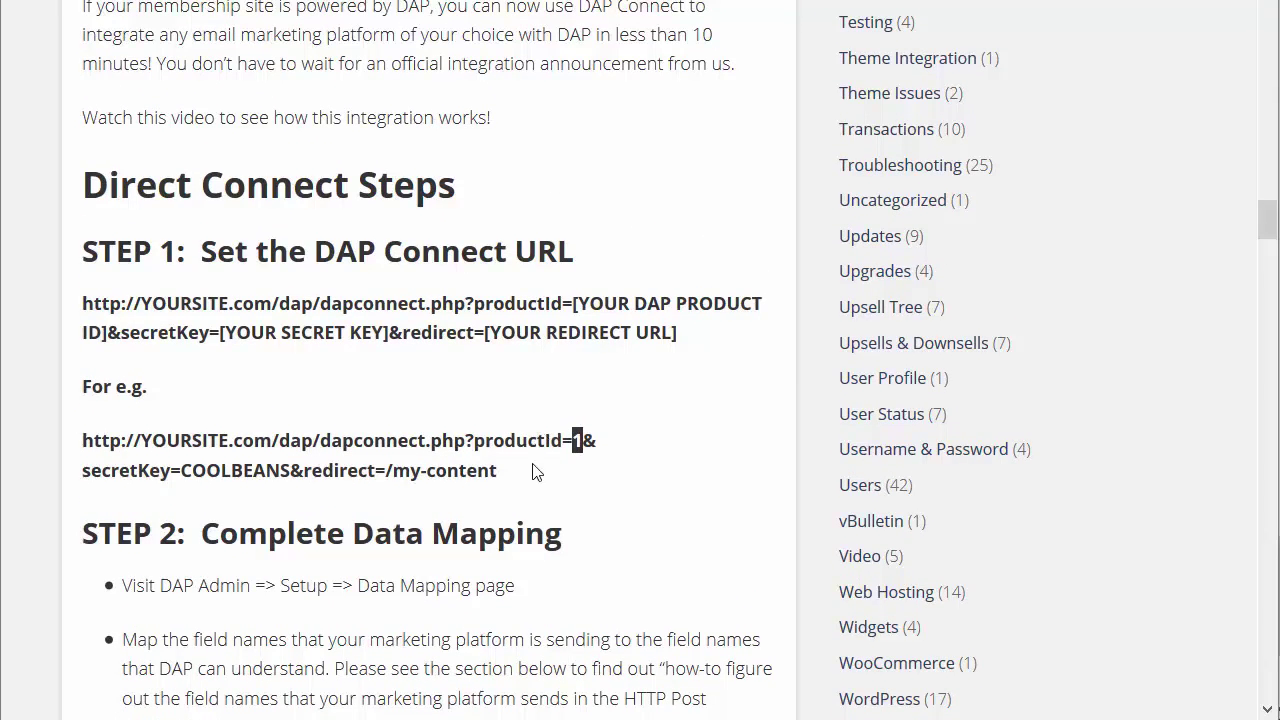
{"action": "left_click", "coordinate": [581, 443]}
{"action": "double_click", "coordinate": [577, 442]}
{"action": "scroll", "coordinate": [577, 447], "scroll_direction": "down", "scroll_amount": 1}
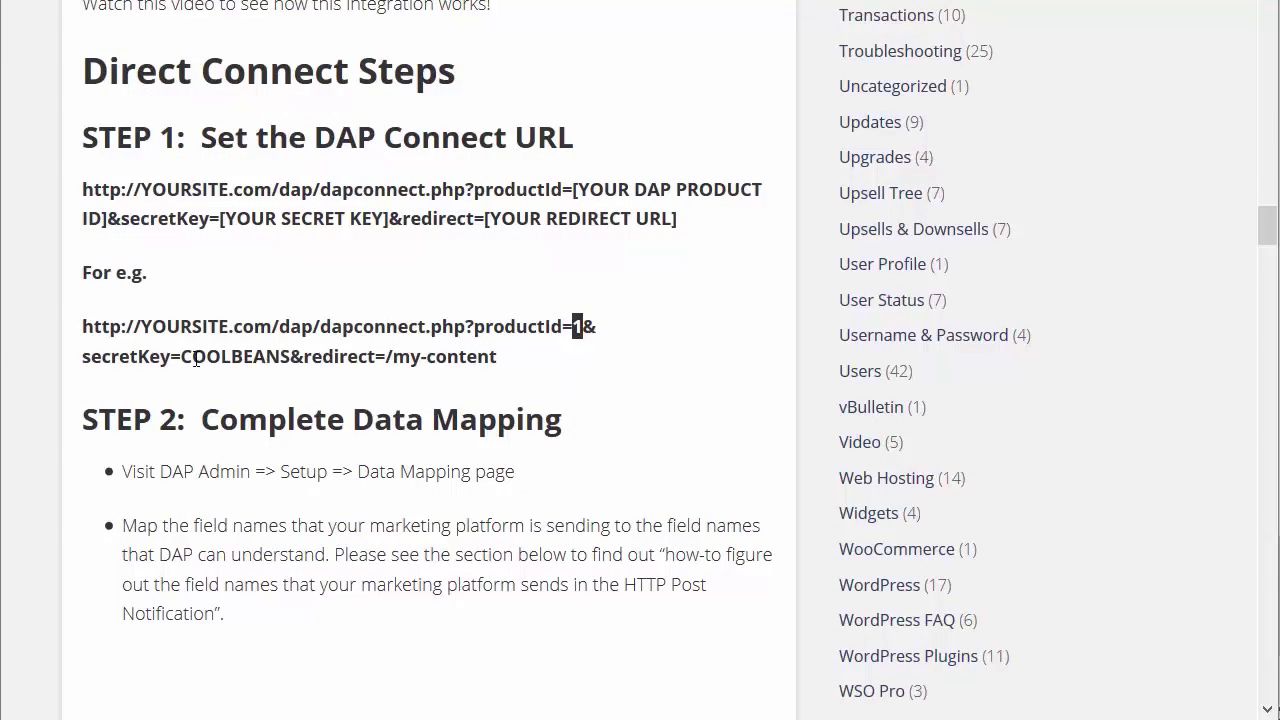
{"action": "double_click", "coordinate": [196, 360]}
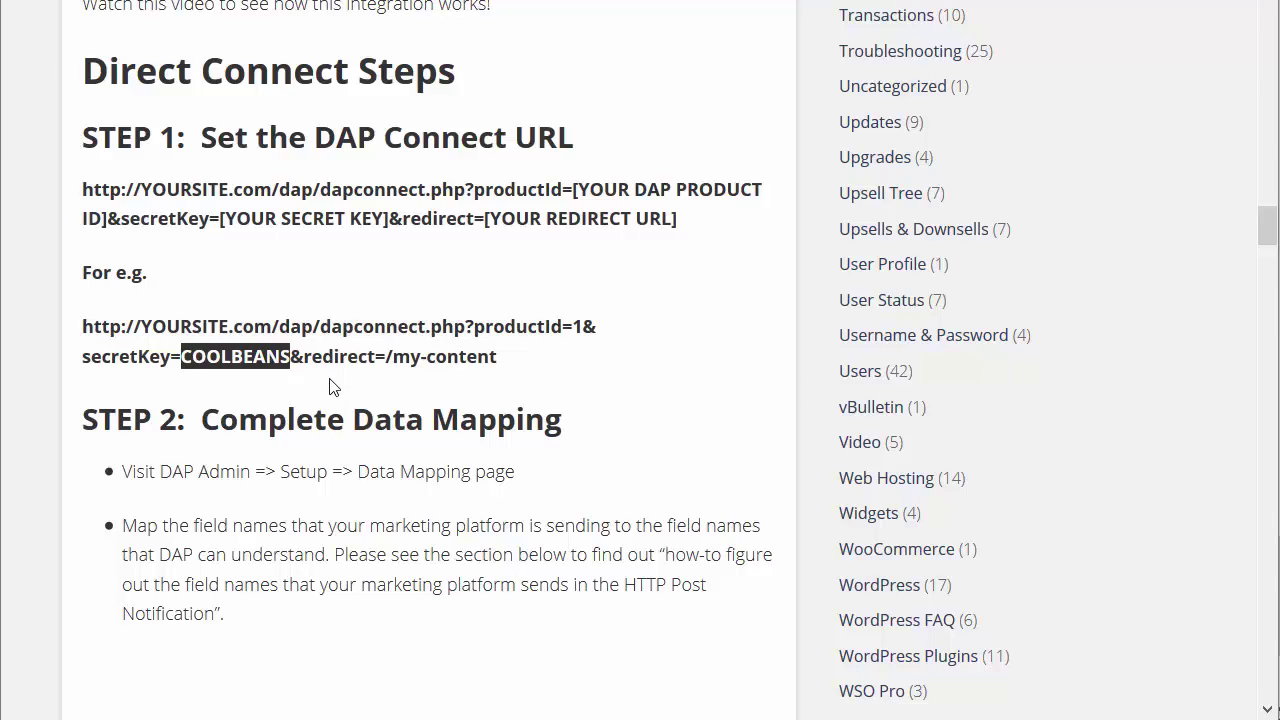
{"action": "left_click", "coordinate": [220, 357]}
{"action": "double_click", "coordinate": [220, 357]}
{"action": "double_click", "coordinate": [342, 357]}
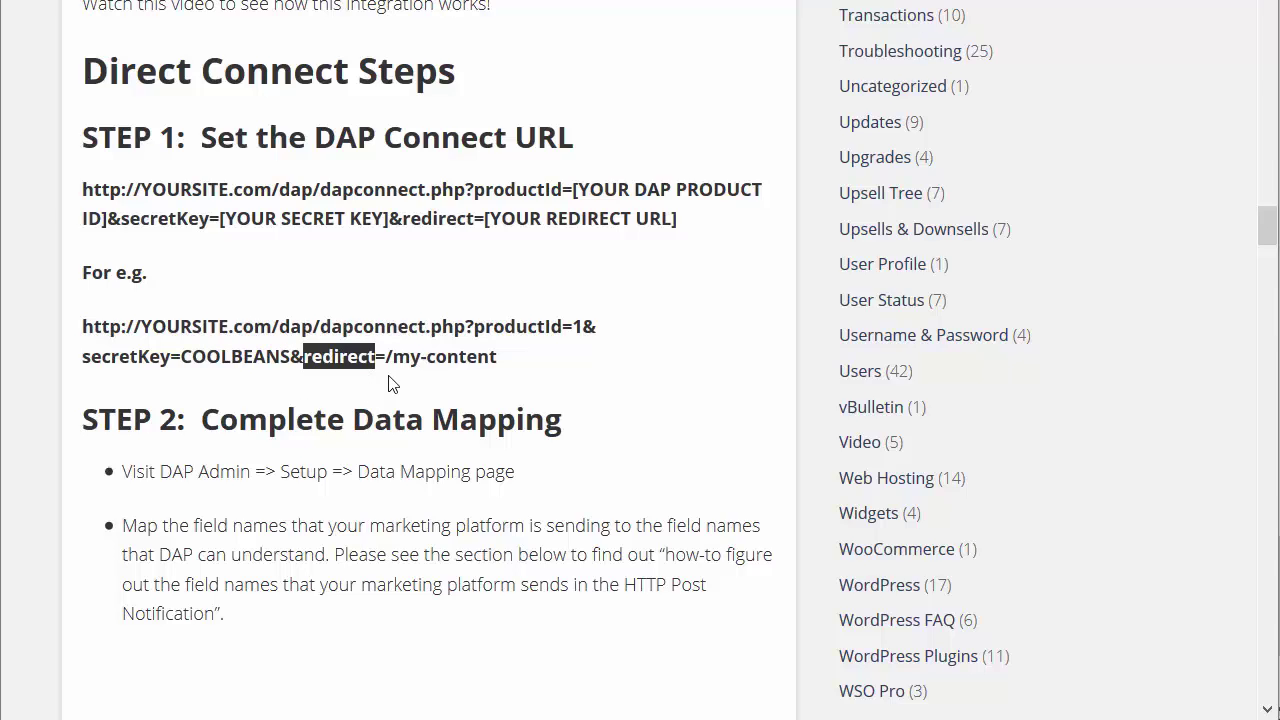
{"action": "left_click", "coordinate": [390, 384]}
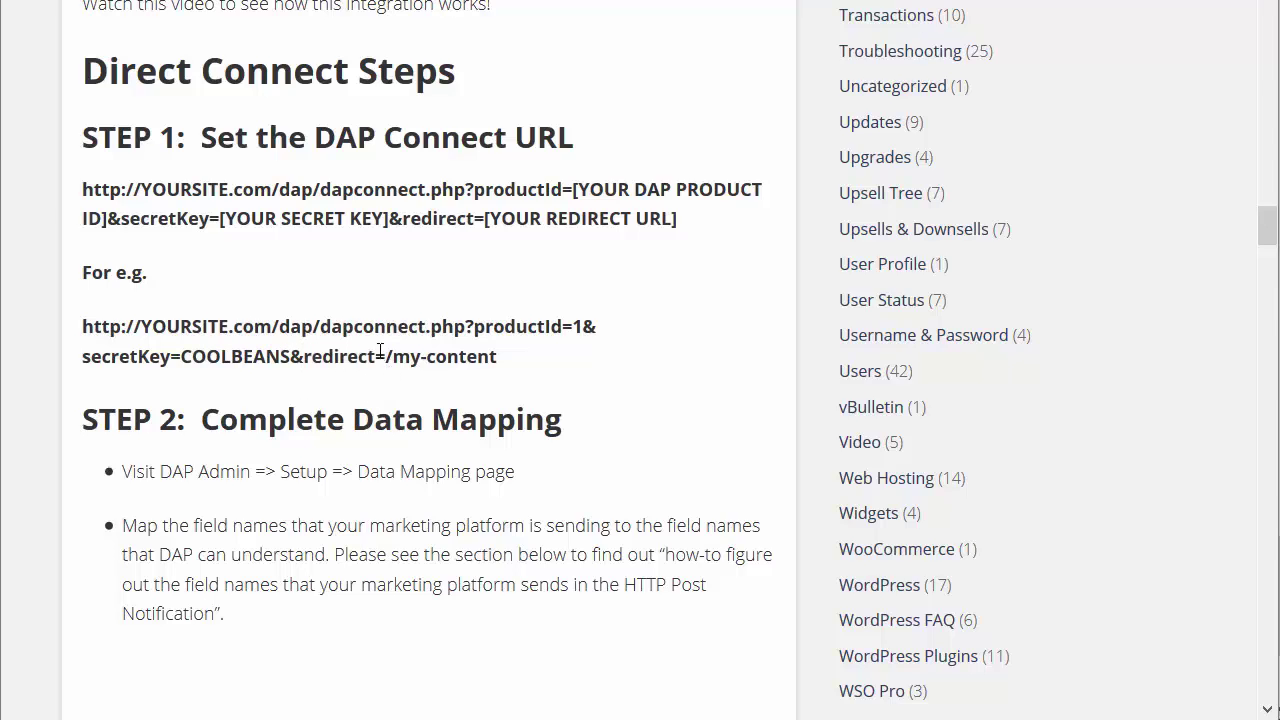
Pick out the productId value 1 and the /my-content redirect in the example DAP Connect URL
{"action": "left_click_drag", "start_coordinate": [386, 354], "coordinate": [533, 377]}
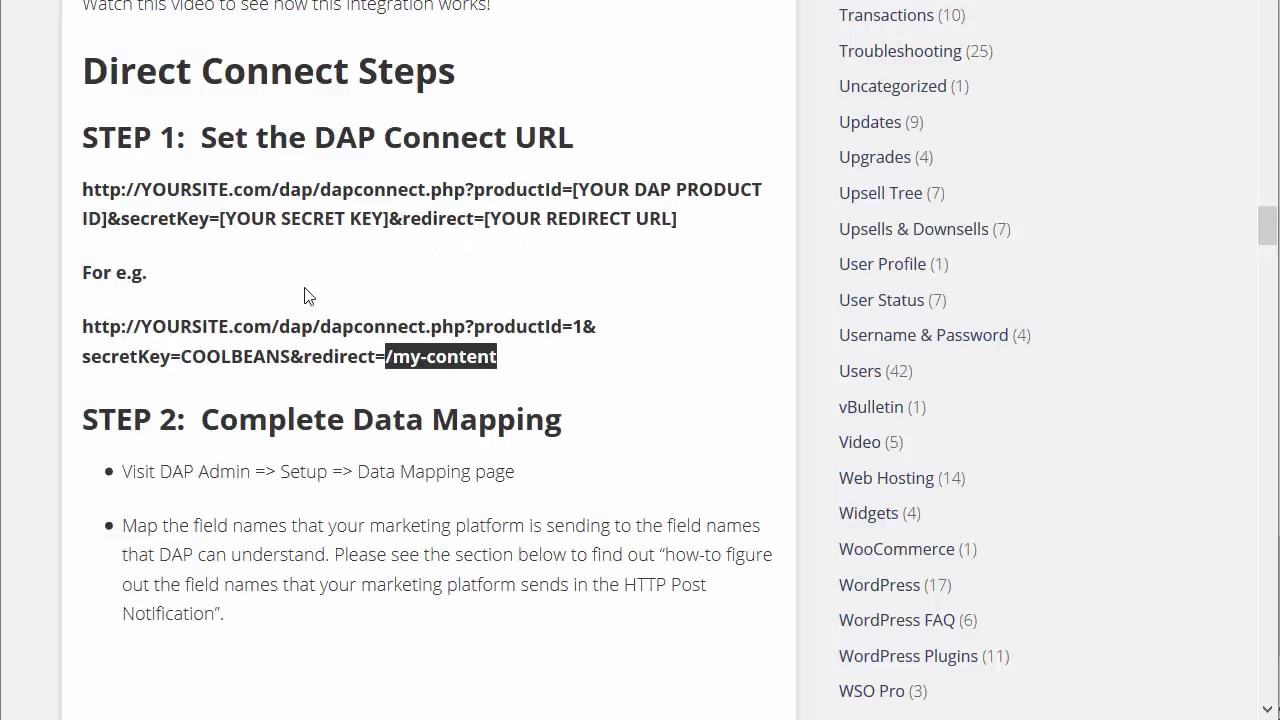
{"action": "double_click", "coordinate": [577, 327]}
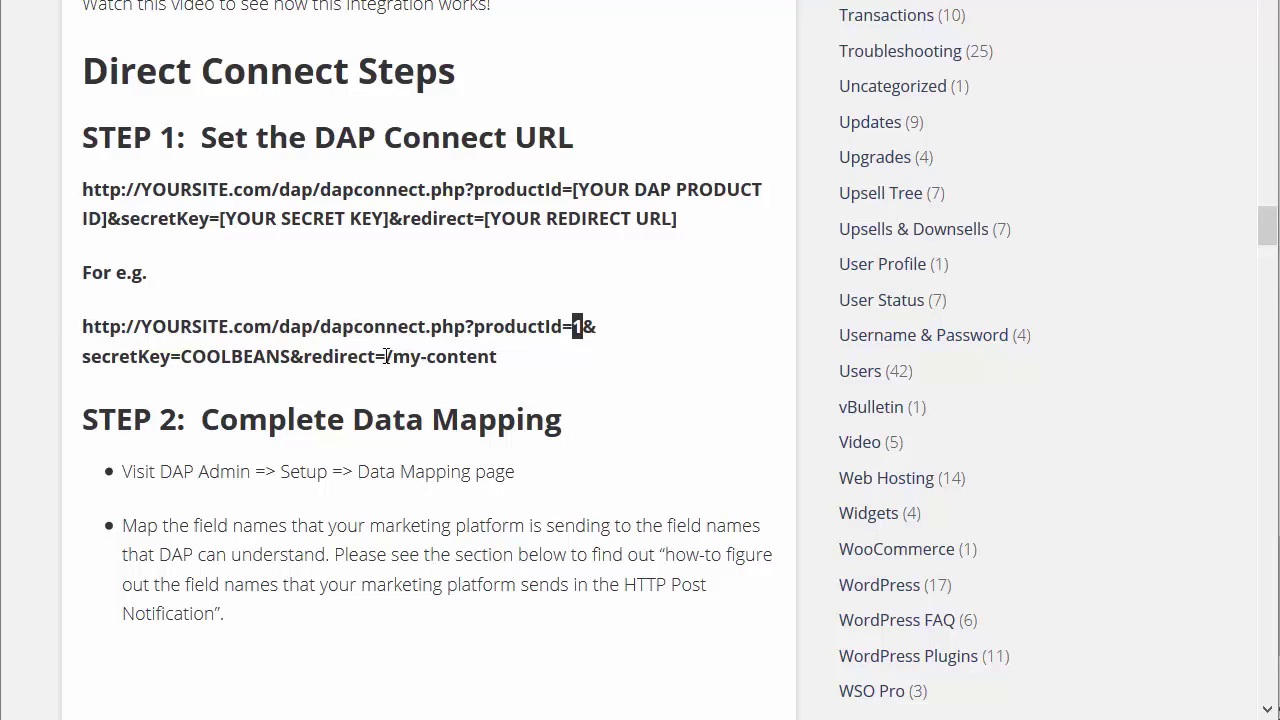
{"action": "left_click_drag", "start_coordinate": [386, 356], "coordinate": [500, 374]}
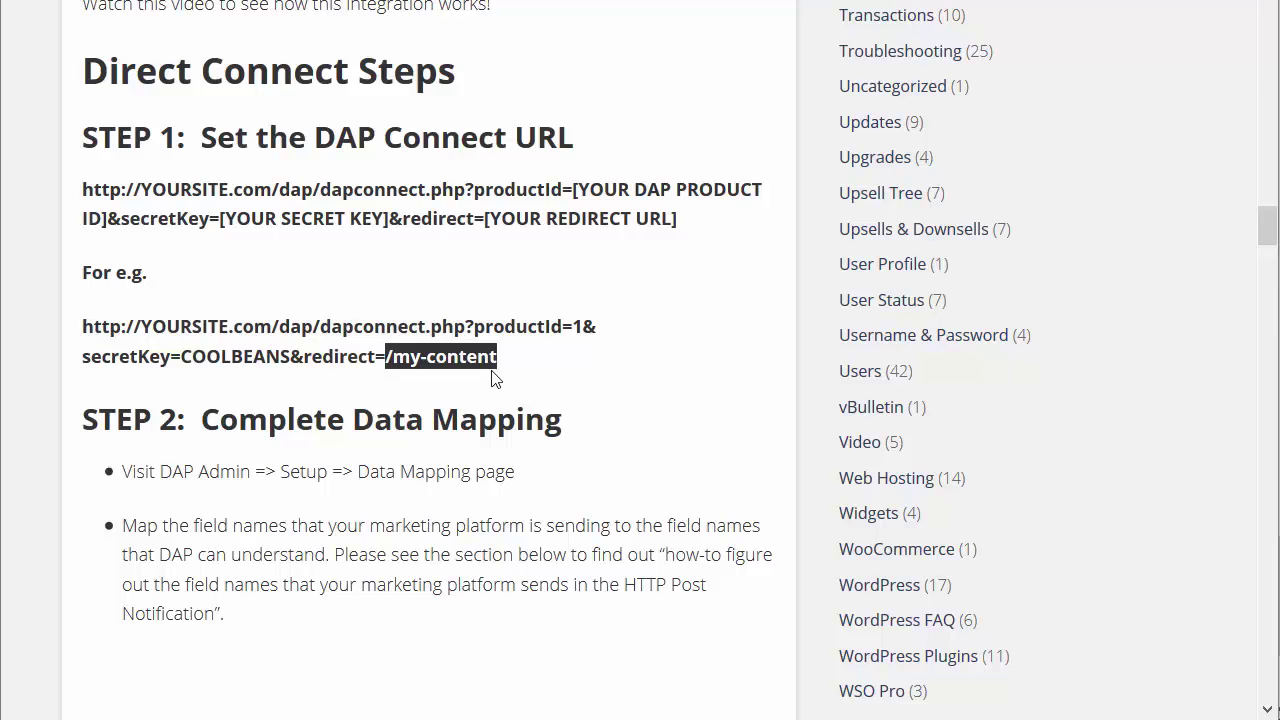
{"action": "left_click_drag", "start_coordinate": [506, 357], "coordinate": [90, 331]}
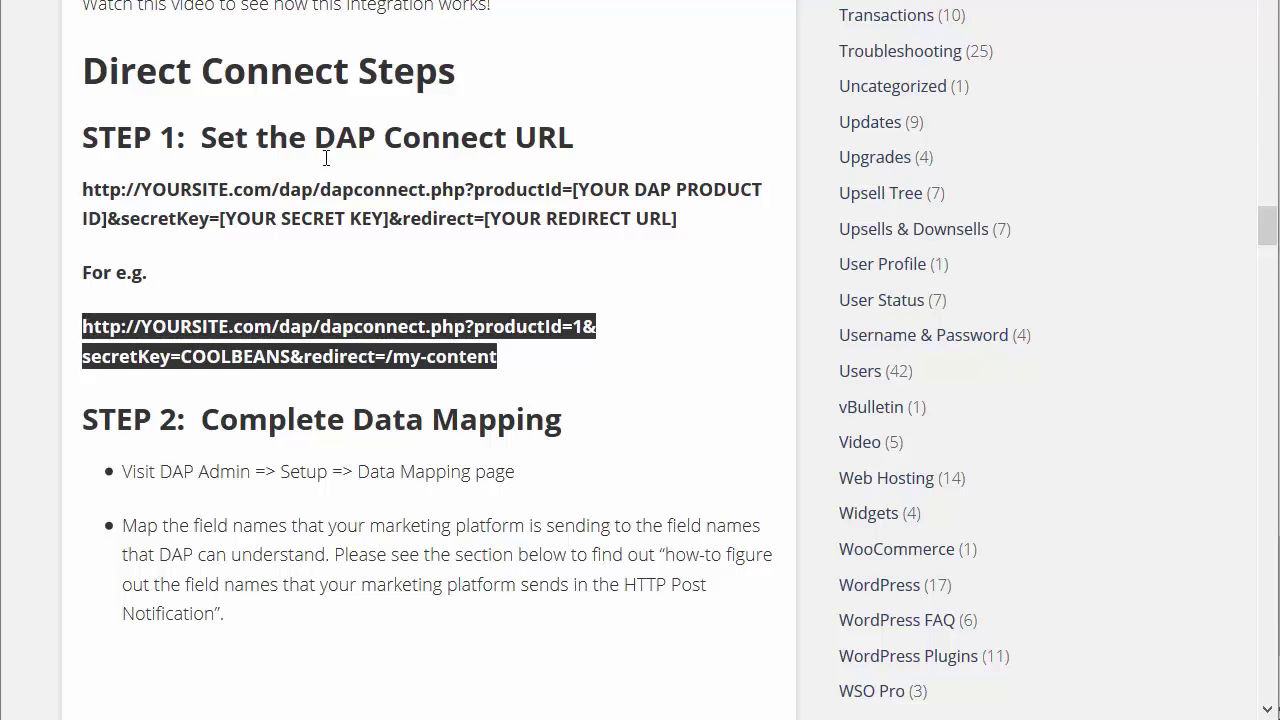
{"action": "left_click", "coordinate": [410, 115]}
{"action": "scroll", "coordinate": [410, 115], "scroll_direction": "down", "scroll_amount": 1}
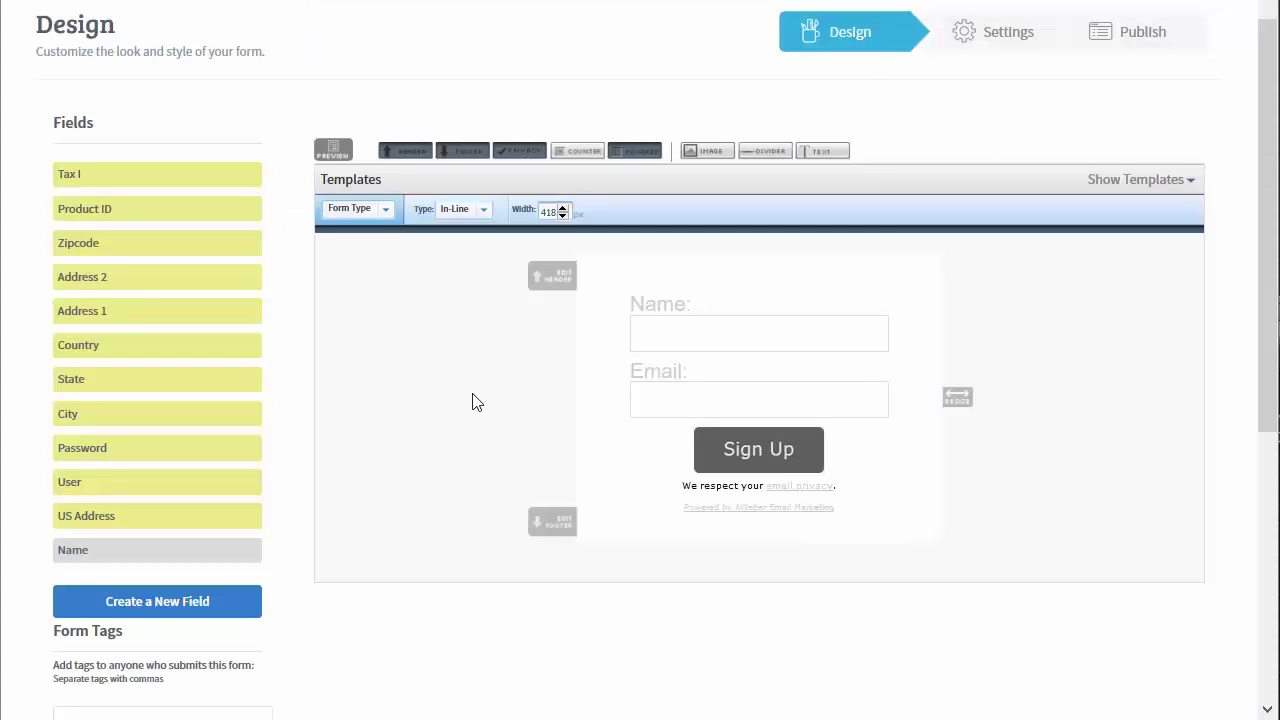
Open the form's Settings and trace the Thank You URL's dap/dapconnect.php path and productId
{"action": "scroll", "coordinate": [472, 402], "scroll_direction": "up", "scroll_amount": 2}
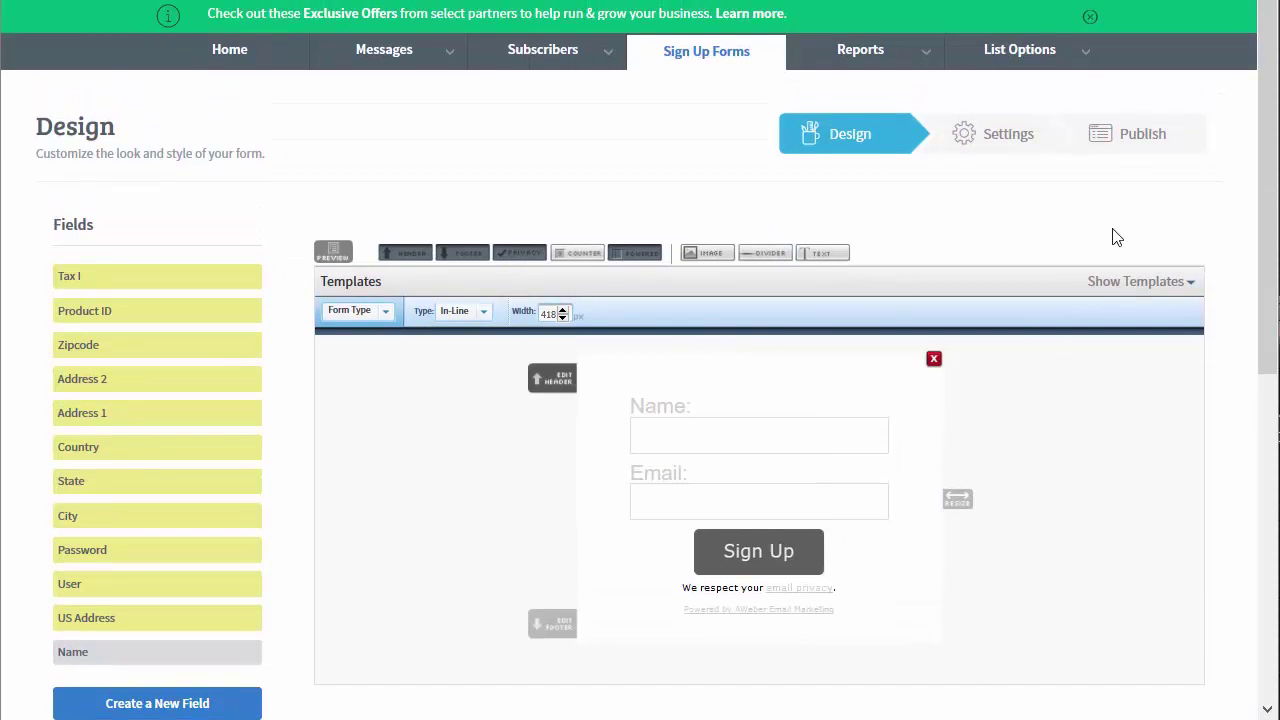
{"action": "left_click", "coordinate": [975, 147]}
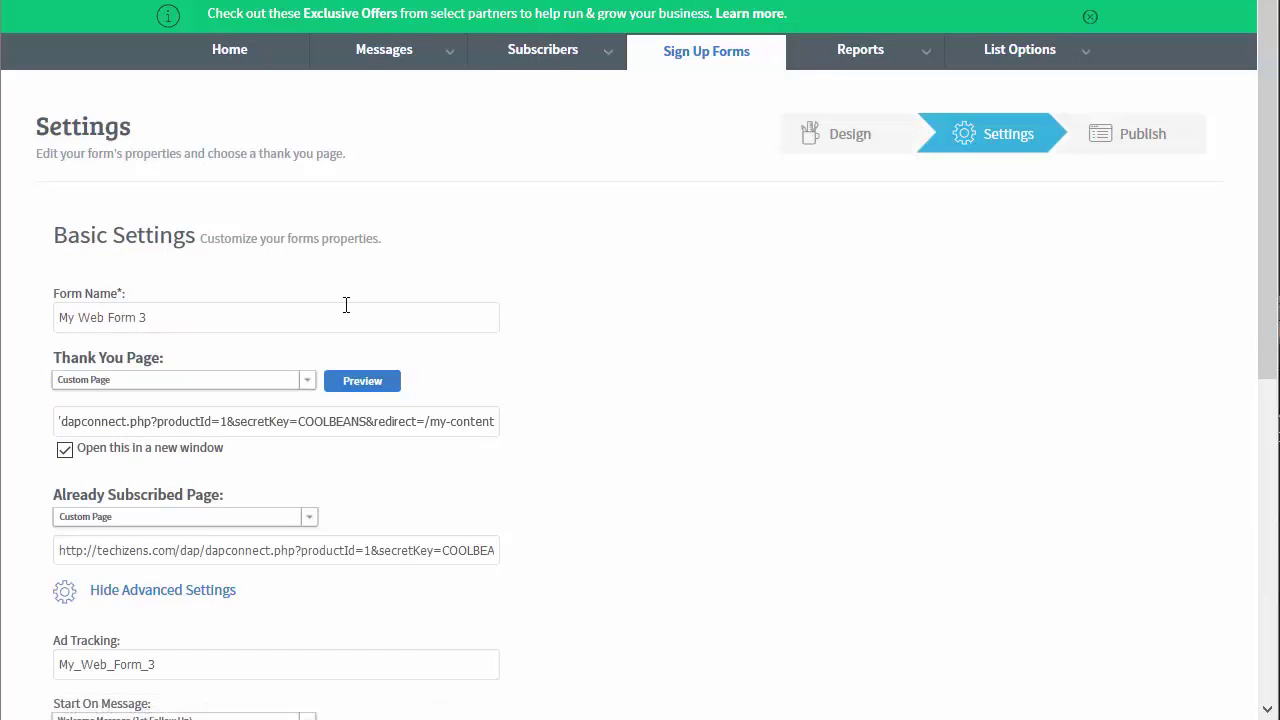
{"action": "scroll", "coordinate": [166, 282], "scroll_direction": "down", "scroll_amount": 2}
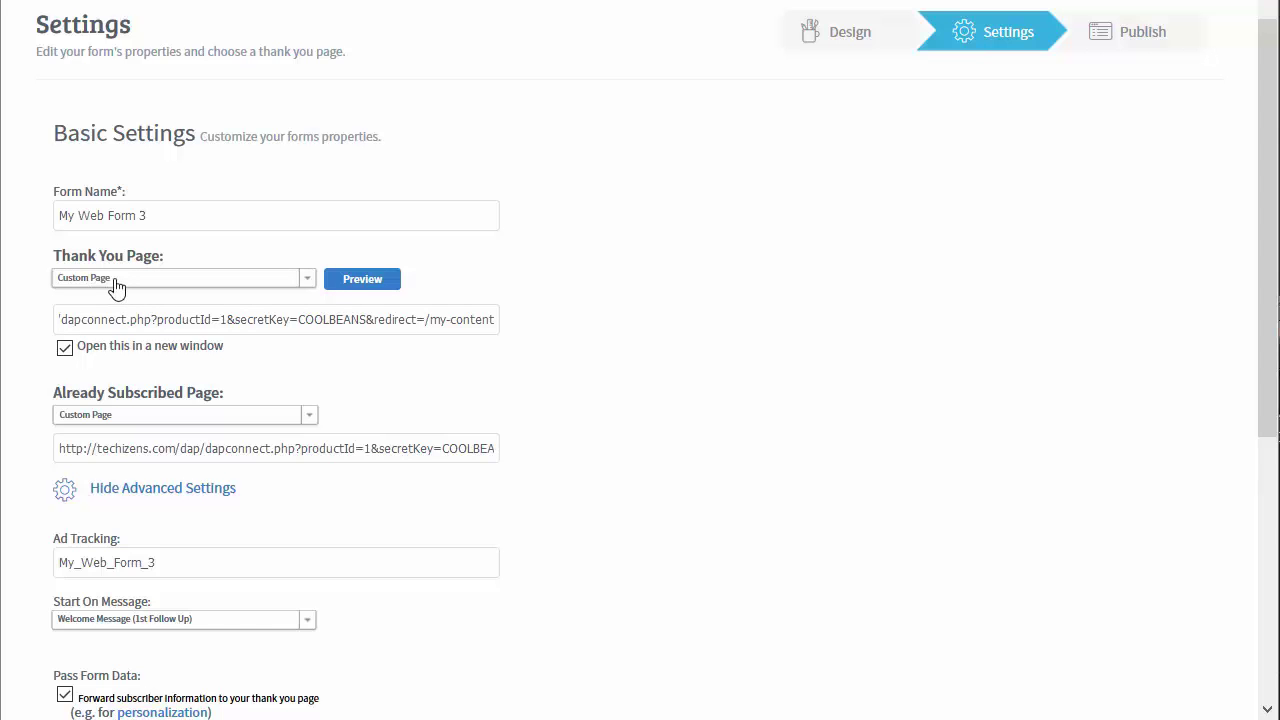
{"action": "left_click_drag", "start_coordinate": [114, 322], "coordinate": [58, 322]}
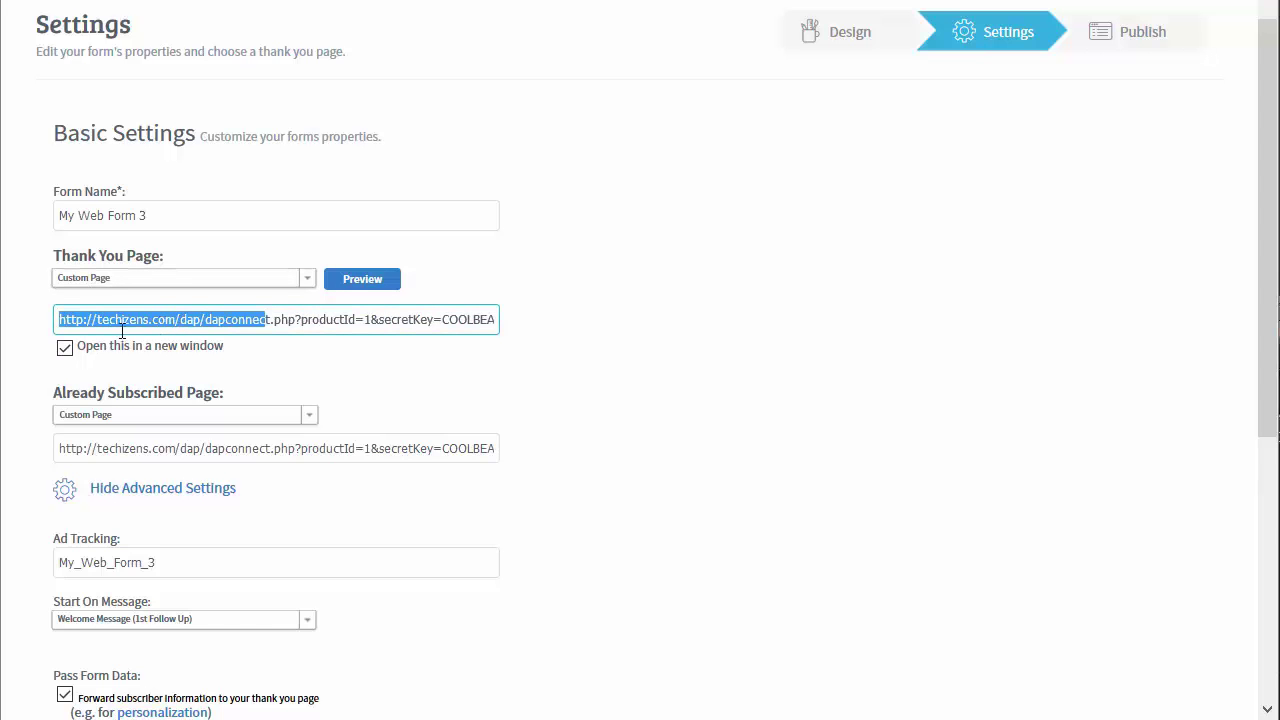
{"action": "double_click", "coordinate": [226, 322]}
{"action": "left_click_drag", "start_coordinate": [297, 320], "coordinate": [177, 321]}
{"action": "double_click", "coordinate": [315, 322]}
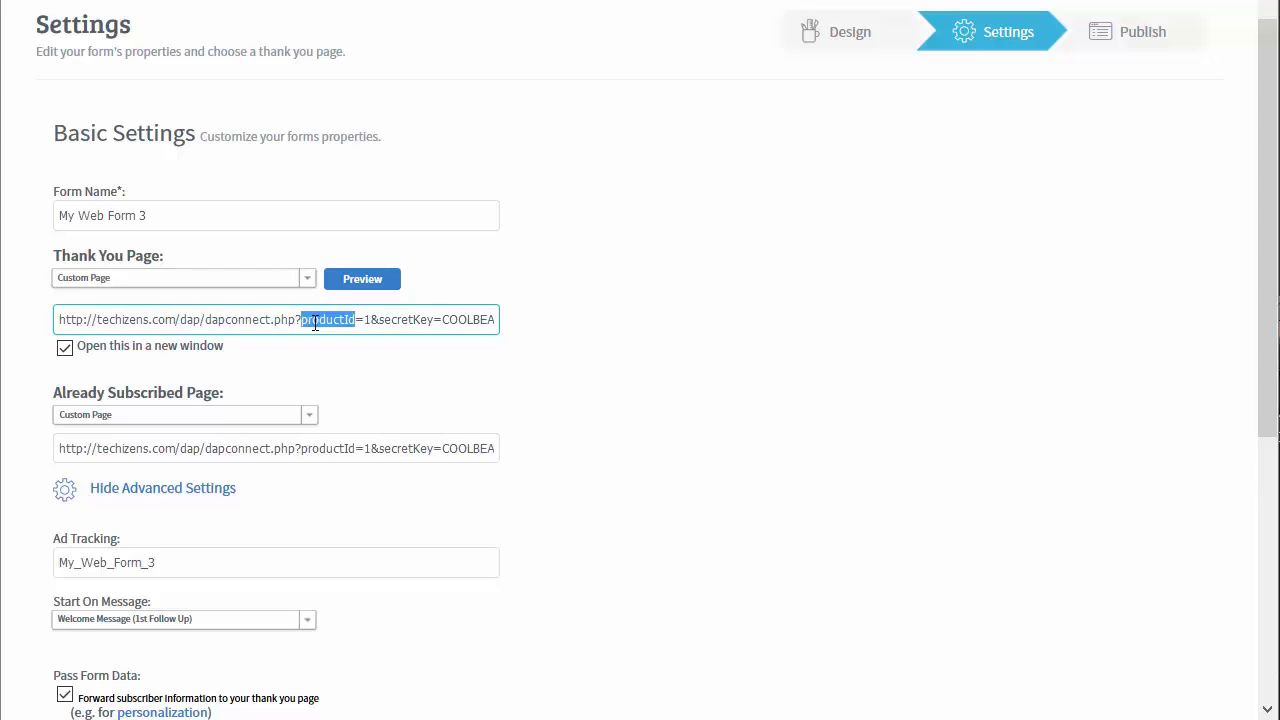
Compare the Thank You URL with the documentation, checking its secret key and /my-content redirect
{"action": "key", "text": "ctrl+Tab"}
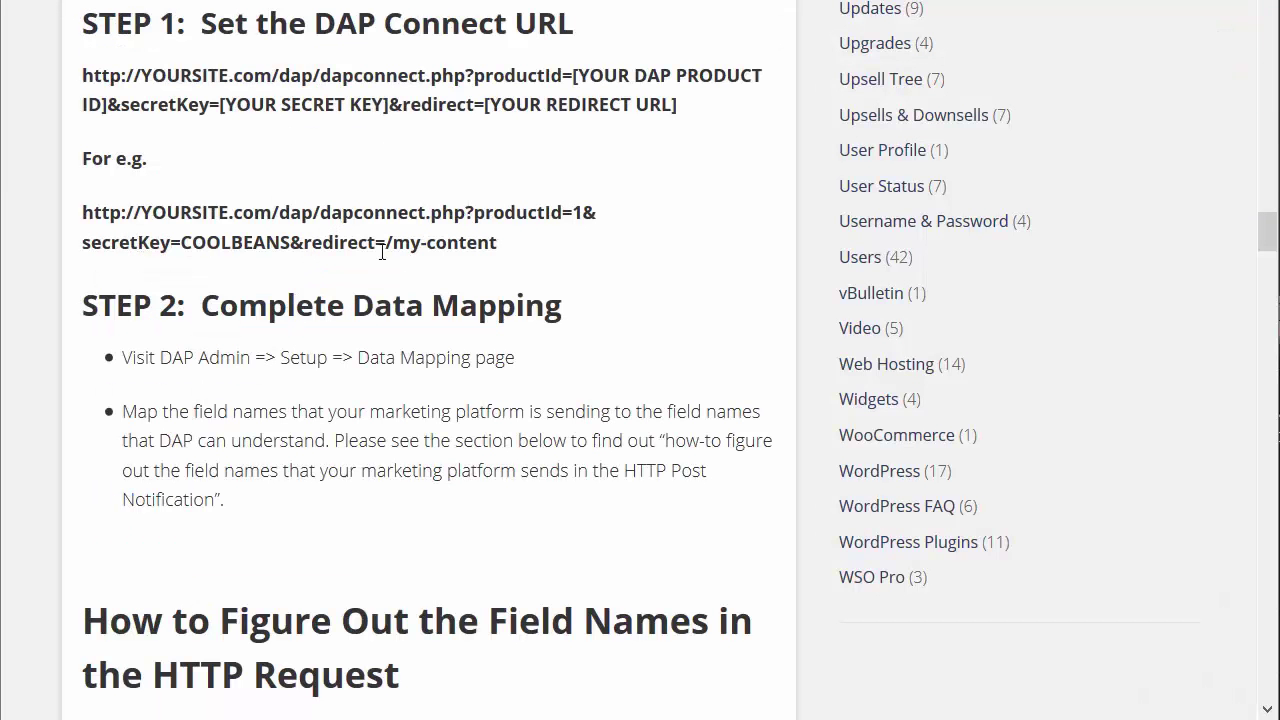
{"action": "key", "text": "ctrl+Tab"}
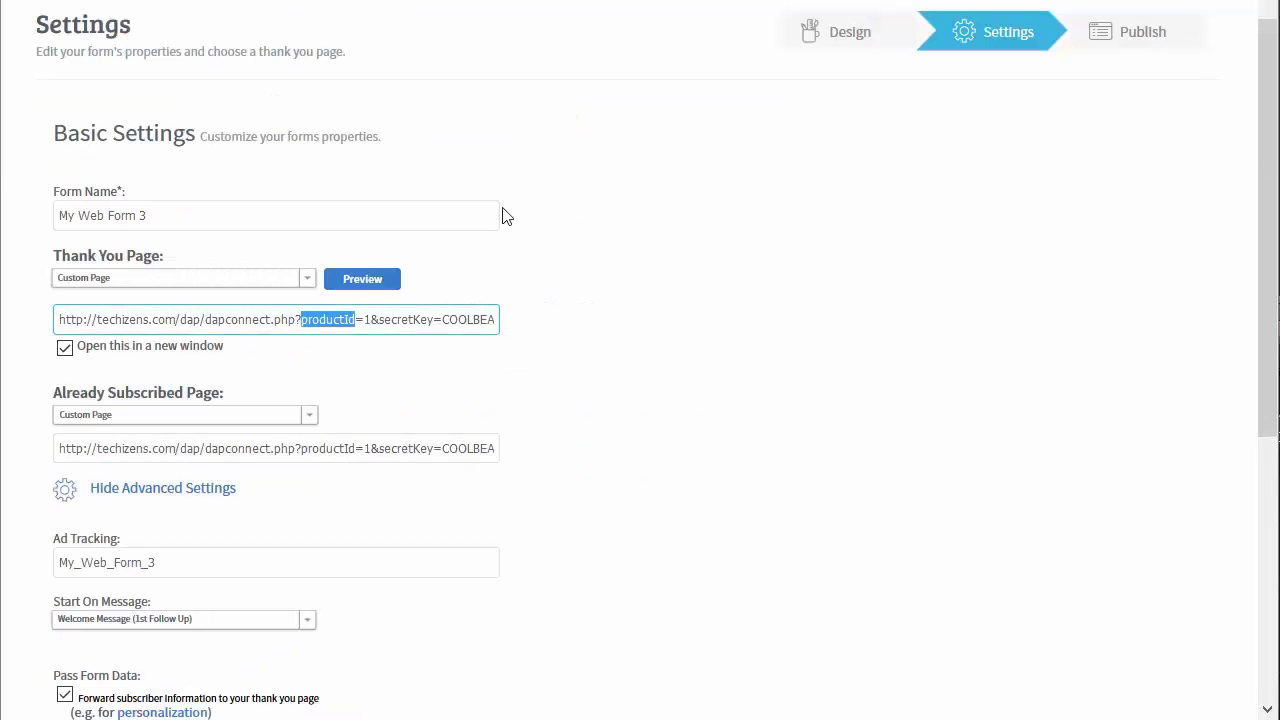
{"action": "left_click_drag", "start_coordinate": [441, 320], "coordinate": [542, 319]}
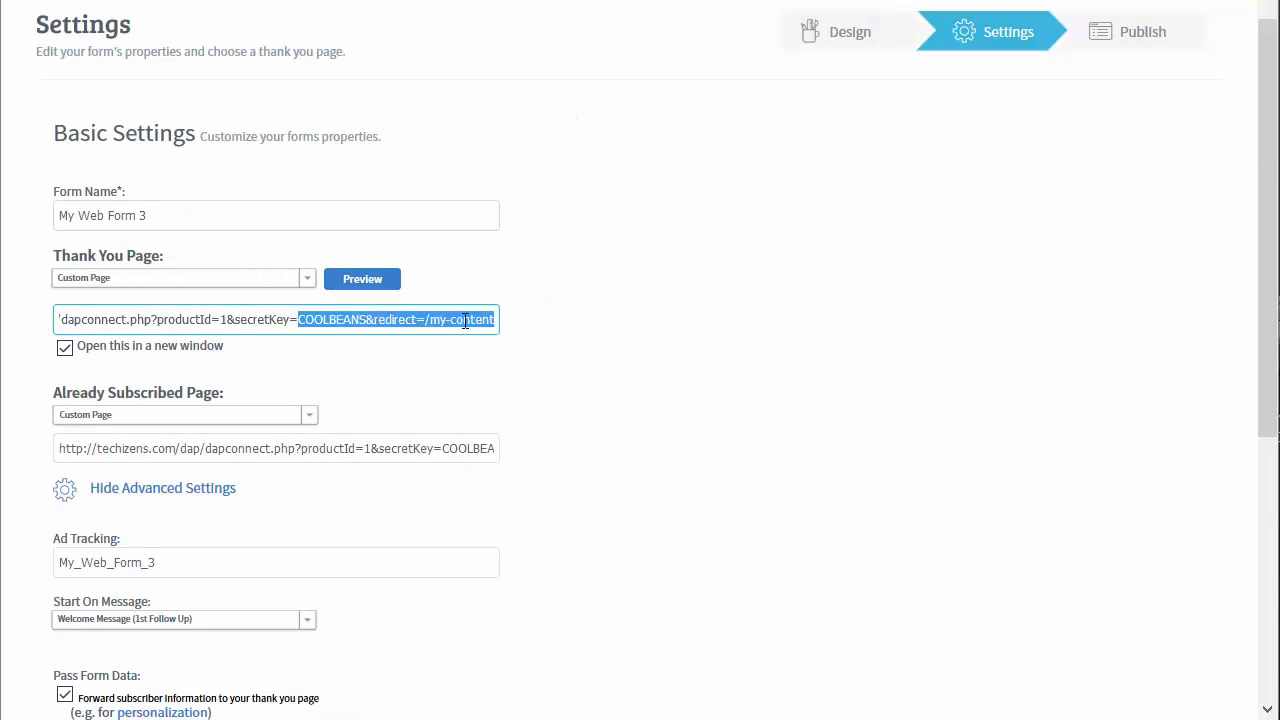
{"action": "left_click", "coordinate": [347, 320]}
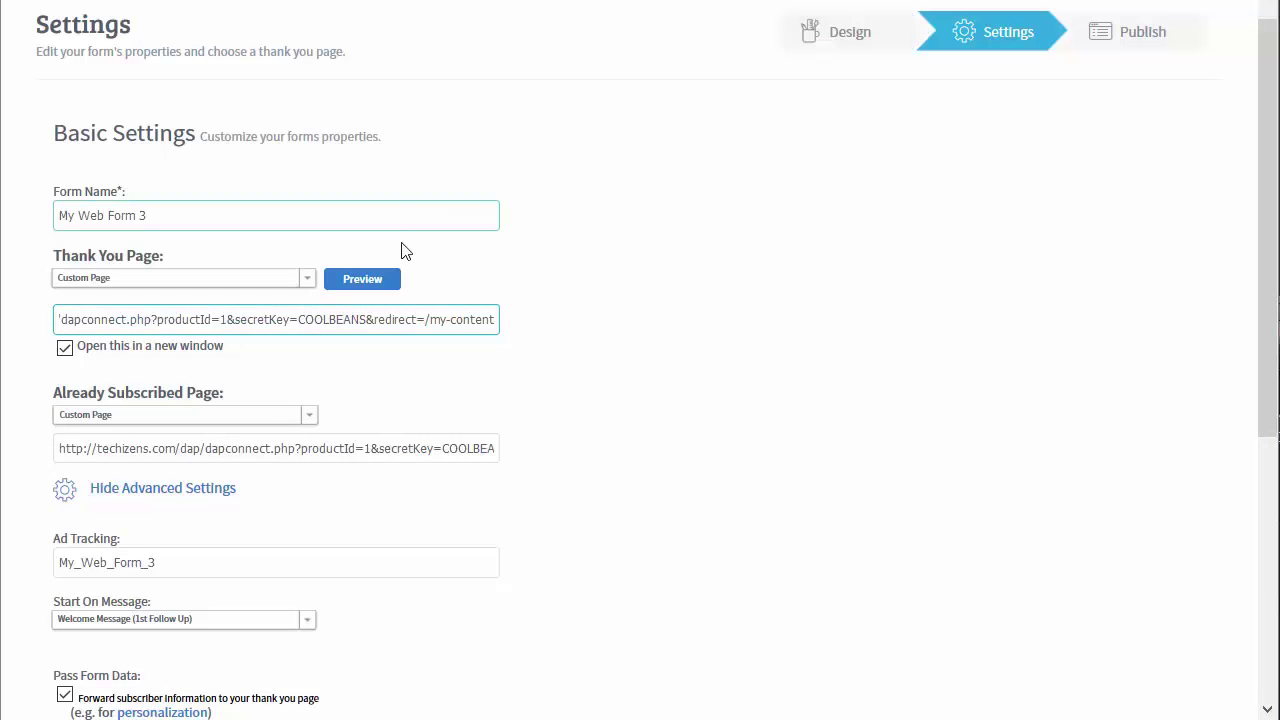
{"action": "left_click_drag", "start_coordinate": [425, 319], "coordinate": [614, 343]}
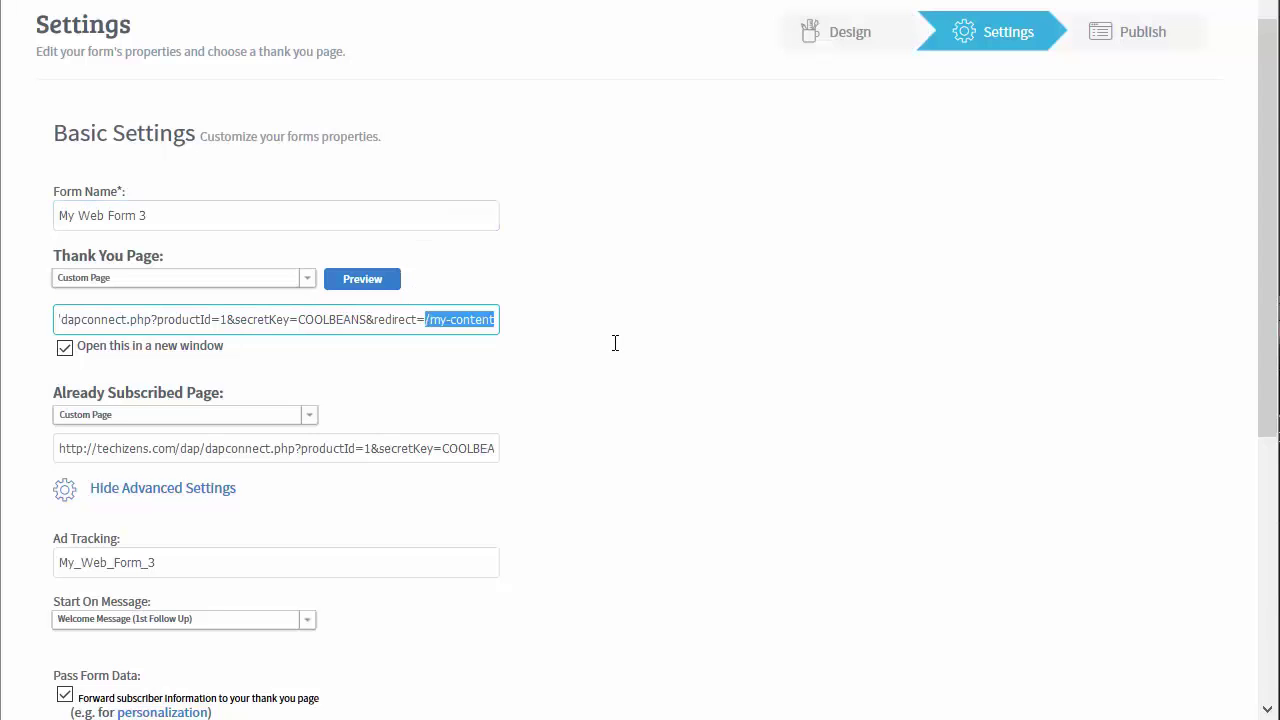
{"action": "left_click", "coordinate": [401, 319]}
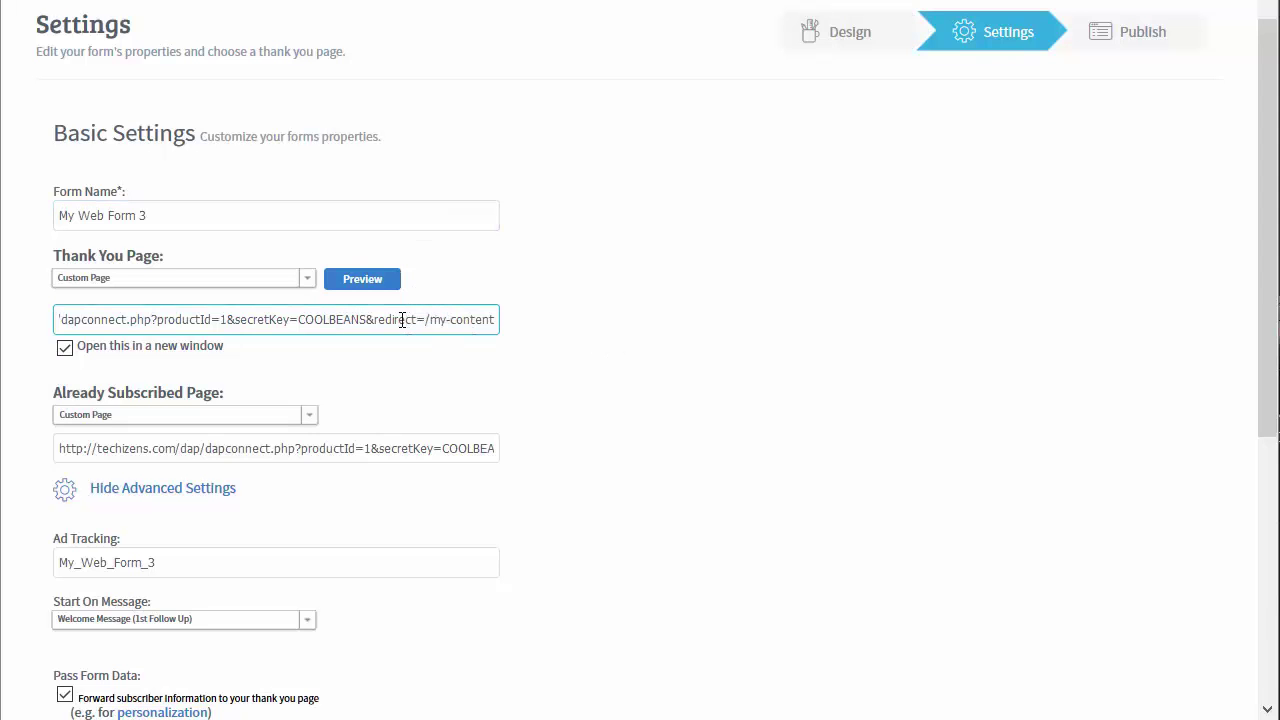
{"action": "key", "text": "Home"}
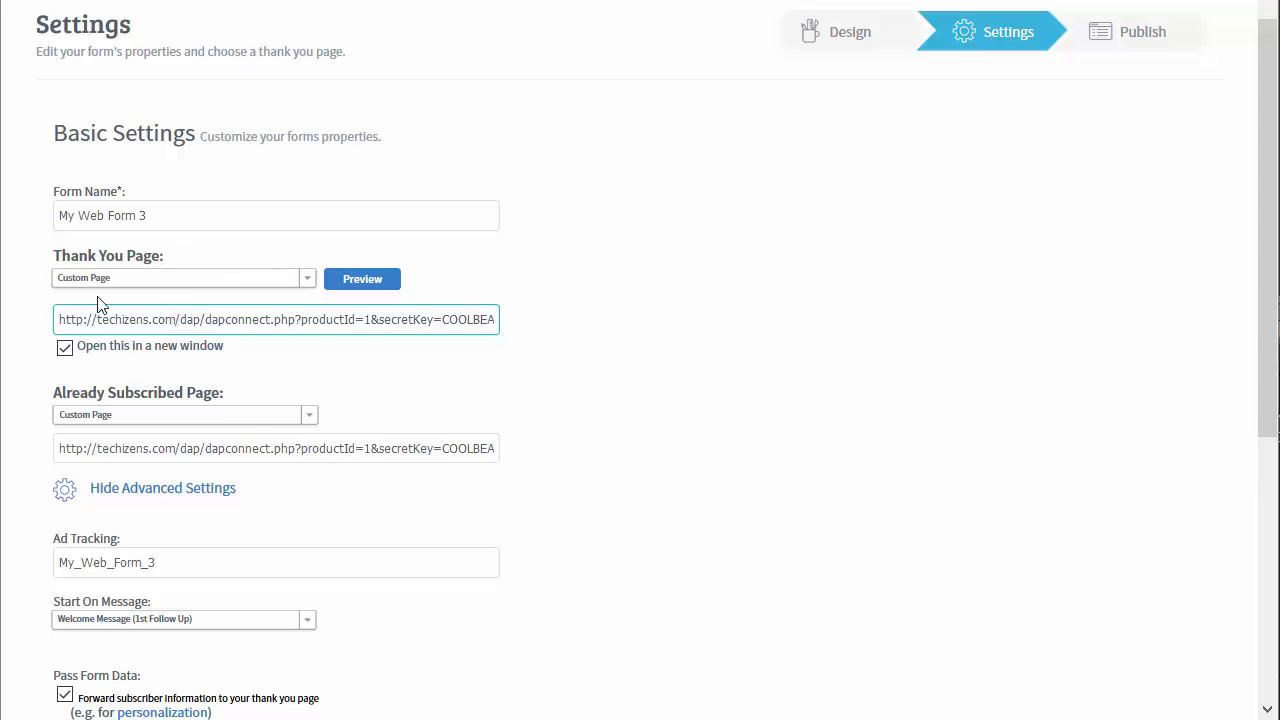
Expand the form's advanced settings
{"action": "scroll", "coordinate": [645, 592], "scroll_direction": "down", "scroll_amount": 1}
{"action": "scroll", "coordinate": [645, 592], "scroll_direction": "down", "scroll_amount": 2}
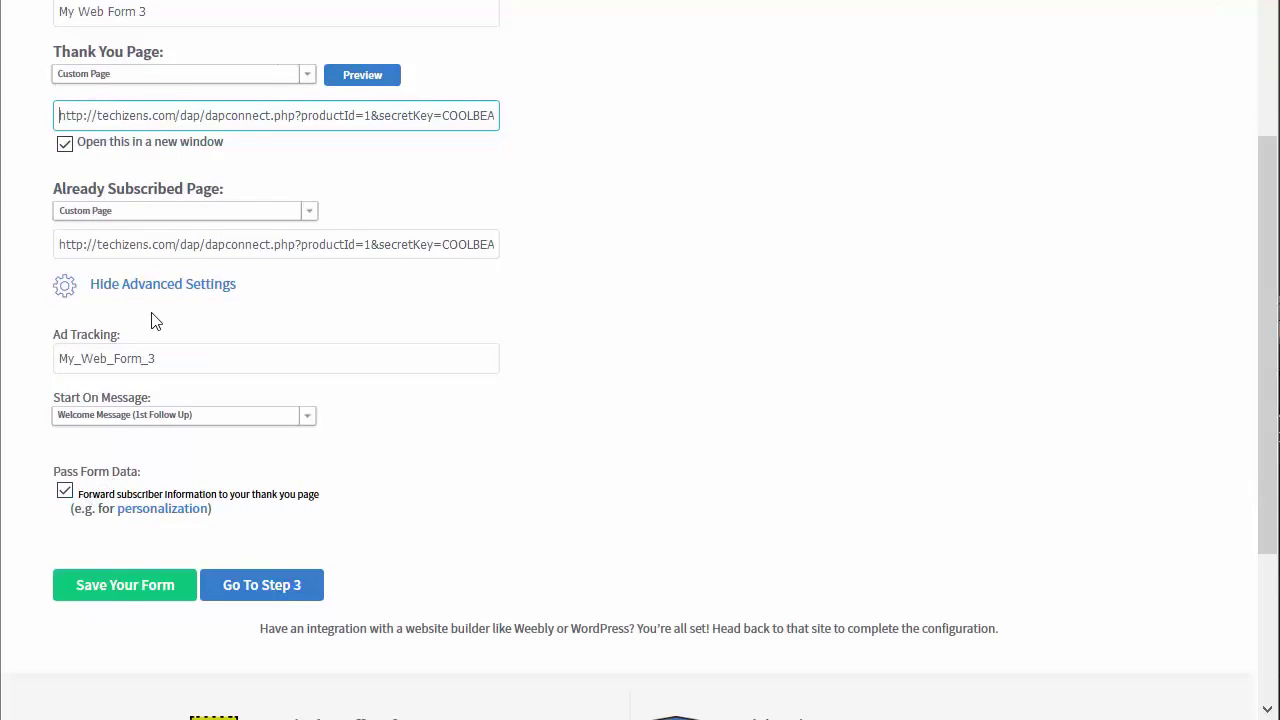
{"action": "left_click", "coordinate": [168, 287]}
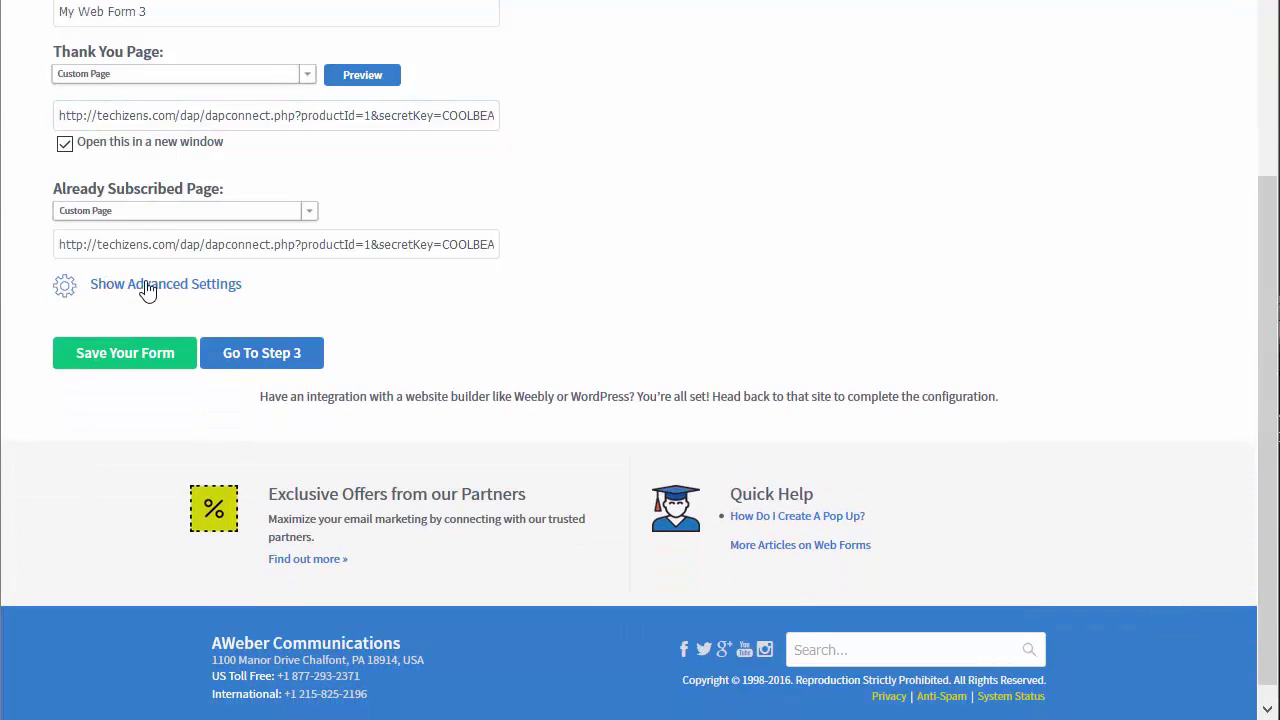
{"action": "left_click", "coordinate": [147, 289]}
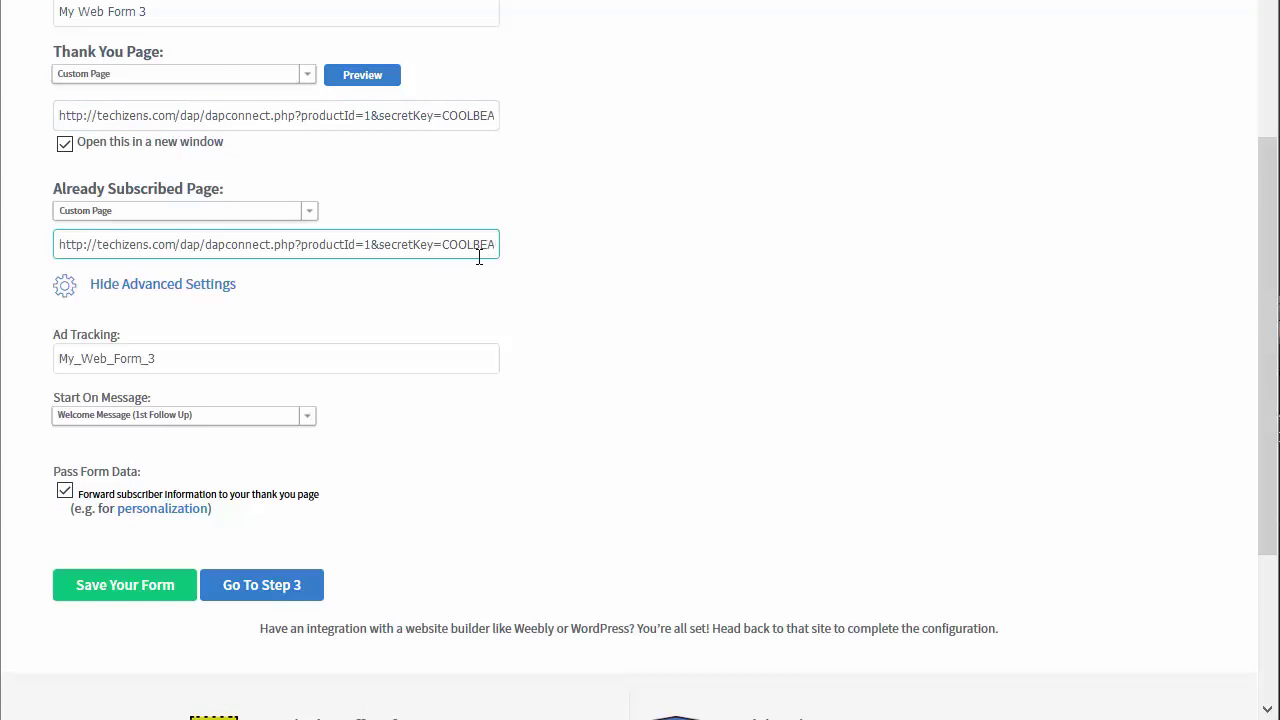
Check the Already Subscribed URL's domain, dapconnect path and parameters against the documented example URL
{"action": "double_click", "coordinate": [240, 244]}
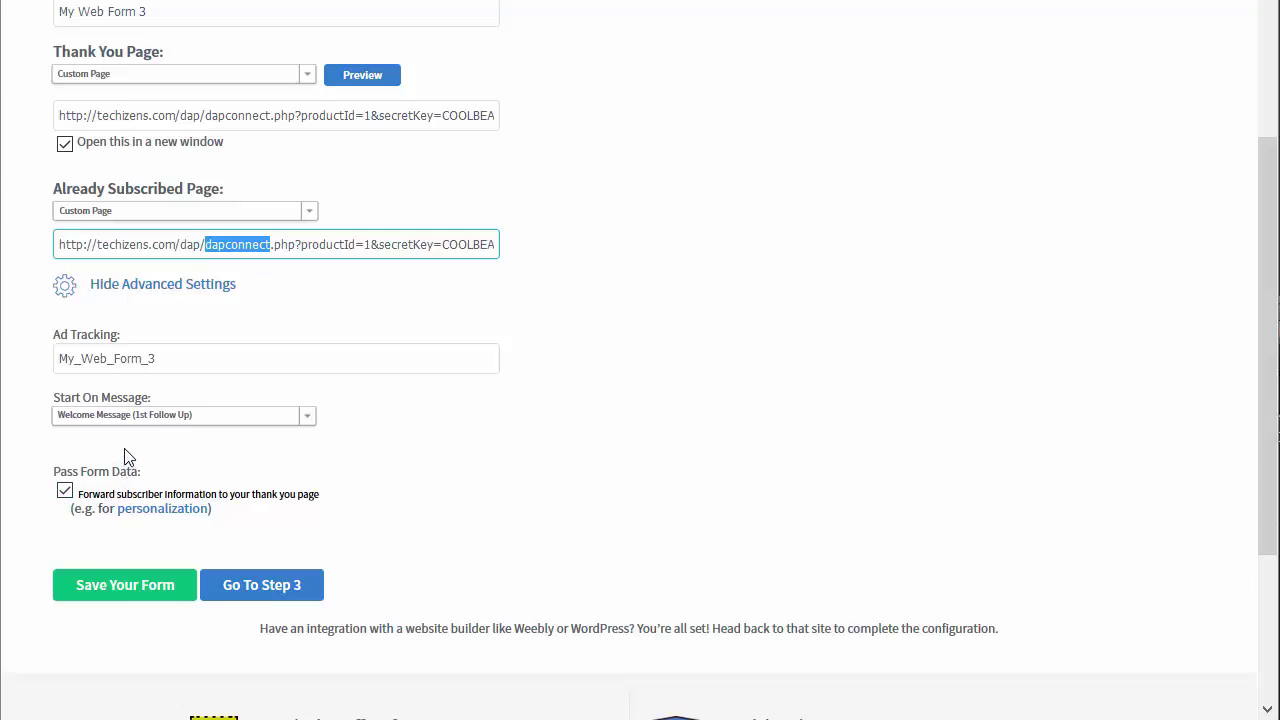
{"action": "left_click", "coordinate": [196, 251]}
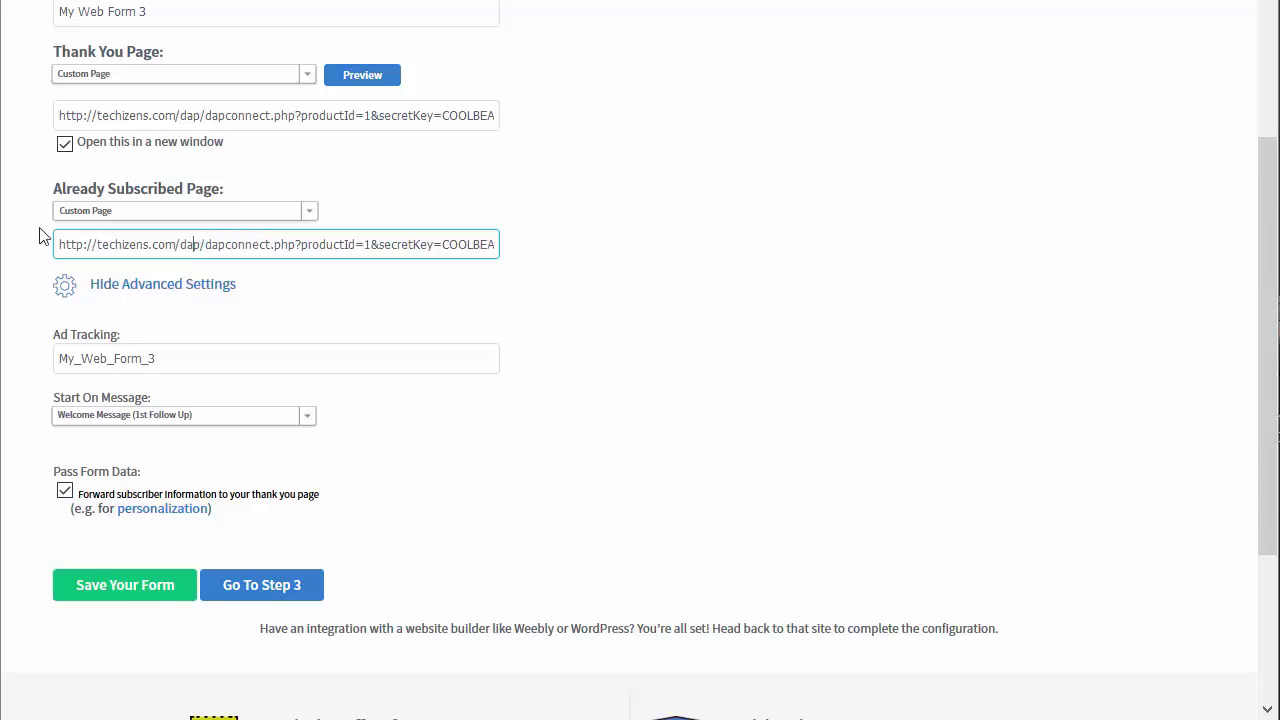
{"action": "left_click_drag", "start_coordinate": [57, 244], "coordinate": [521, 238]}
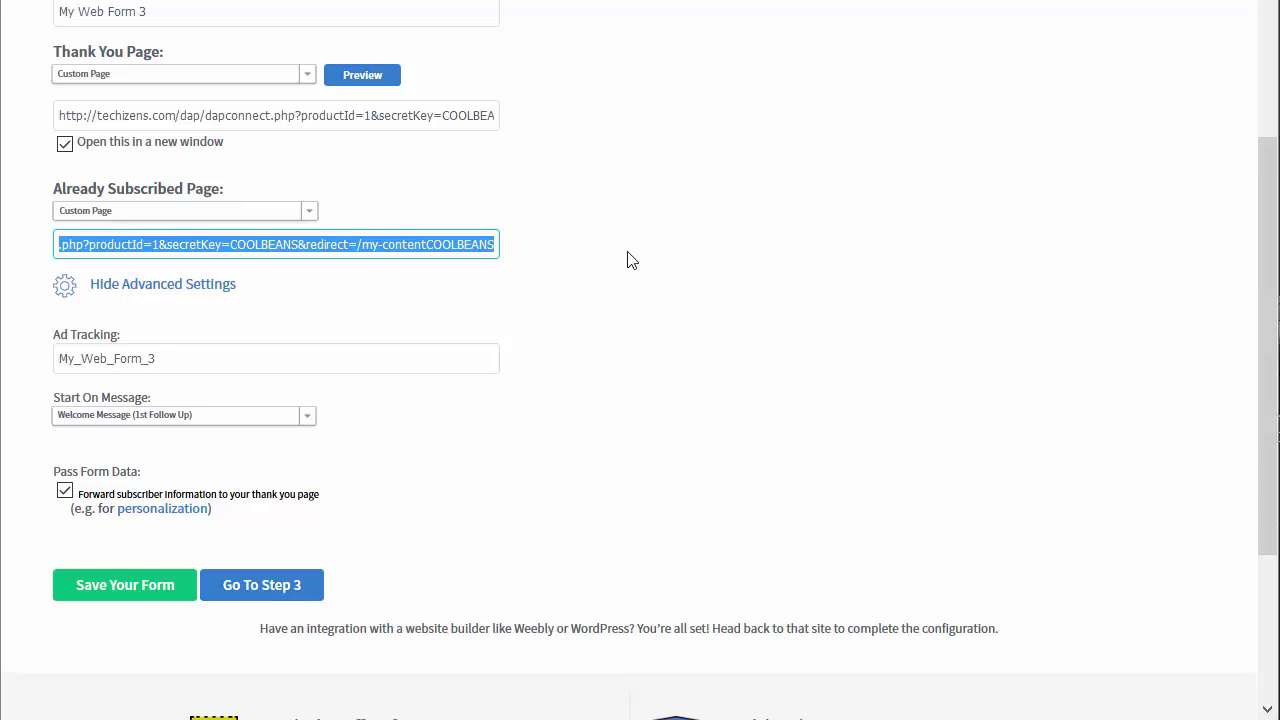
{"action": "key", "text": "Home"}
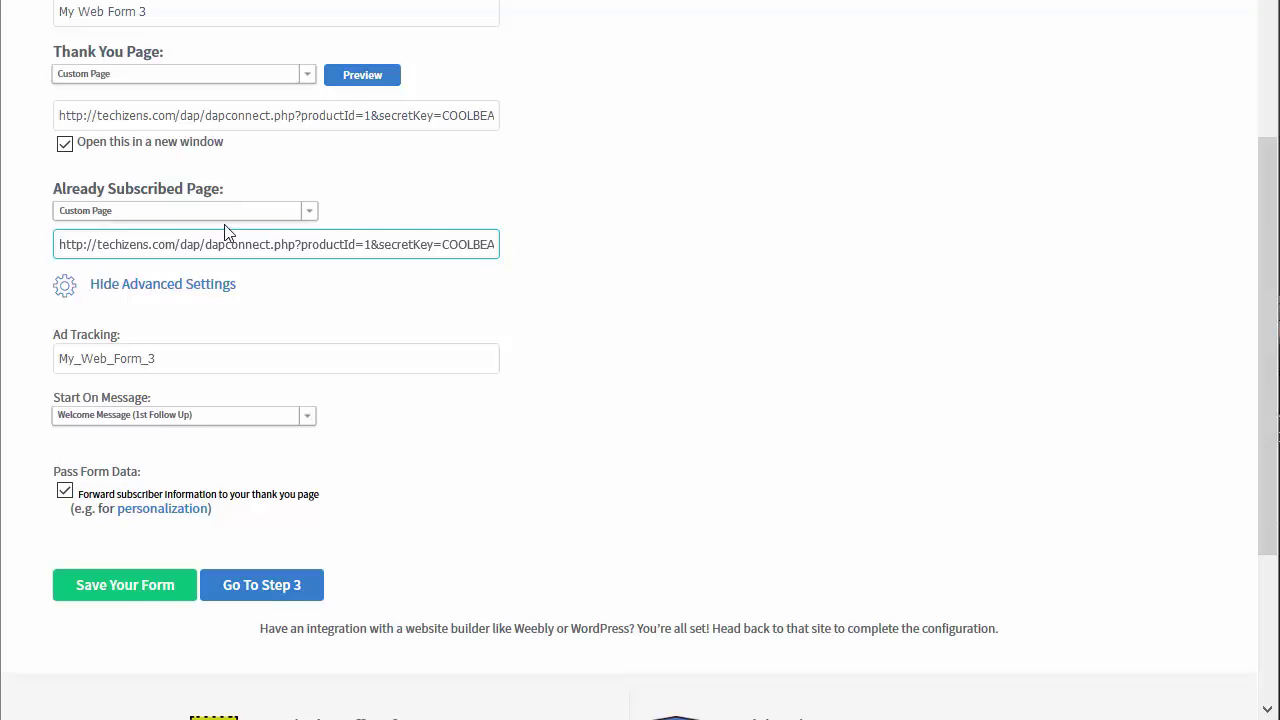
{"action": "double_click", "coordinate": [232, 244]}
{"action": "double_click", "coordinate": [119, 244]}
{"action": "left_click_drag", "start_coordinate": [166, 244], "coordinate": [106, 243]}
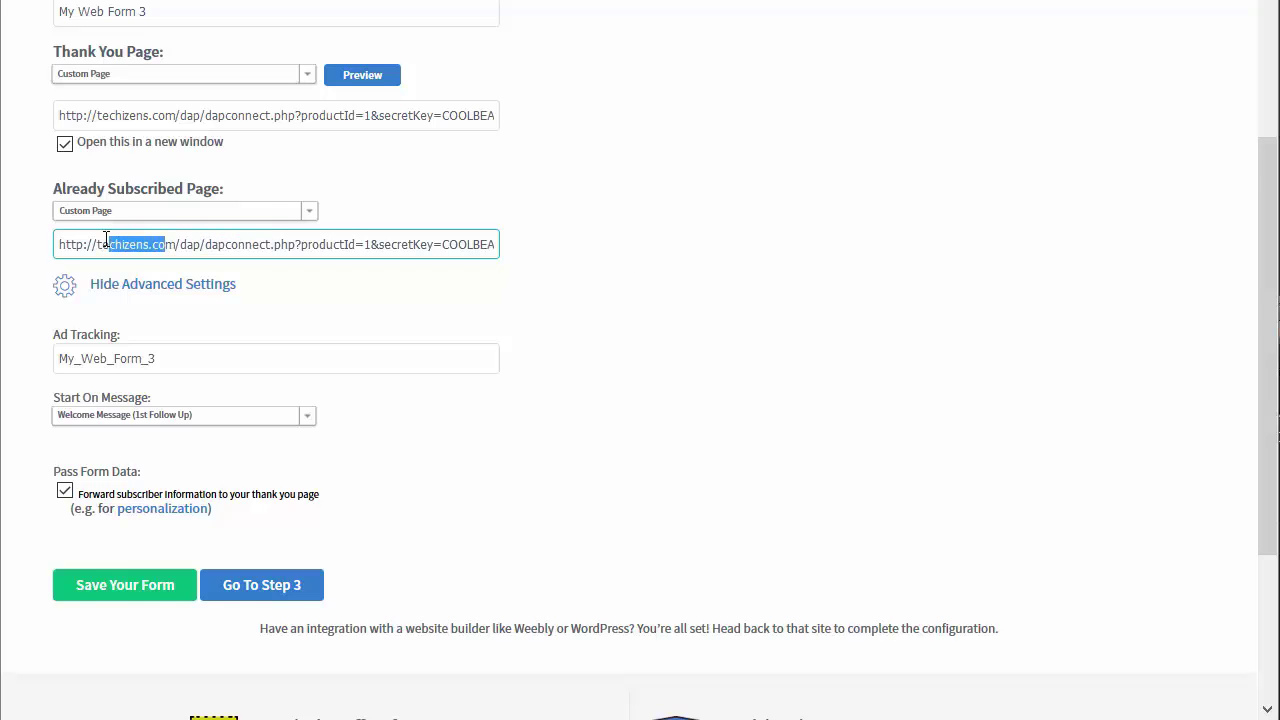
{"action": "left_click", "coordinate": [230, 246]}
{"action": "left_click_drag", "start_coordinate": [306, 246], "coordinate": [563, 243]}
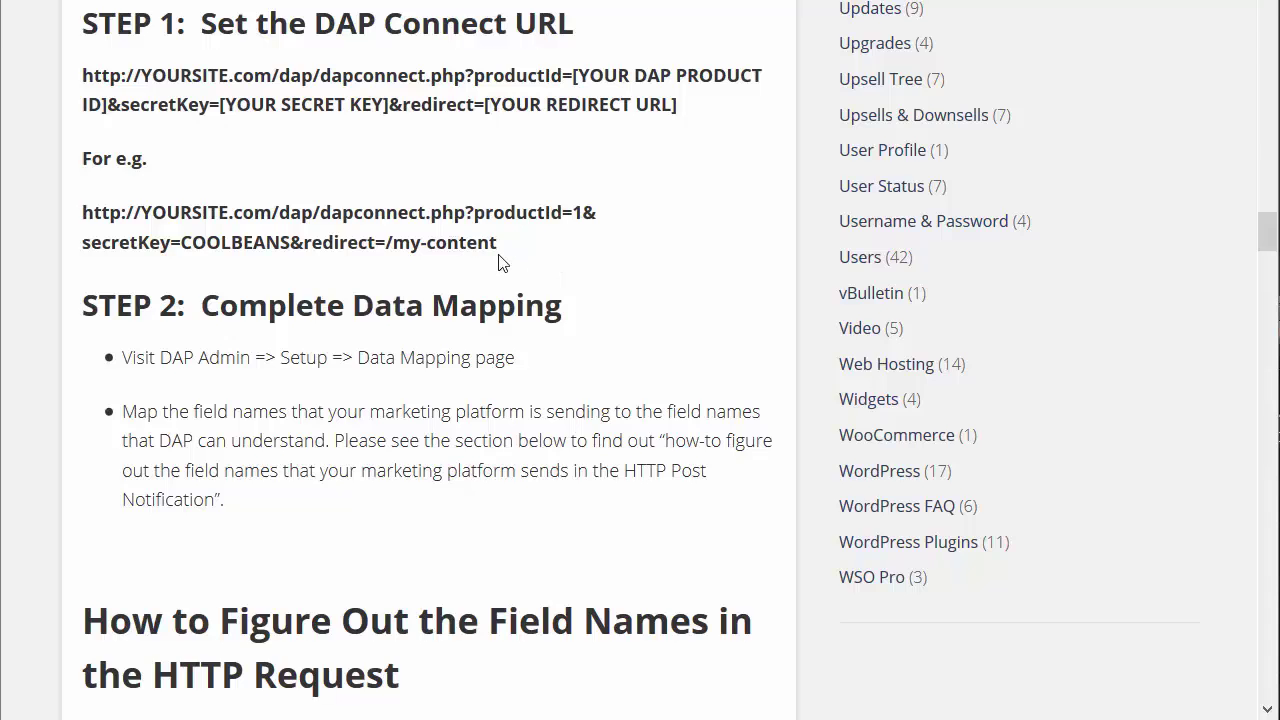
{"action": "left_click_drag", "start_coordinate": [506, 248], "coordinate": [78, 215]}
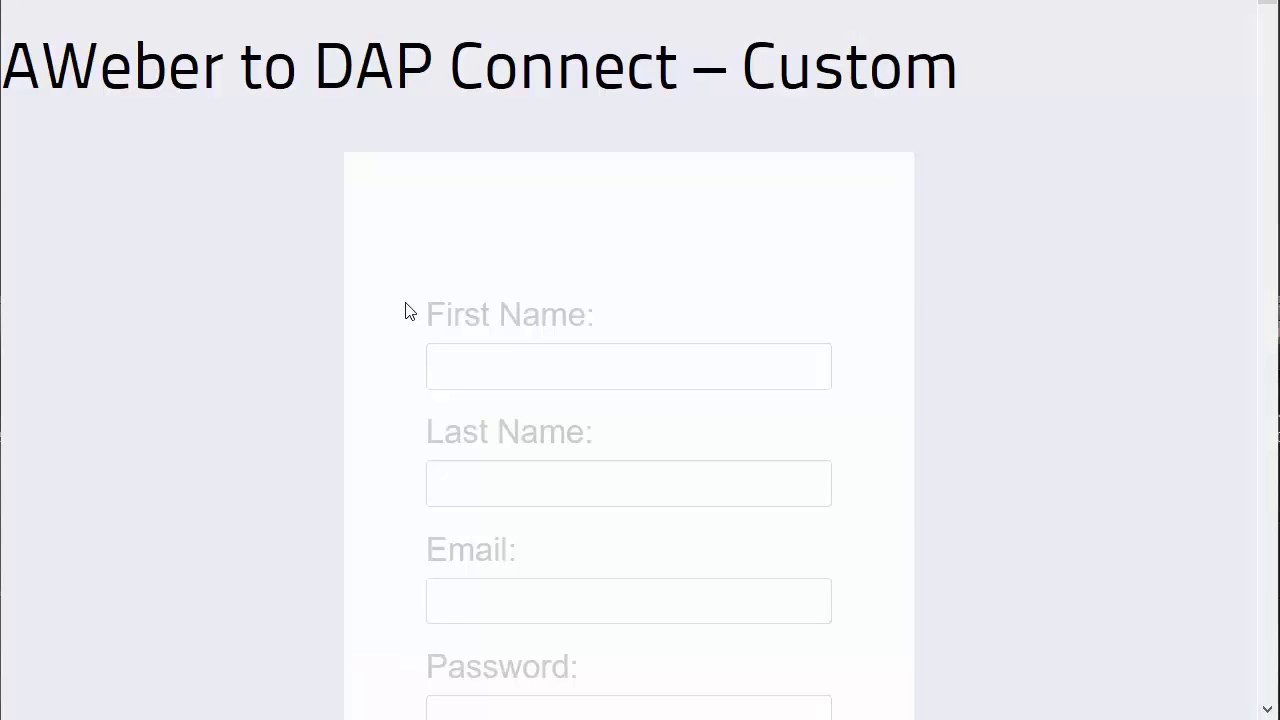
Review the Custom sign-up form's First Name, Last Name, Email and Password fields
{"action": "scroll", "coordinate": [397, 280], "scroll_direction": "down", "scroll_amount": 3}
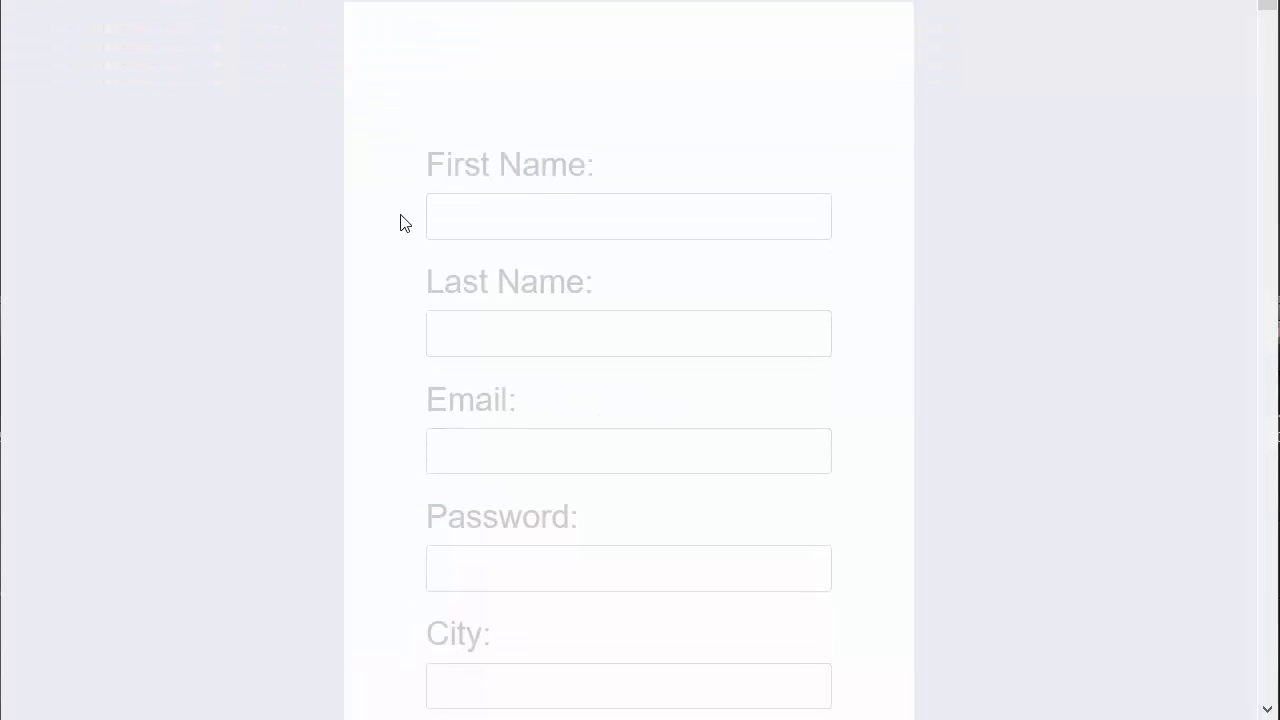
{"action": "scroll", "coordinate": [449, 220], "scroll_direction": "down", "scroll_amount": 3}
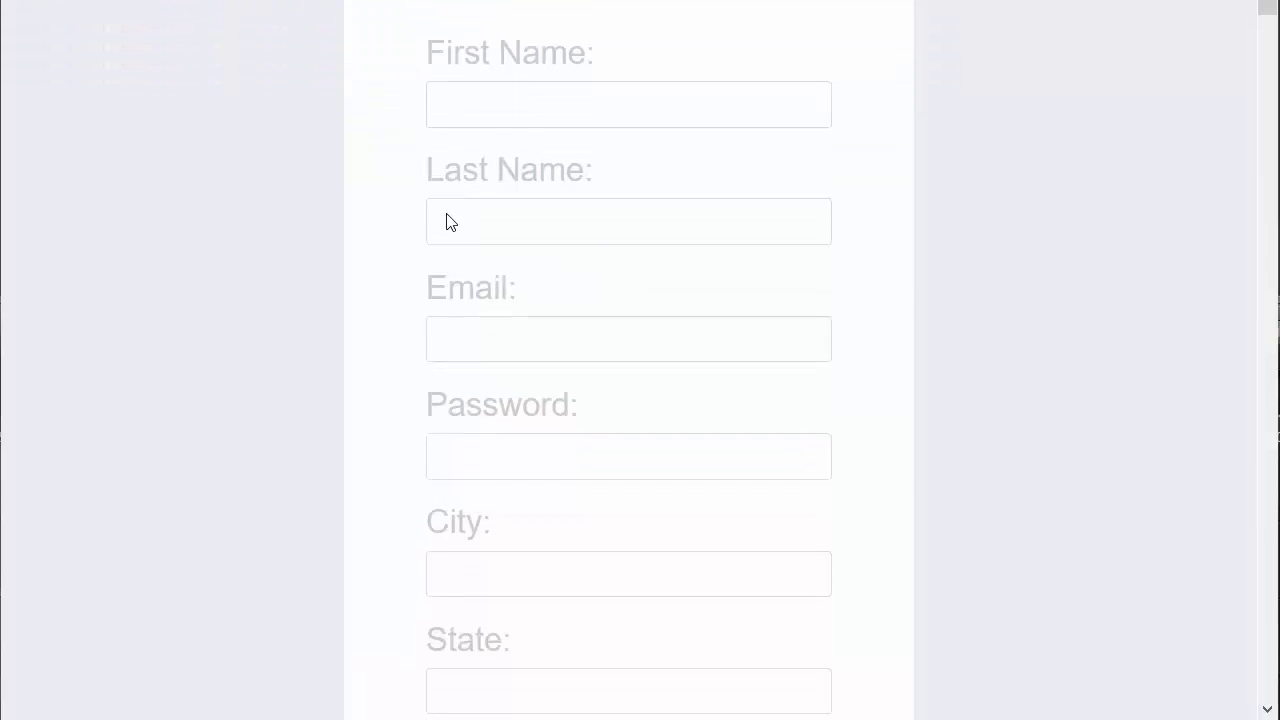
{"action": "scroll", "coordinate": [446, 254], "scroll_direction": "up", "scroll_amount": 5}
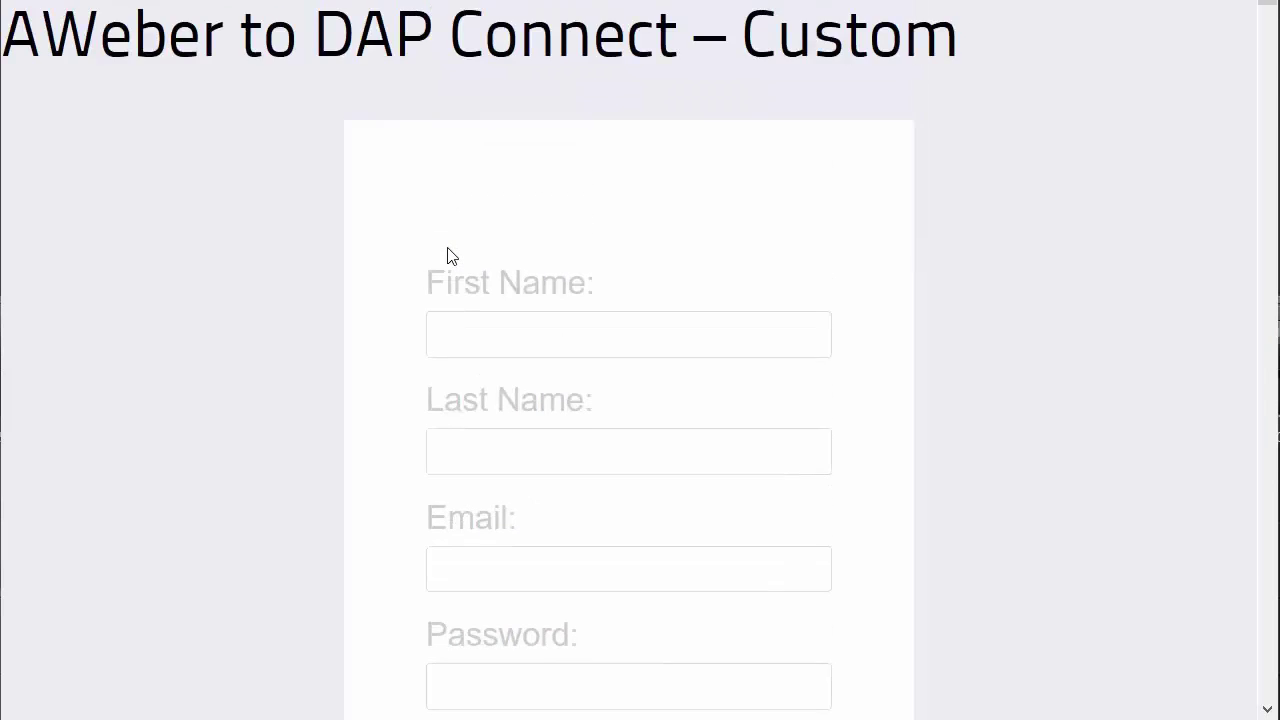
{"action": "scroll", "coordinate": [429, 206], "scroll_direction": "down", "scroll_amount": 8}
{"action": "scroll", "coordinate": [469, 329], "scroll_direction": "down", "scroll_amount": 12}
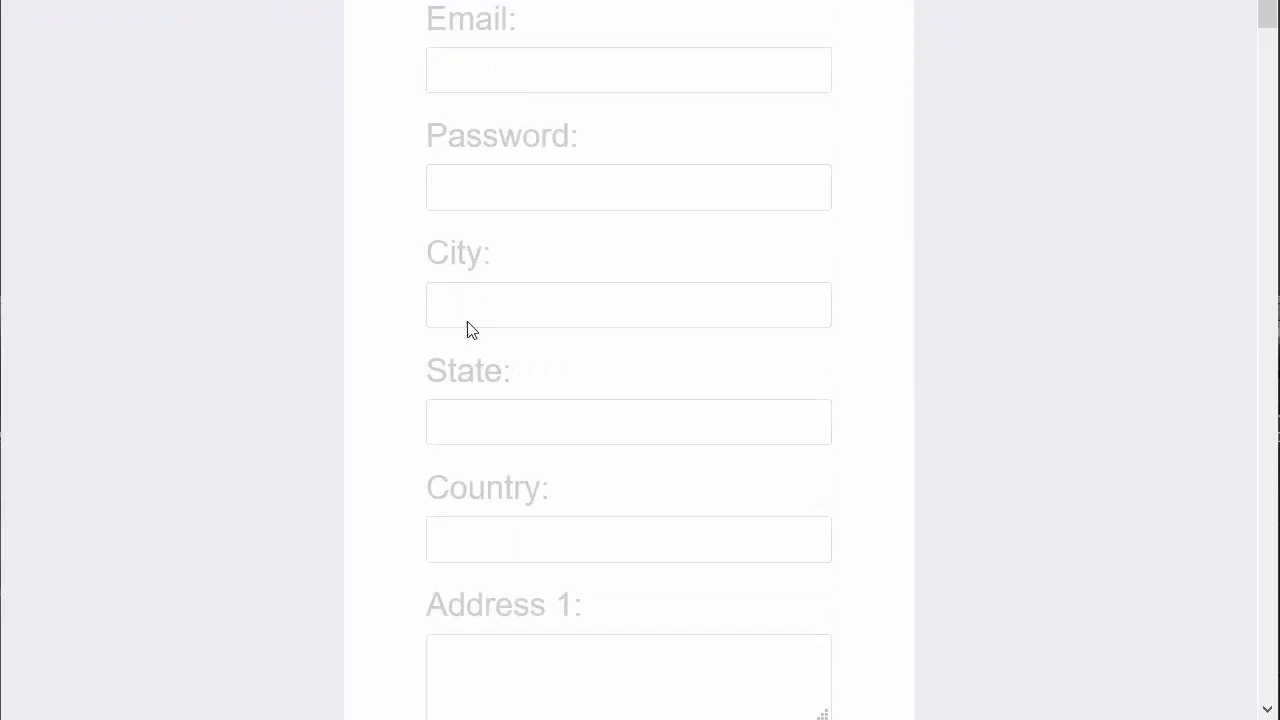
{"action": "scroll", "coordinate": [450, 455], "scroll_direction": "up", "scroll_amount": 20}
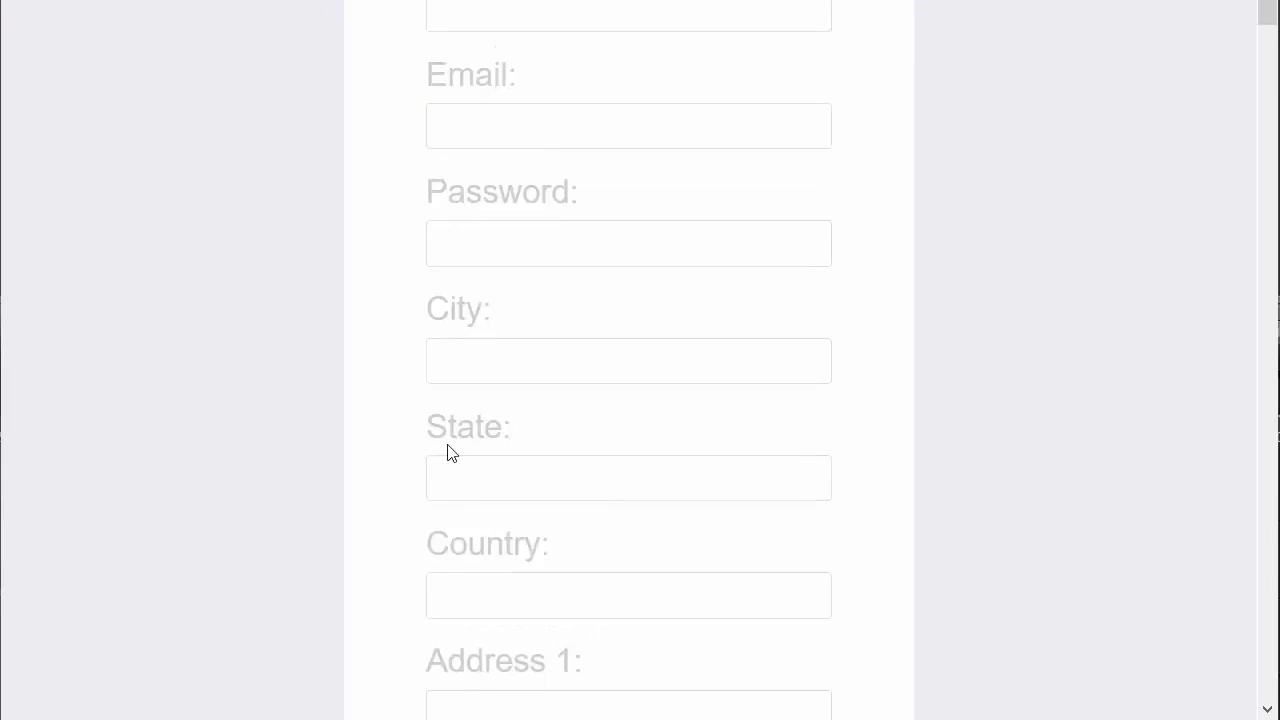
{"action": "scroll", "coordinate": [449, 451], "scroll_direction": "down", "scroll_amount": 3}
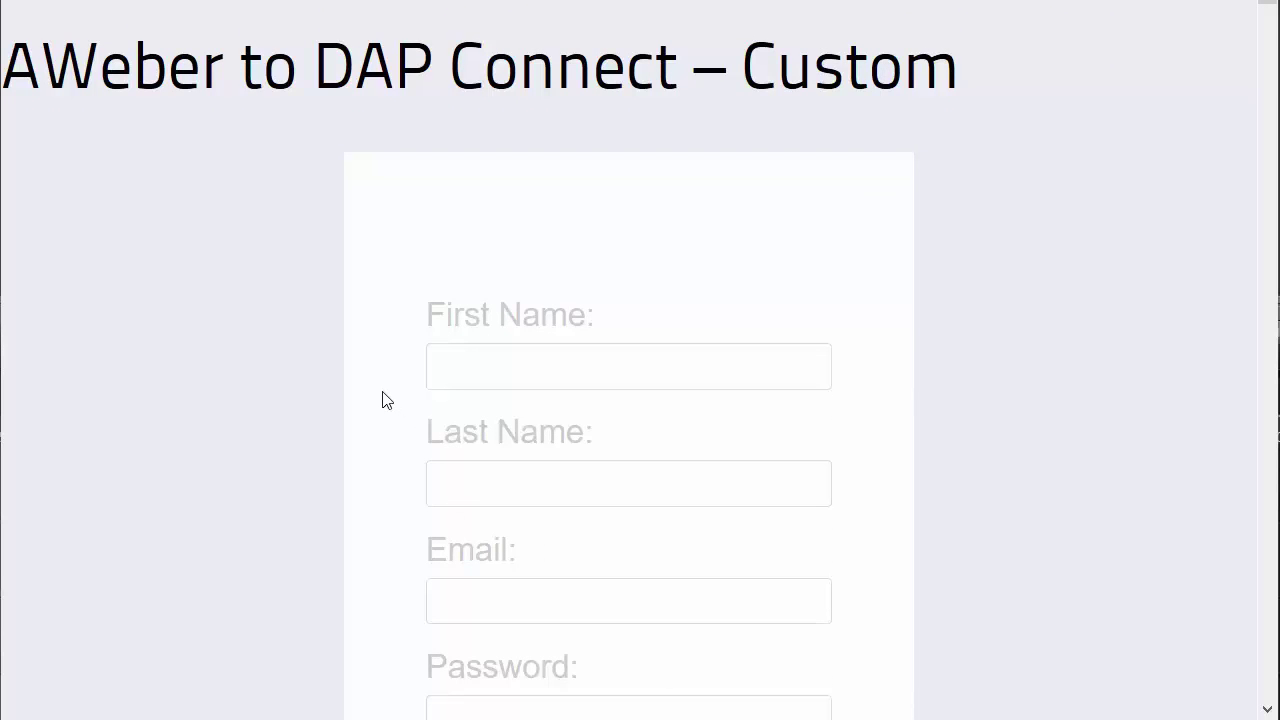
{"action": "scroll", "coordinate": [383, 400], "scroll_direction": "down", "scroll_amount": 3}
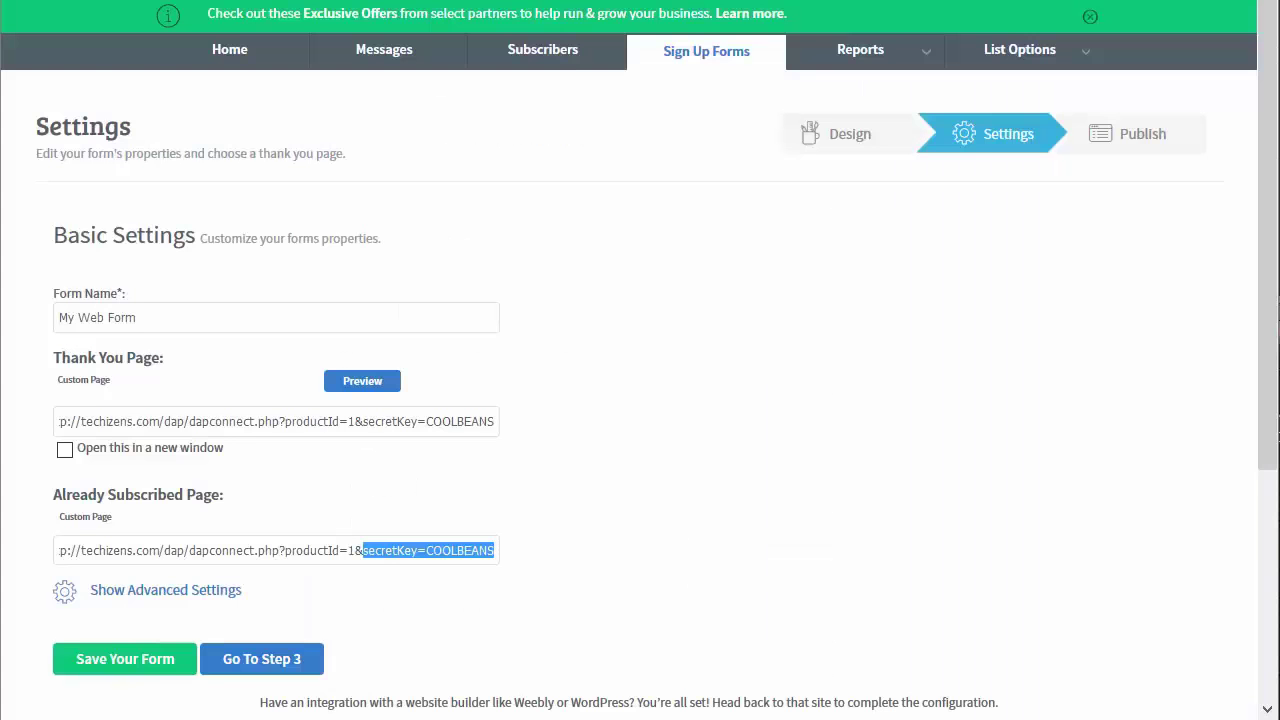
Revisit the form's Design step, then return to its Settings
{"action": "left_click", "coordinate": [855, 131]}
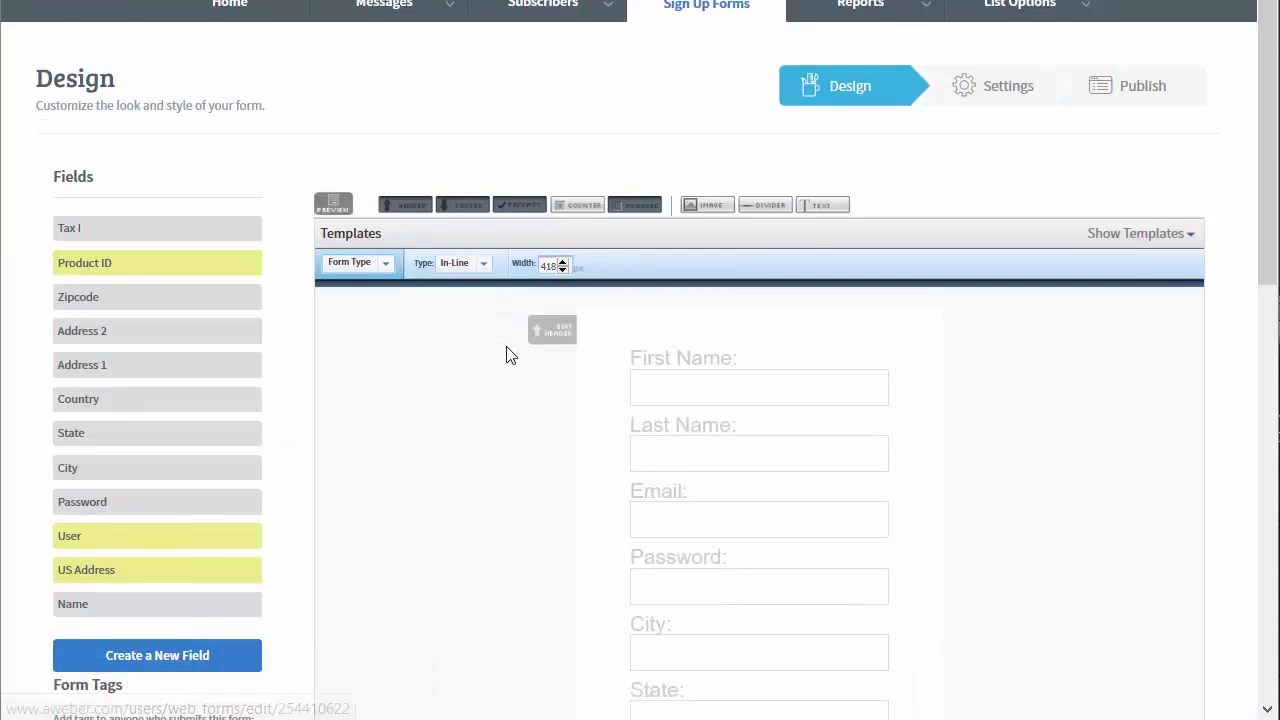
{"action": "scroll", "coordinate": [508, 354], "scroll_direction": "down", "scroll_amount": 3}
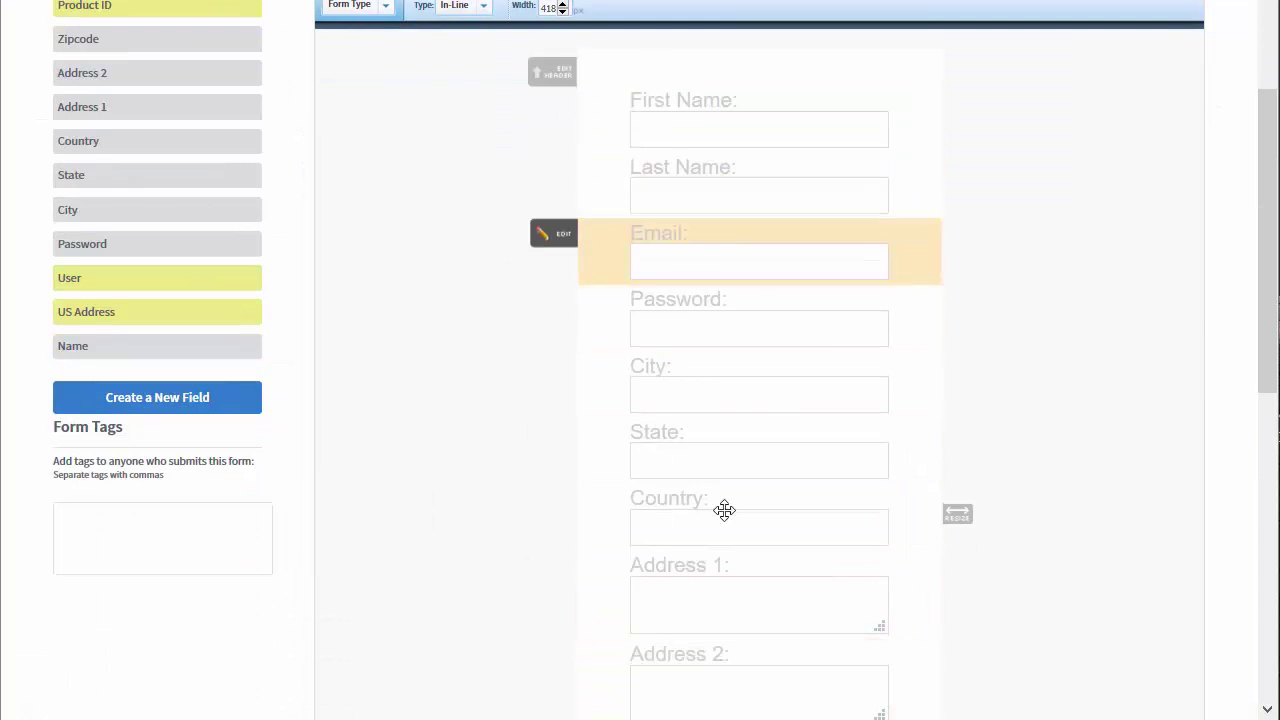
{"action": "scroll", "coordinate": [1051, 306], "scroll_direction": "up", "scroll_amount": 3}
{"action": "left_click", "coordinate": [1012, 33]}
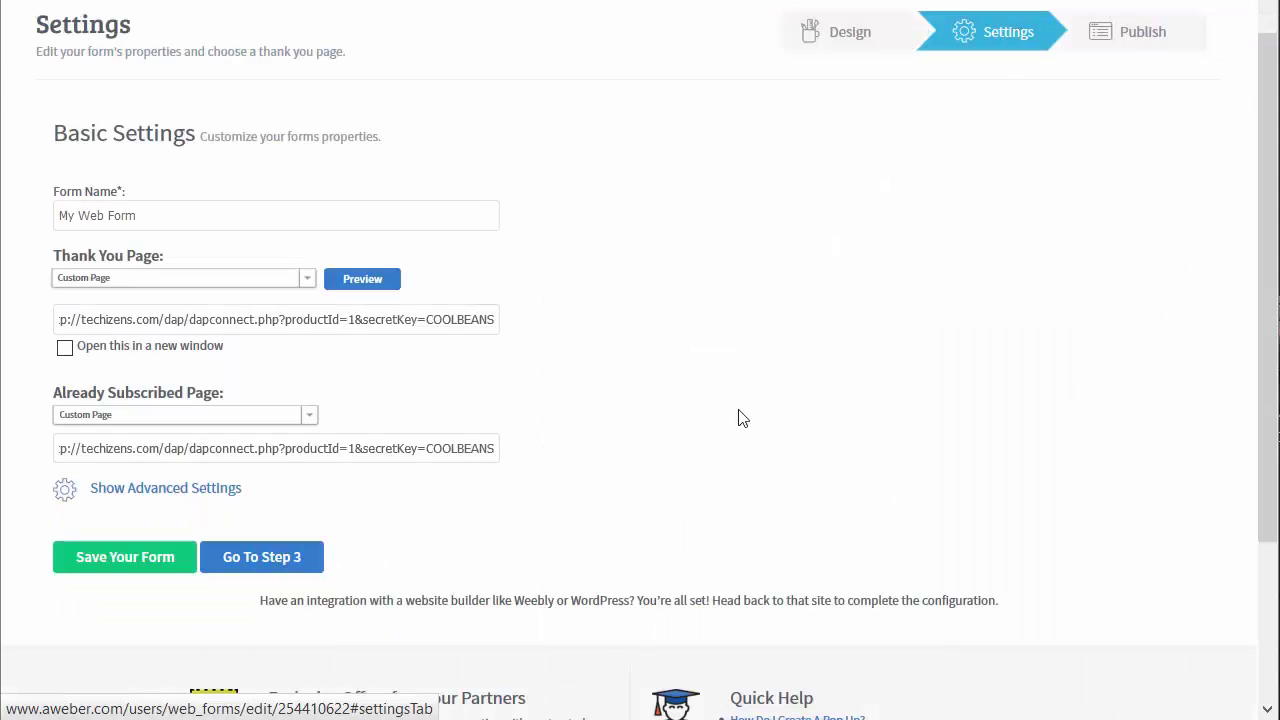
Append &redirect=/my-content to the end of the Thank You Page URL
{"action": "left_click", "coordinate": [193, 321]}
{"action": "key", "text": "shift+Home"}
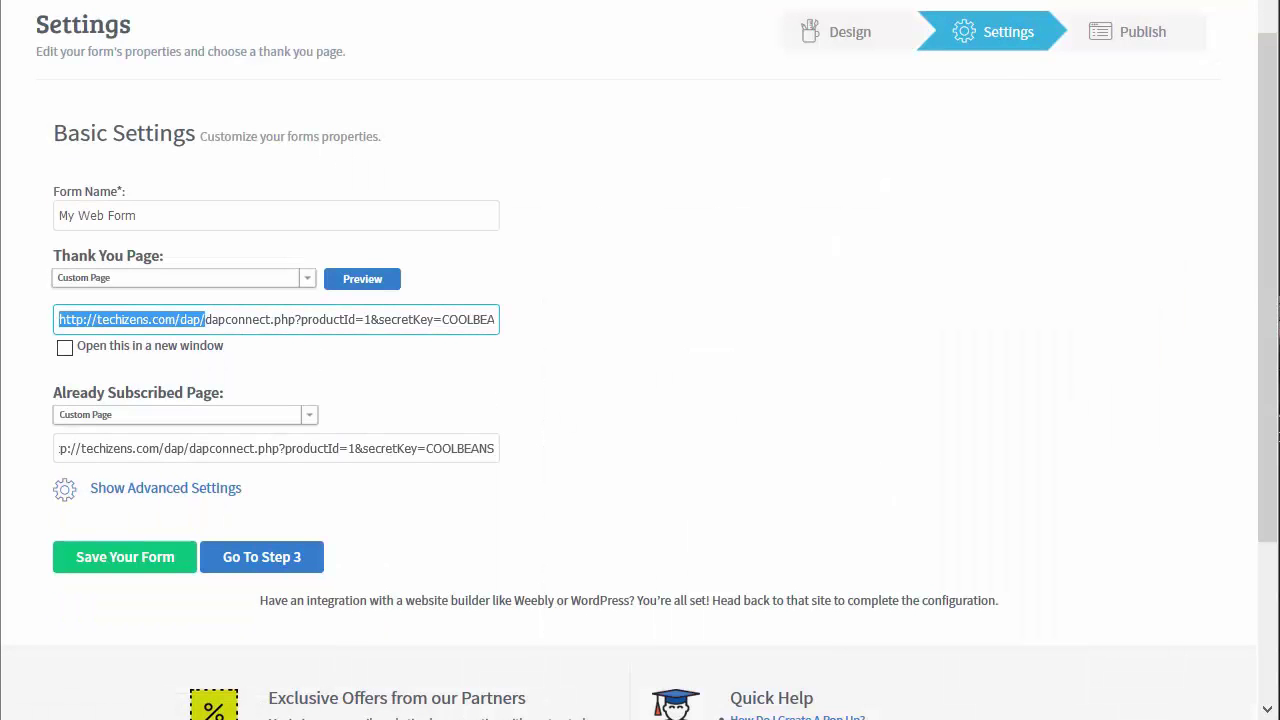
{"action": "left_click", "coordinate": [204, 321]}
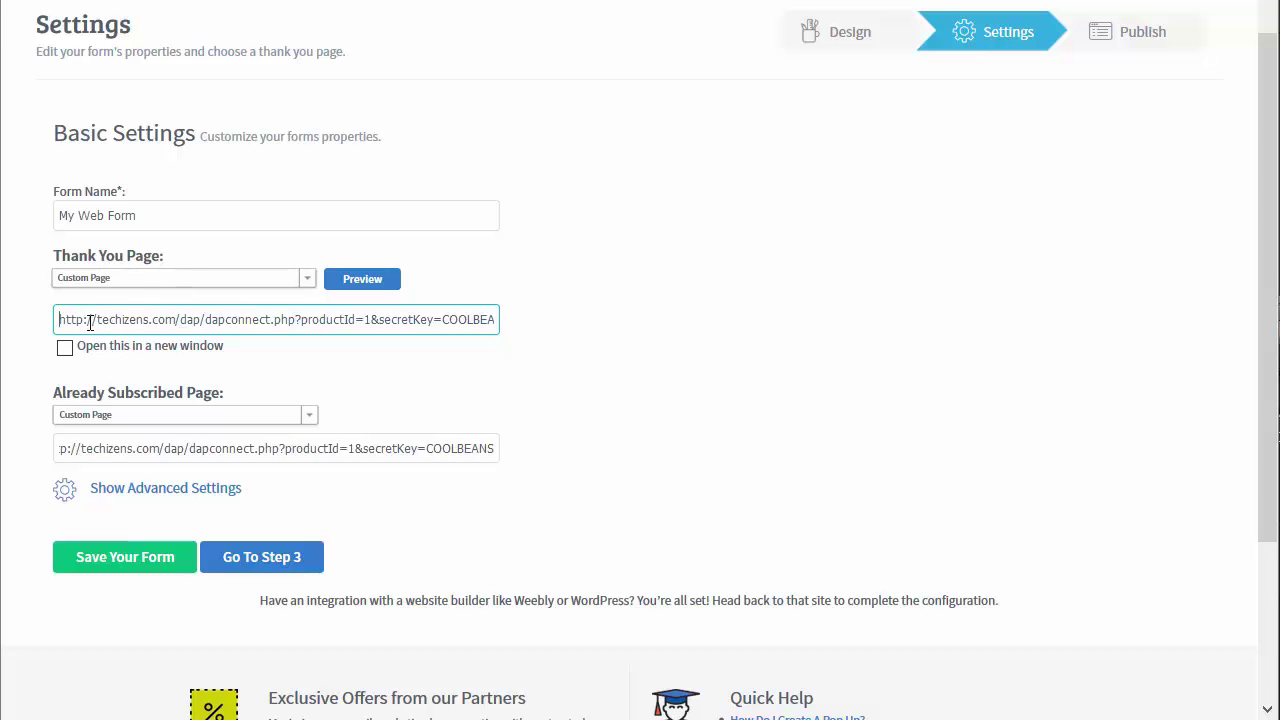
{"action": "left_click_drag", "start_coordinate": [88, 321], "coordinate": [911, 328]}
{"action": "key", "text": "End"}
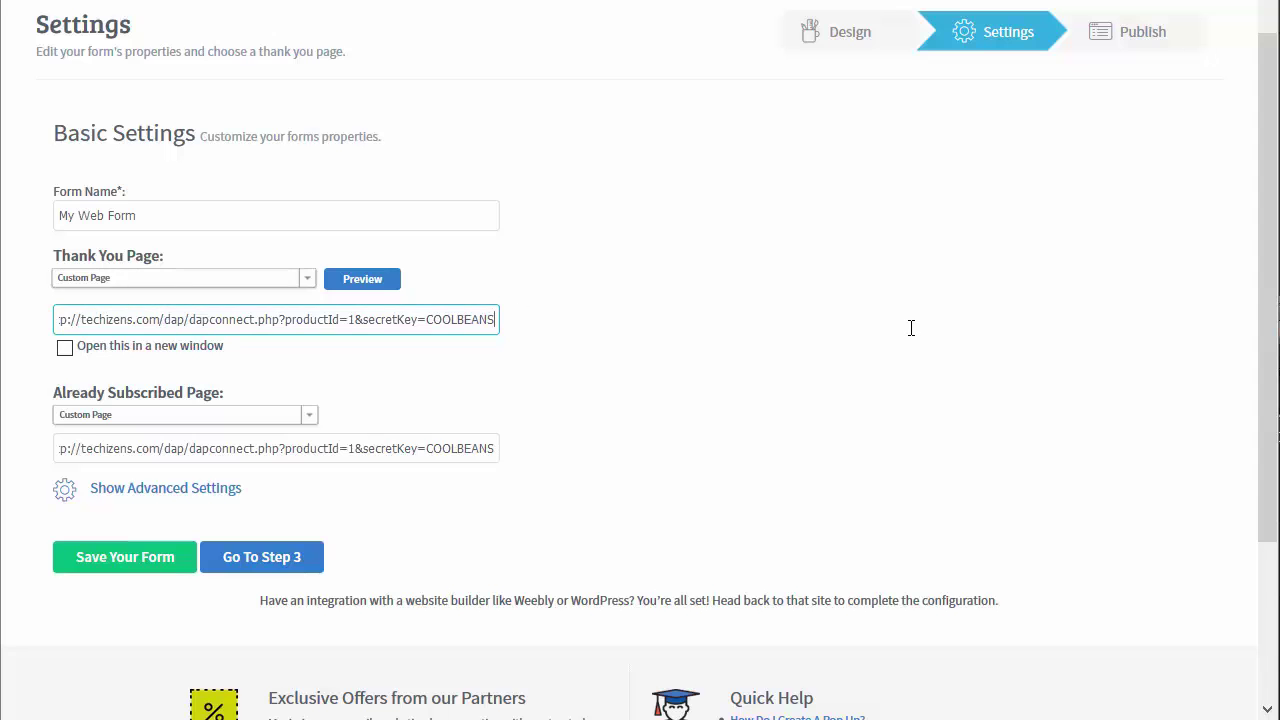
{"action": "type", "text": "&redirect"}
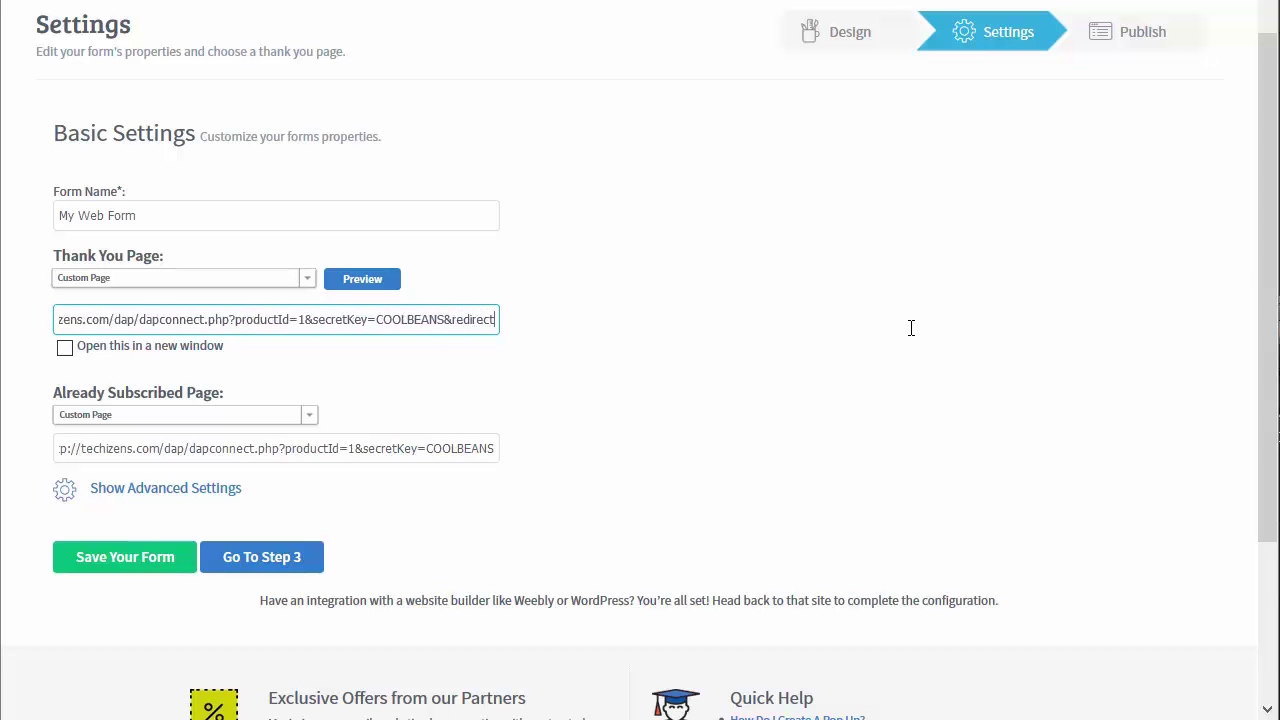
{"action": "type", "text": "=/my-conte"}
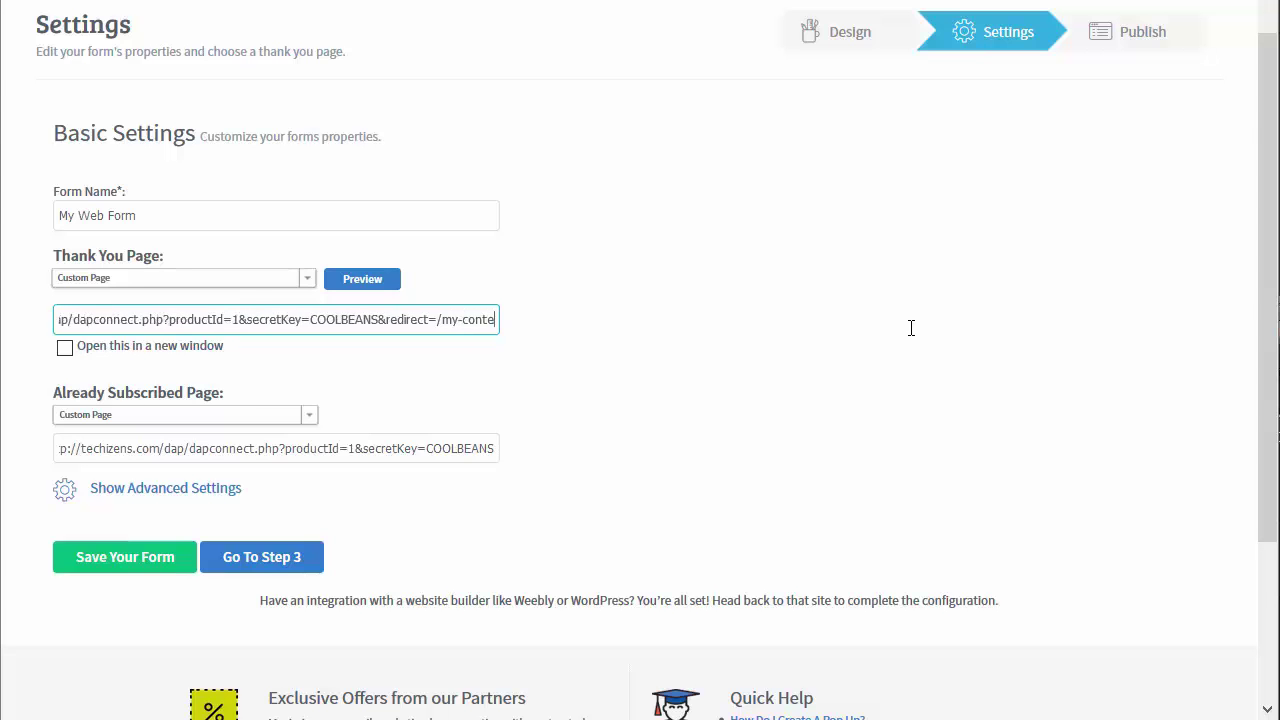
{"action": "type", "text": "nt"}
{"action": "key", "text": "Home"}
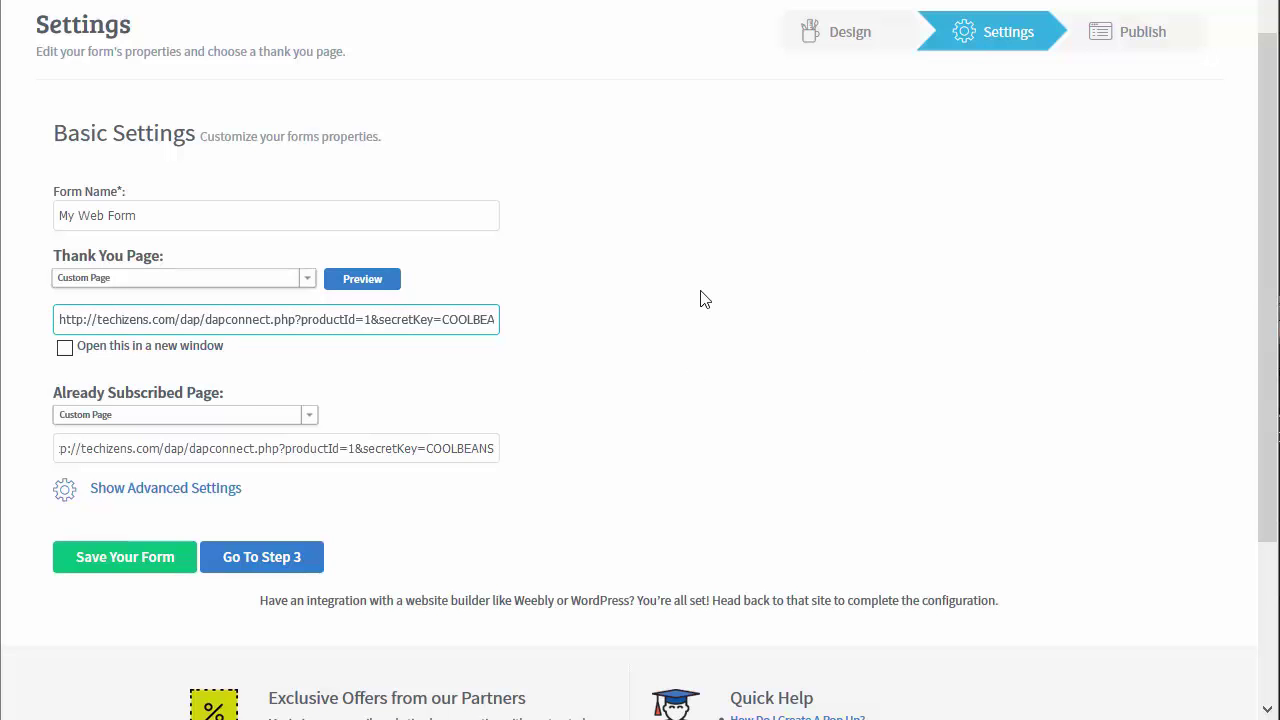
{"action": "left_click", "coordinate": [128, 488]}
Look through the advanced settings to confirm subscriber data is passed to the thank-you page
{"action": "scroll", "coordinate": [85, 538], "scroll_direction": "down", "scroll_amount": 2}
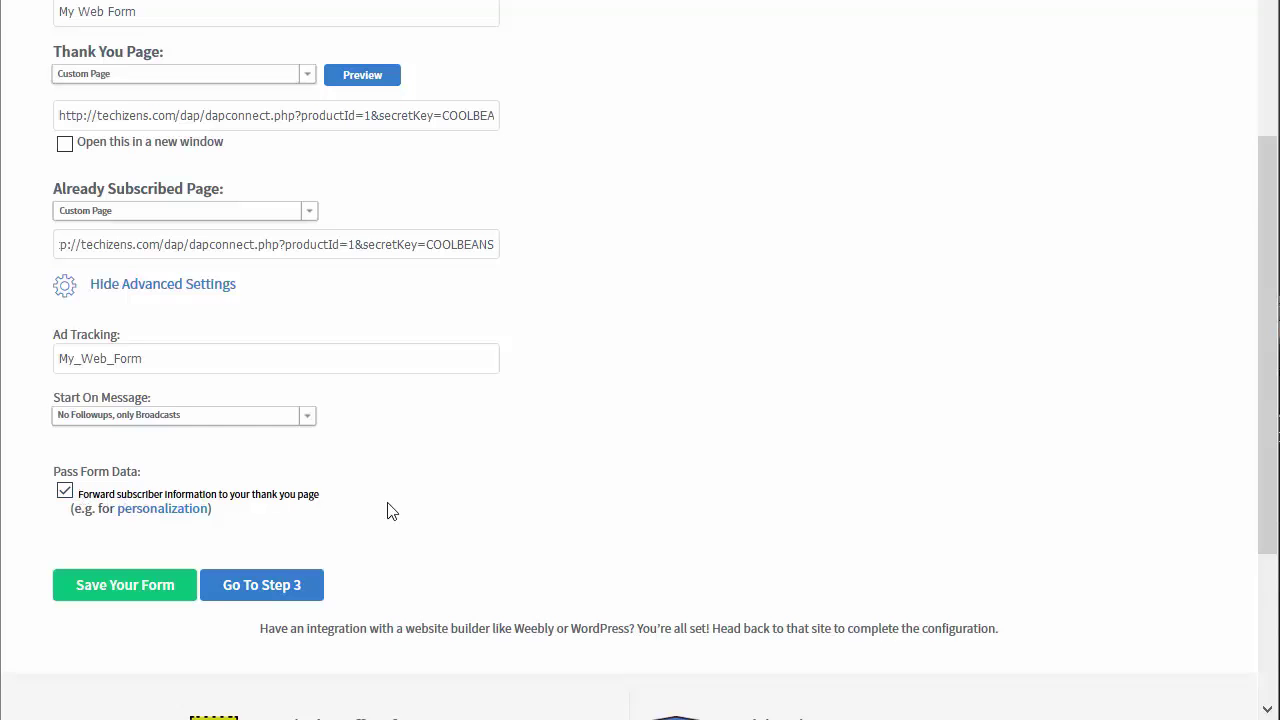
{"action": "scroll", "coordinate": [390, 505], "scroll_direction": "up", "scroll_amount": 1}
{"action": "scroll", "coordinate": [391, 505], "scroll_direction": "up", "scroll_amount": 1}
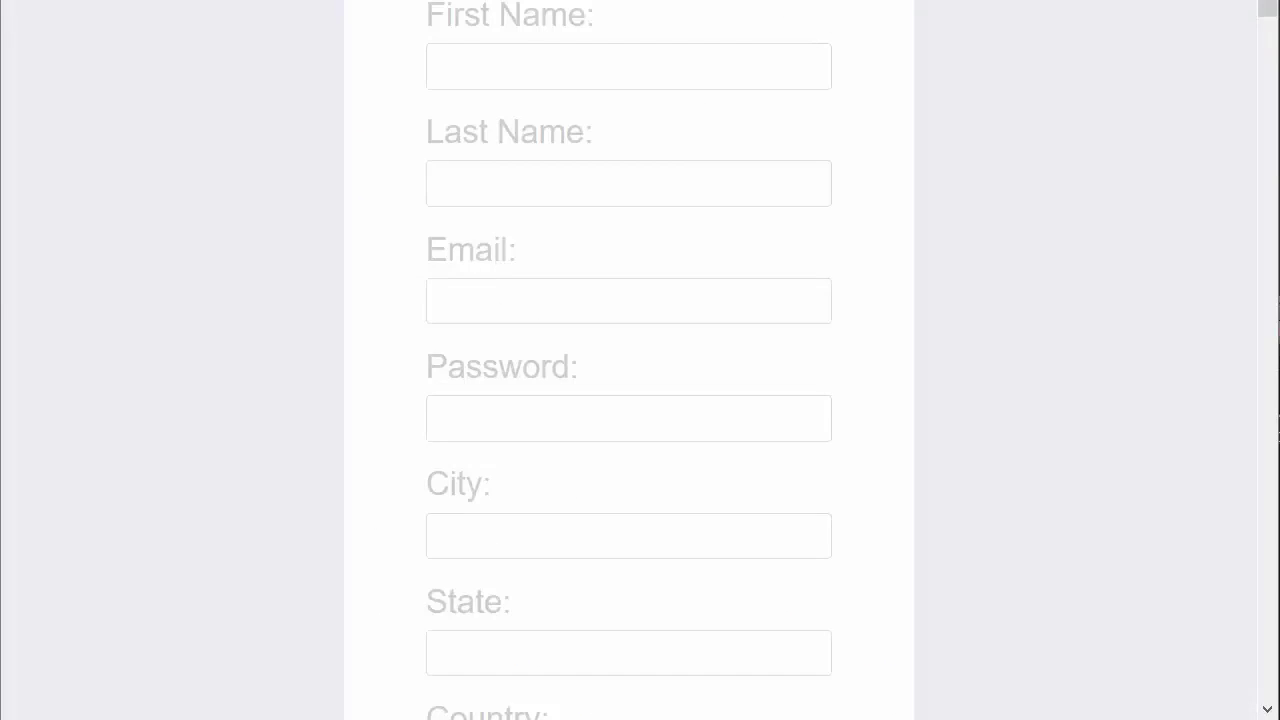
{"action": "scroll", "coordinate": [426, 194], "scroll_direction": "up", "scroll_amount": 3}
{"action": "scroll", "coordinate": [480, 86], "scroll_direction": "down", "scroll_amount": 1}
{"action": "scroll", "coordinate": [449, 200], "scroll_direction": "down", "scroll_amount": 2}
{"action": "scroll", "coordinate": [489, 246], "scroll_direction": "down", "scroll_amount": 2}
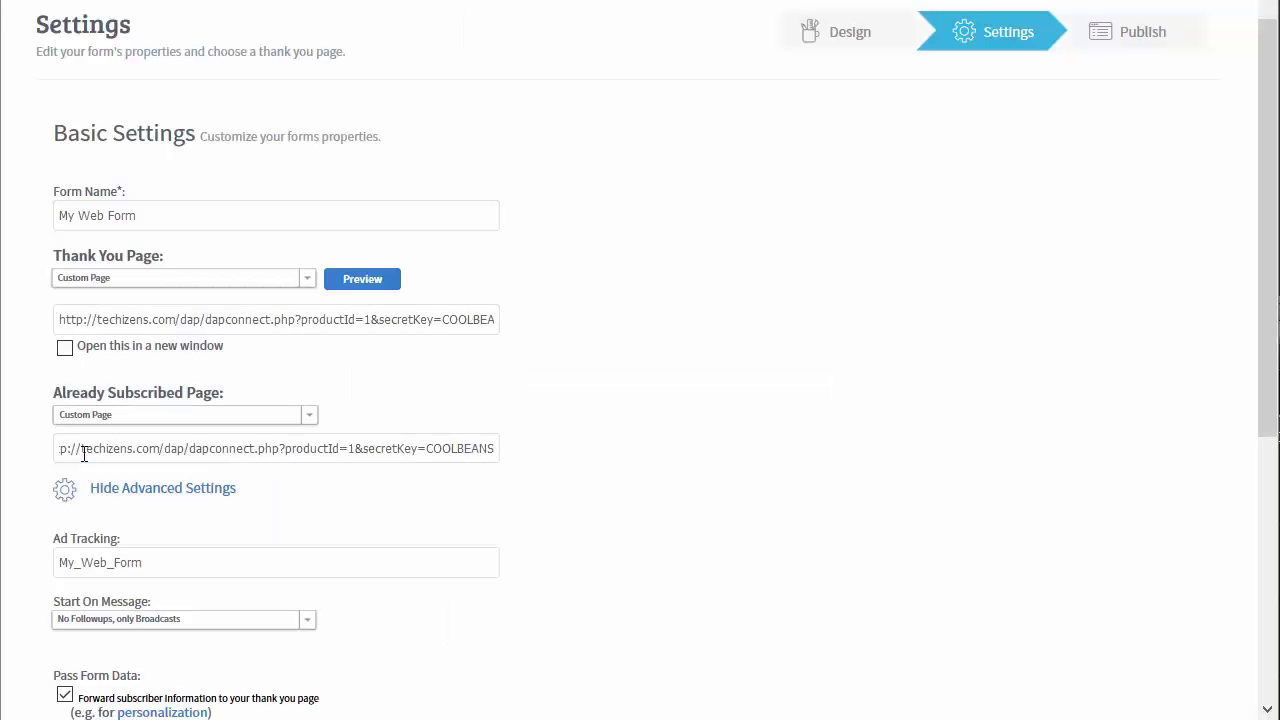
Review the start of the Already Subscribed and Thank You page URLs
{"action": "left_click", "coordinate": [80, 448]}
{"action": "left_click_drag", "start_coordinate": [97, 448], "coordinate": [58, 448]}
{"action": "left_click_drag", "start_coordinate": [80, 319], "coordinate": [29, 308]}
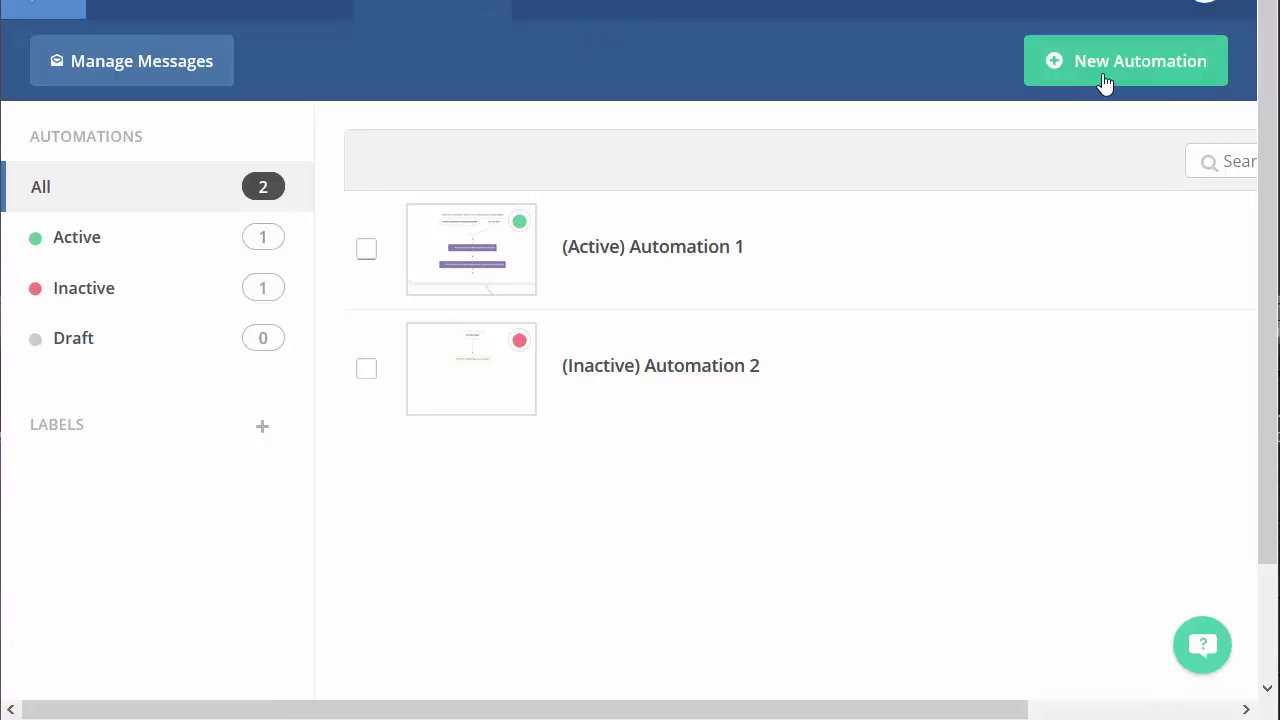
Create a from-scratch automation triggered when a contact subscribes to the dapconnecttest list
{"action": "left_click", "coordinate": [1127, 86]}
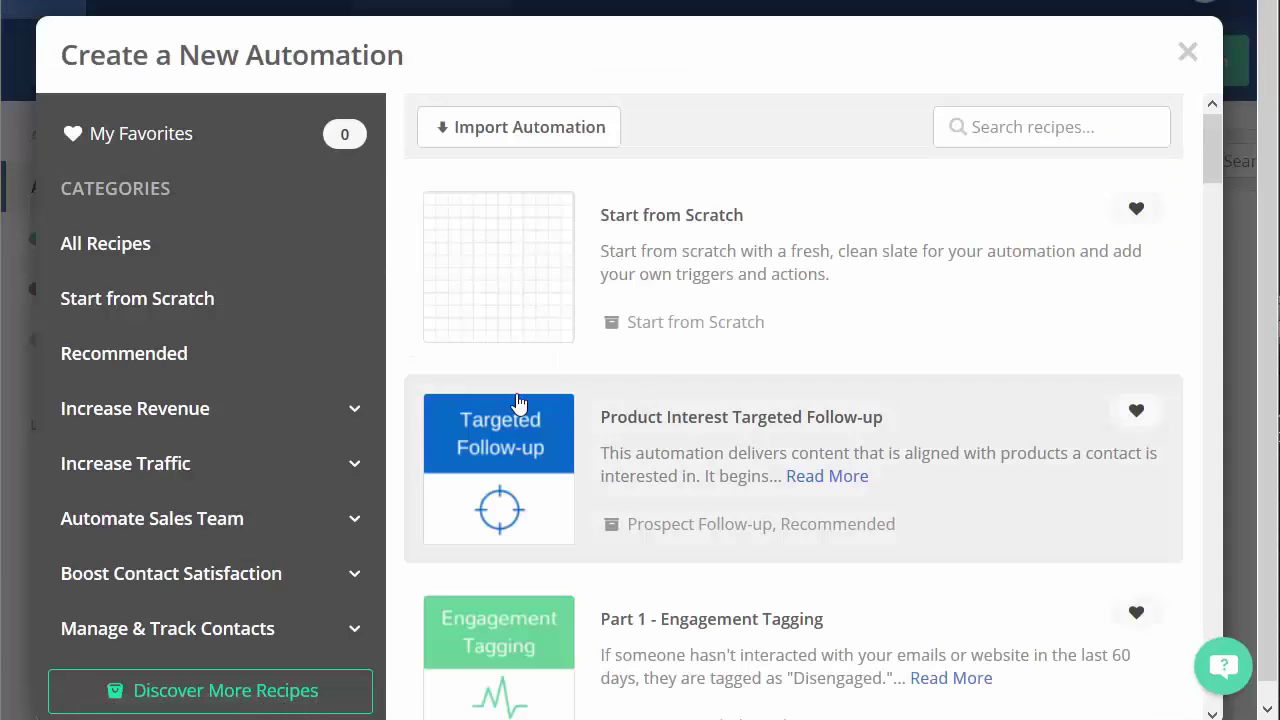
{"action": "left_click", "coordinate": [490, 292]}
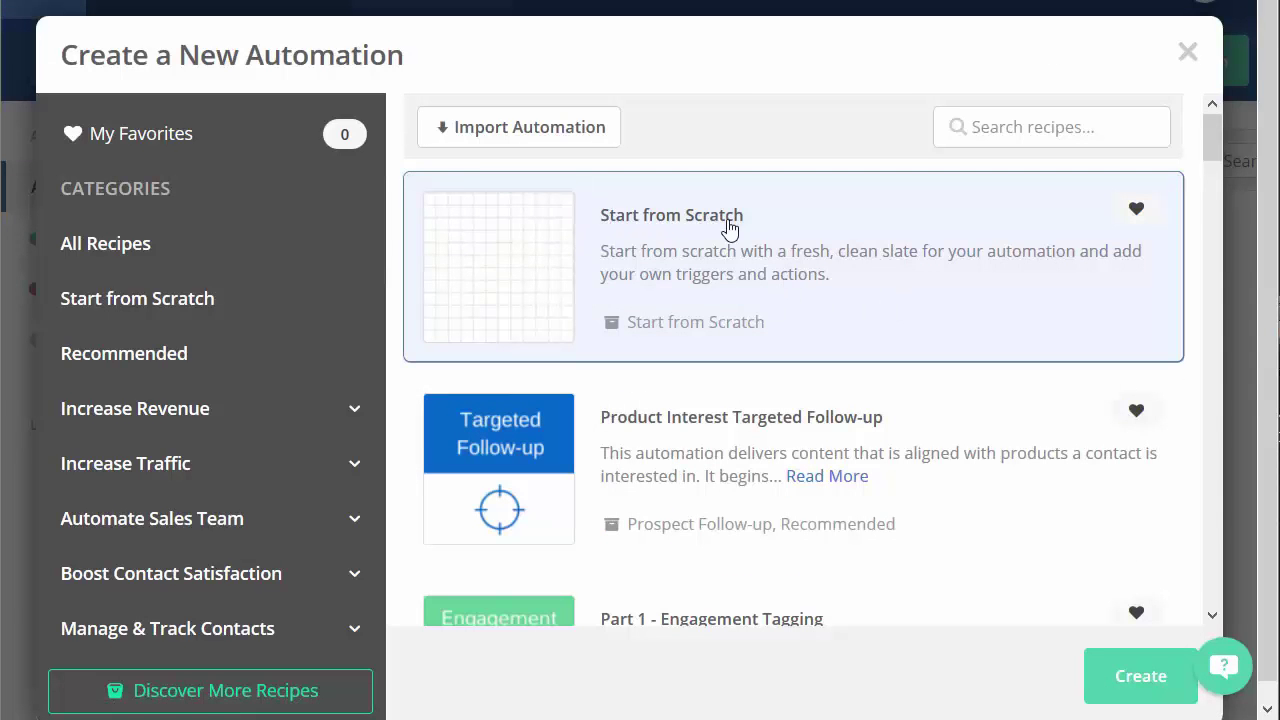
{"action": "left_click", "coordinate": [1146, 694]}
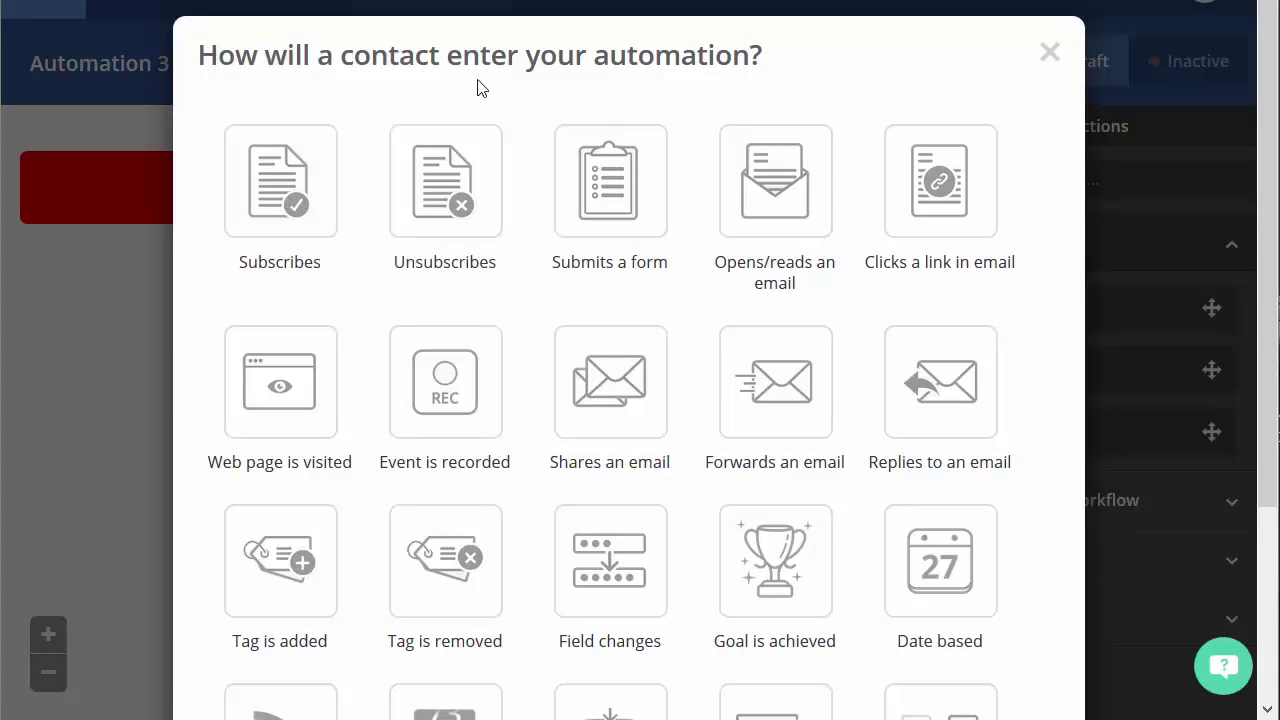
{"action": "left_click", "coordinate": [303, 188]}
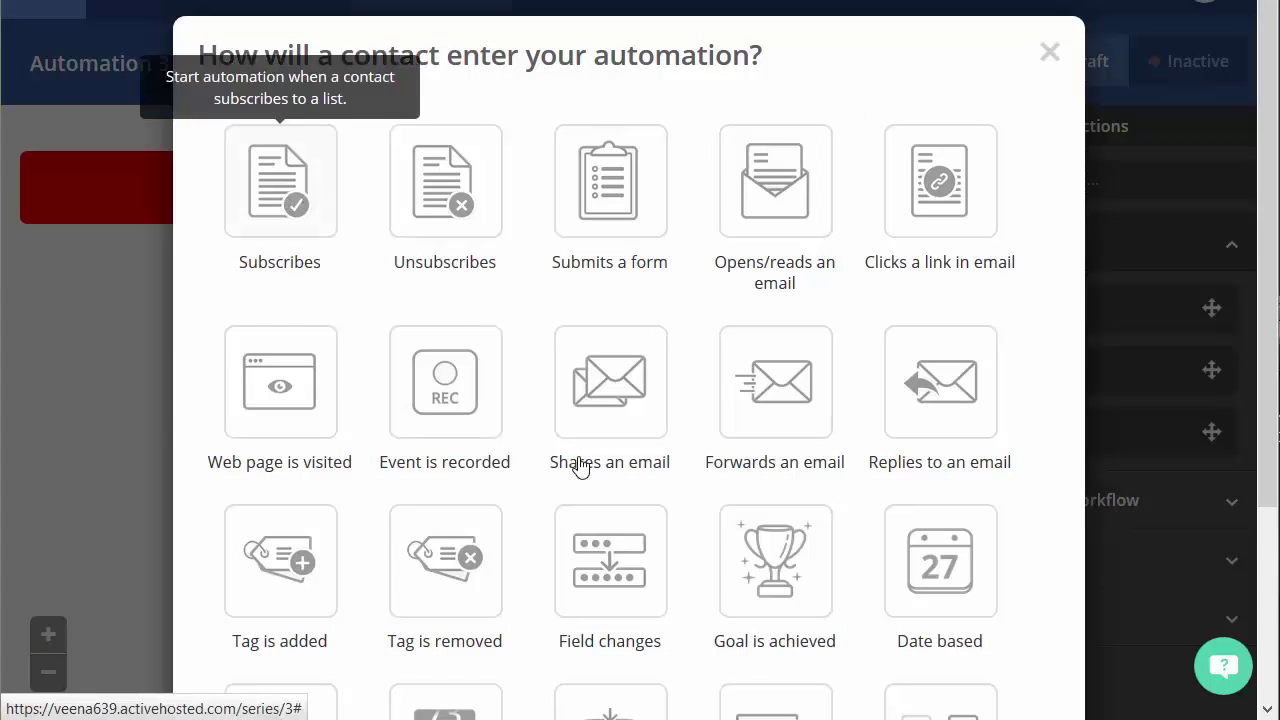
{"action": "left_click", "coordinate": [354, 143]}
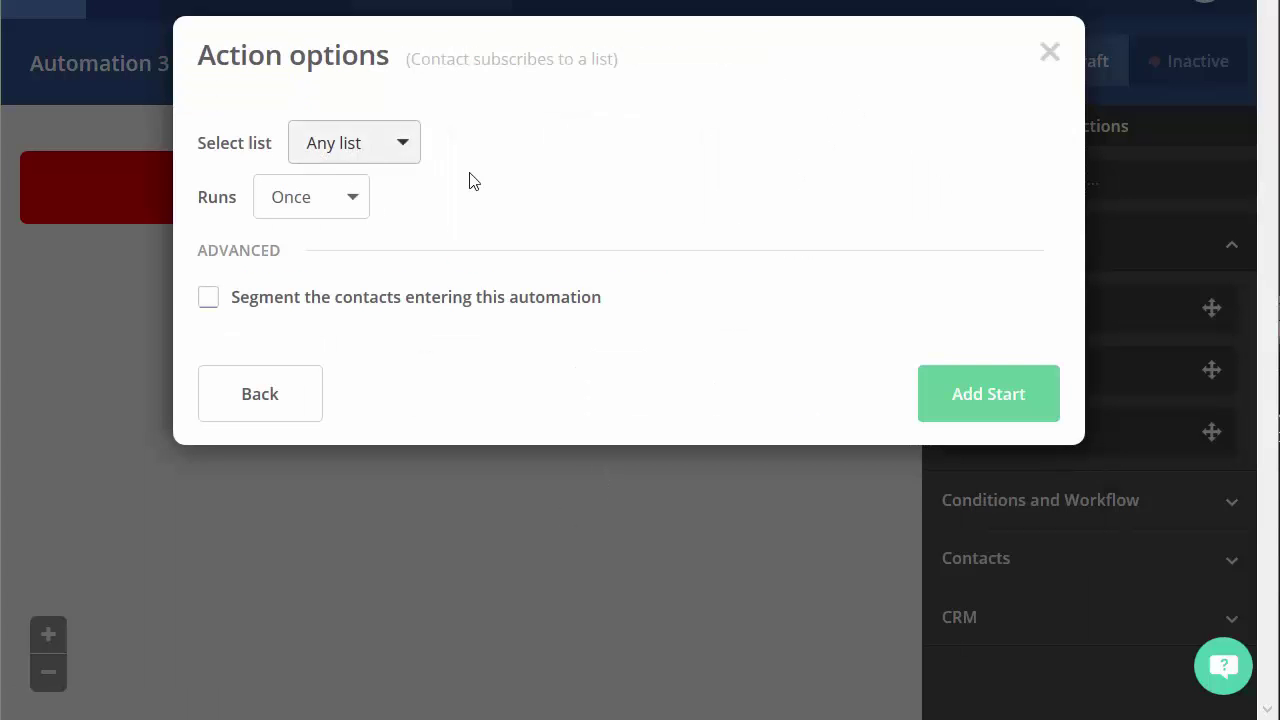
{"action": "left_click", "coordinate": [401, 305]}
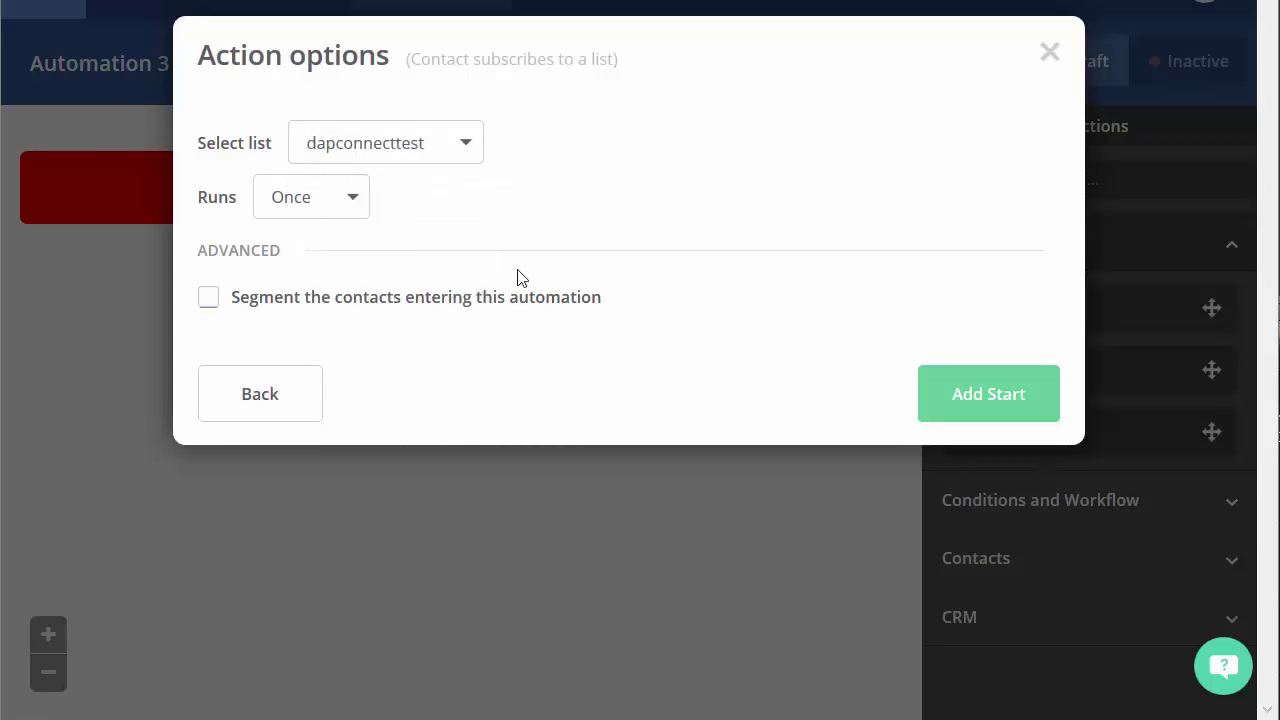
{"action": "left_click", "coordinate": [1031, 414]}
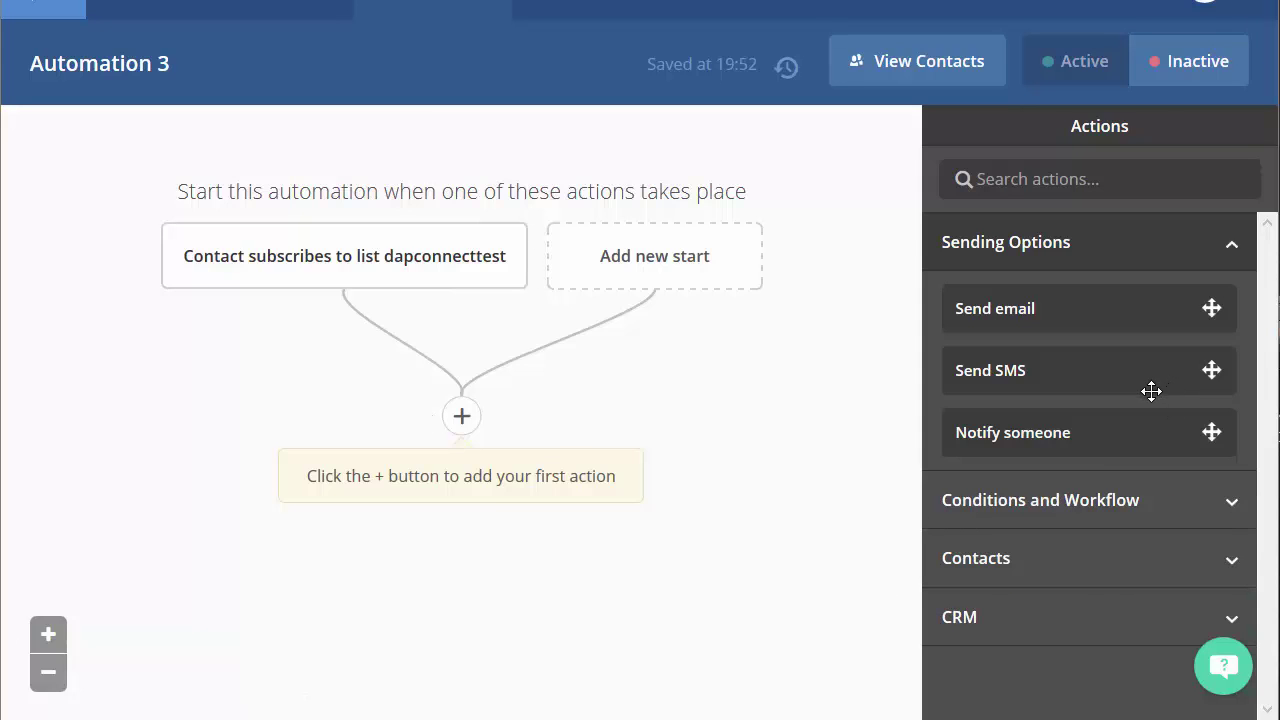
Add a Webhook from Conditions and Workflow as the automation's first action
{"action": "left_click", "coordinate": [1124, 503]}
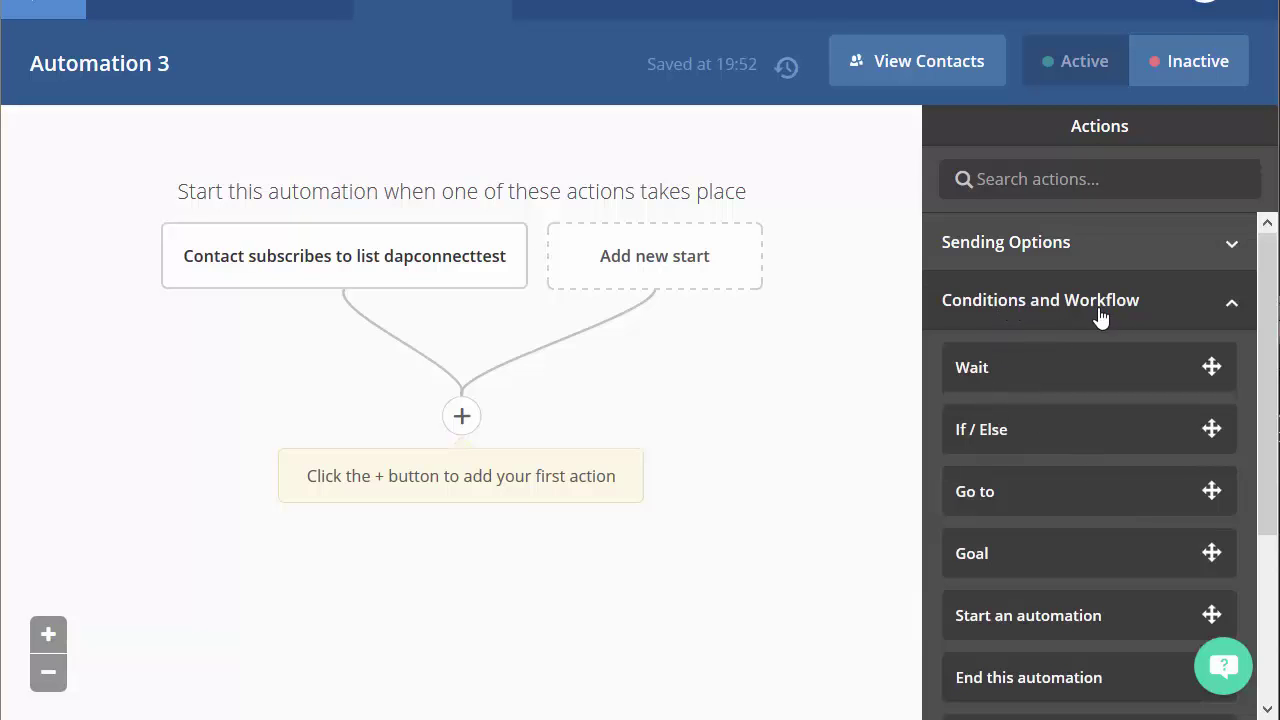
{"action": "scroll", "coordinate": [1016, 500], "scroll_direction": "down", "scroll_amount": 3}
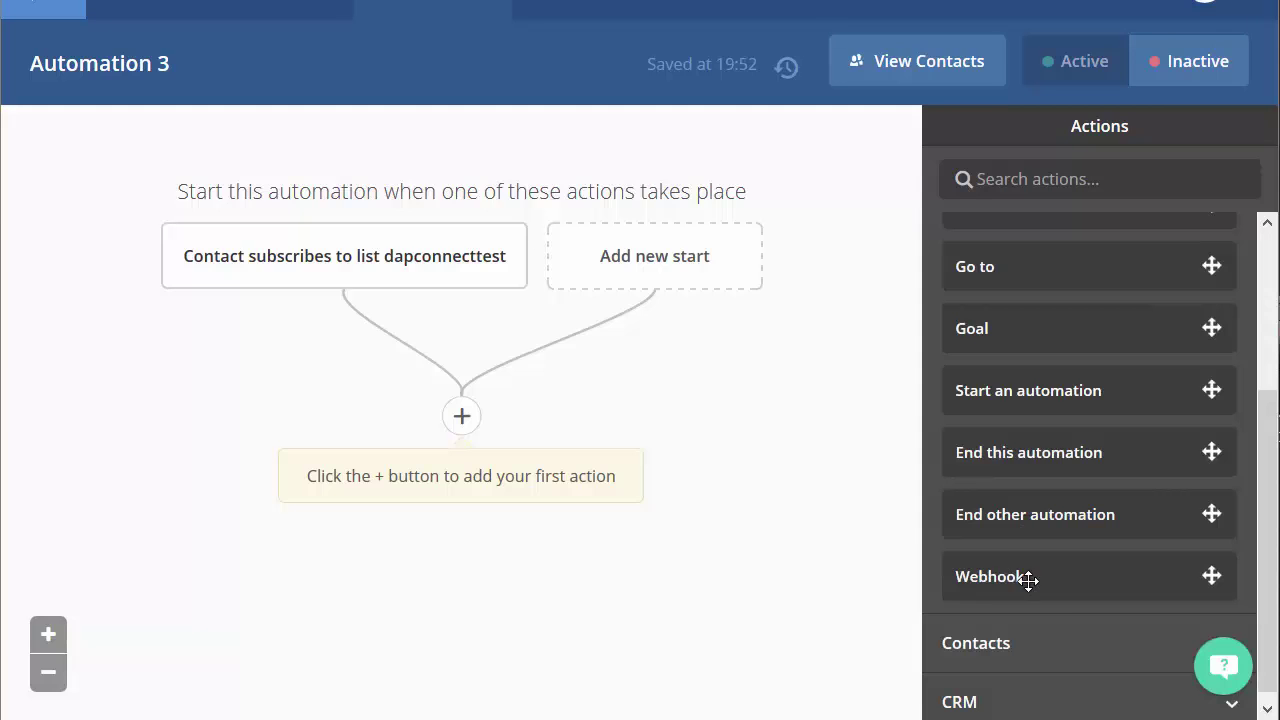
{"action": "left_click_drag", "start_coordinate": [1029, 580], "coordinate": [487, 467]}
{"action": "left_click", "coordinate": [461, 418]}
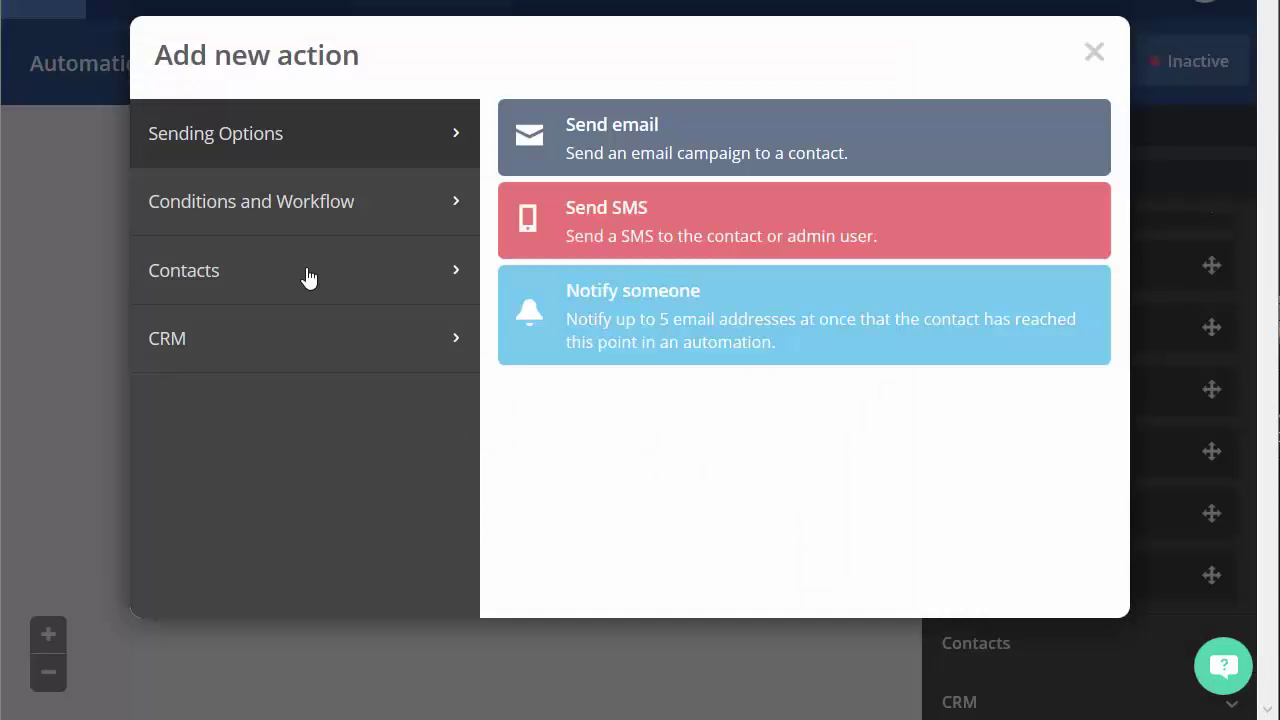
{"action": "left_click", "coordinate": [314, 207]}
{"action": "scroll", "coordinate": [766, 450], "scroll_direction": "down", "scroll_amount": 1}
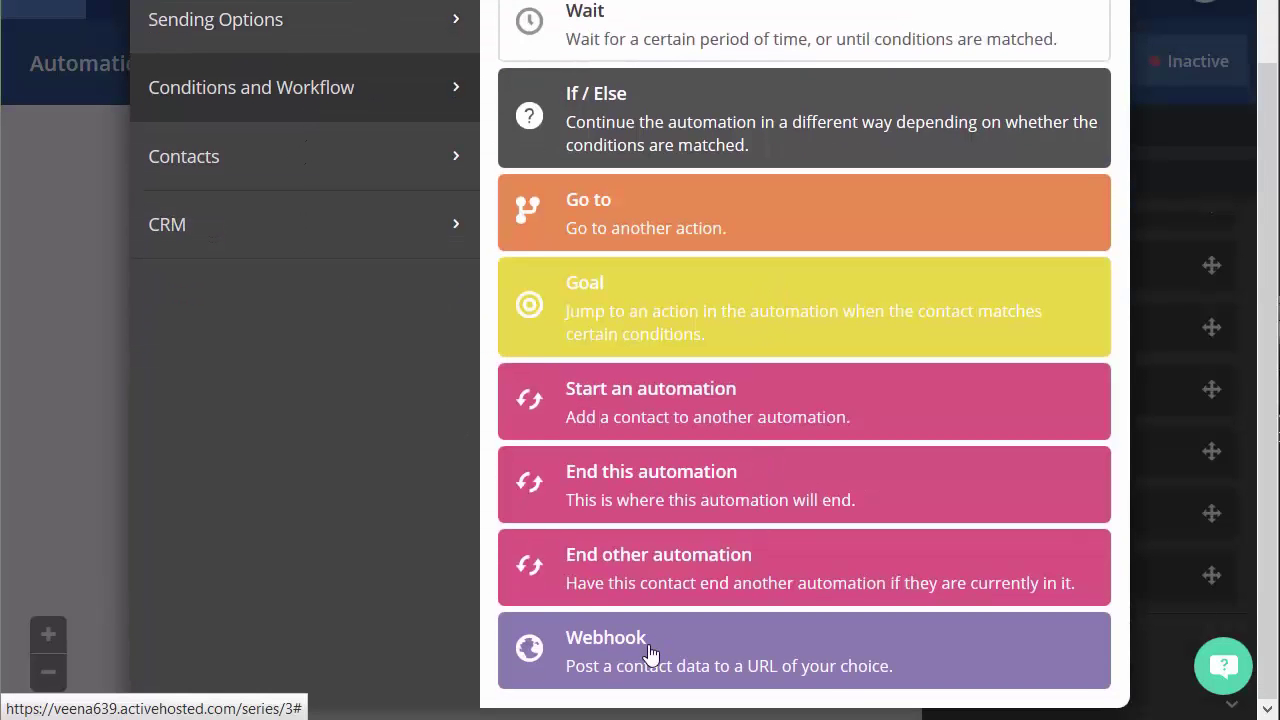
{"action": "left_click", "coordinate": [651, 655]}
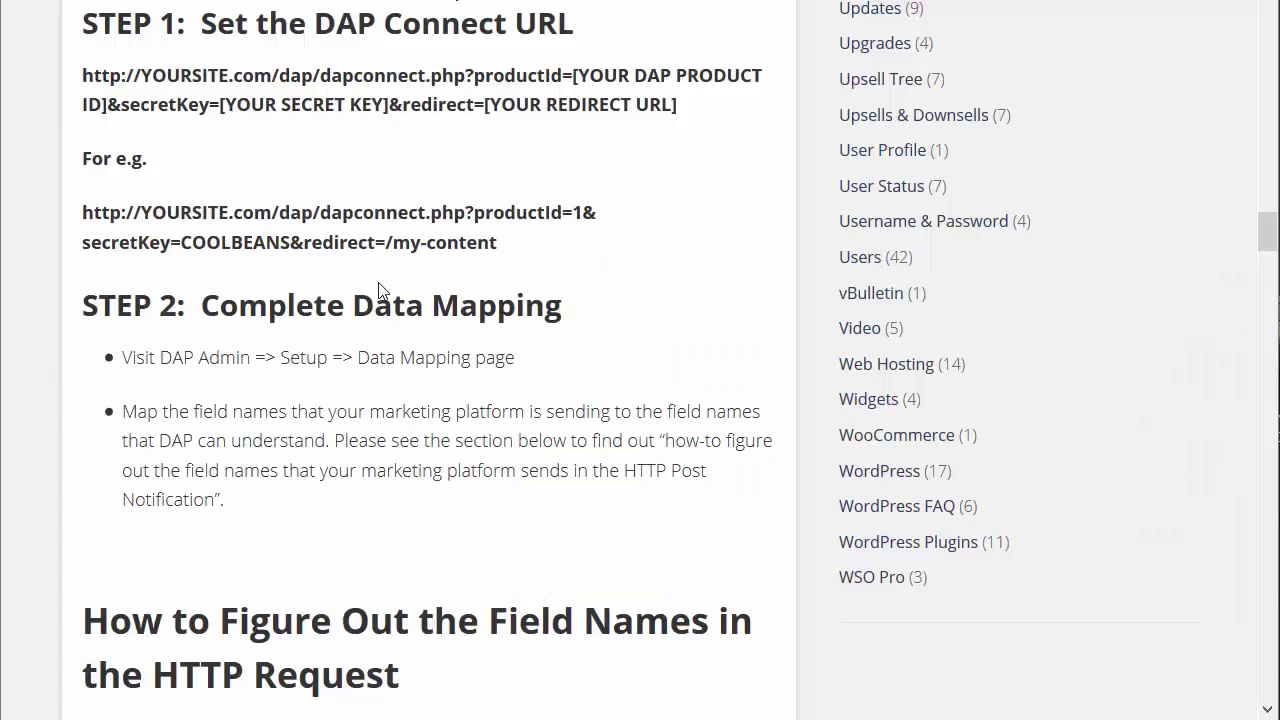
Paste the DAP Connect example URL as the post URL, deleting the &redirect part after the secret key
{"action": "scroll", "coordinate": [254, 347], "scroll_direction": "up", "scroll_amount": 3}
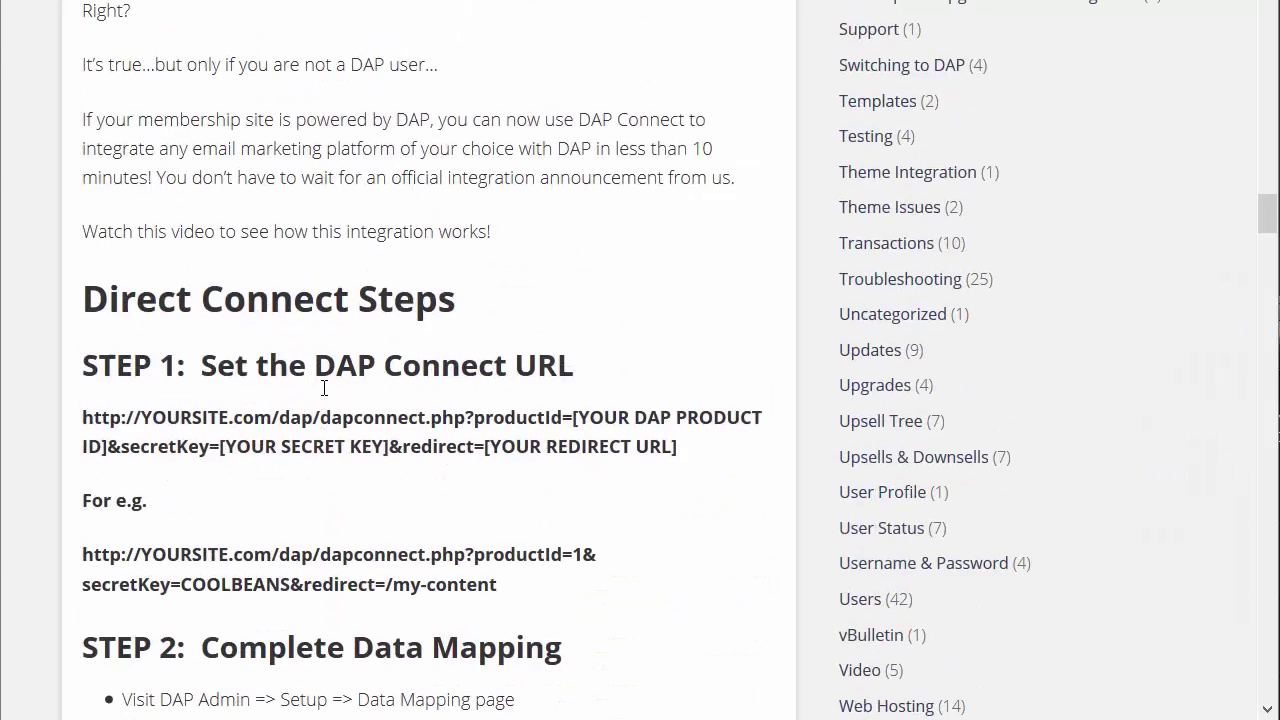
{"action": "left_click_drag", "start_coordinate": [551, 580], "coordinate": [82, 552]}
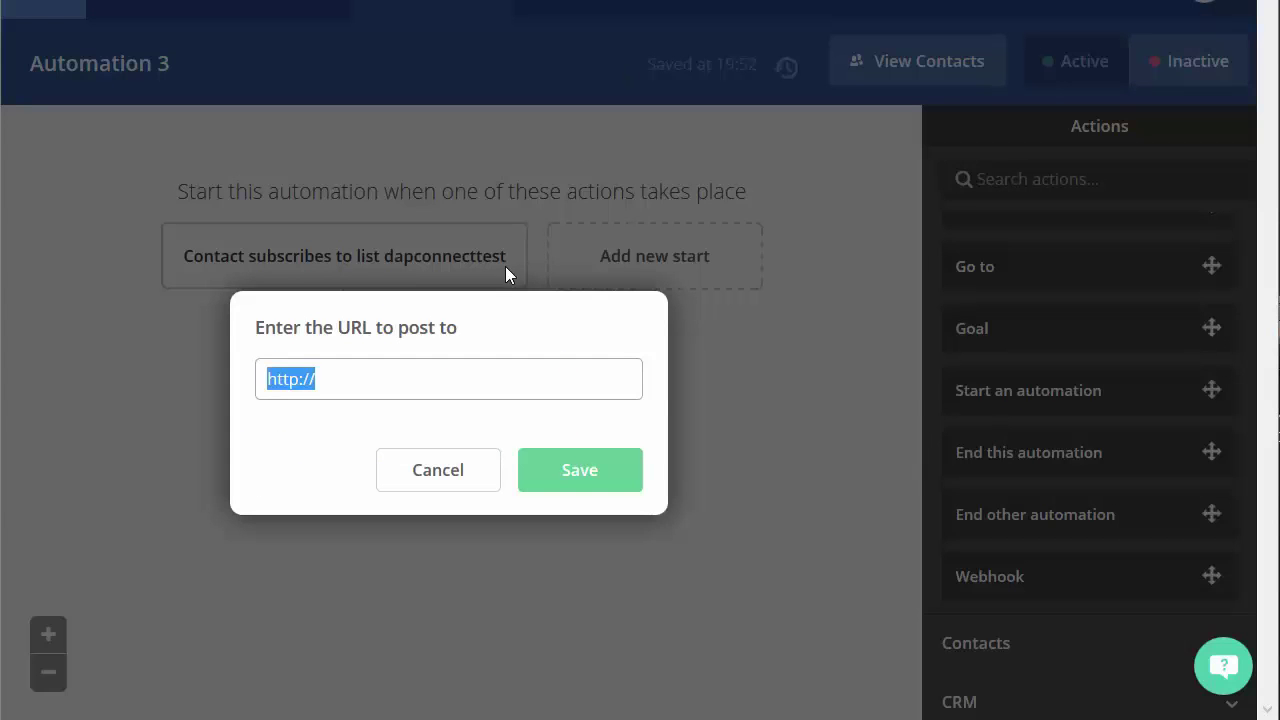
{"action": "key", "text": "ctrl+v"}
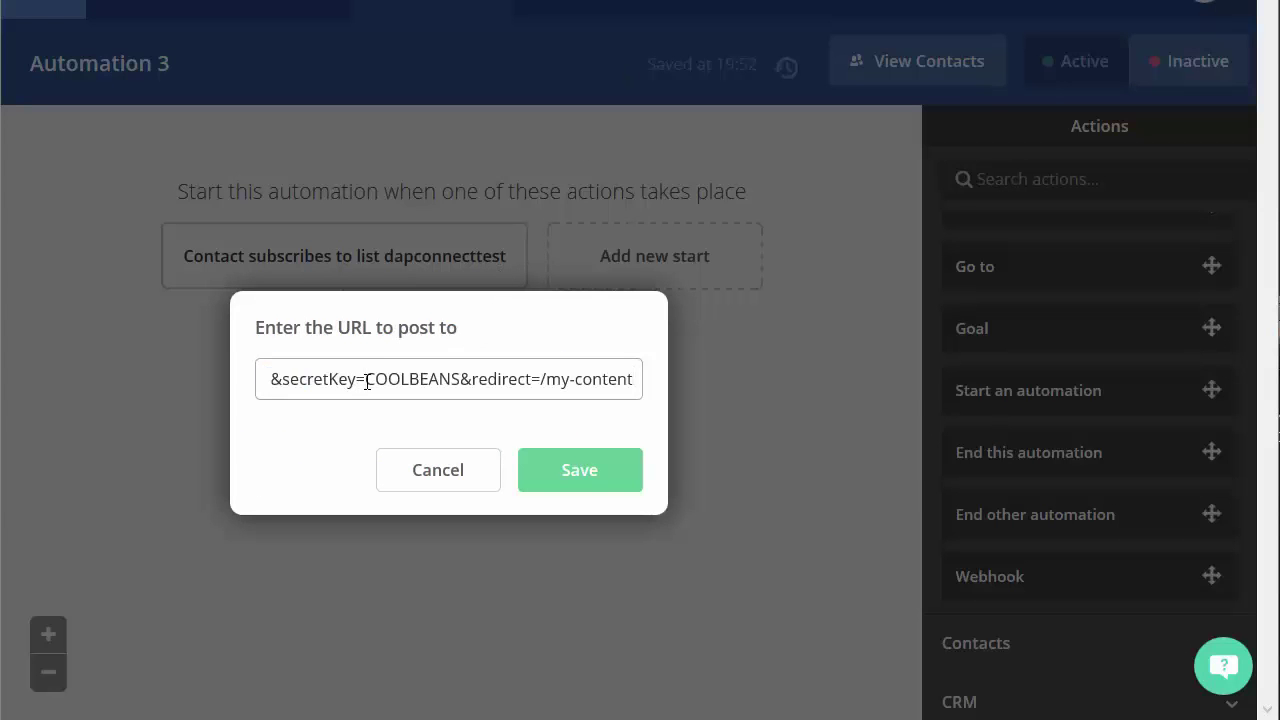
{"action": "key", "text": "Home"}
{"action": "left_click_drag", "start_coordinate": [314, 380], "coordinate": [633, 386]}
{"action": "left_click", "coordinate": [612, 384]}
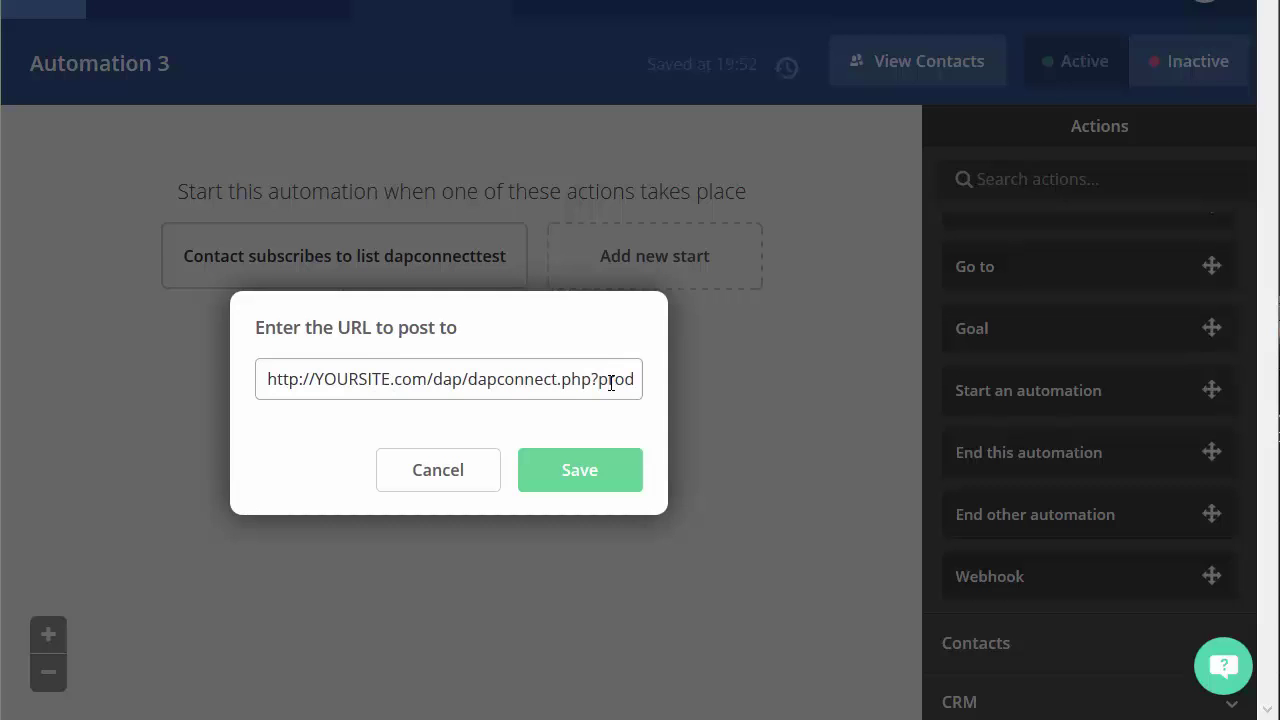
{"action": "key", "text": "Right"}
{"action": "key", "text": "Right"}
{"action": "key", "text": "Right"}
{"action": "key", "text": "Right"}
{"action": "key", "text": "Right"}
{"action": "key", "text": "Right"}
{"action": "key", "text": "Right"}
{"action": "key", "text": "Right"}
{"action": "key", "text": "Right"}
{"action": "key", "text": "Right"}
{"action": "key", "text": "Right"}
{"action": "key", "text": "Right"}
{"action": "key", "text": "Right"}
{"action": "key", "text": "Right"}
{"action": "key", "text": "Right"}
{"action": "key", "text": "Right"}
{"action": "key", "text": "Right"}
{"action": "key", "text": "Right"}
{"action": "key", "text": "Right"}
{"action": "key", "text": "Right"}
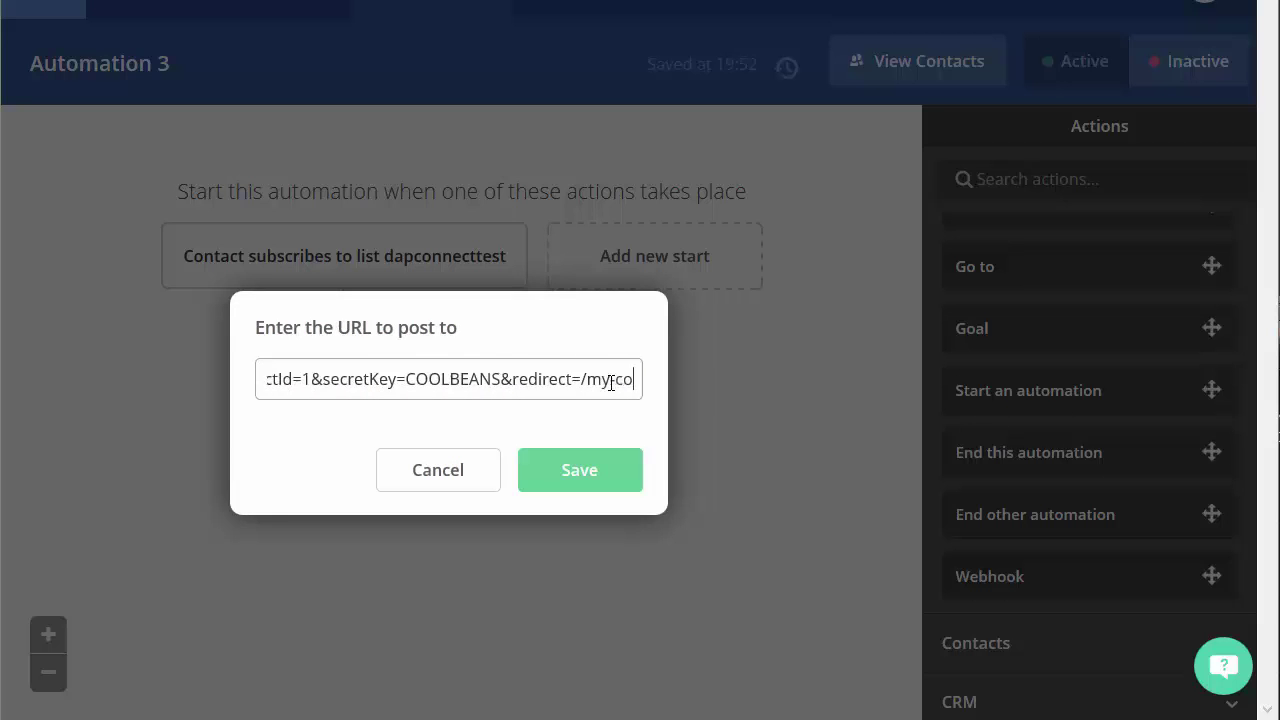
{"action": "key", "text": "BackSpace"}
{"action": "key", "text": "BackSpace"}
{"action": "key", "text": "BackSpace"}
{"action": "key", "text": "BackSpace"}
{"action": "key", "text": "BackSpace"}
{"action": "key", "text": "BackSpace"}
{"action": "key", "text": "BackSpace"}
{"action": "key", "text": "BackSpace"}
{"action": "key", "text": "BackSpace"}
{"action": "key", "text": "BackSpace"}
{"action": "key", "text": "BackSpace"}
{"action": "key", "text": "BackSpace"}
{"action": "key", "text": "BackSpace"}
{"action": "key", "text": "BackSpace"}
{"action": "key", "text": "BackSpace"}
{"action": "key", "text": "BackSpace"}
{"action": "key", "text": "BackSpace"}
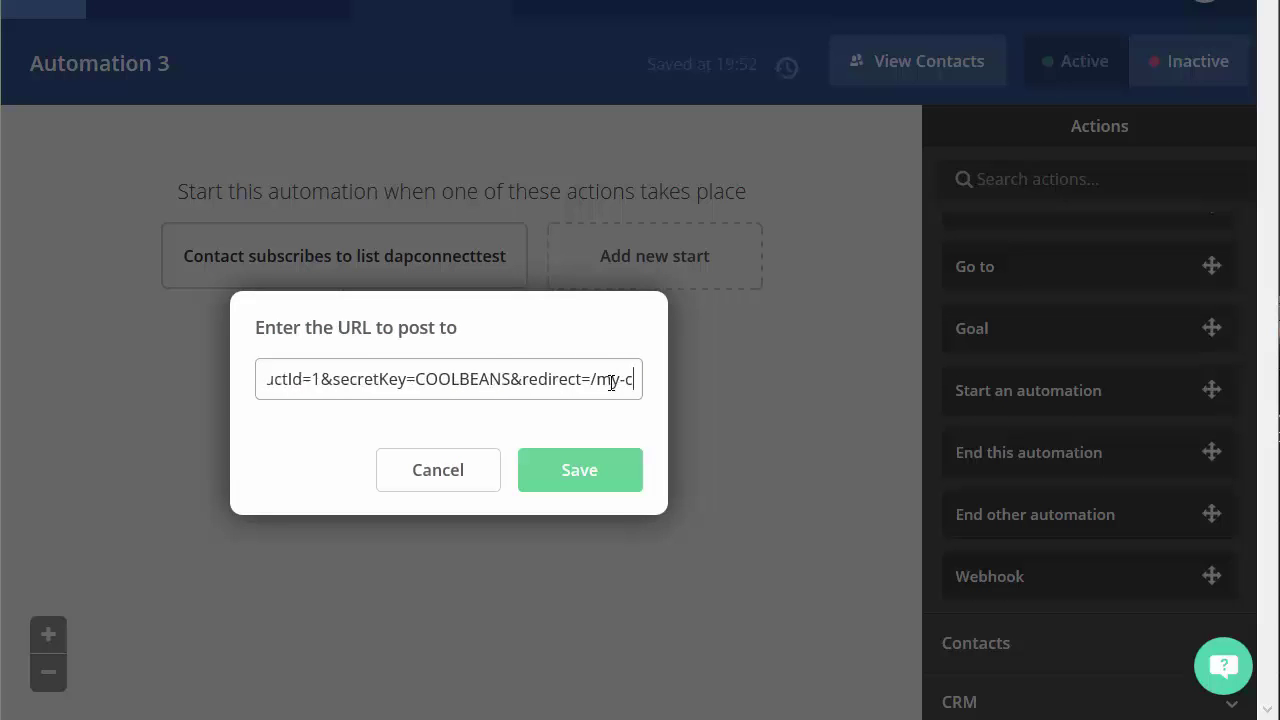
{"action": "key", "text": "BackSpace"}
{"action": "key", "text": "BackSpace"}
{"action": "key", "text": "BackSpace"}
{"action": "key", "text": "BackSpace"}
{"action": "key", "text": "BackSpace"}
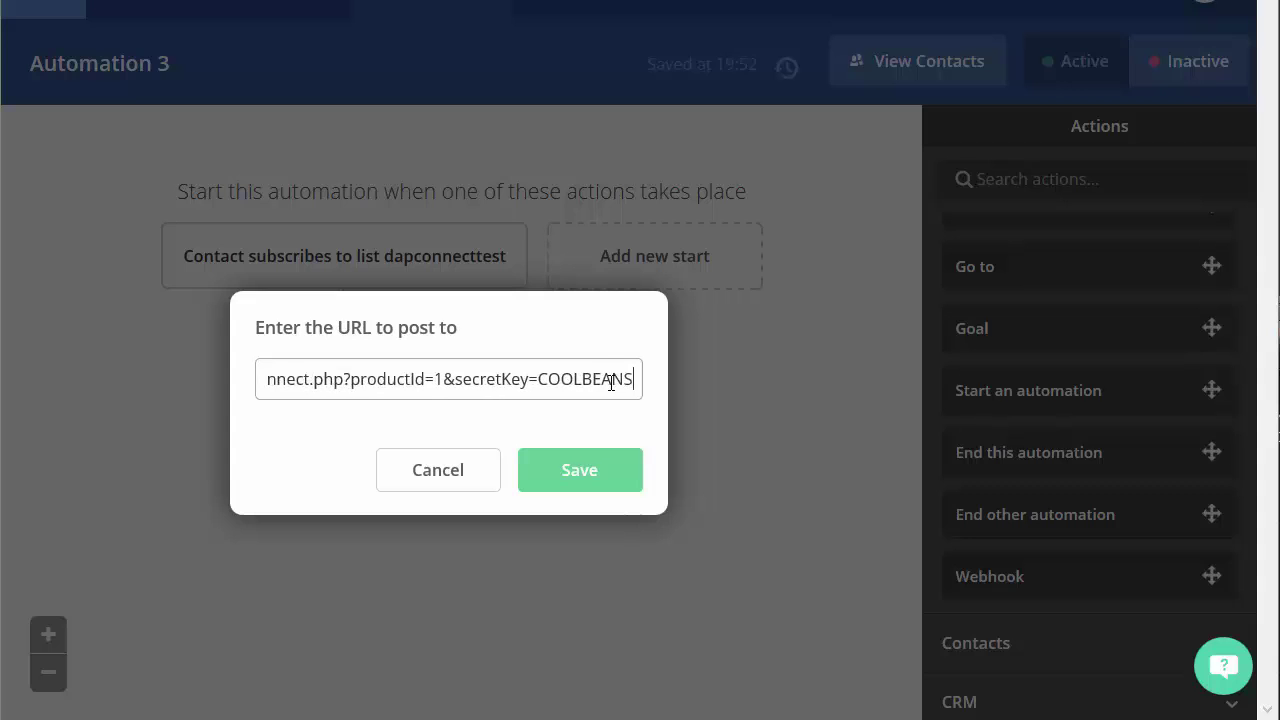
{"action": "type", "text": "s"}
{"action": "key", "text": "BackSpace"}
{"action": "type", "text": "S"}
Save the webhook URL, then reopen the Post contact info block and select the secretKey value
{"action": "left_click", "coordinate": [534, 484]}
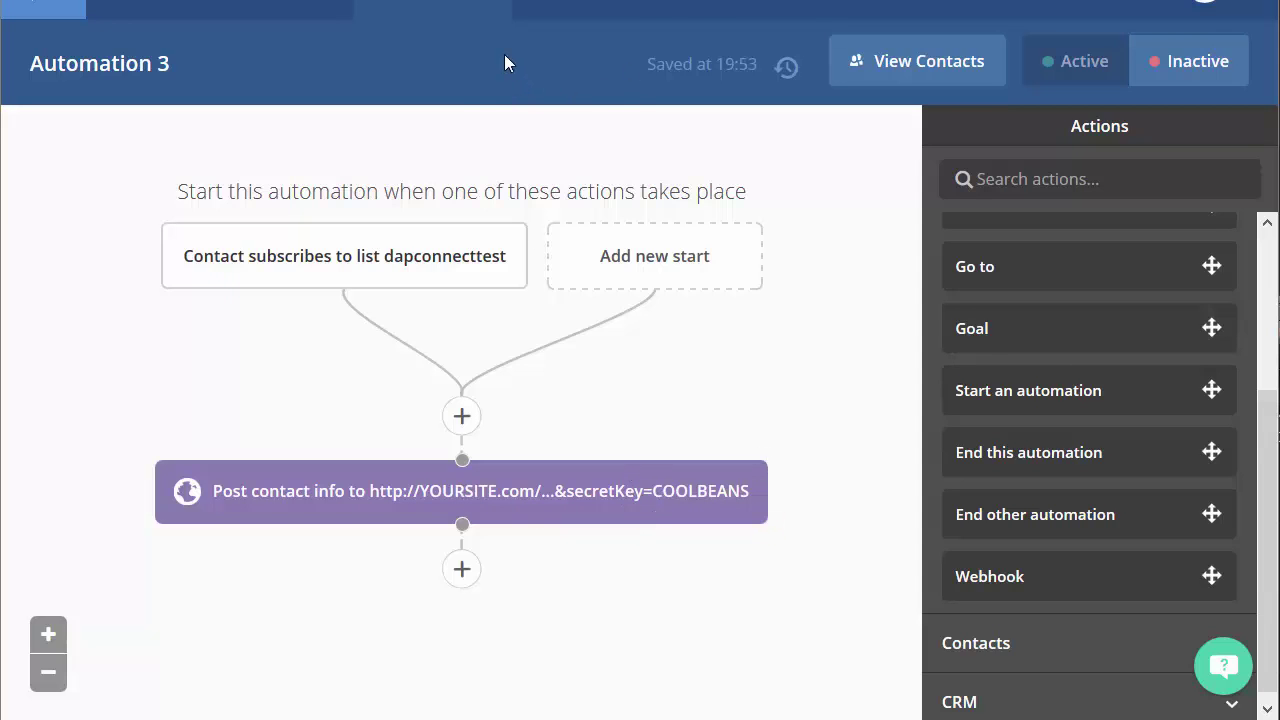
{"action": "left_click", "coordinate": [560, 2]}
{"action": "left_click", "coordinate": [500, 513]}
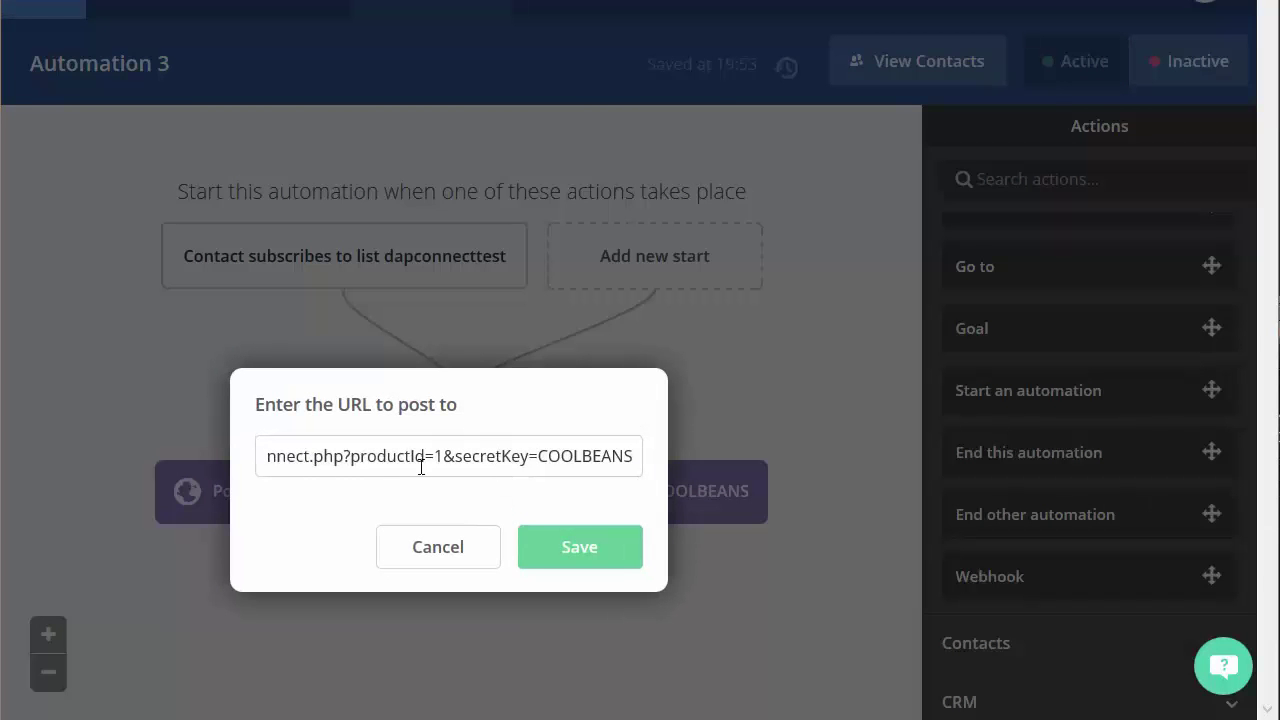
{"action": "double_click", "coordinate": [585, 458]}
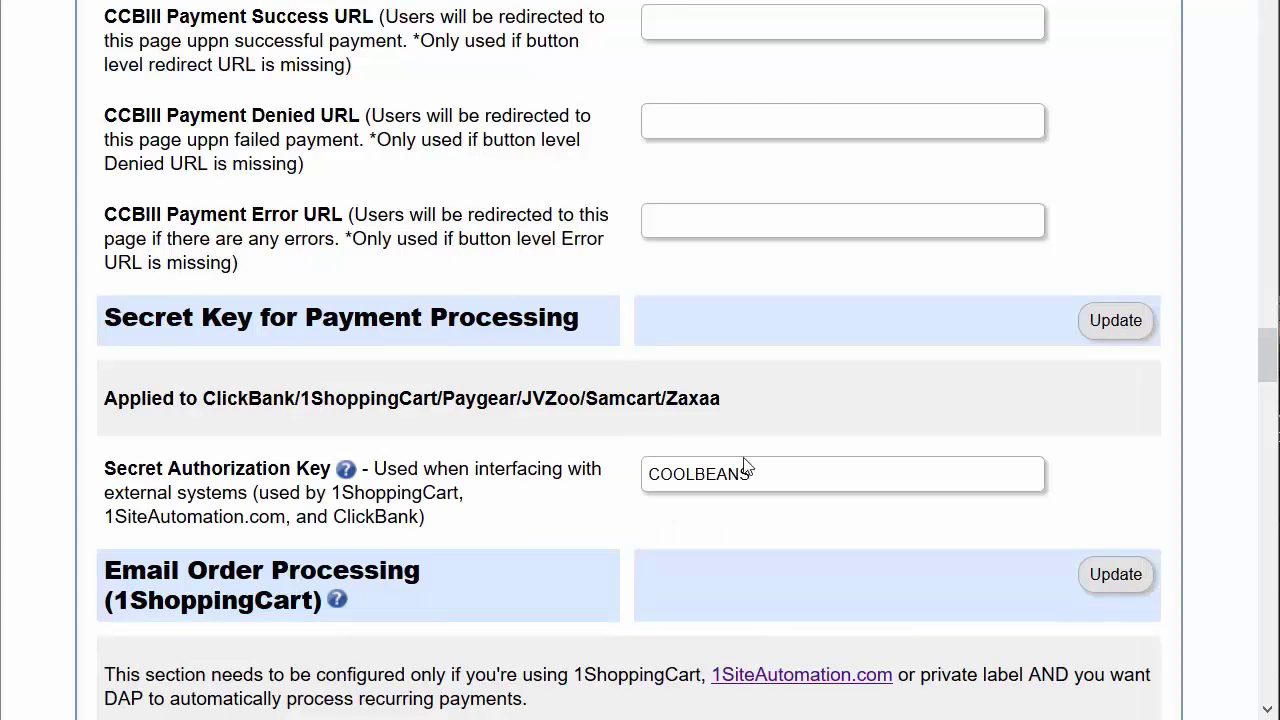
{"action": "left_click", "coordinate": [749, 471]}
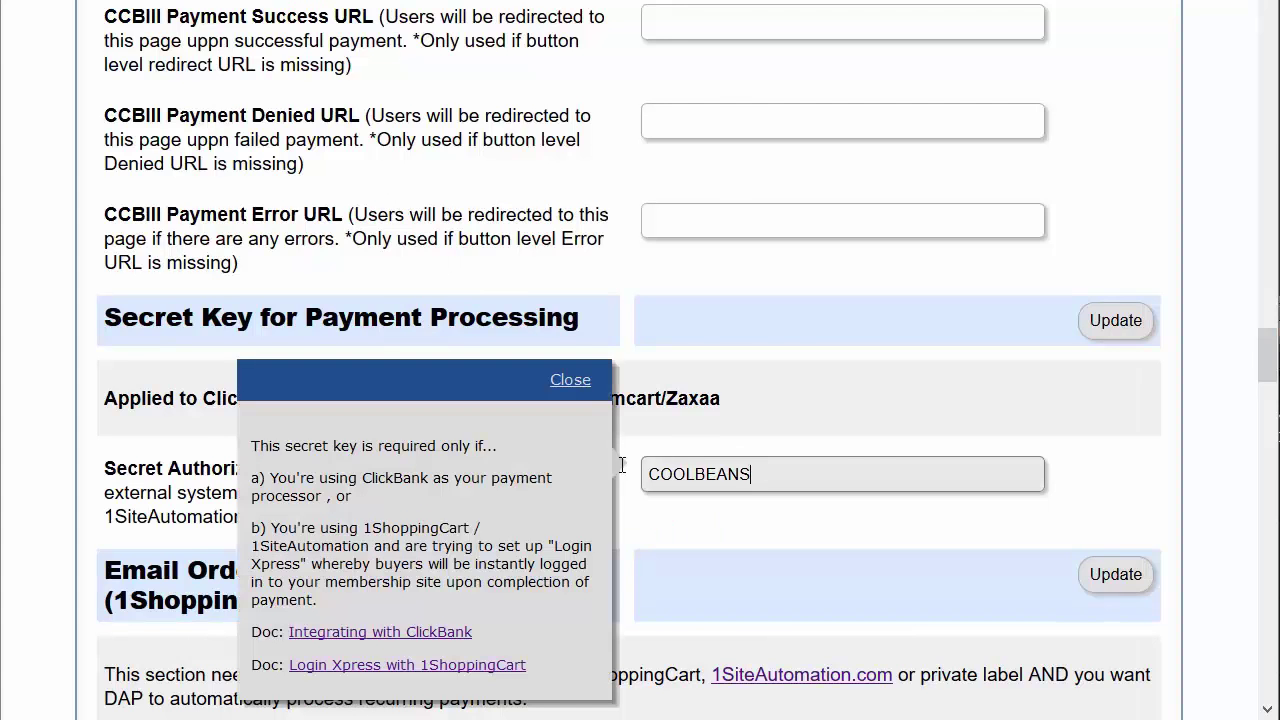
{"action": "left_click", "coordinate": [568, 382]}
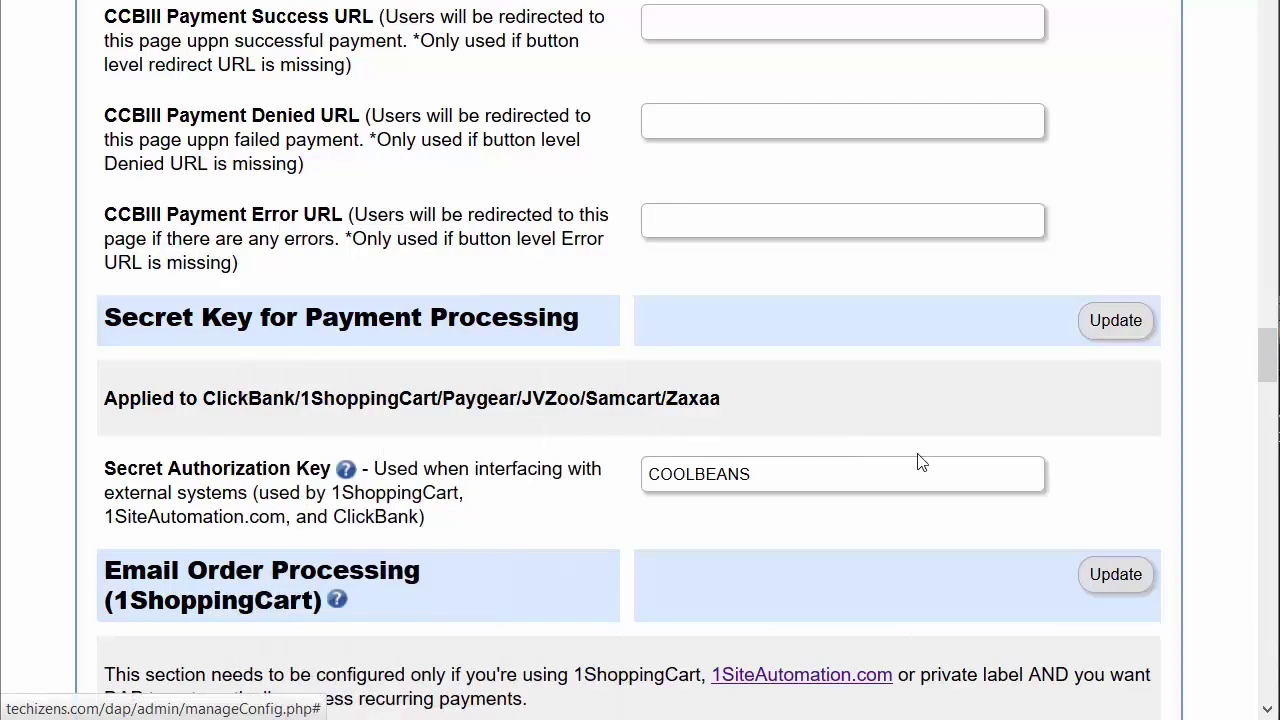
{"action": "left_click", "coordinate": [920, 468]}
{"action": "left_click", "coordinate": [1262, 480]}
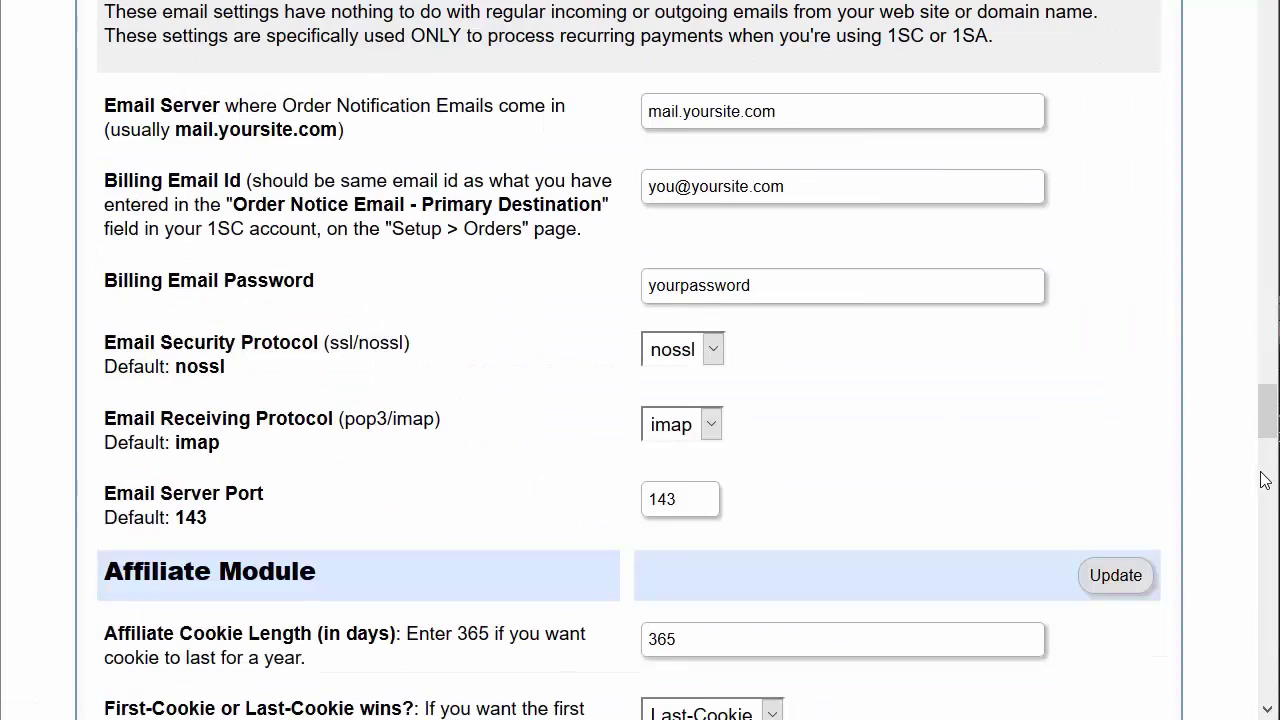
{"action": "scroll", "coordinate": [535, 340], "scroll_direction": "up", "scroll_amount": 1}
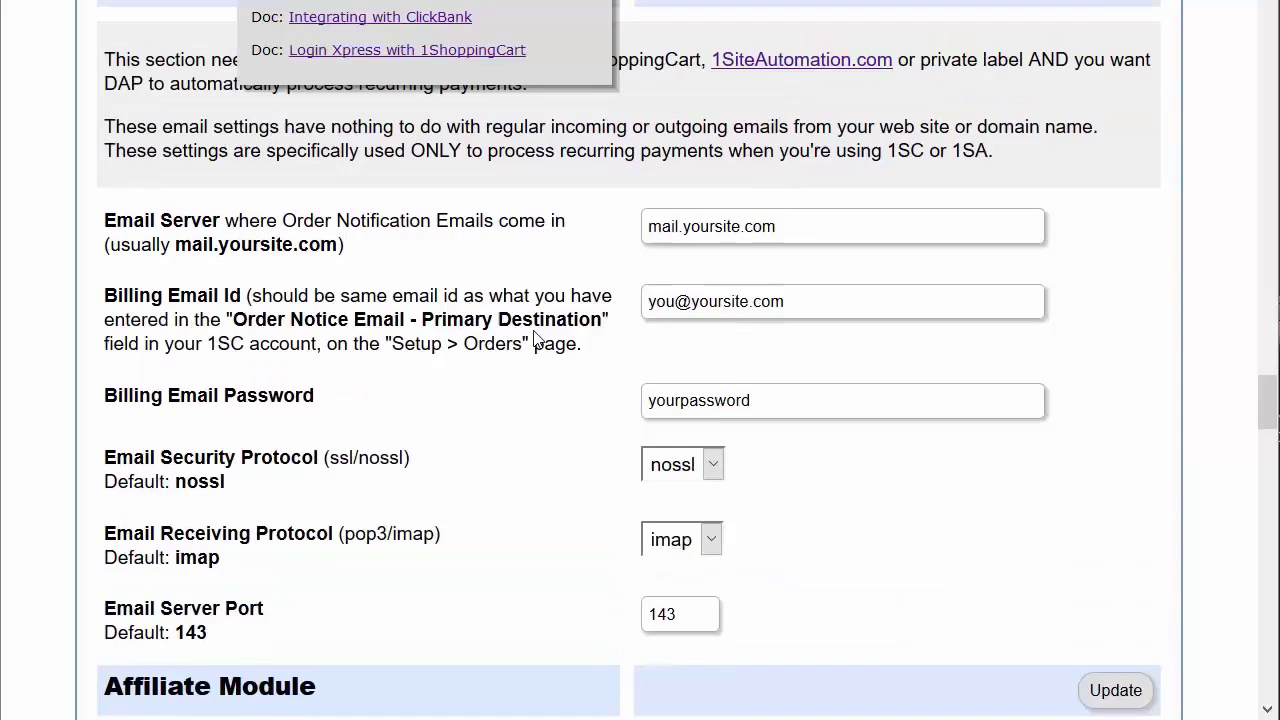
{"action": "scroll", "coordinate": [535, 340], "scroll_direction": "up", "scroll_amount": 2}
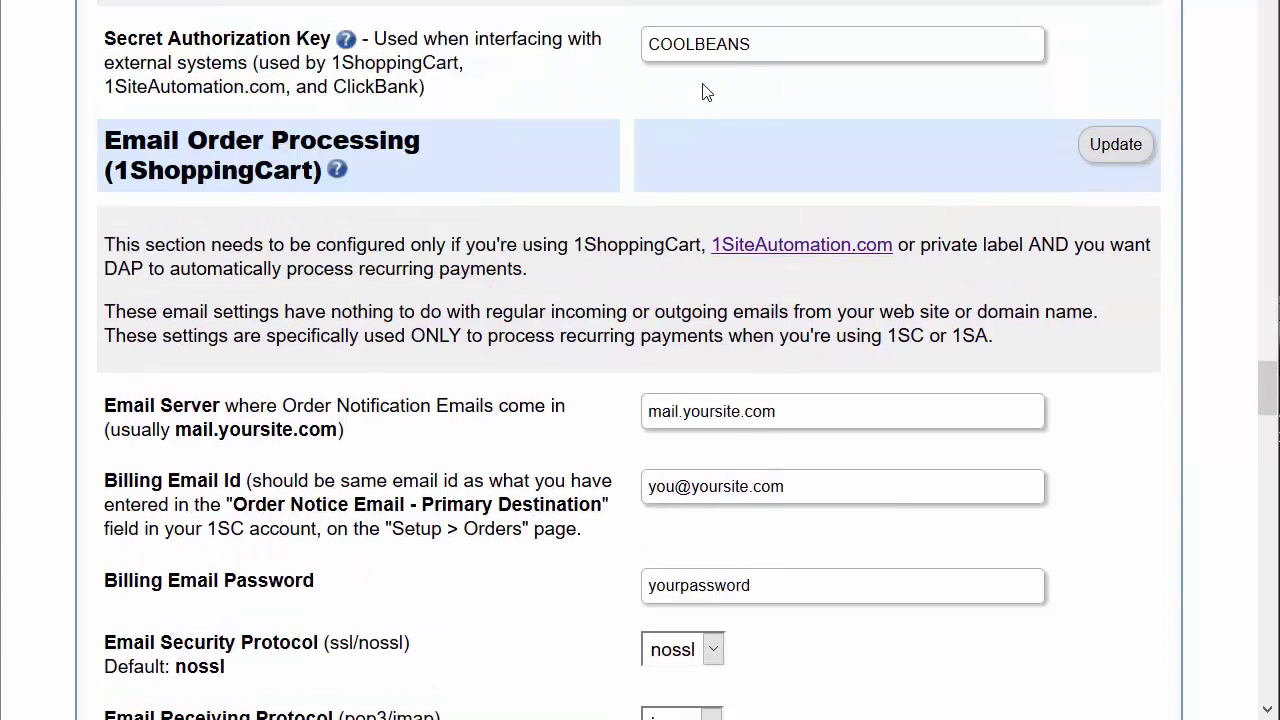
{"action": "left_click", "coordinate": [708, 50]}
{"action": "scroll", "coordinate": [214, 117], "scroll_direction": "up", "scroll_amount": 1}
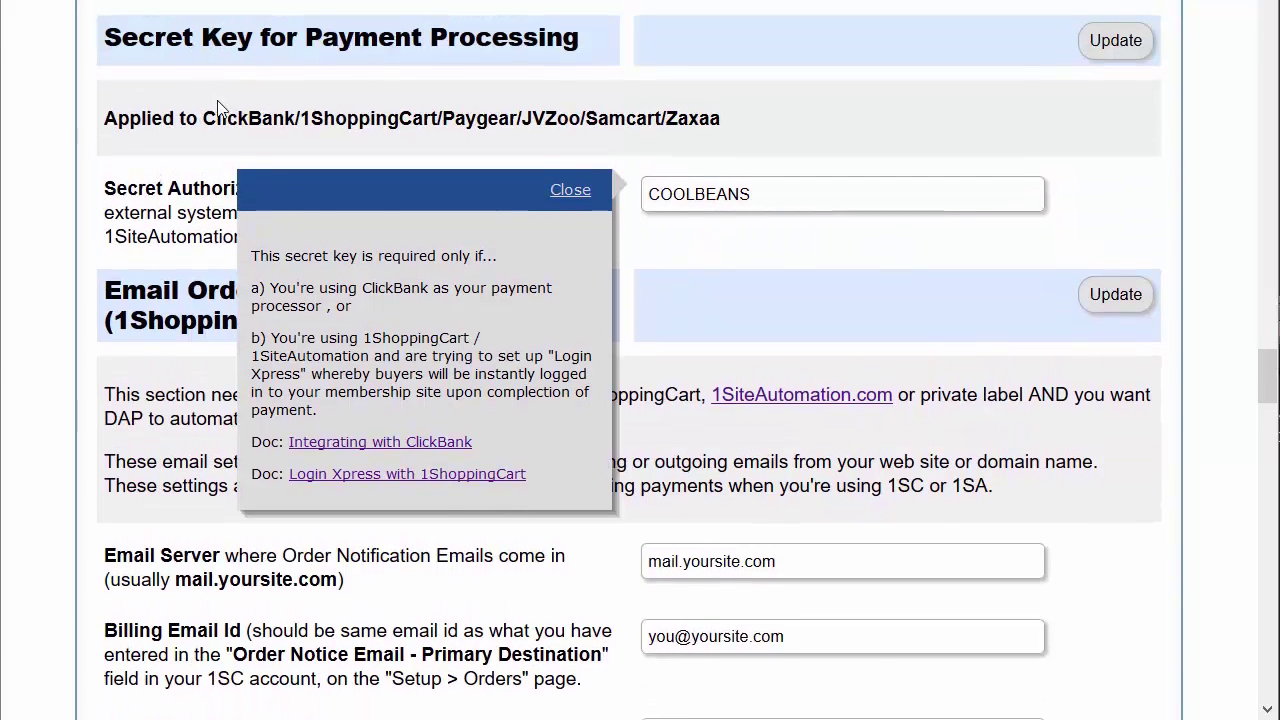
{"action": "left_click_drag", "start_coordinate": [585, 46], "coordinate": [121, 38]}
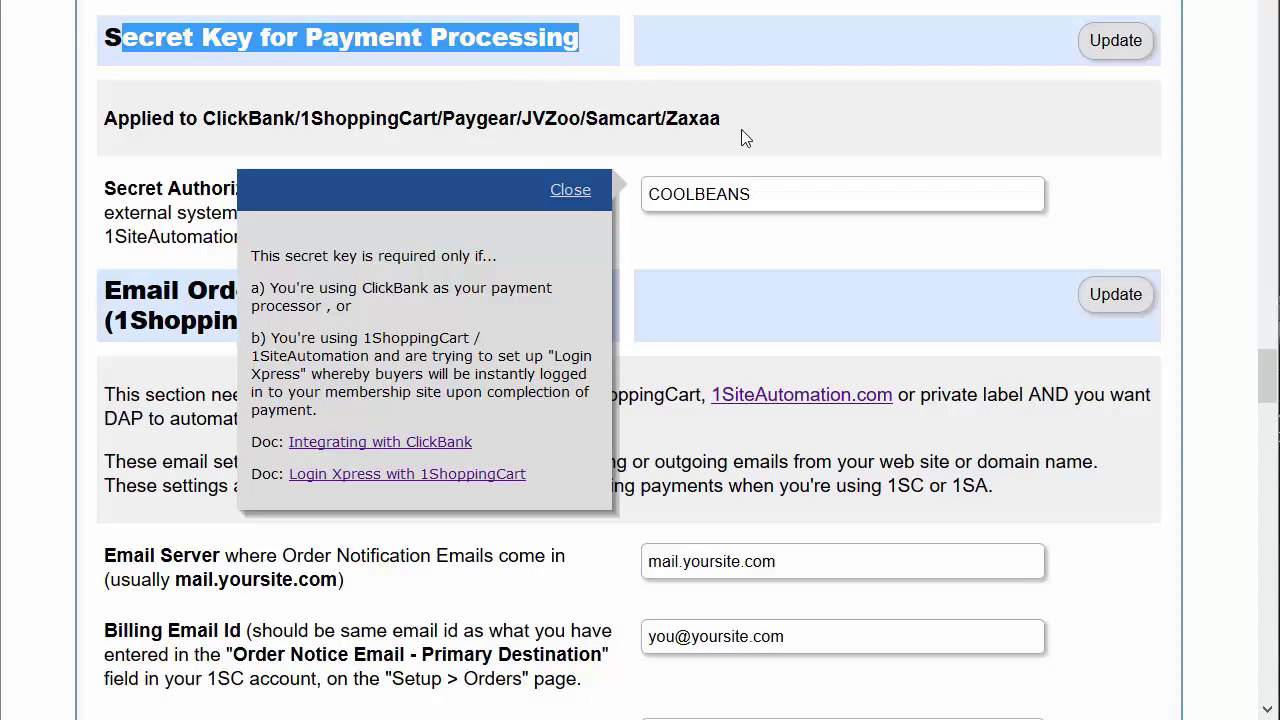
{"action": "double_click", "coordinate": [745, 193]}
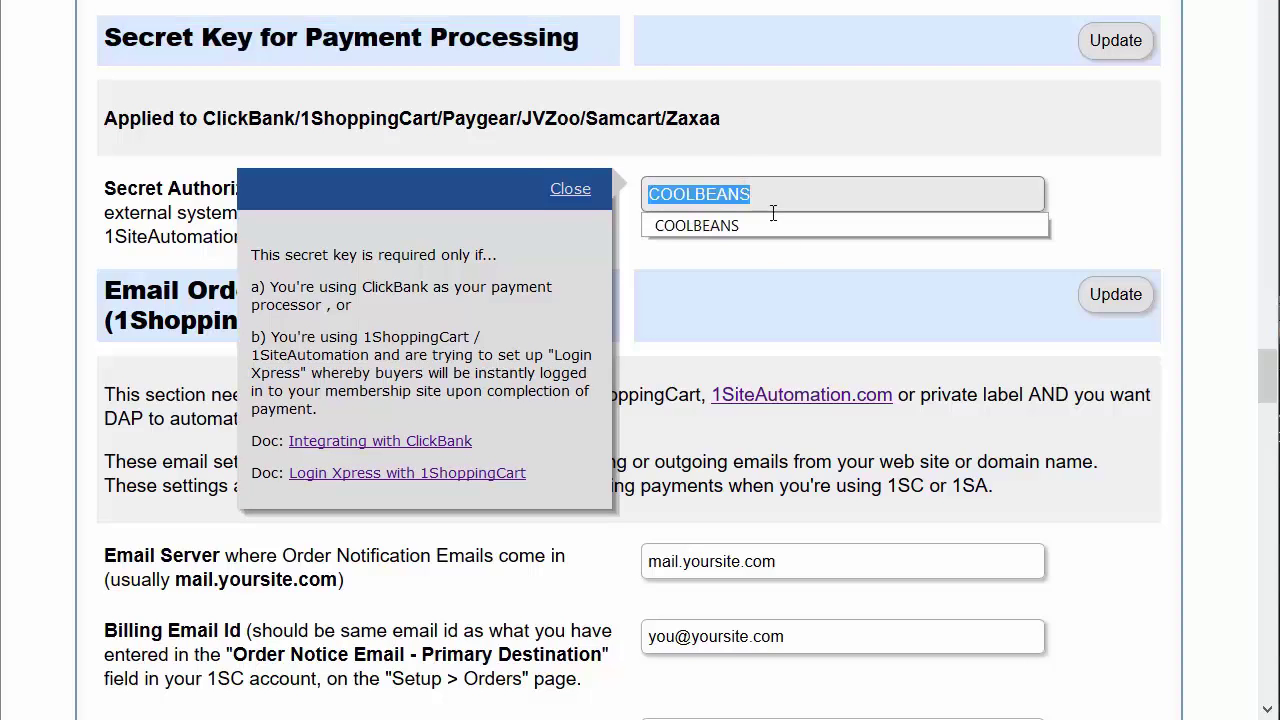
{"action": "left_click", "coordinate": [810, 318]}
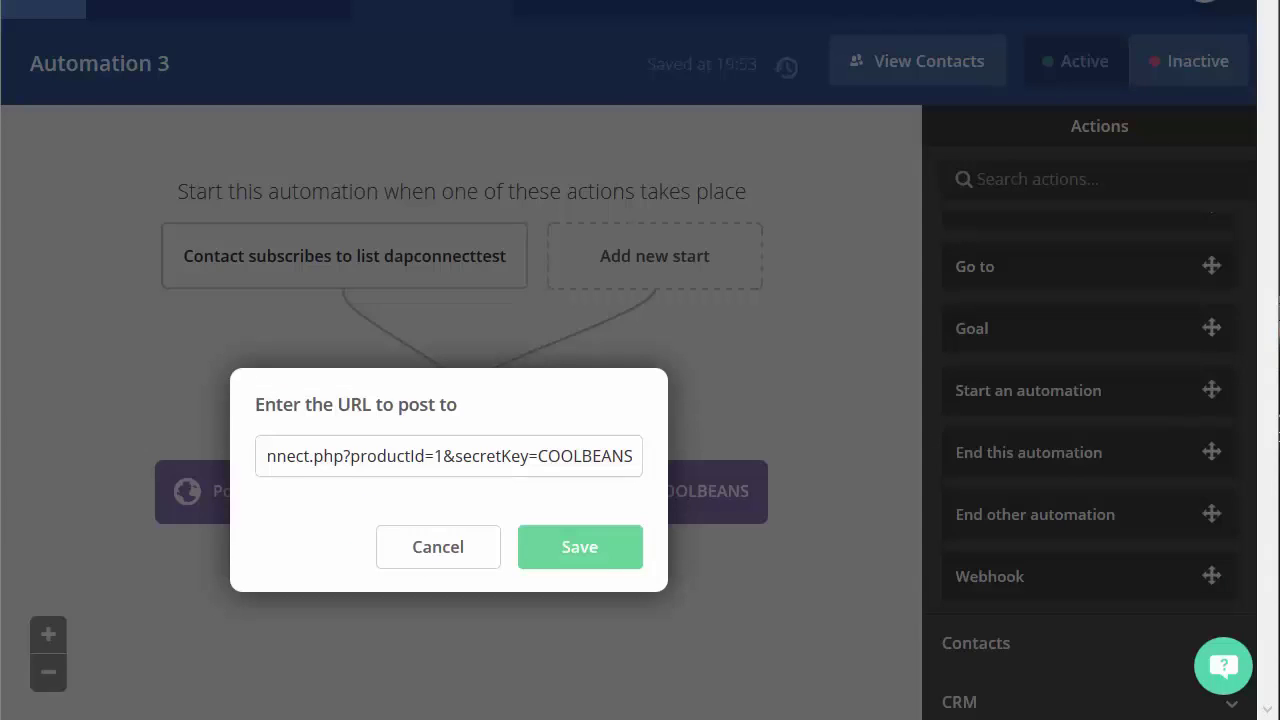
{"action": "double_click", "coordinate": [583, 456]}
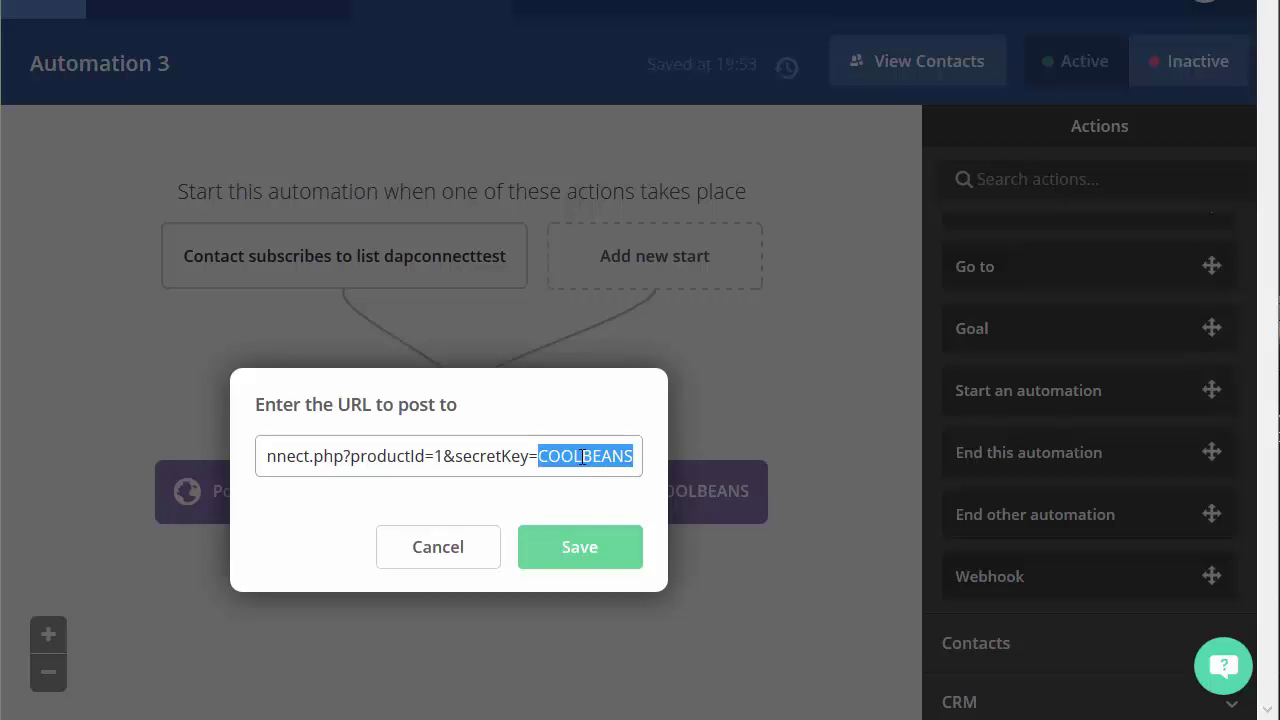
{"action": "key", "text": "End"}
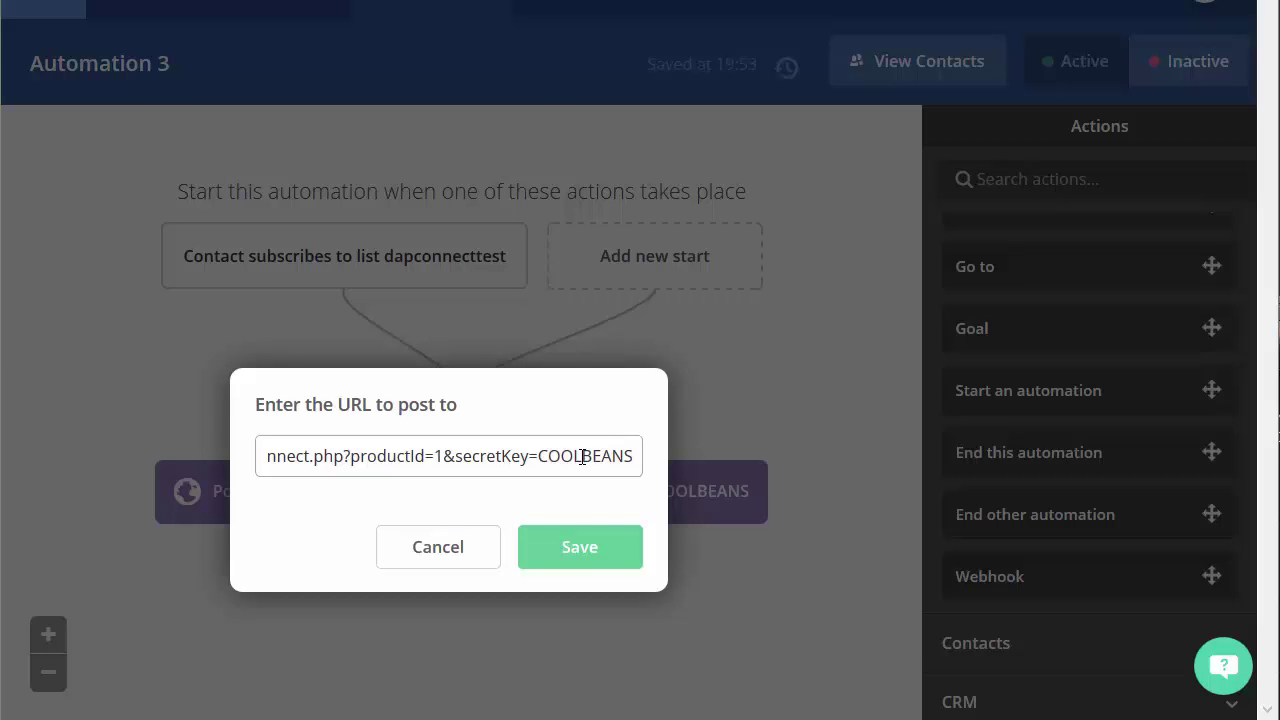
{"action": "double_click", "coordinate": [371, 466]}
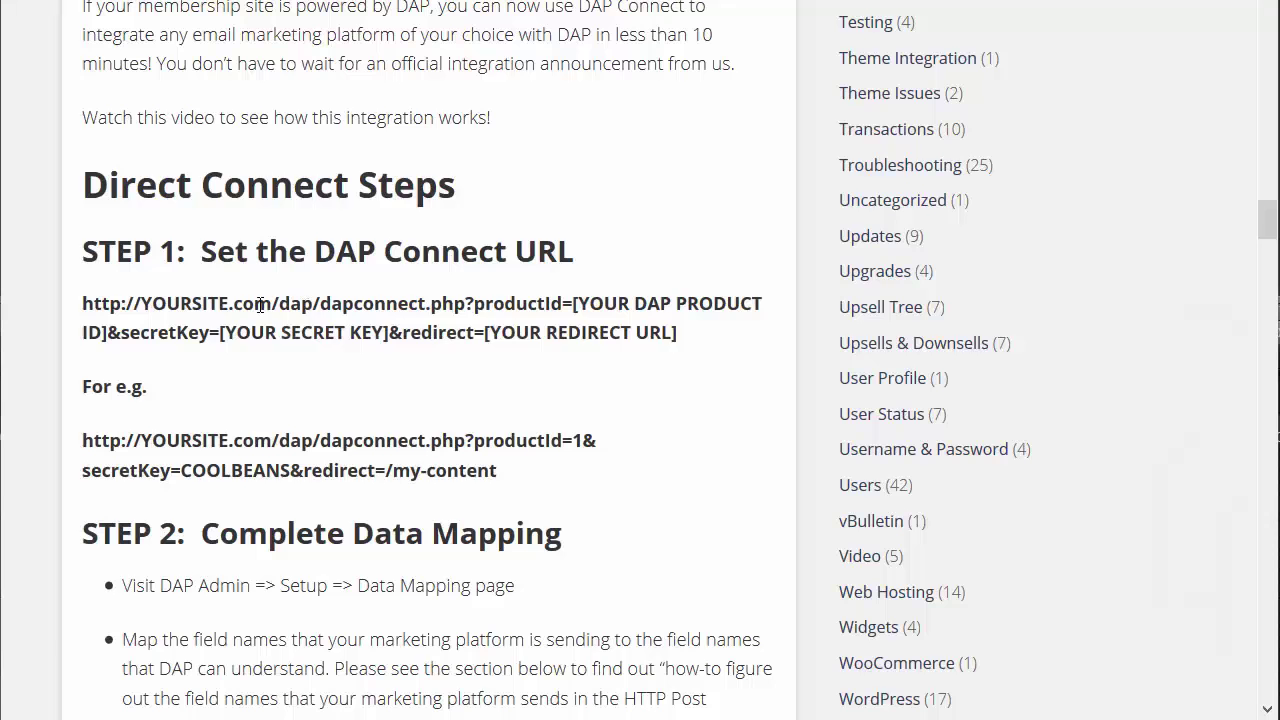
Scroll the DAP Connect article past STEP 1 and highlight the STEP 2 Complete Data Mapping heading
{"action": "key", "text": "ctrl+a"}
{"action": "left_click_drag", "start_coordinate": [574, 252], "coordinate": [100, 246]}
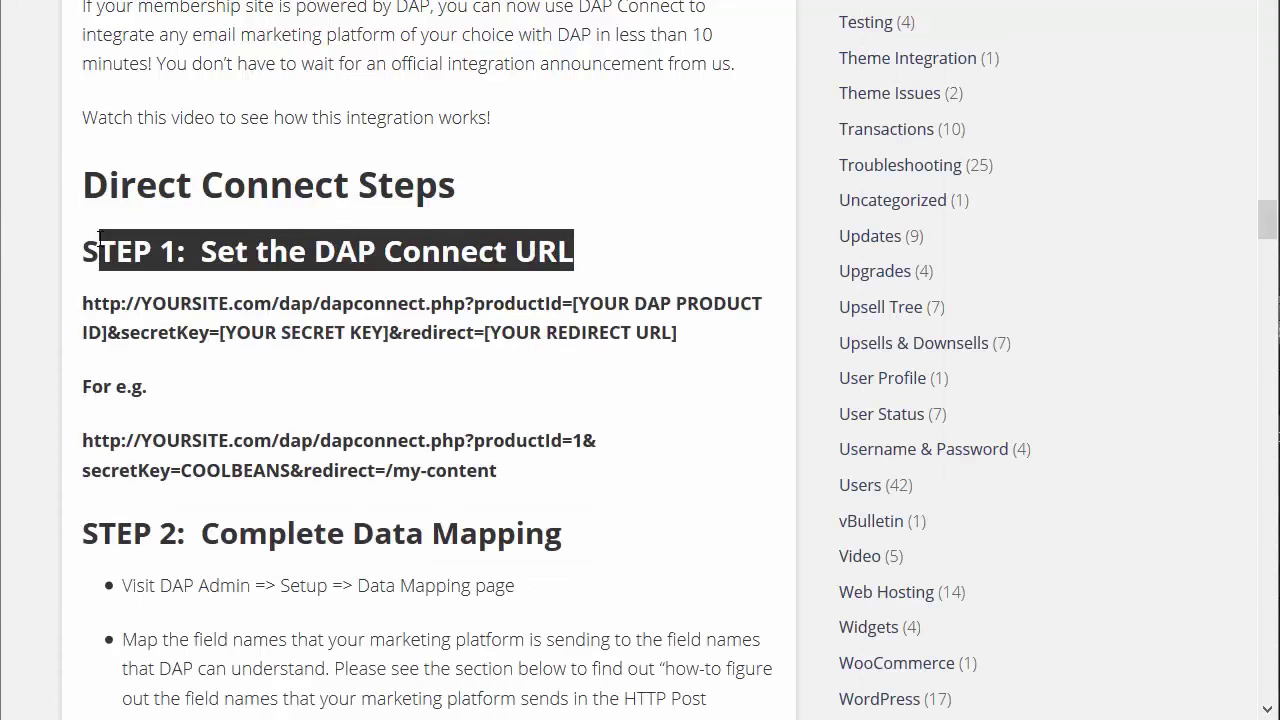
{"action": "scroll", "coordinate": [455, 335], "scroll_direction": "down", "scroll_amount": 1}
{"action": "left_click", "coordinate": [410, 307]}
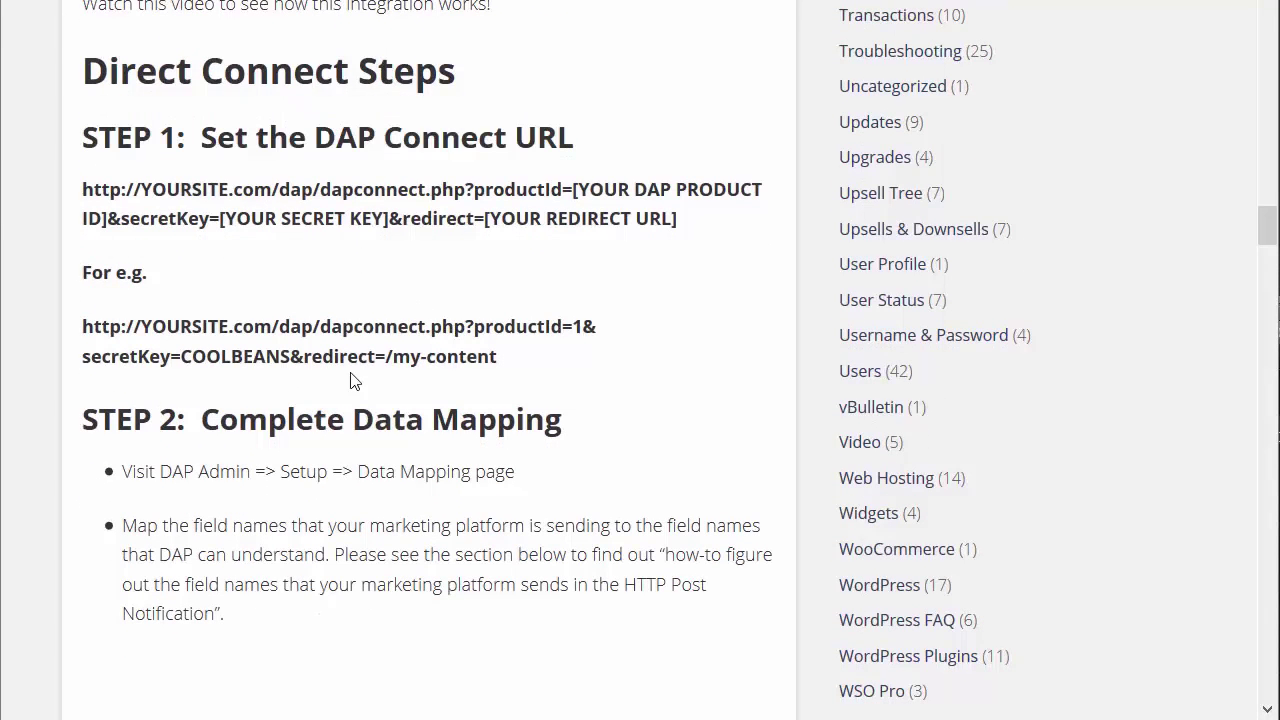
{"action": "scroll", "coordinate": [436, 400], "scroll_direction": "down", "scroll_amount": 1}
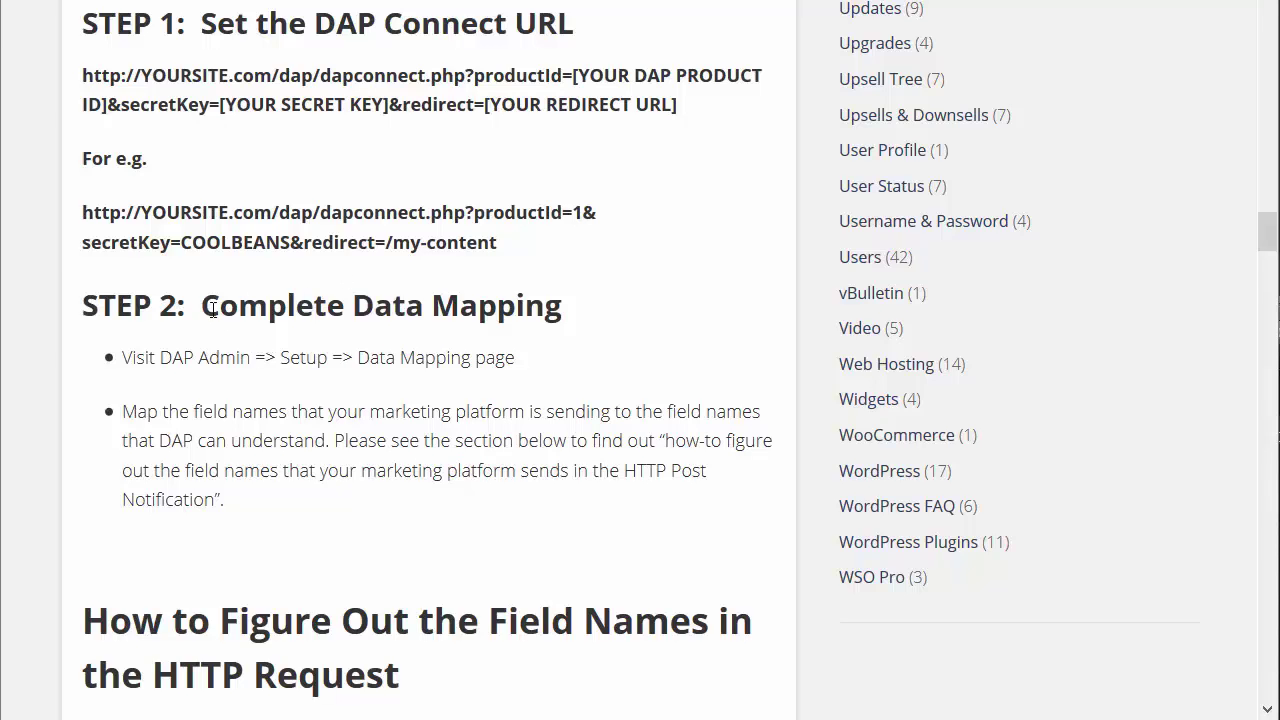
{"action": "left_click_drag", "start_coordinate": [205, 308], "coordinate": [614, 307]}
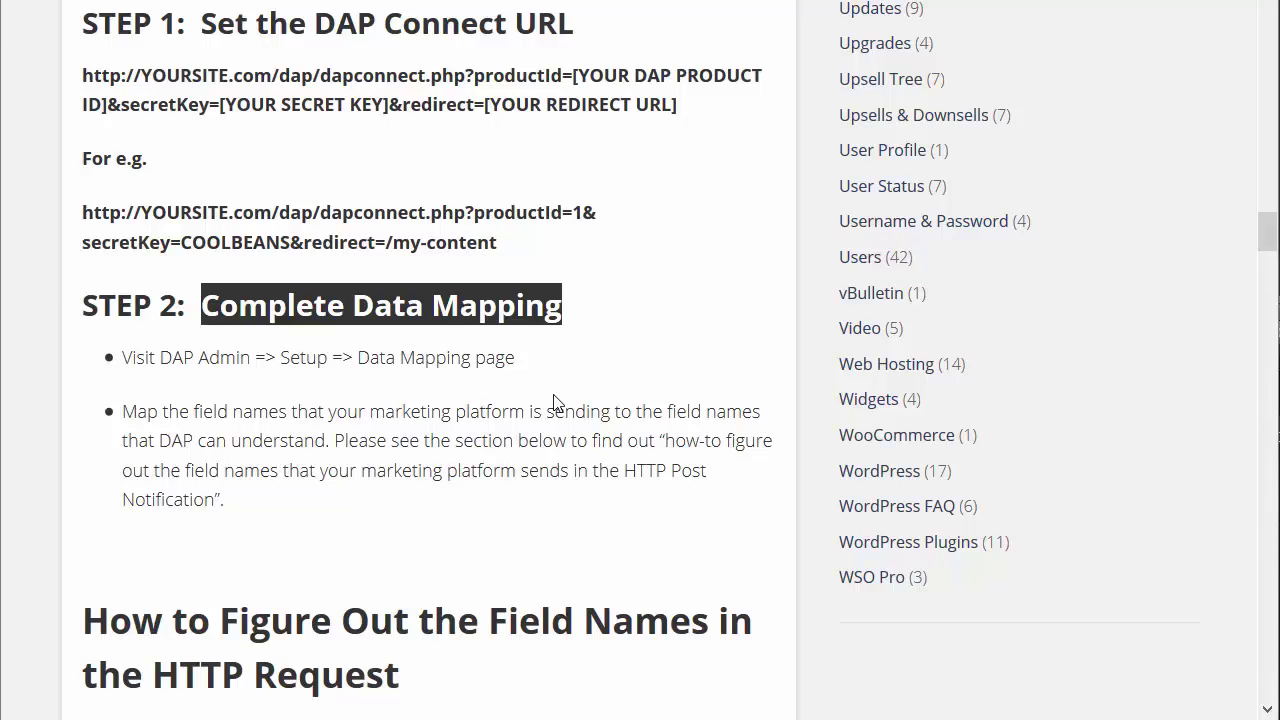
{"action": "scroll", "coordinate": [555, 400], "scroll_direction": "up", "scroll_amount": 10}
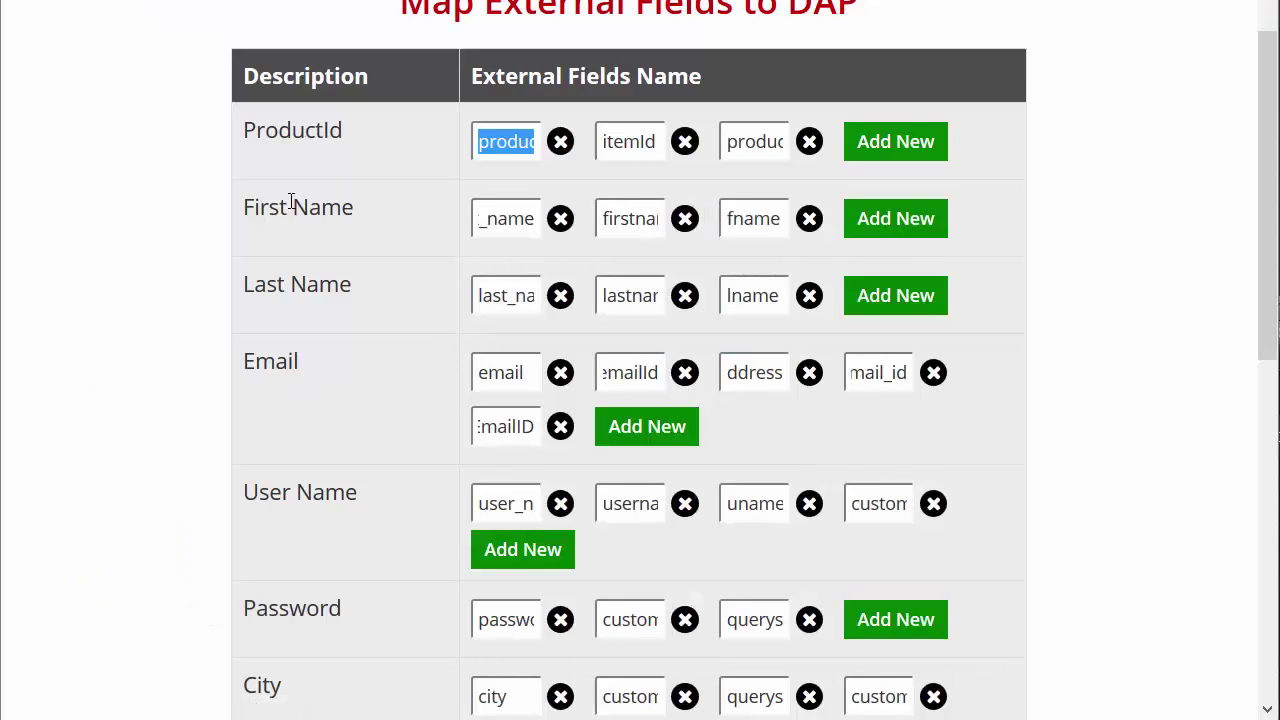
{"action": "scroll", "coordinate": [211, 205], "scroll_direction": "up", "scroll_amount": 3}
{"action": "mouse_move", "coordinate": [765, 76]}
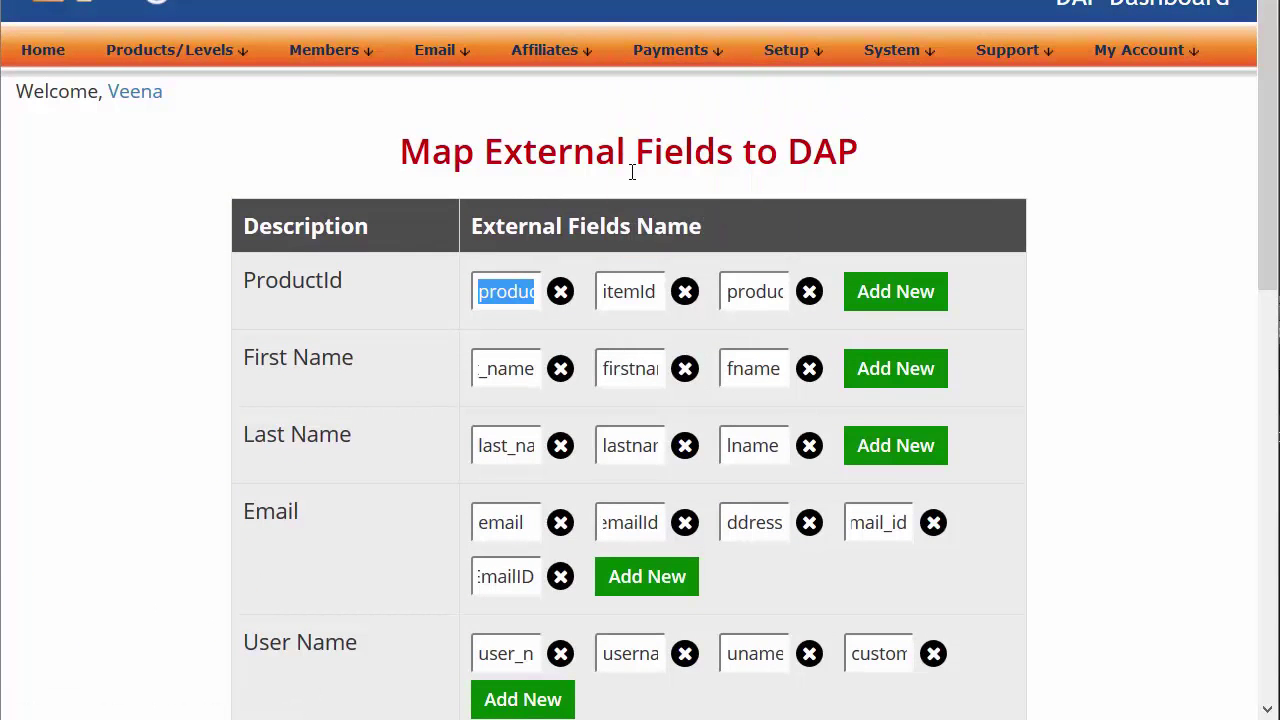
{"action": "scroll", "coordinate": [195, 207], "scroll_direction": "down", "scroll_amount": 5}
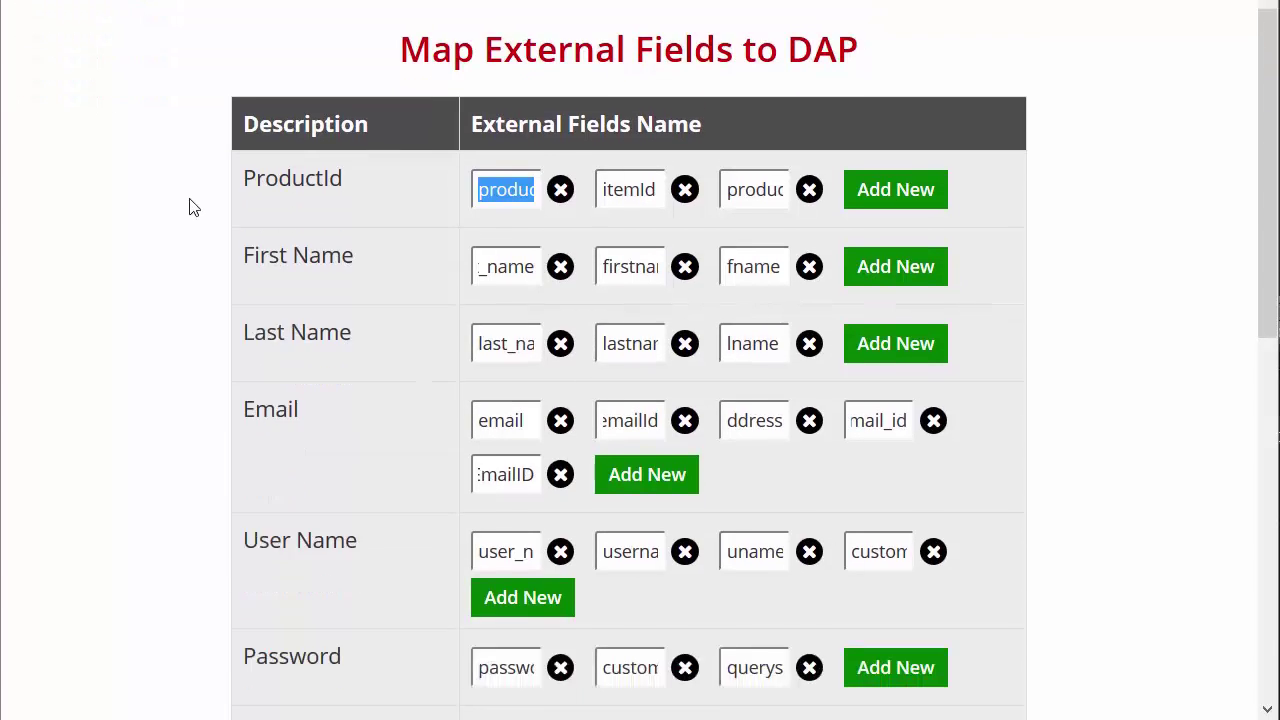
{"action": "scroll", "coordinate": [195, 207], "scroll_direction": "up", "scroll_amount": 2}
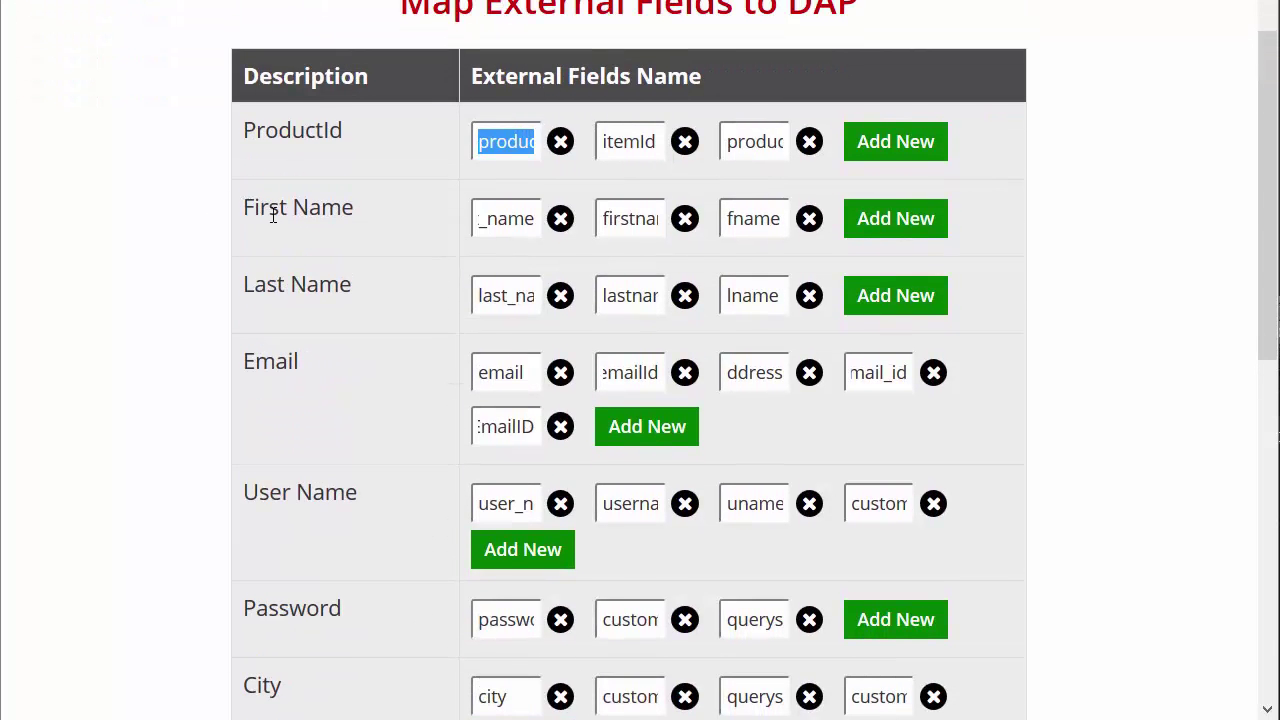
{"action": "double_click", "coordinate": [500, 218]}
{"action": "mouse_move", "coordinate": [500, 218]}
{"action": "left_mouse_down"}
{"action": "mouse_move", "coordinate": [417, 197]}
{"action": "mouse_move", "coordinate": [497, 213]}
{"action": "left_mouse_up"}
{"action": "left_click", "coordinate": [497, 213]}
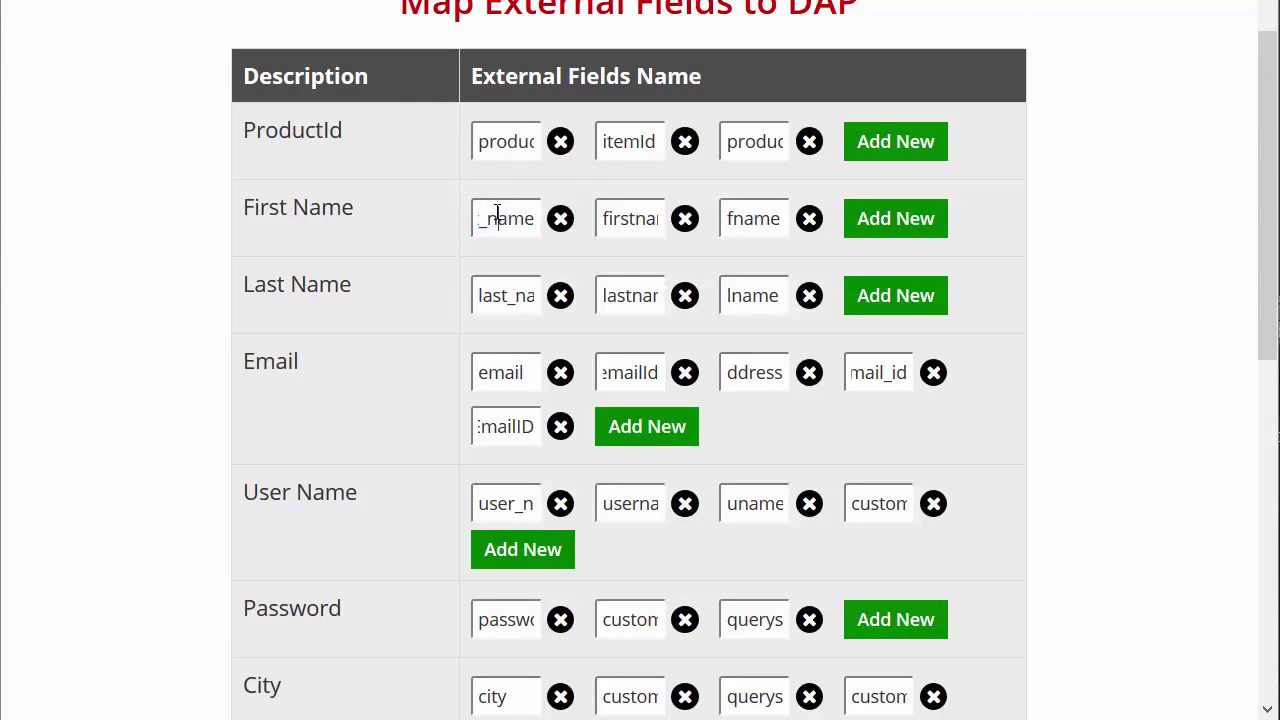
{"action": "key", "text": "Left"}
{"action": "key", "text": "Left"}
{"action": "key", "text": "Left"}
{"action": "key", "text": "Left"}
{"action": "key", "text": "Left"}
{"action": "key", "text": "Left"}
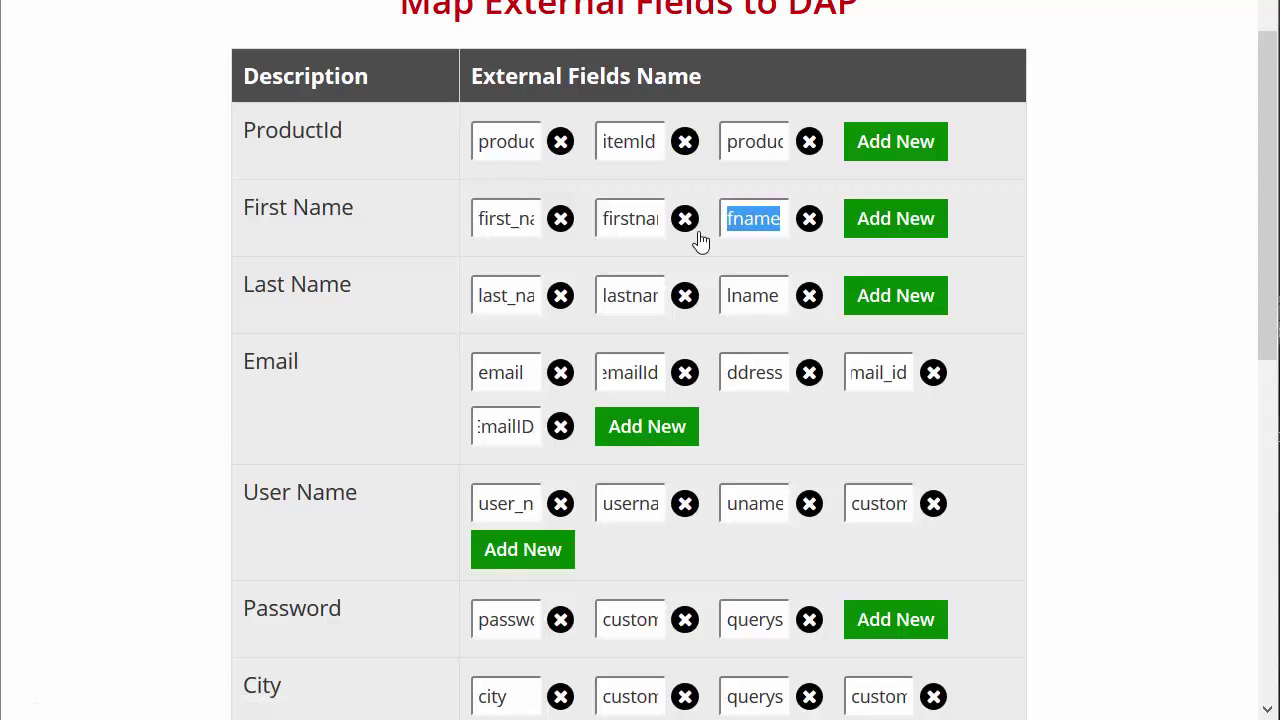
{"action": "left_click", "coordinate": [510, 218]}
{"action": "left_click_drag", "start_coordinate": [480, 218], "coordinate": [771, 214]}
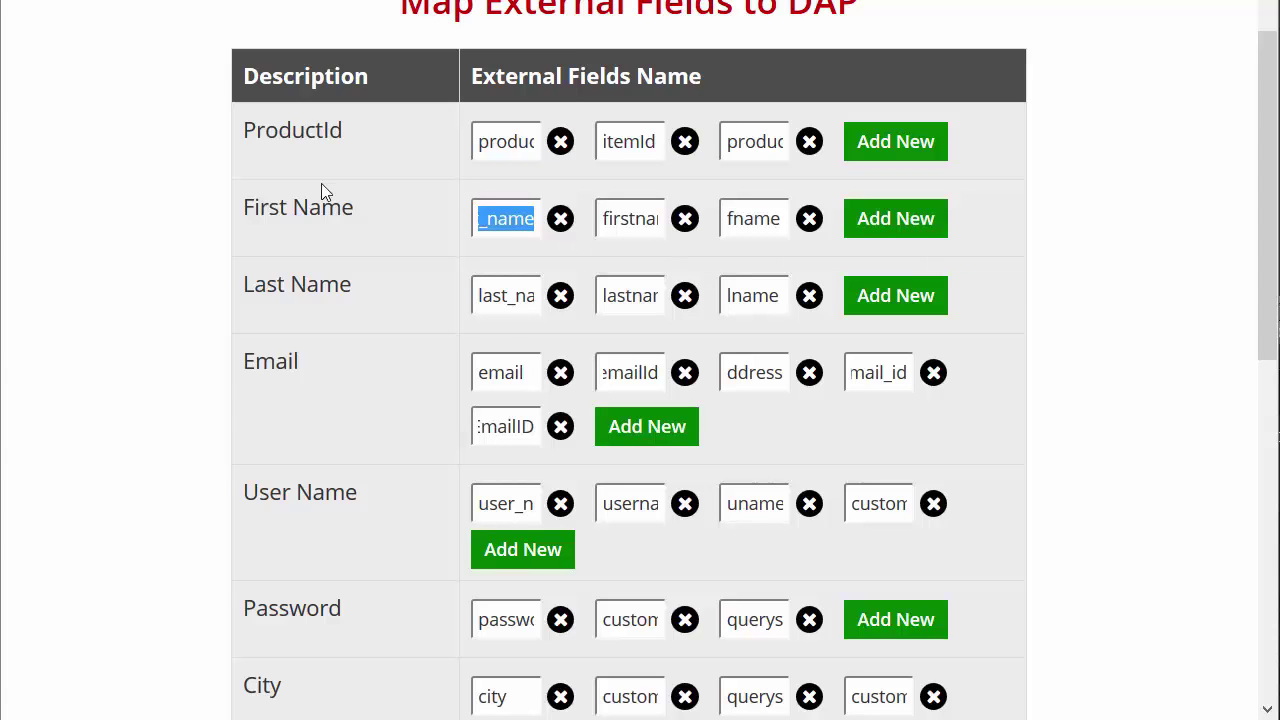
{"action": "left_click_drag", "start_coordinate": [359, 207], "coordinate": [246, 207]}
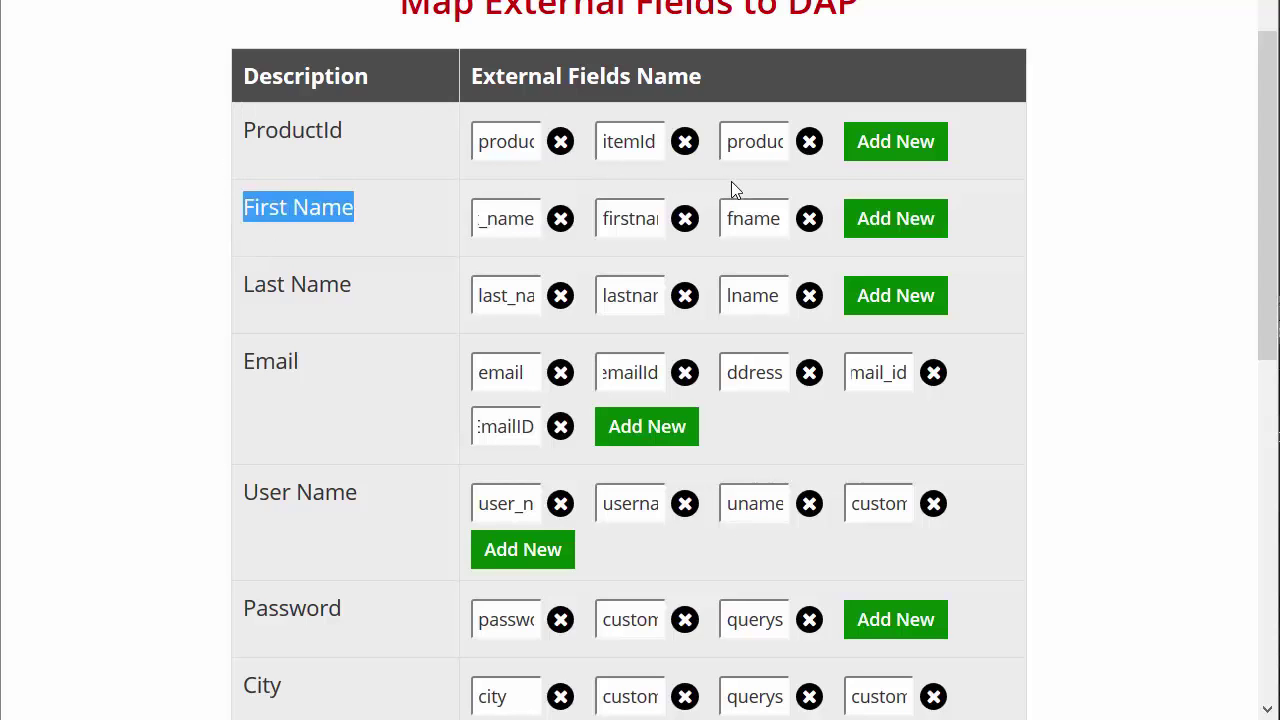
{"action": "left_click_drag", "start_coordinate": [390, 221], "coordinate": [229, 218]}
{"action": "left_click_drag", "start_coordinate": [307, 248], "coordinate": [236, 212]}
{"action": "left_click_drag", "start_coordinate": [356, 289], "coordinate": [240, 294]}
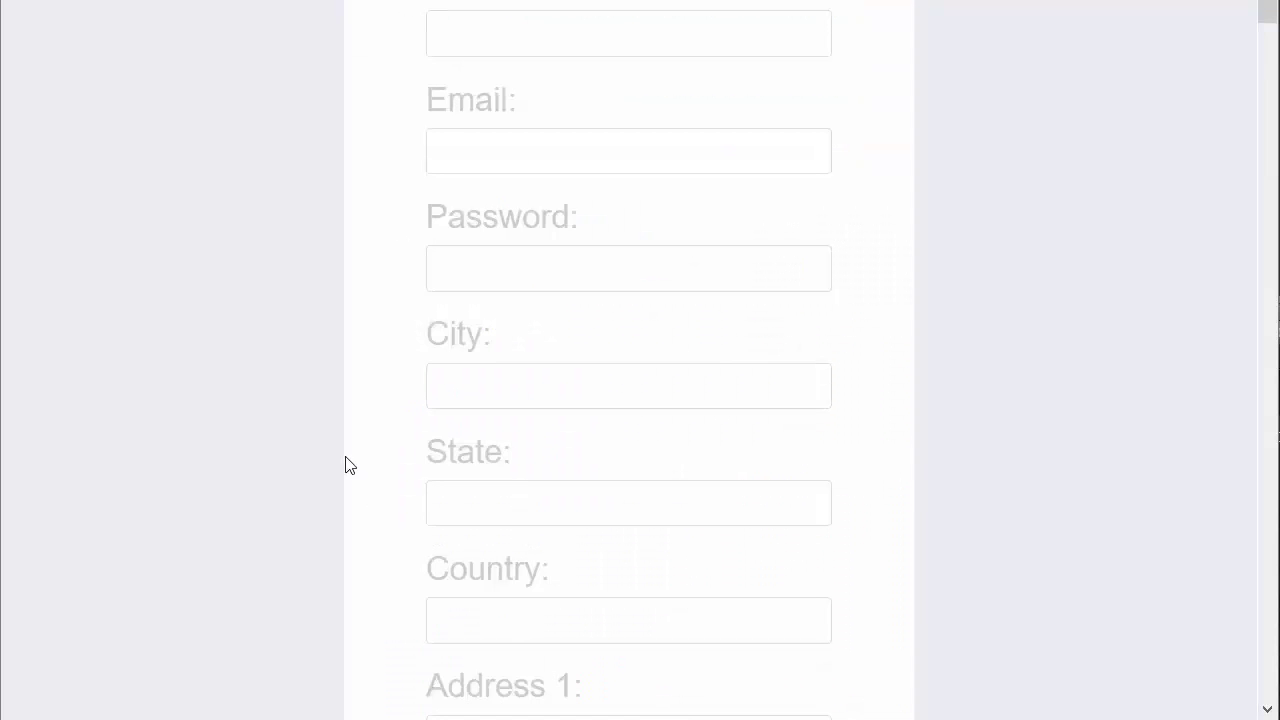
{"action": "scroll", "coordinate": [346, 463], "scroll_direction": "up", "scroll_amount": 3}
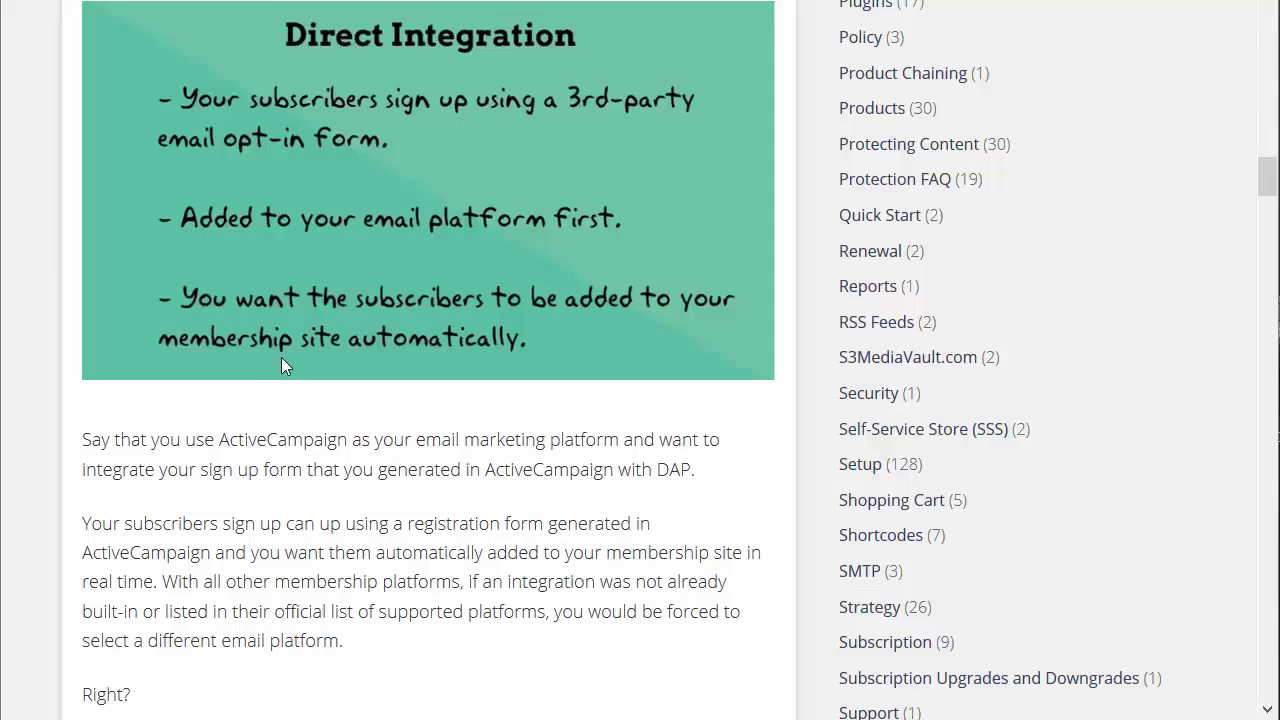
Scroll down to 'STEP 2: Complete Data Mapping' and highlight its heading
{"action": "scroll", "coordinate": [286, 358], "scroll_direction": "up", "scroll_amount": 1}
{"action": "scroll", "coordinate": [286, 358], "scroll_direction": "down", "scroll_amount": 5}
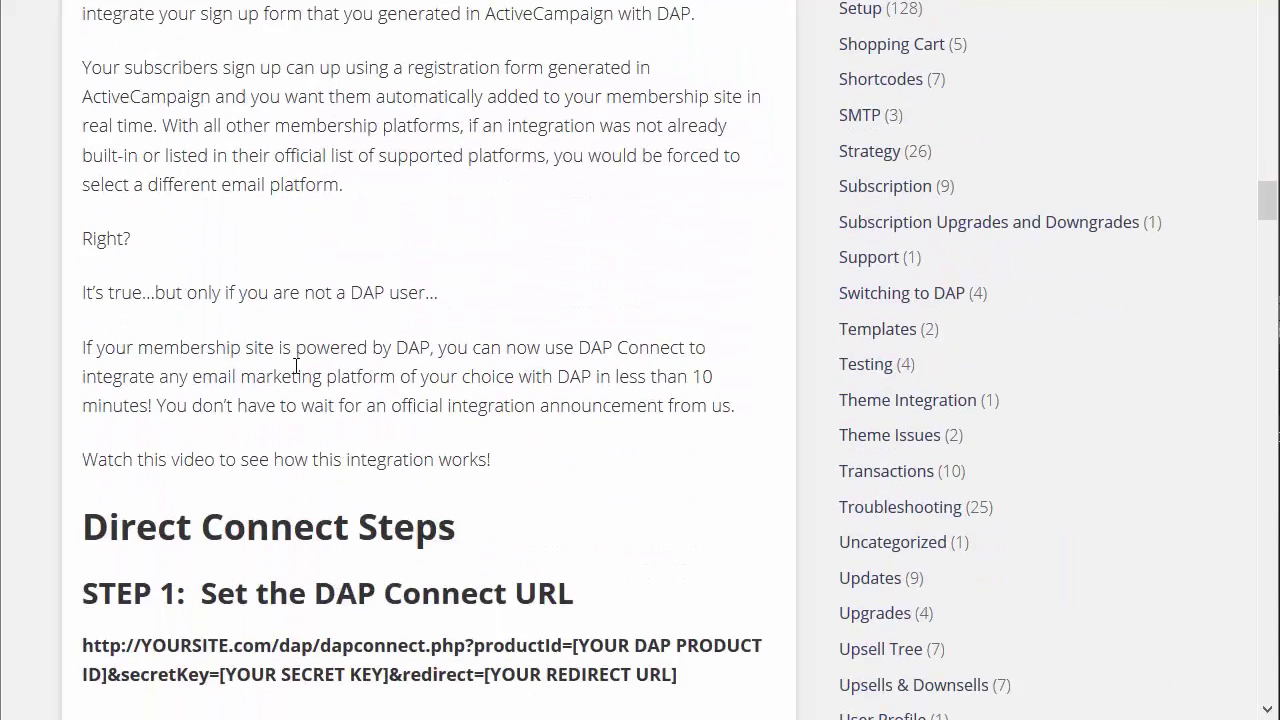
{"action": "scroll", "coordinate": [296, 365], "scroll_direction": "down", "scroll_amount": 5}
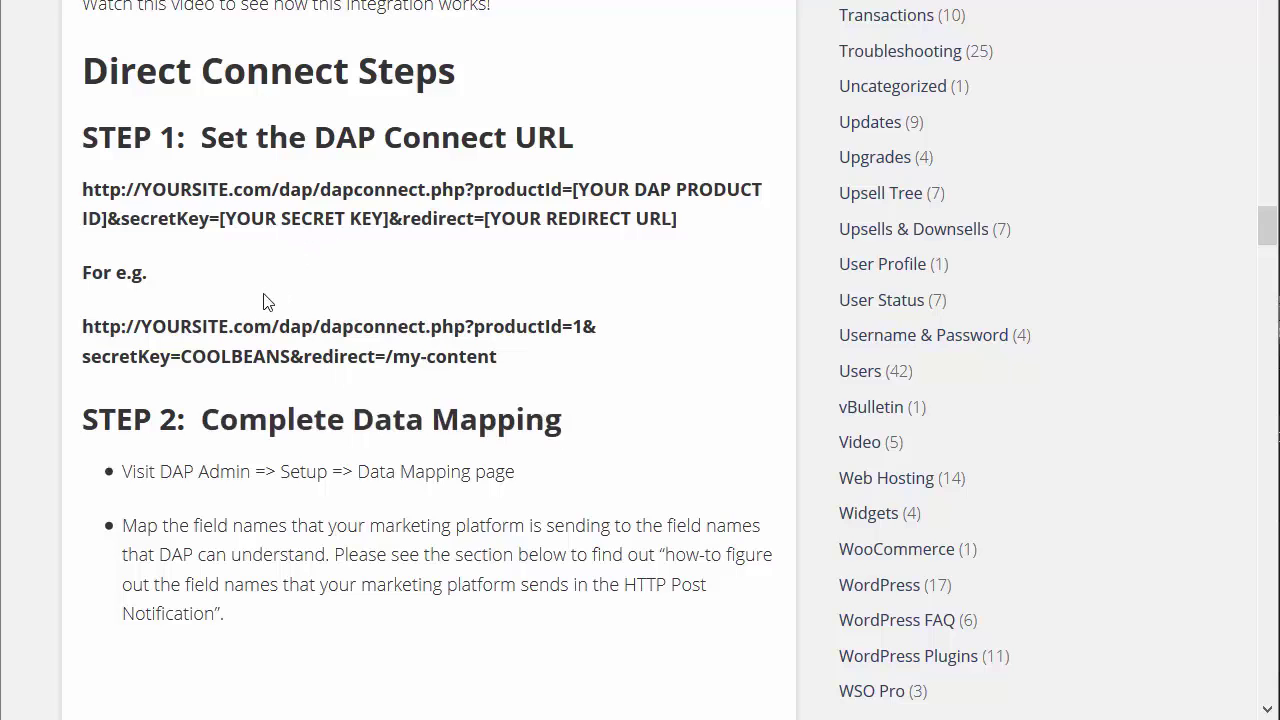
{"action": "scroll", "coordinate": [294, 274], "scroll_direction": "down", "scroll_amount": 2}
{"action": "scroll", "coordinate": [291, 289], "scroll_direction": "down", "scroll_amount": 2}
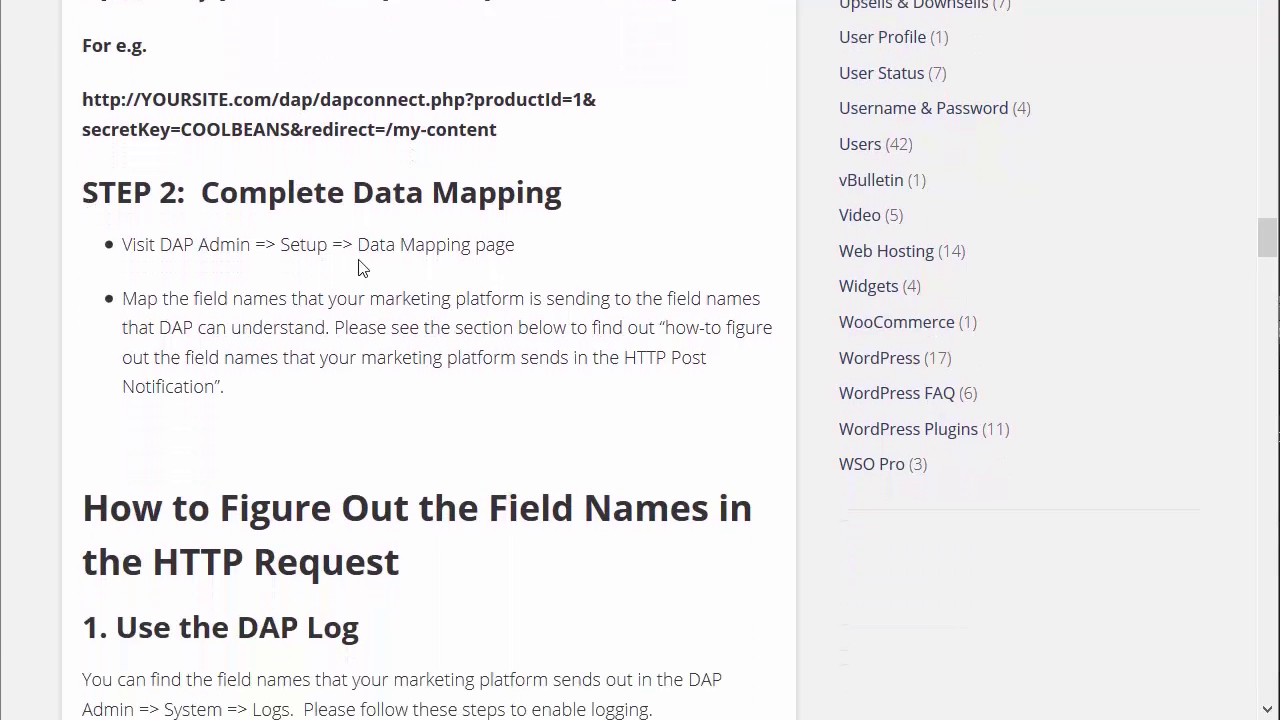
{"action": "left_click_drag", "start_coordinate": [562, 198], "coordinate": [180, 176]}
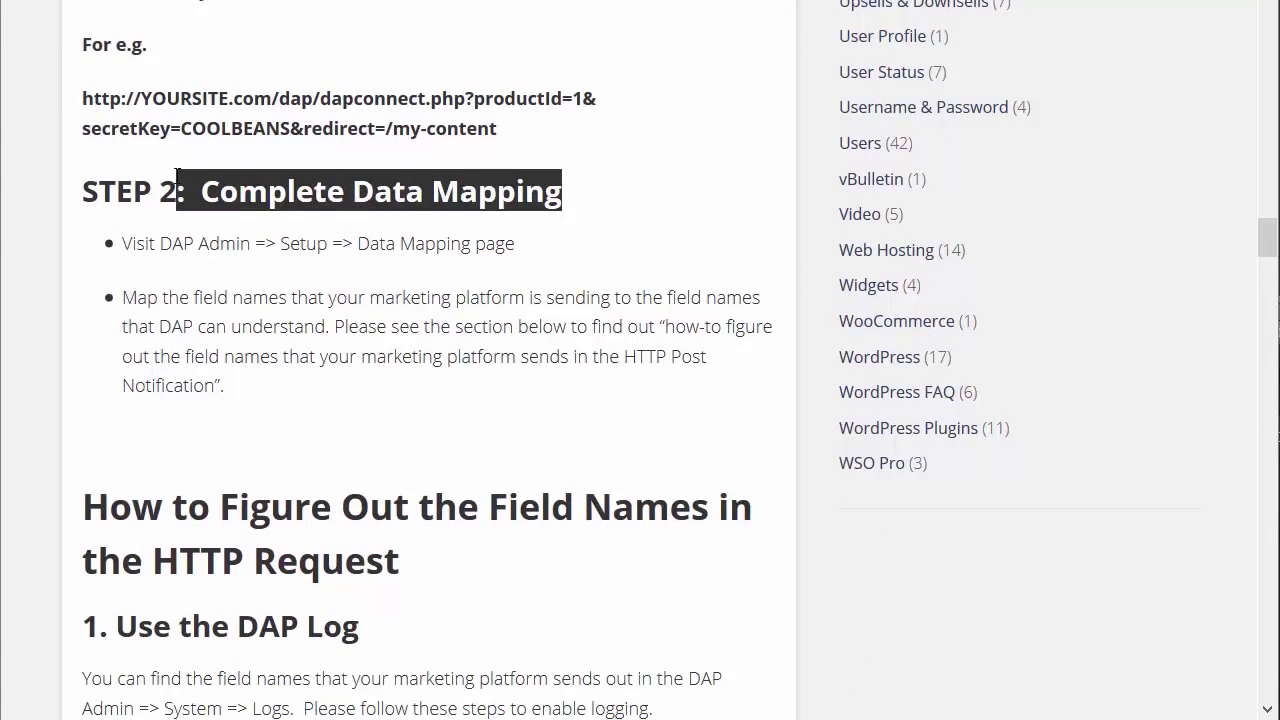
{"action": "left_click", "coordinate": [94, 189]}
{"action": "left_click_drag", "start_coordinate": [84, 190], "coordinate": [638, 215]}
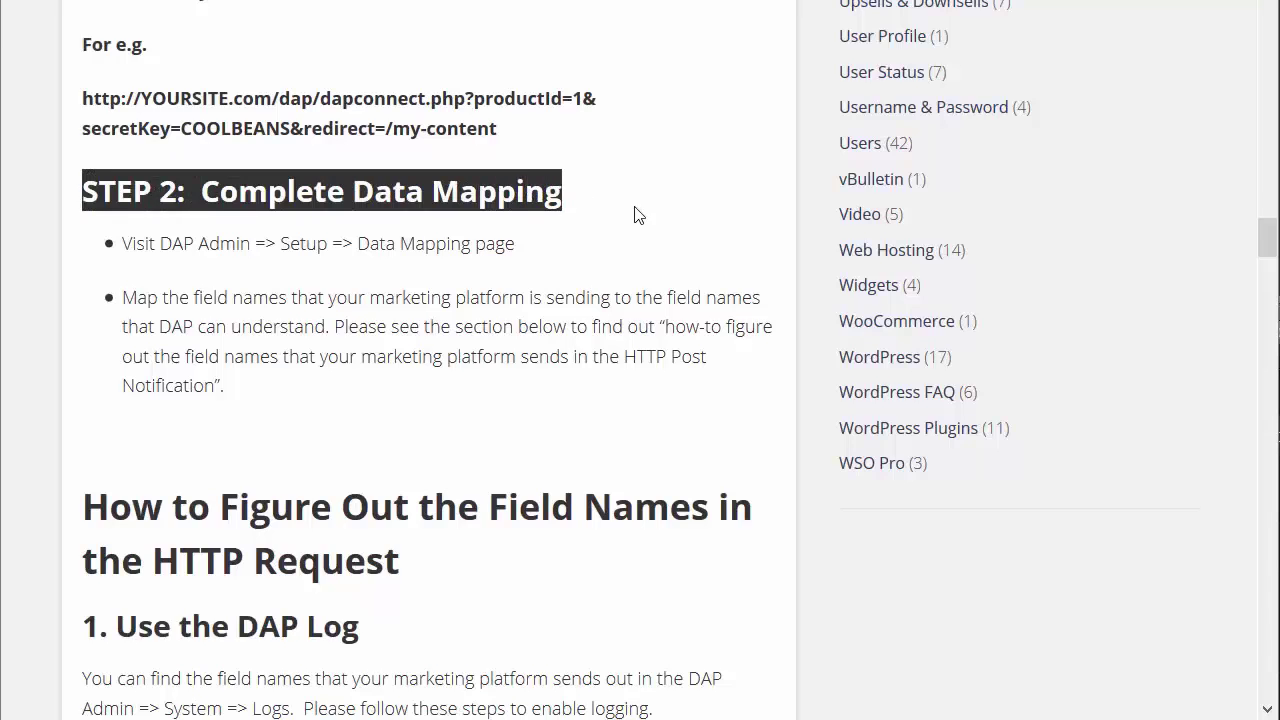
{"action": "left_click", "coordinate": [600, 252]}
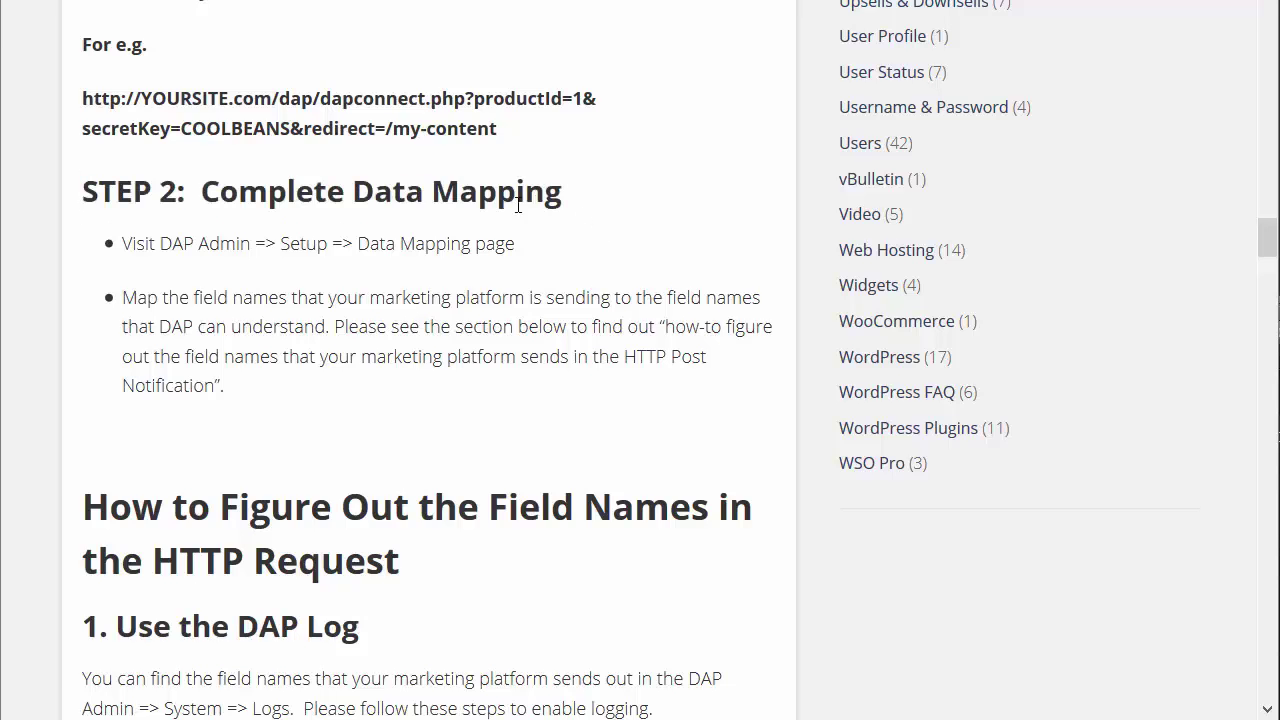
{"action": "left_click_drag", "start_coordinate": [566, 200], "coordinate": [90, 205]}
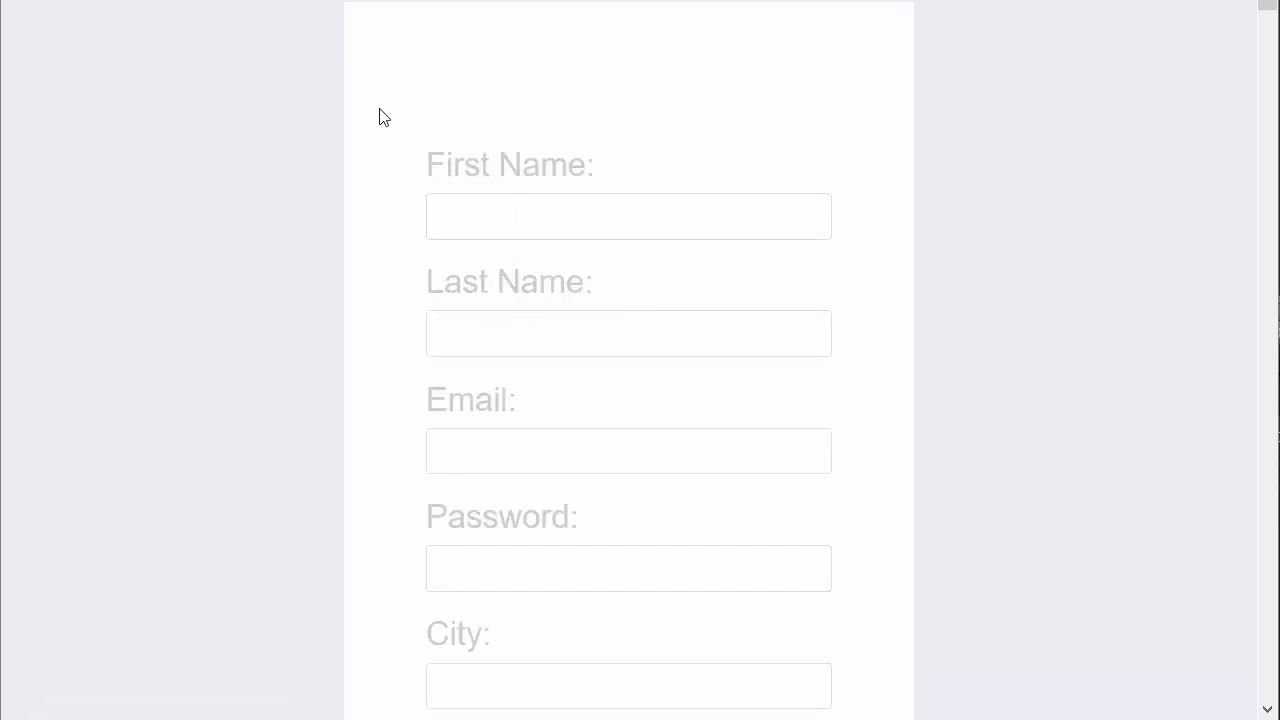
Scroll down the custom form and highlight the Address 1 and Address 2 field labels
{"action": "scroll", "coordinate": [380, 117], "scroll_direction": "down", "scroll_amount": 2}
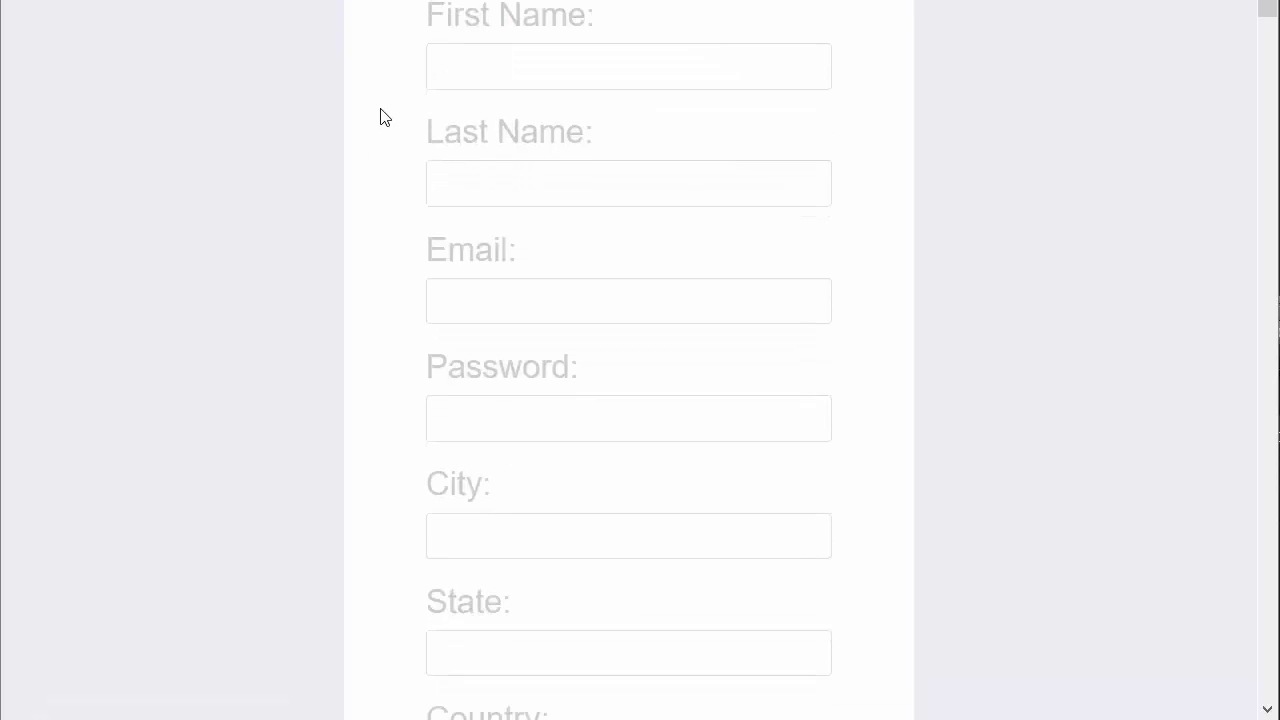
{"action": "scroll", "coordinate": [409, 200], "scroll_direction": "down", "scroll_amount": 4}
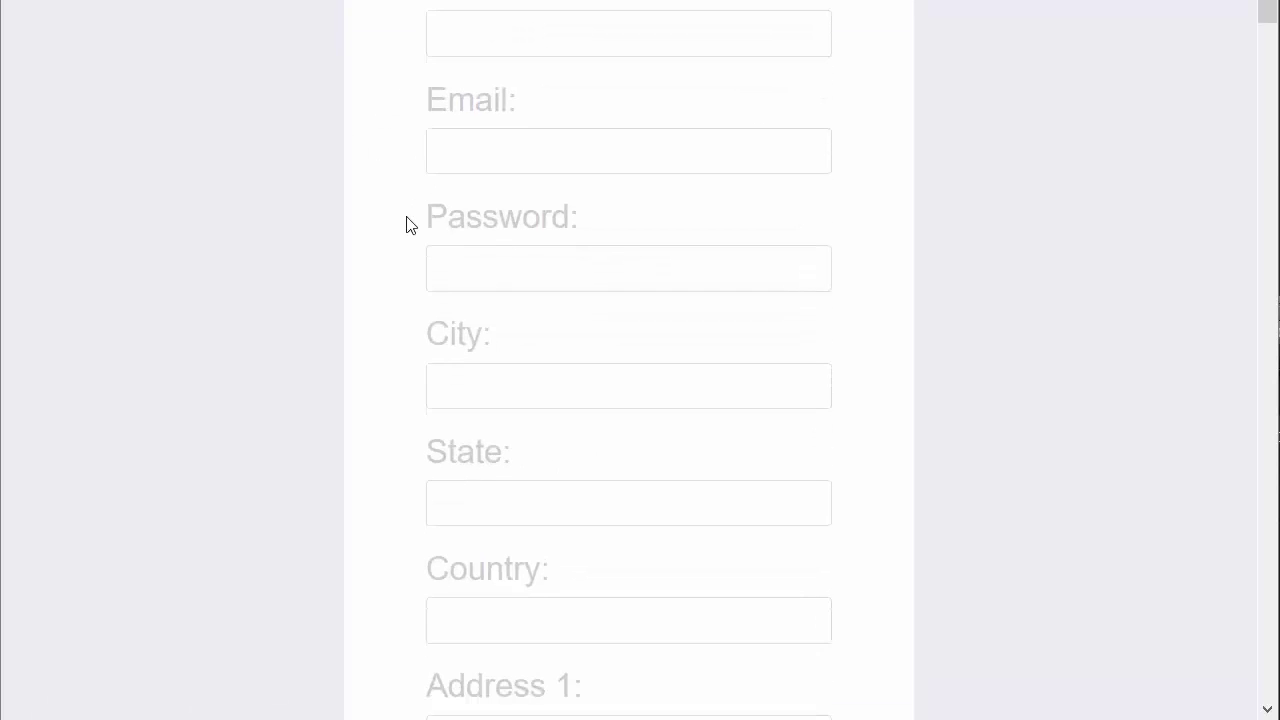
{"action": "scroll", "coordinate": [416, 233], "scroll_direction": "down", "scroll_amount": 3}
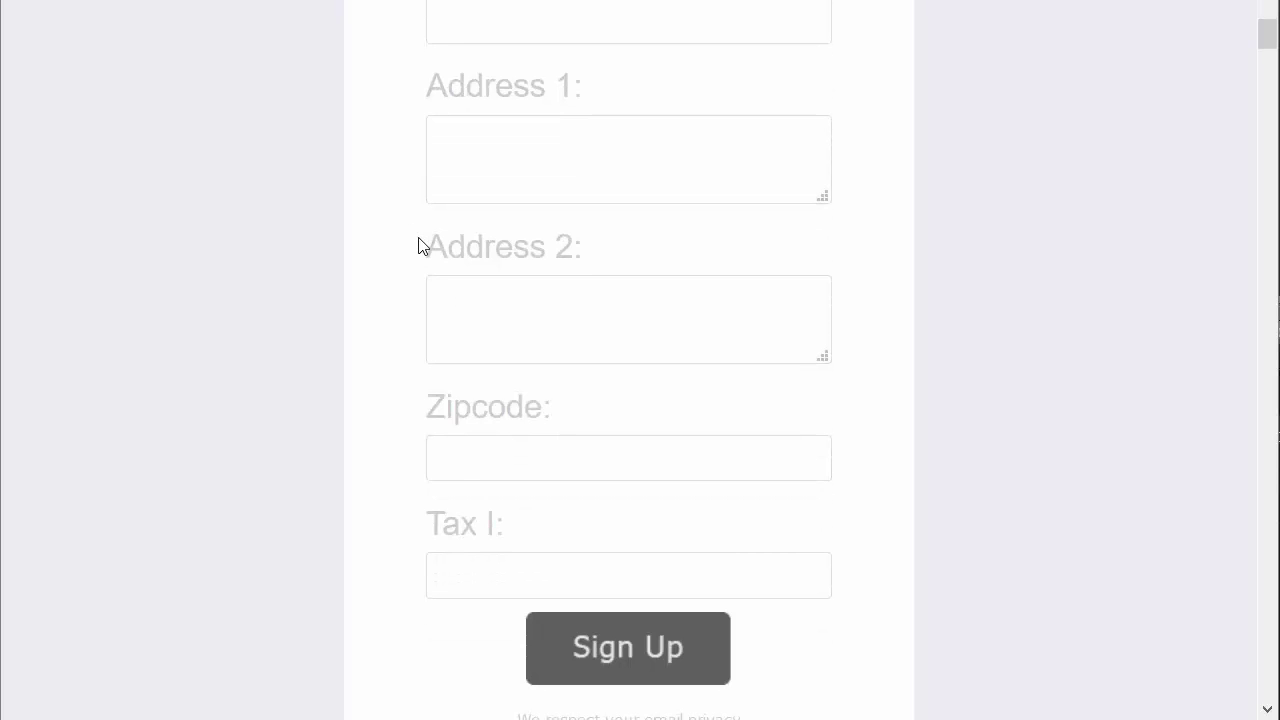
{"action": "left_click", "coordinate": [466, 146]}
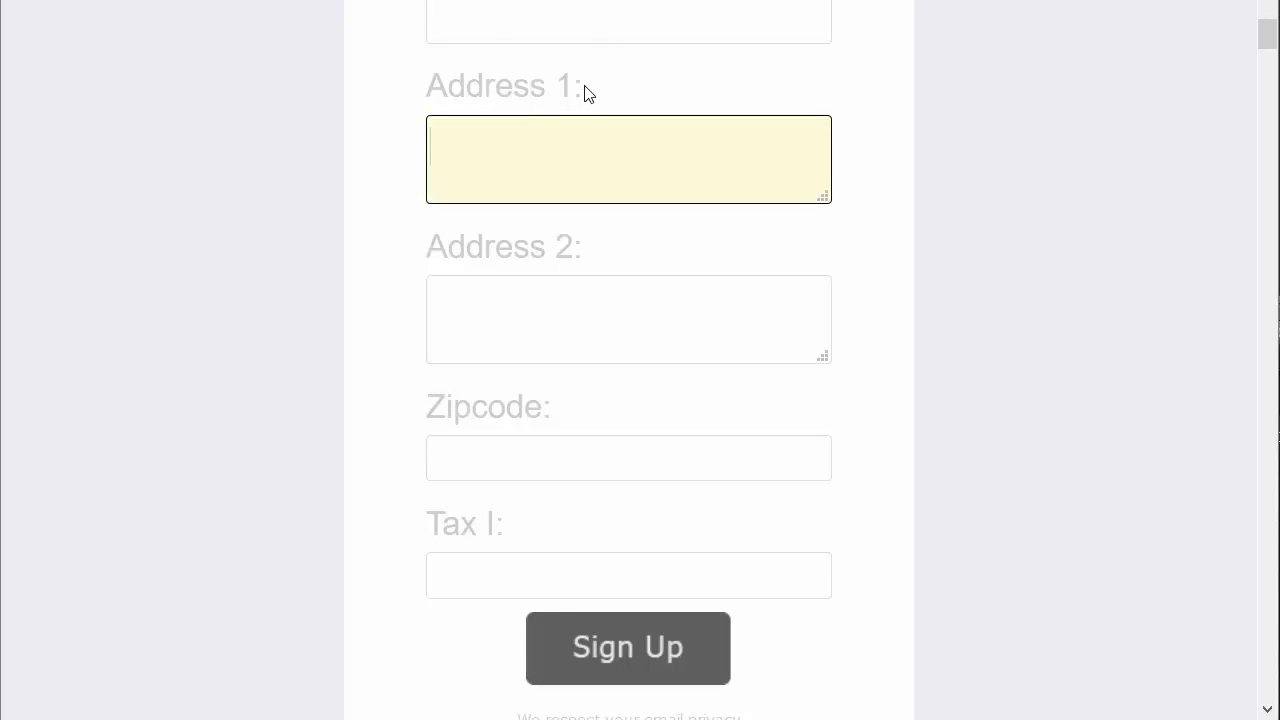
{"action": "left_click_drag", "start_coordinate": [586, 92], "coordinate": [423, 85]}
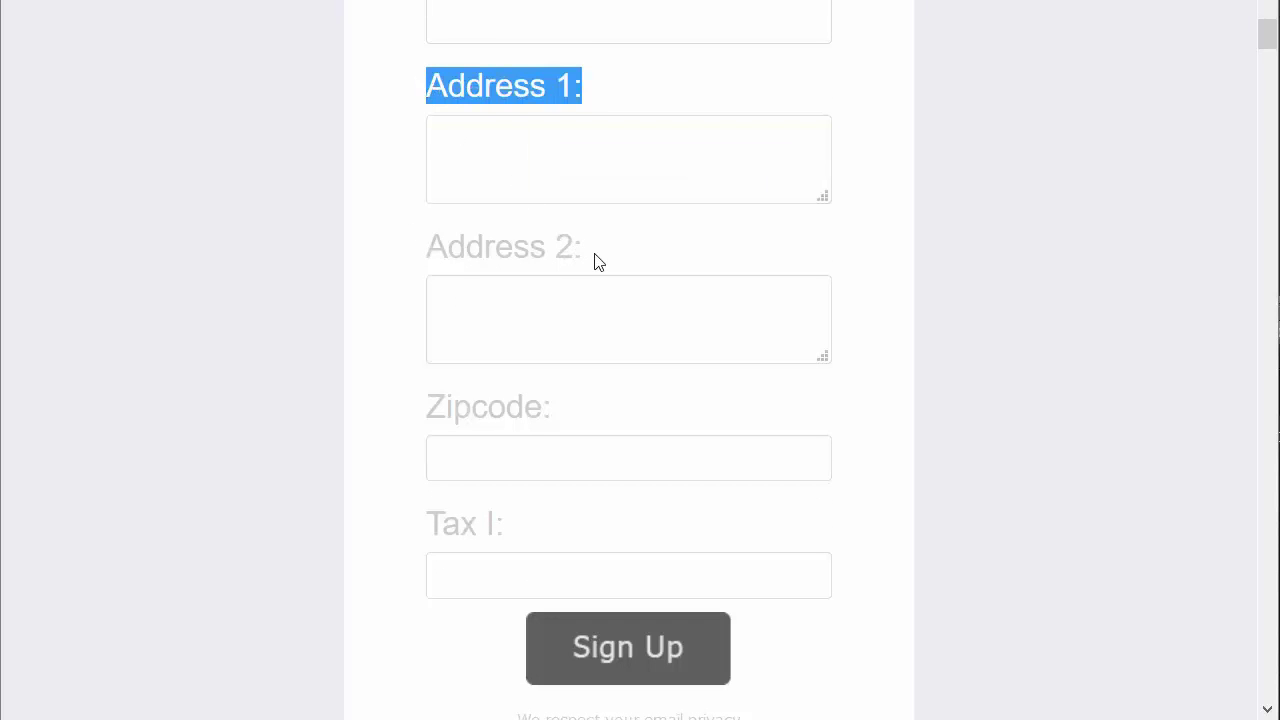
{"action": "left_click_drag", "start_coordinate": [594, 258], "coordinate": [498, 247]}
{"action": "left_click_drag", "start_coordinate": [434, 94], "coordinate": [594, 106]}
Check the Address 1 box, then scroll back up through the remaining form fields
{"action": "left_click", "coordinate": [593, 87]}
{"action": "left_click", "coordinate": [414, 84]}
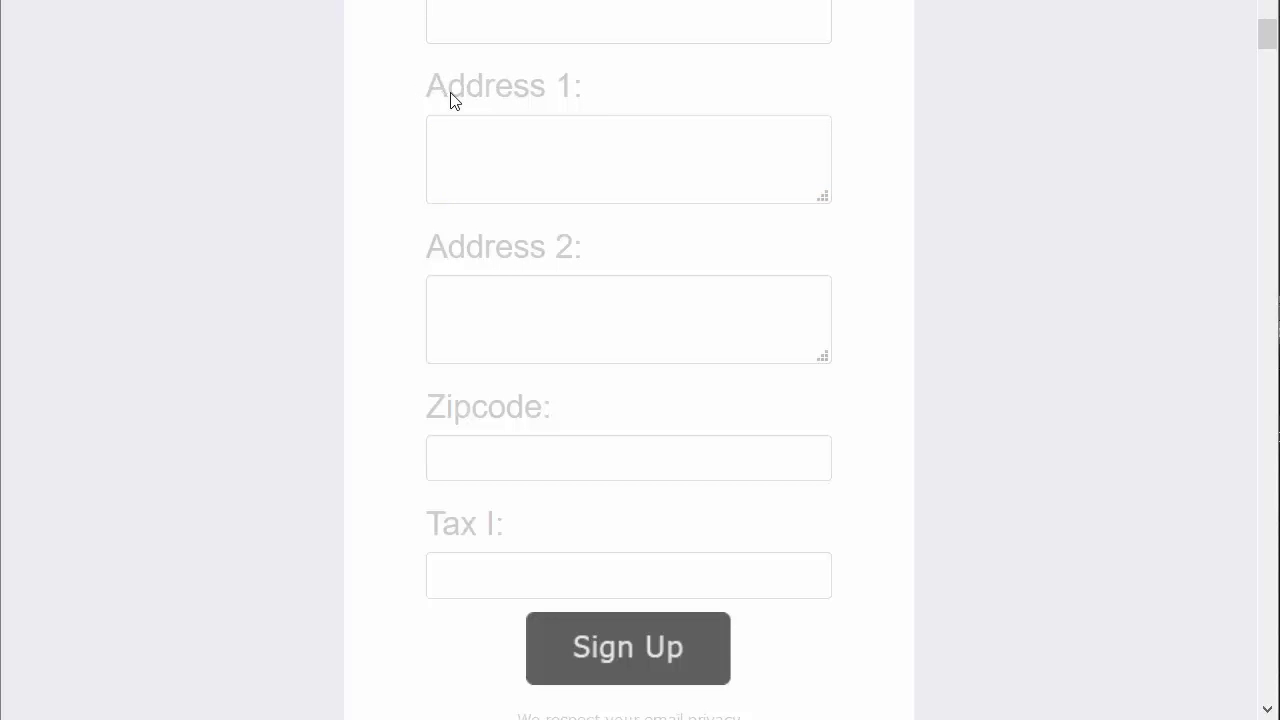
{"action": "left_click", "coordinate": [459, 94]}
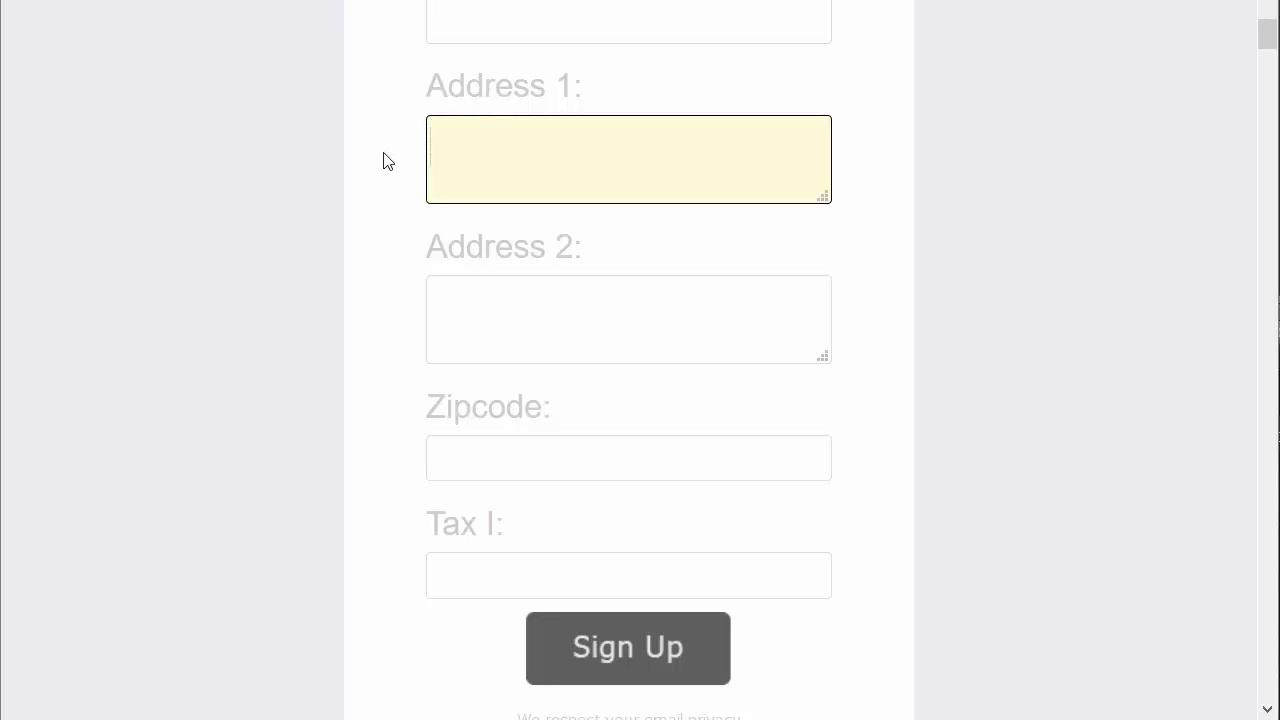
{"action": "scroll", "coordinate": [379, 195], "scroll_direction": "up", "scroll_amount": 2}
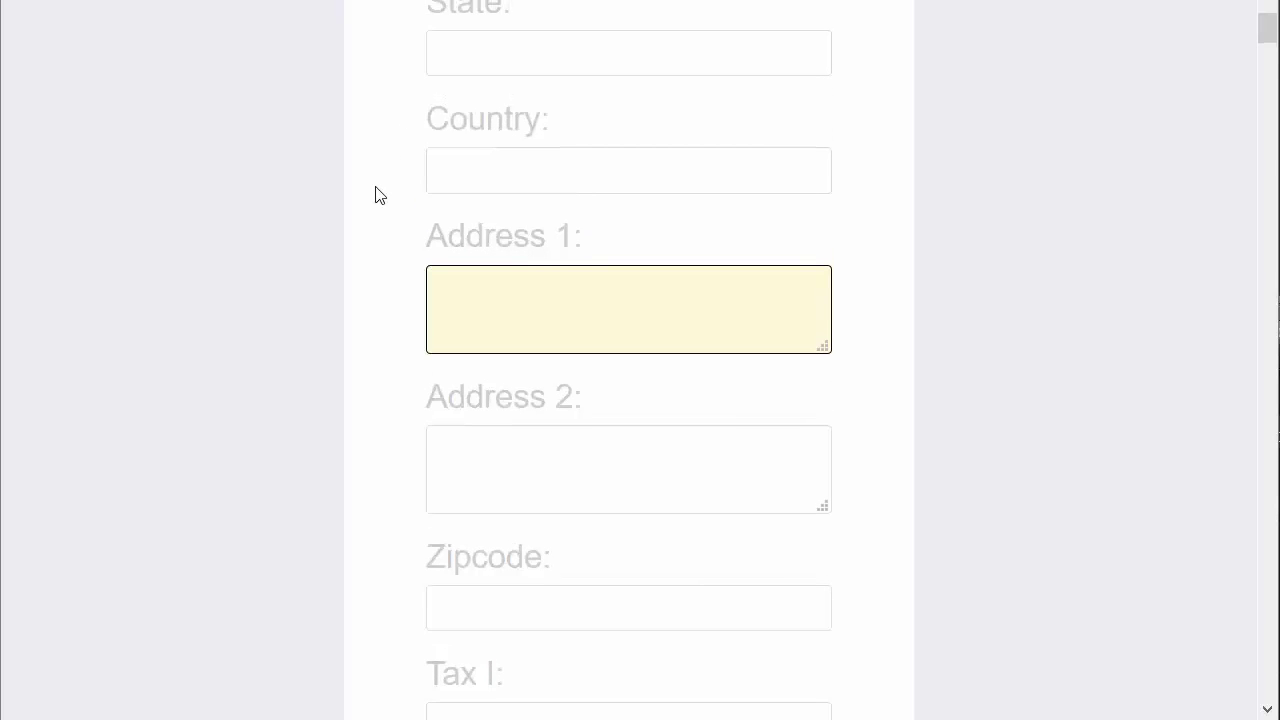
{"action": "scroll", "coordinate": [379, 195], "scroll_direction": "up", "scroll_amount": 3}
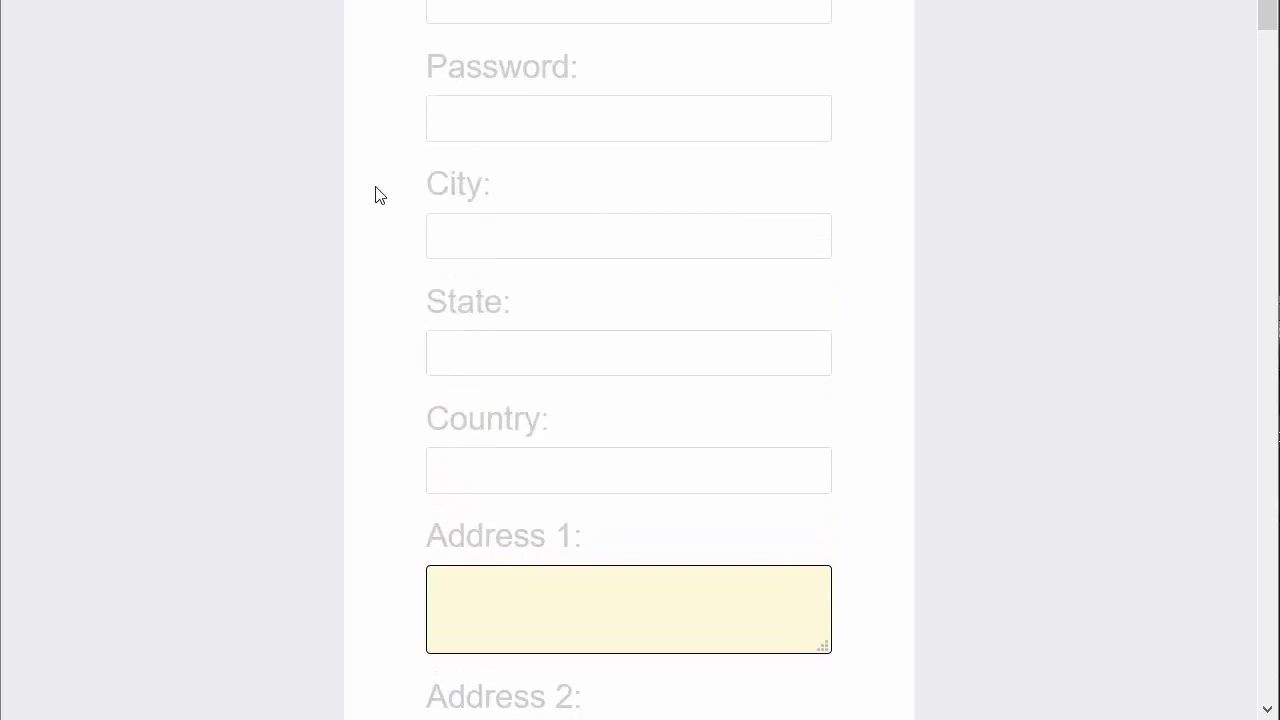
{"action": "scroll", "coordinate": [379, 195], "scroll_direction": "up", "scroll_amount": 3}
{"action": "scroll", "coordinate": [379, 195], "scroll_direction": "up", "scroll_amount": 3}
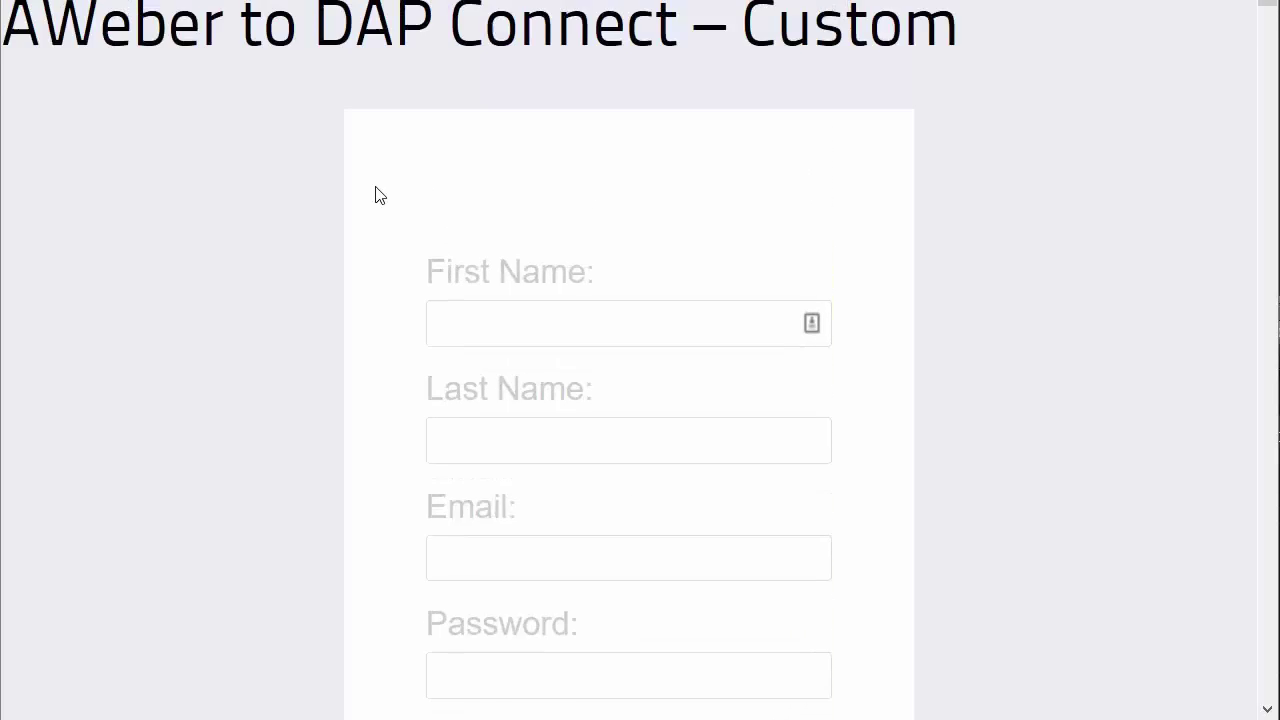
{"action": "scroll", "coordinate": [449, 231], "scroll_direction": "down", "scroll_amount": 3}
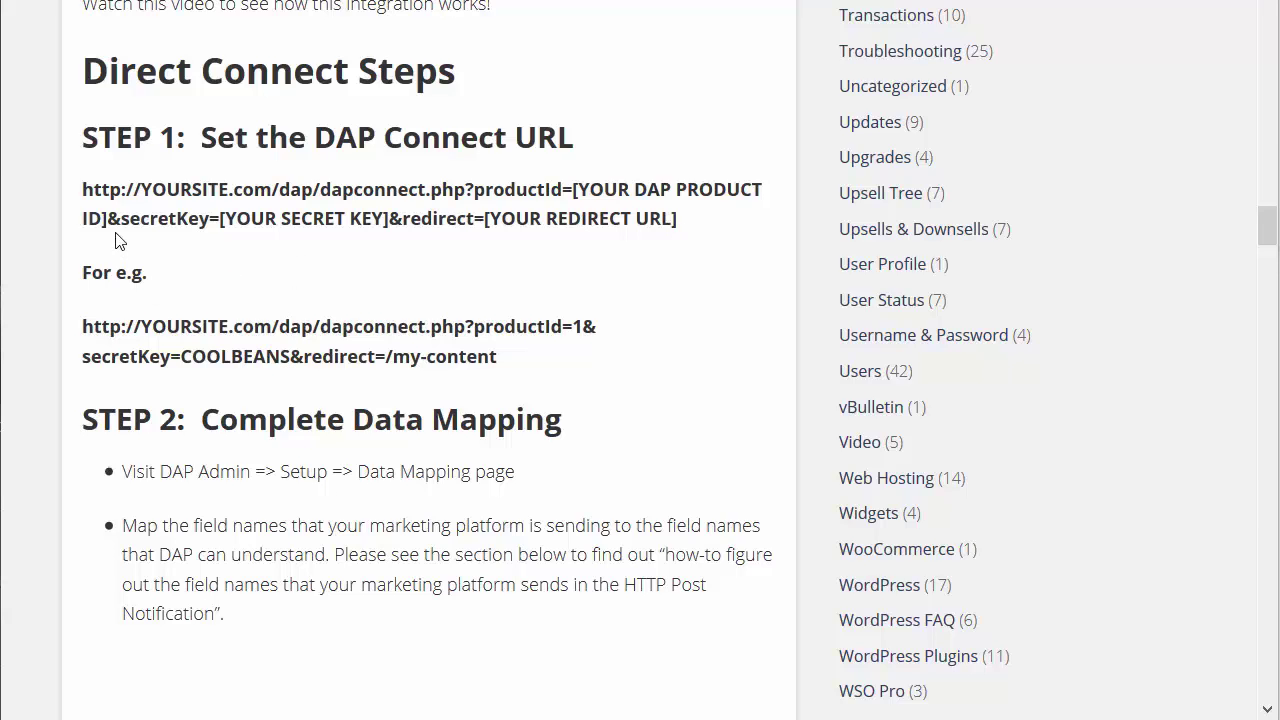
Scroll through STEP 2 and the 'How to Figure Out the Field Names' / '1. Use the DAP Log' sections
{"action": "scroll", "coordinate": [115, 238], "scroll_direction": "up", "scroll_amount": 1}
{"action": "scroll", "coordinate": [115, 236], "scroll_direction": "down", "scroll_amount": 1}
{"action": "scroll", "coordinate": [509, 354], "scroll_direction": "down", "scroll_amount": 2}
{"action": "scroll", "coordinate": [491, 334], "scroll_direction": "up", "scroll_amount": 2}
{"action": "scroll", "coordinate": [277, 320], "scroll_direction": "down", "scroll_amount": 1}
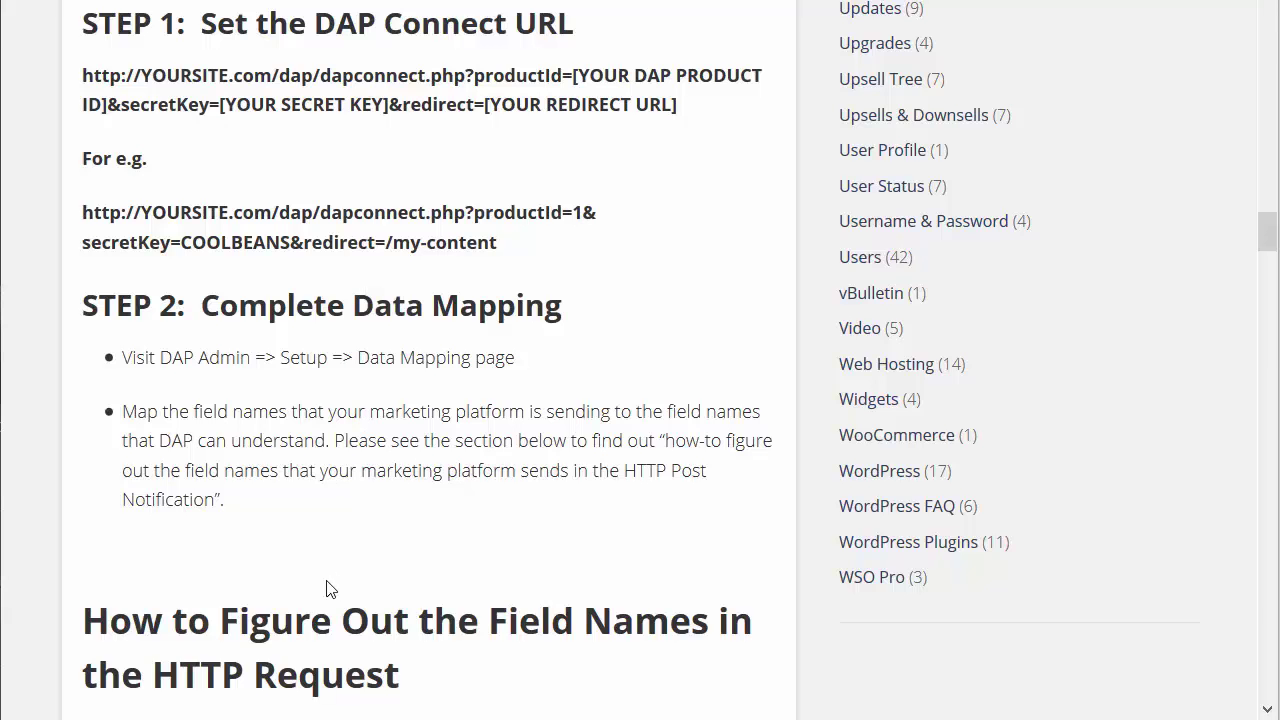
{"action": "scroll", "coordinate": [333, 463], "scroll_direction": "down", "scroll_amount": 1}
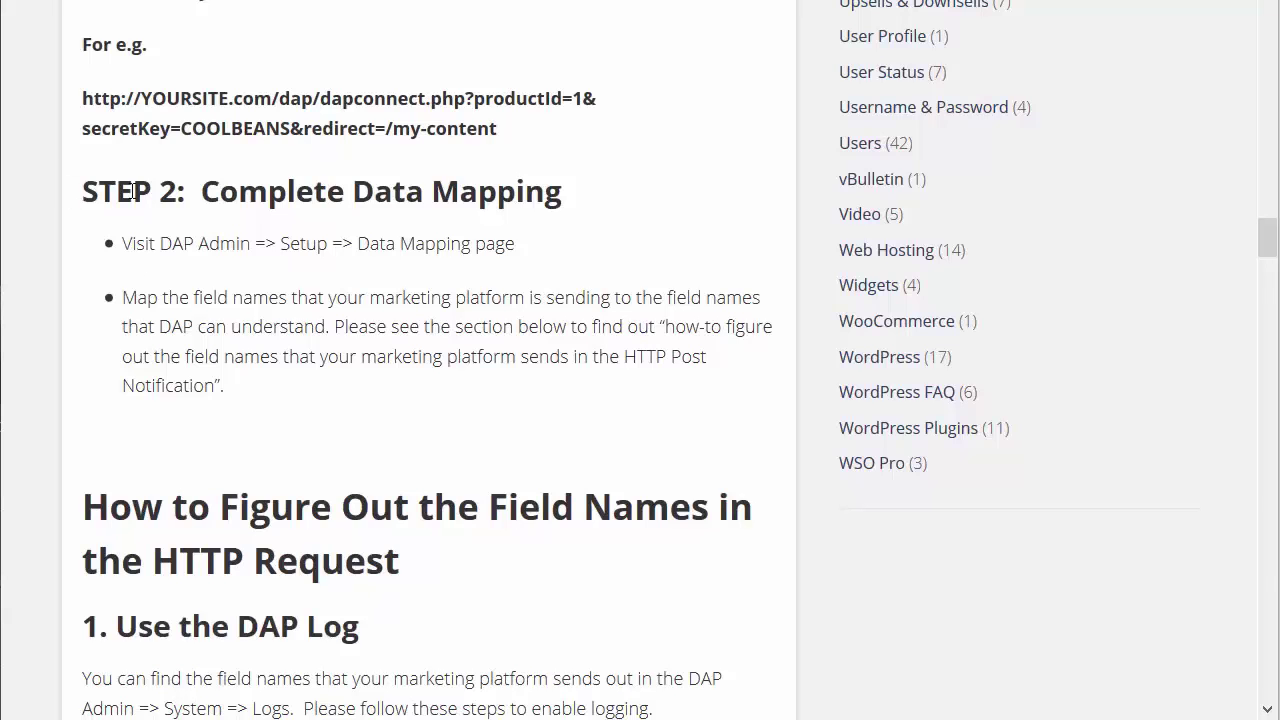
{"action": "scroll", "coordinate": [220, 423], "scroll_direction": "down", "scroll_amount": 1}
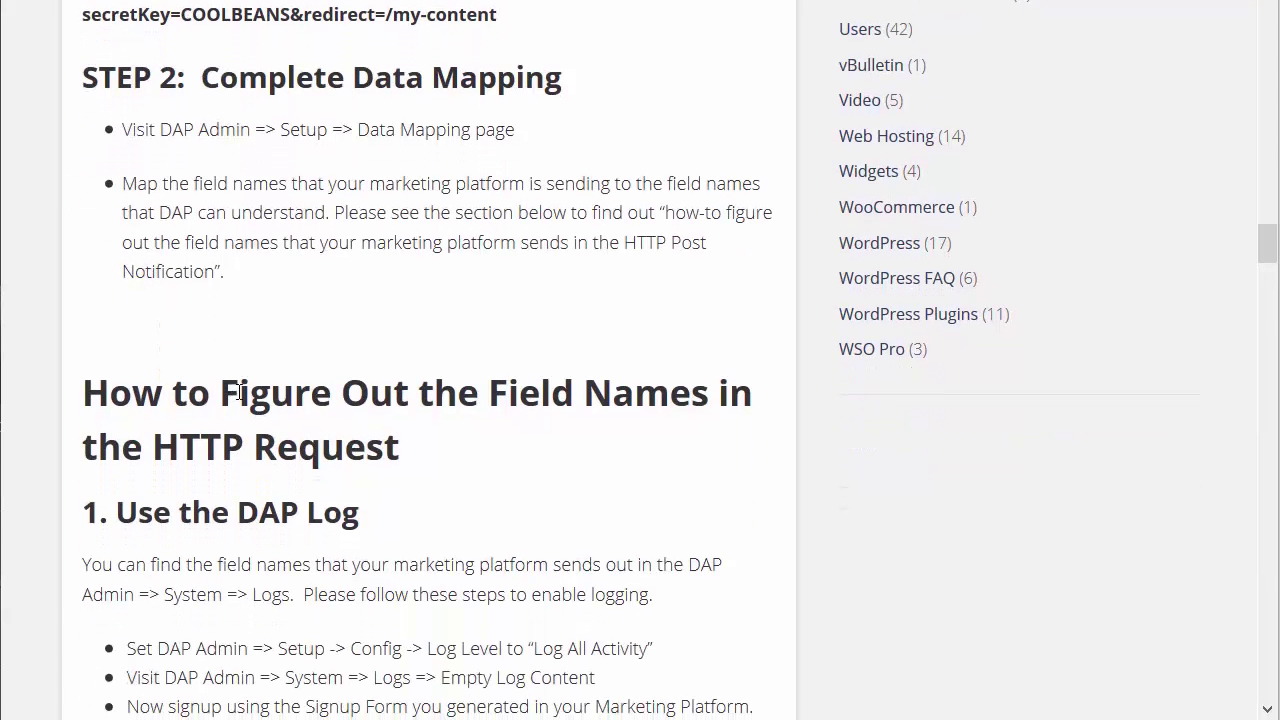
{"action": "scroll", "coordinate": [234, 375], "scroll_direction": "down", "scroll_amount": 4}
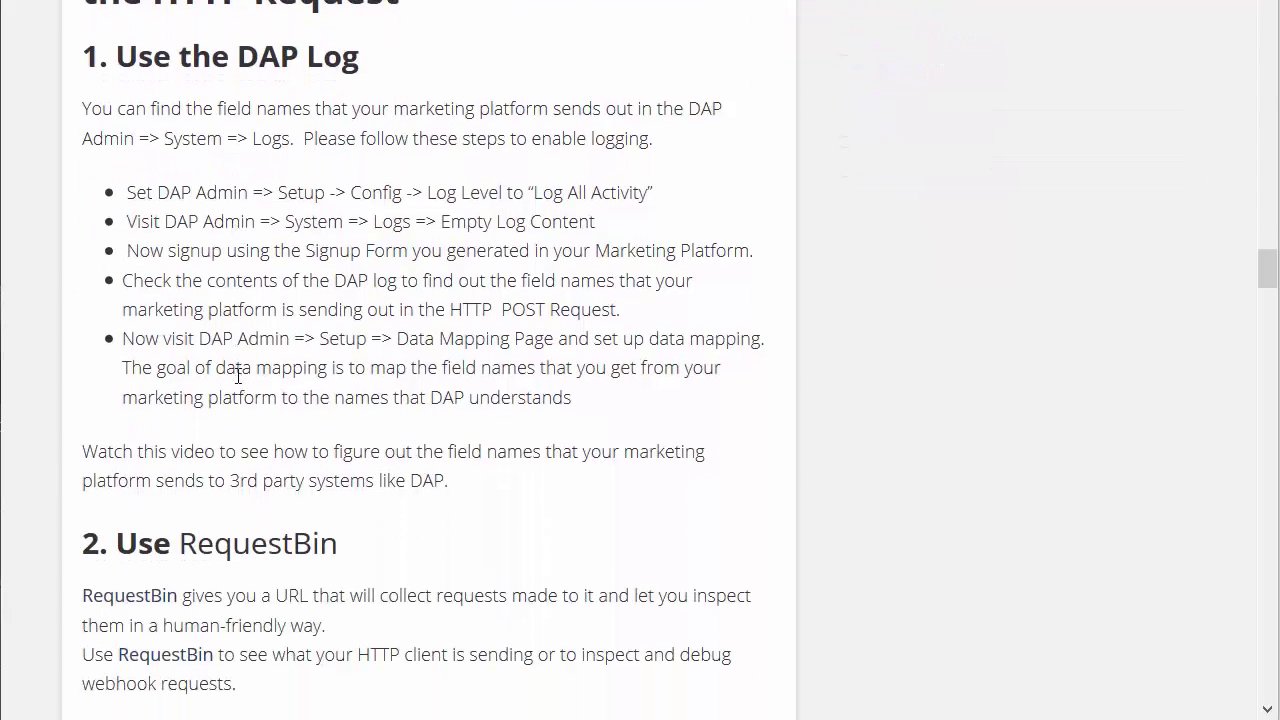
{"action": "scroll", "coordinate": [236, 373], "scroll_direction": "up", "scroll_amount": 1}
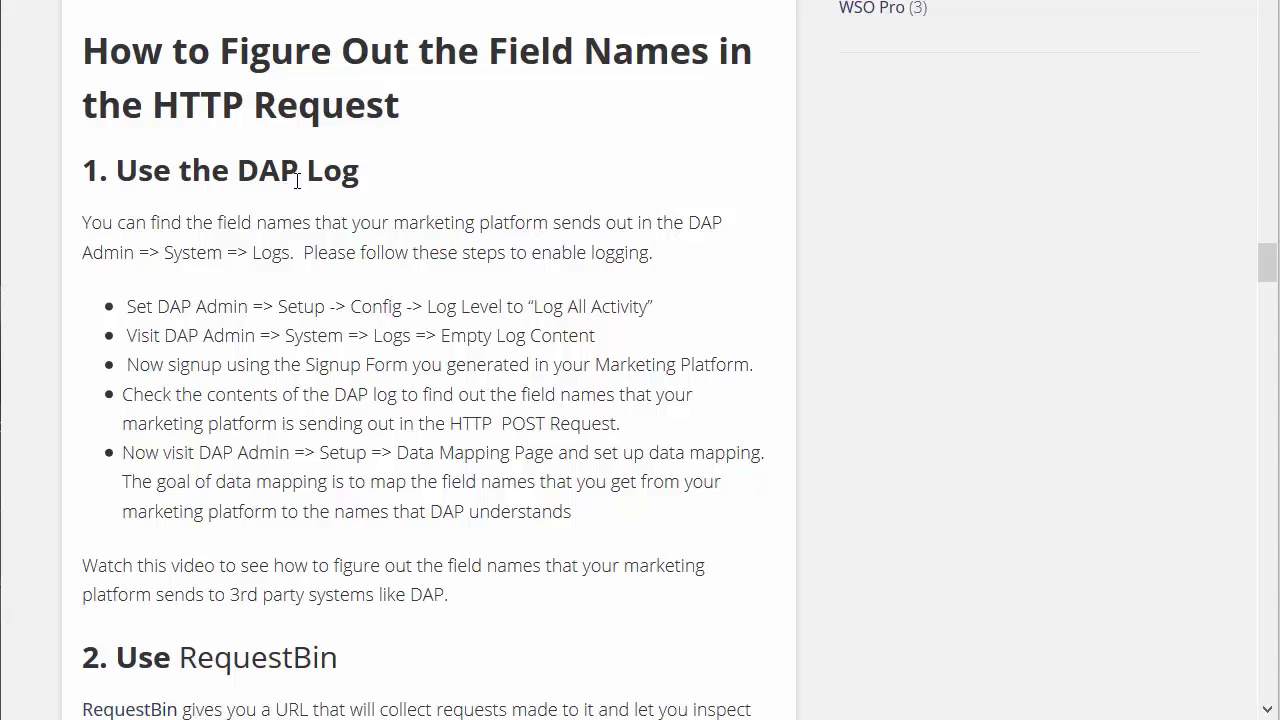
{"action": "scroll", "coordinate": [300, 225], "scroll_direction": "down", "scroll_amount": 2}
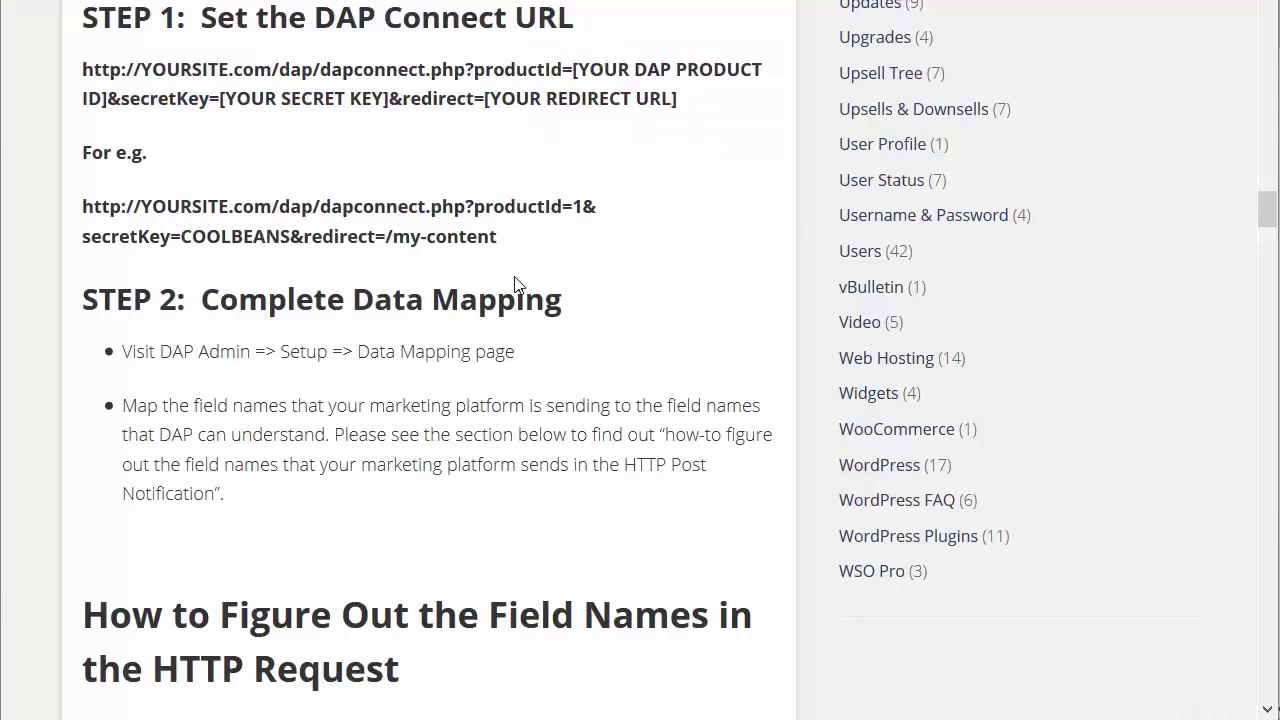
{"action": "scroll", "coordinate": [508, 295], "scroll_direction": "down", "scroll_amount": 5}
{"action": "scroll", "coordinate": [508, 295], "scroll_direction": "down", "scroll_amount": 4}
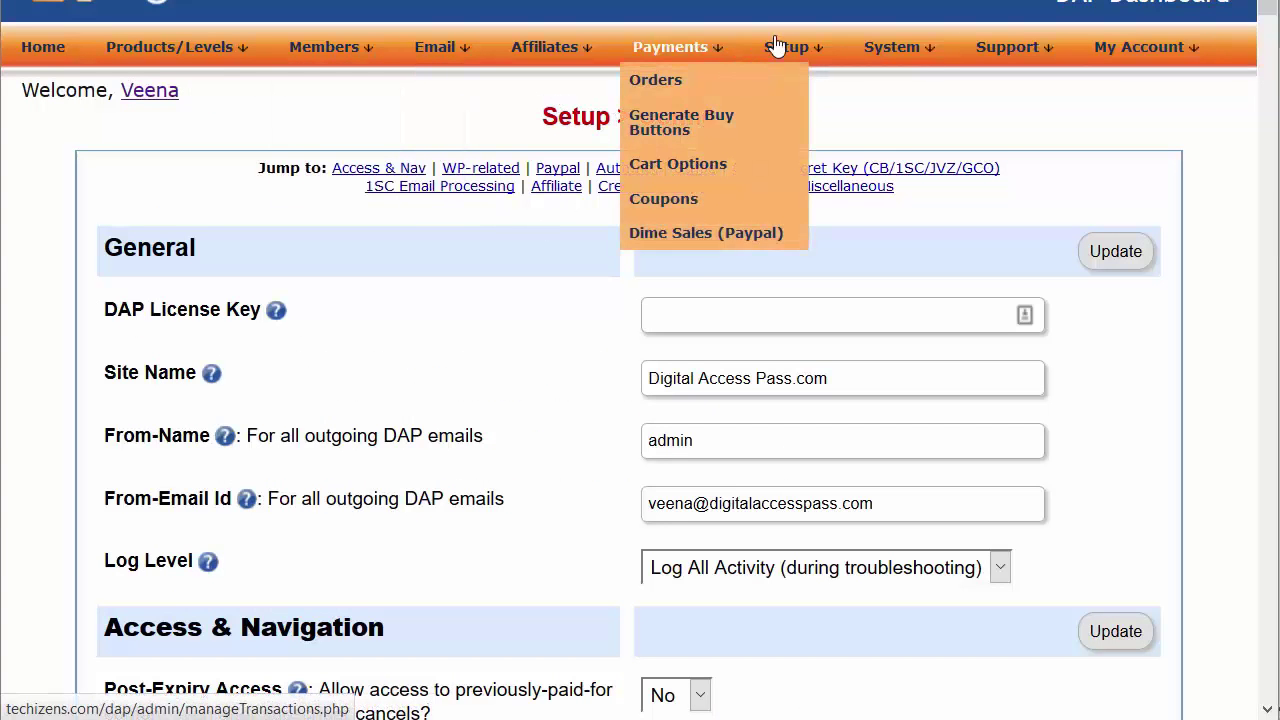
In Setup > Config, confirm the Log Level stays at 'Log All Activity'
{"action": "mouse_move", "coordinate": [786, 47]}
{"action": "left_click", "coordinate": [783, 88]}
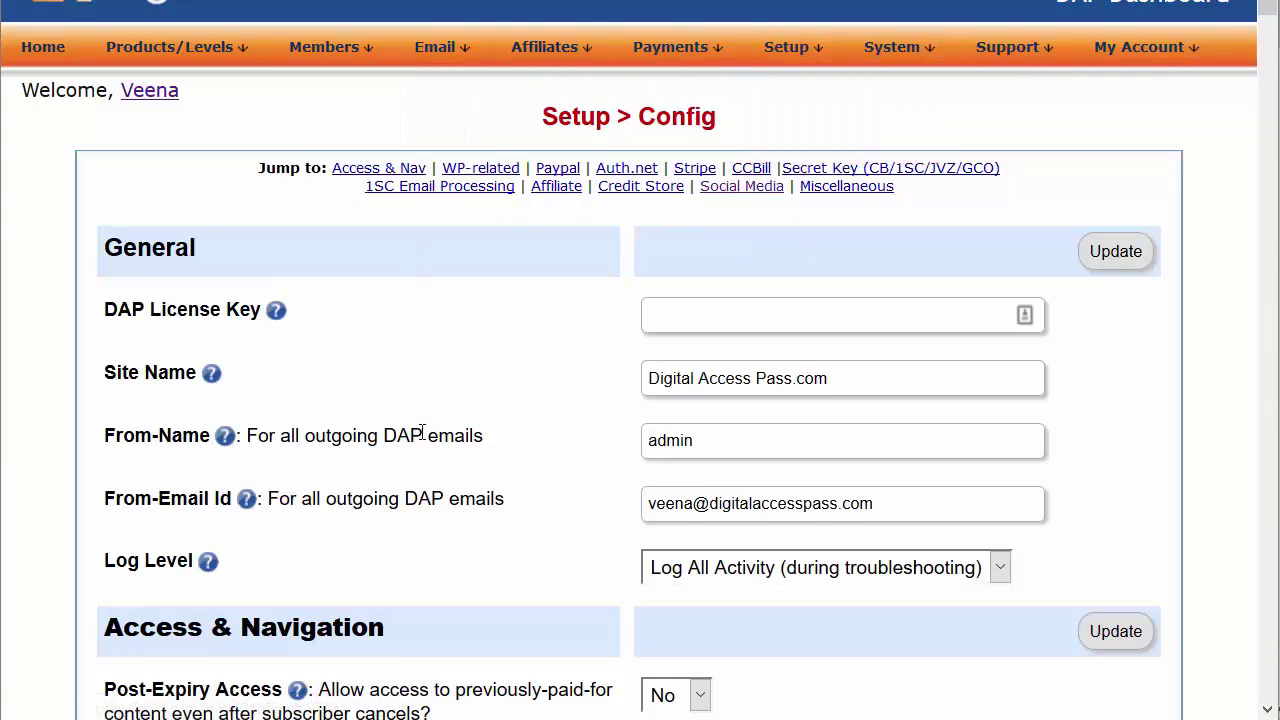
{"action": "left_click", "coordinate": [735, 580]}
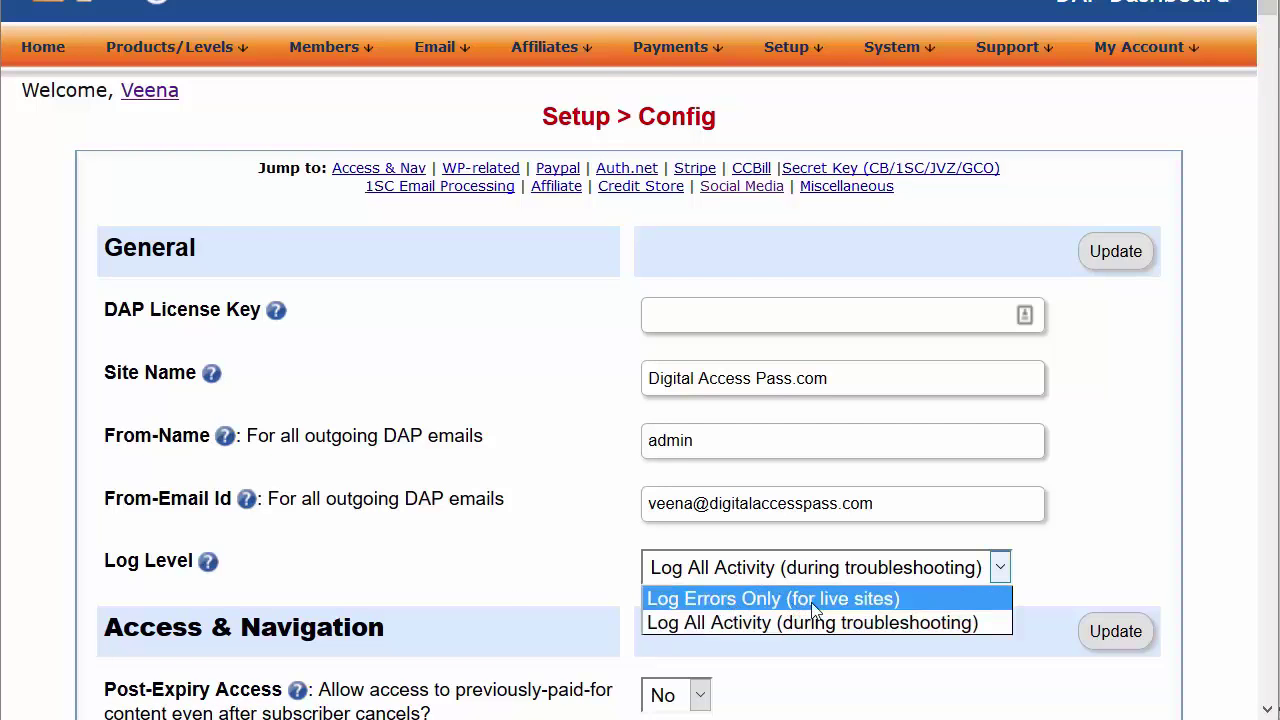
{"action": "left_click", "coordinate": [505, 570]}
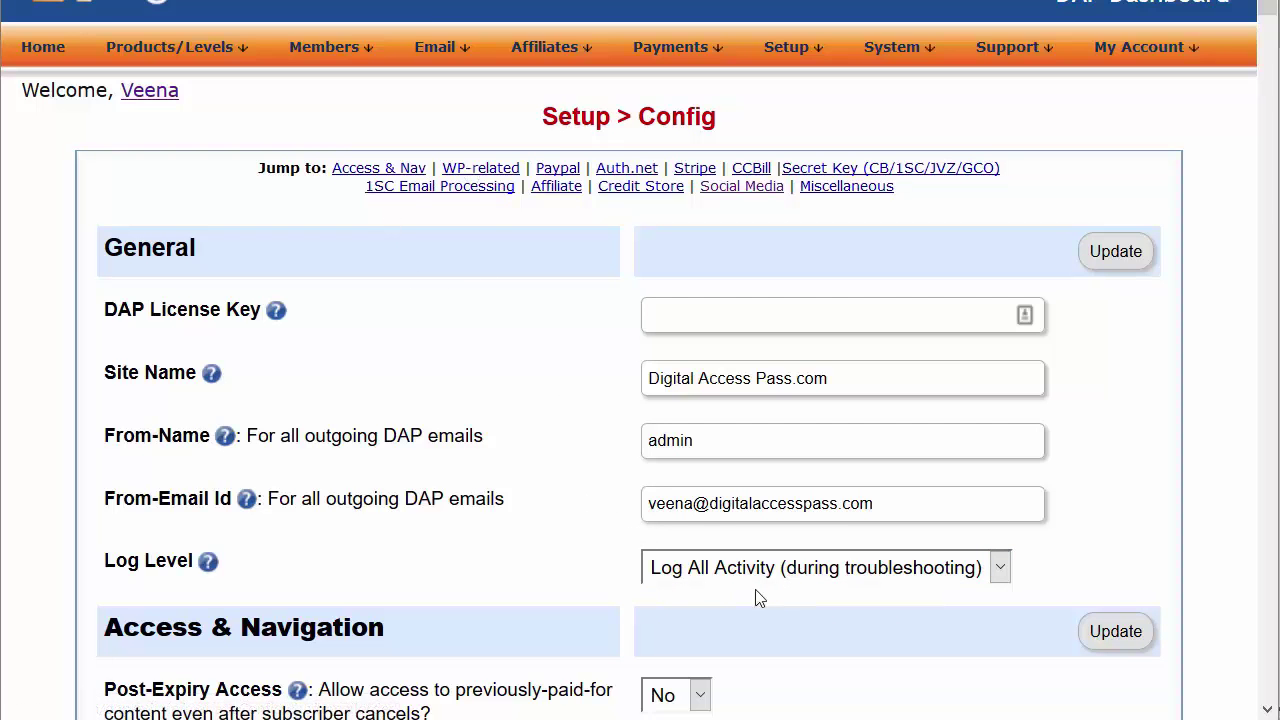
{"action": "left_click", "coordinate": [275, 310]}
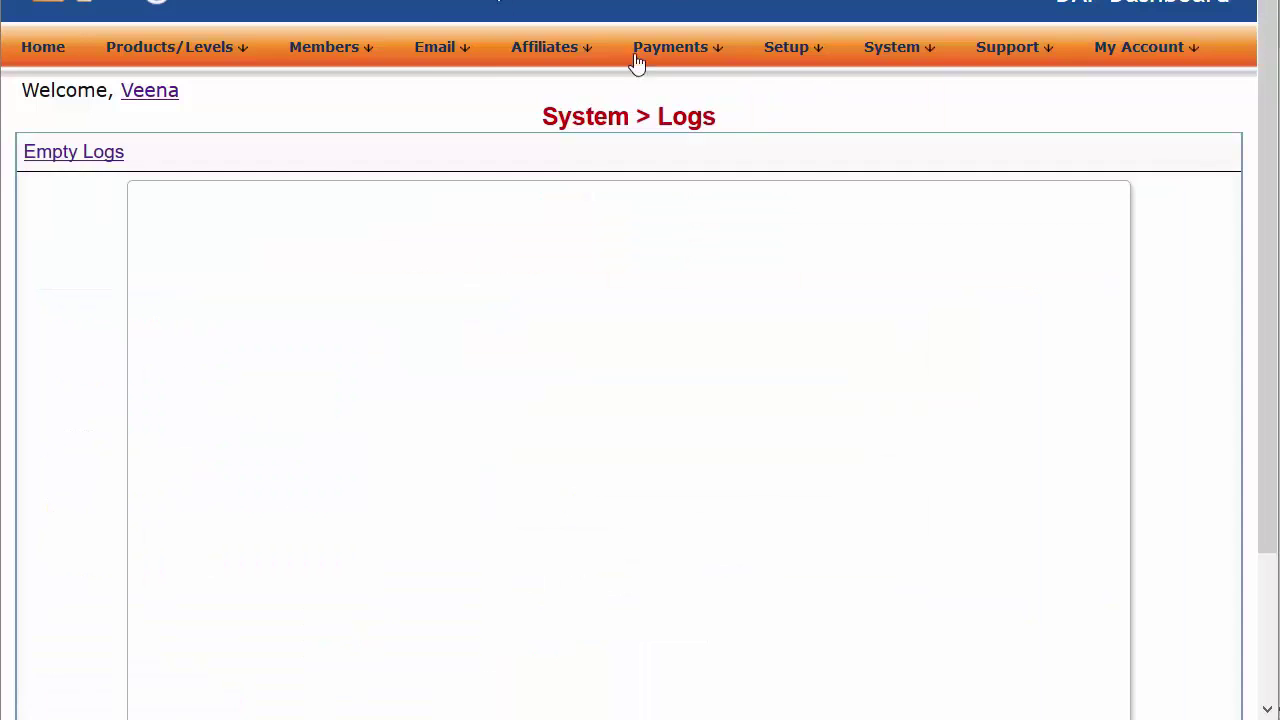
Go to System > Logs and empty all existing log entries
{"action": "mouse_move", "coordinate": [640, 52]}
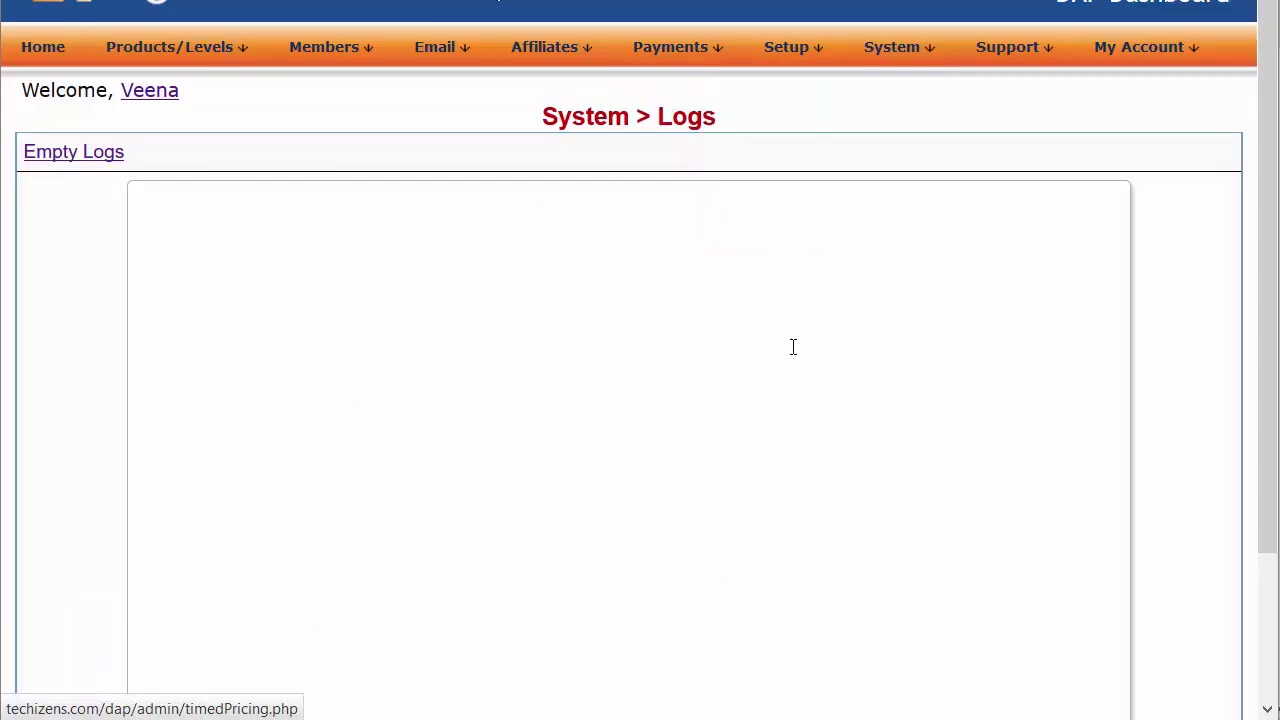
{"action": "mouse_move", "coordinate": [897, 55]}
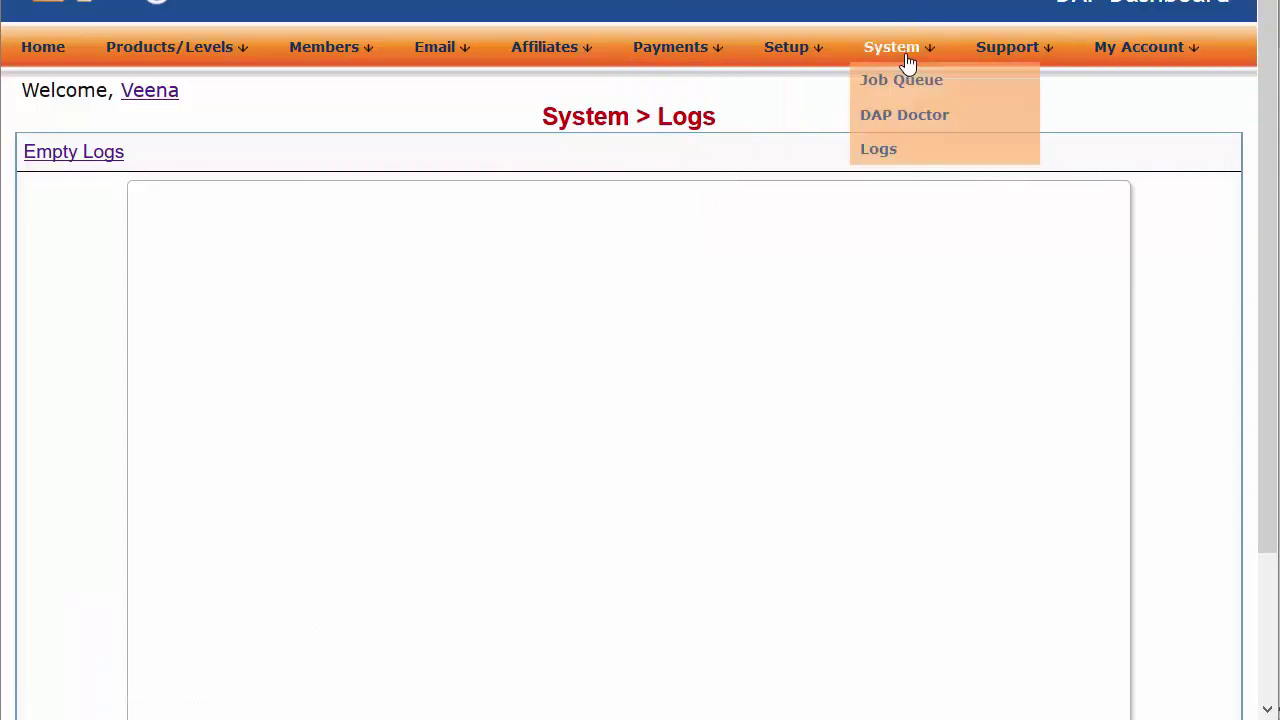
{"action": "left_click", "coordinate": [905, 154]}
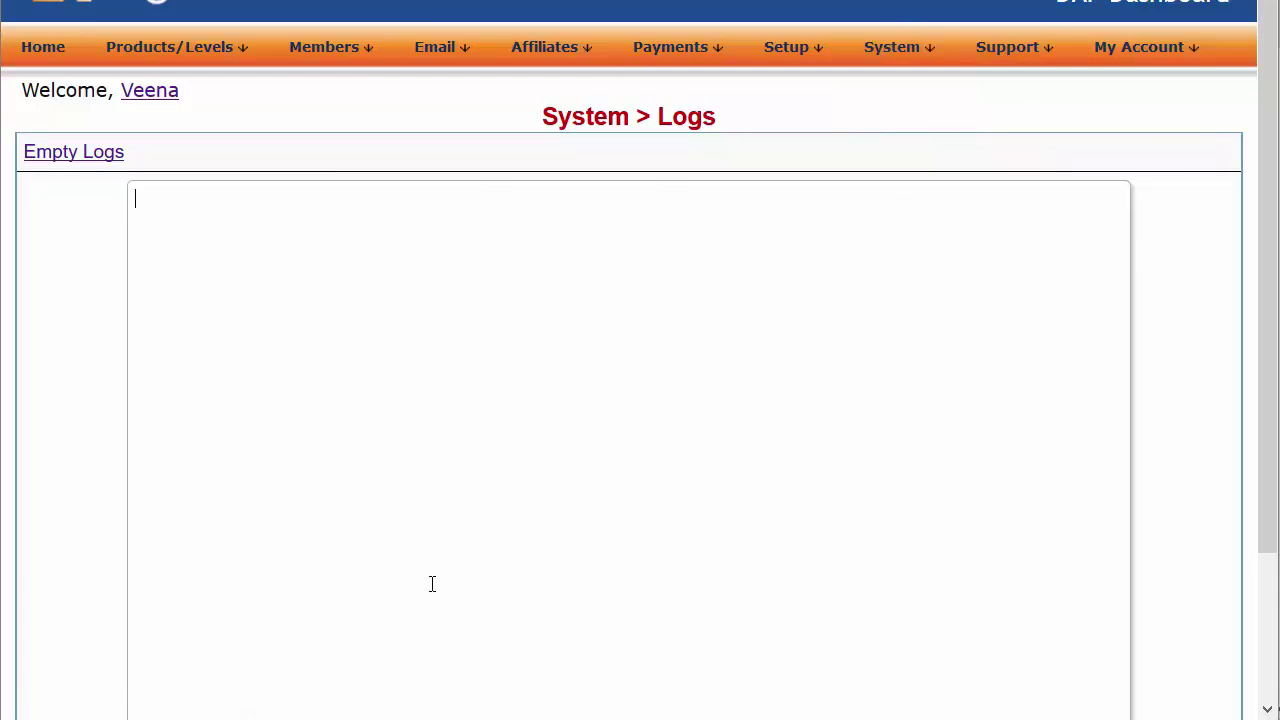
{"action": "left_click", "coordinate": [90, 155]}
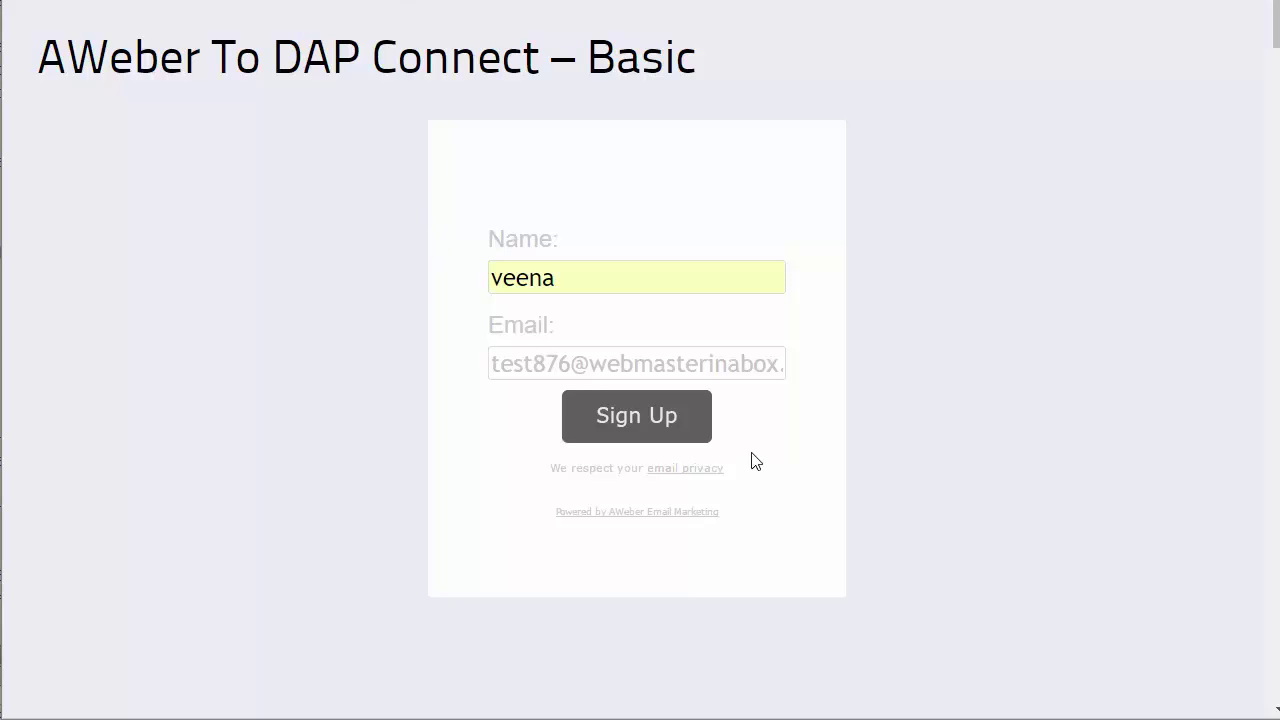
Submit the AWeber To DAP Connect – Basic form and tick 'I'm not a robot'
{"action": "left_click", "coordinate": [662, 421]}
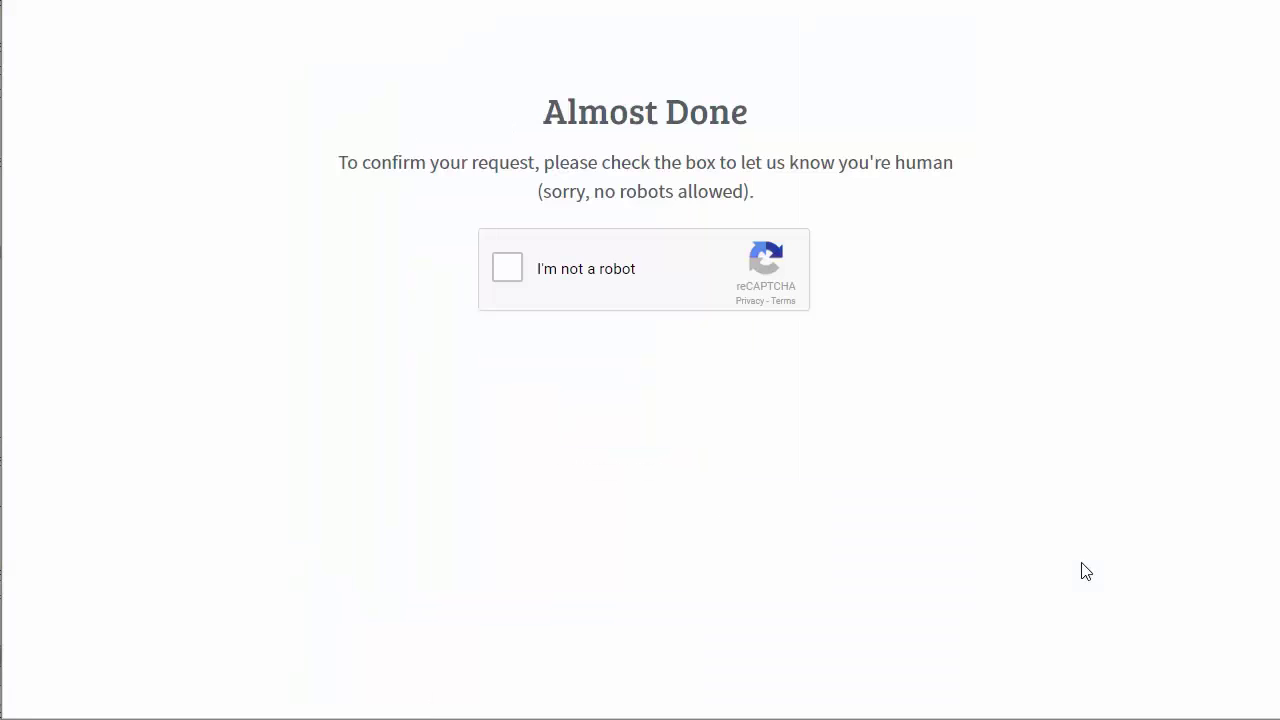
{"action": "left_click", "coordinate": [515, 279]}
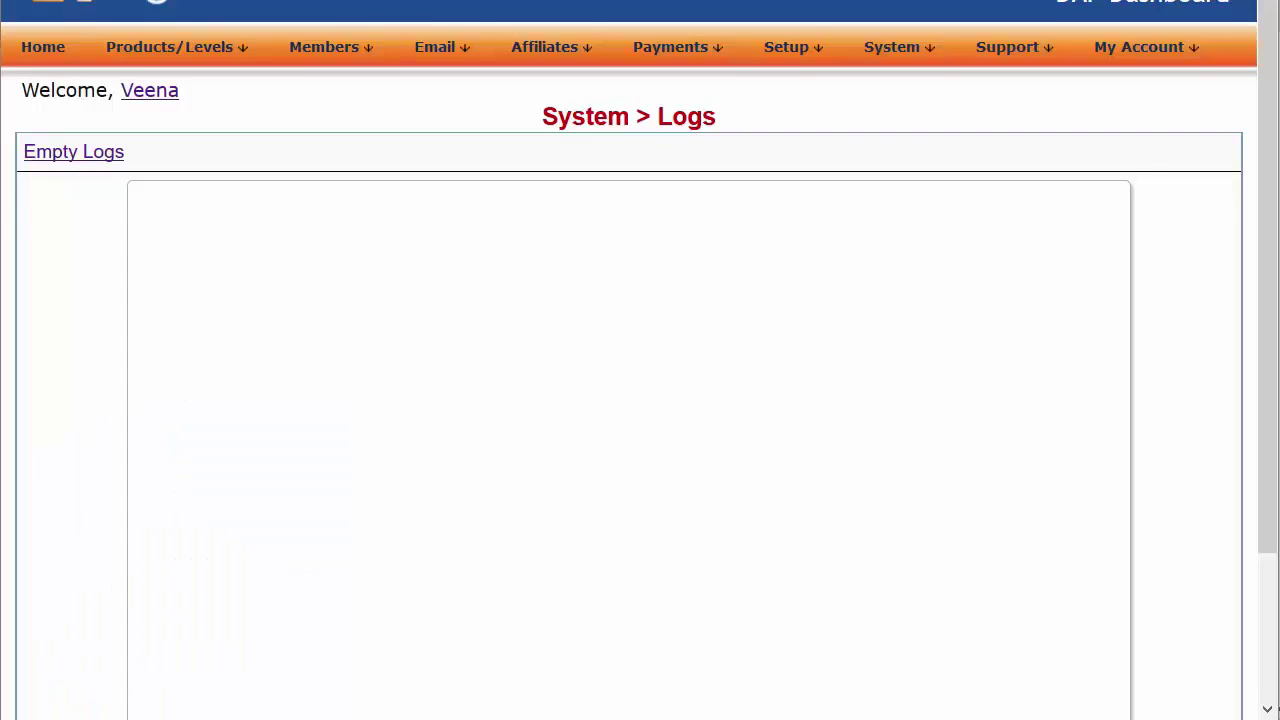
Reload System > Logs to show the new dapconnect entries like productId=1 and listname awlist4201744
{"action": "mouse_move", "coordinate": [898, 63]}
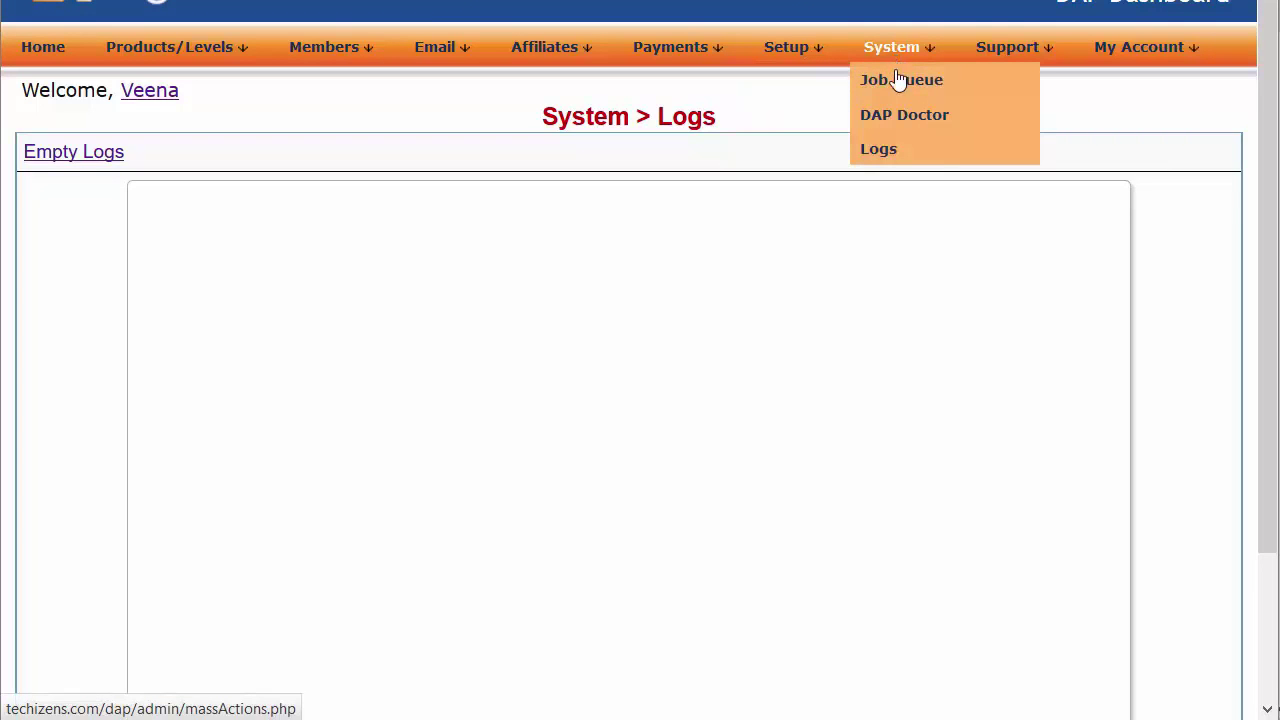
{"action": "left_click", "coordinate": [893, 160]}
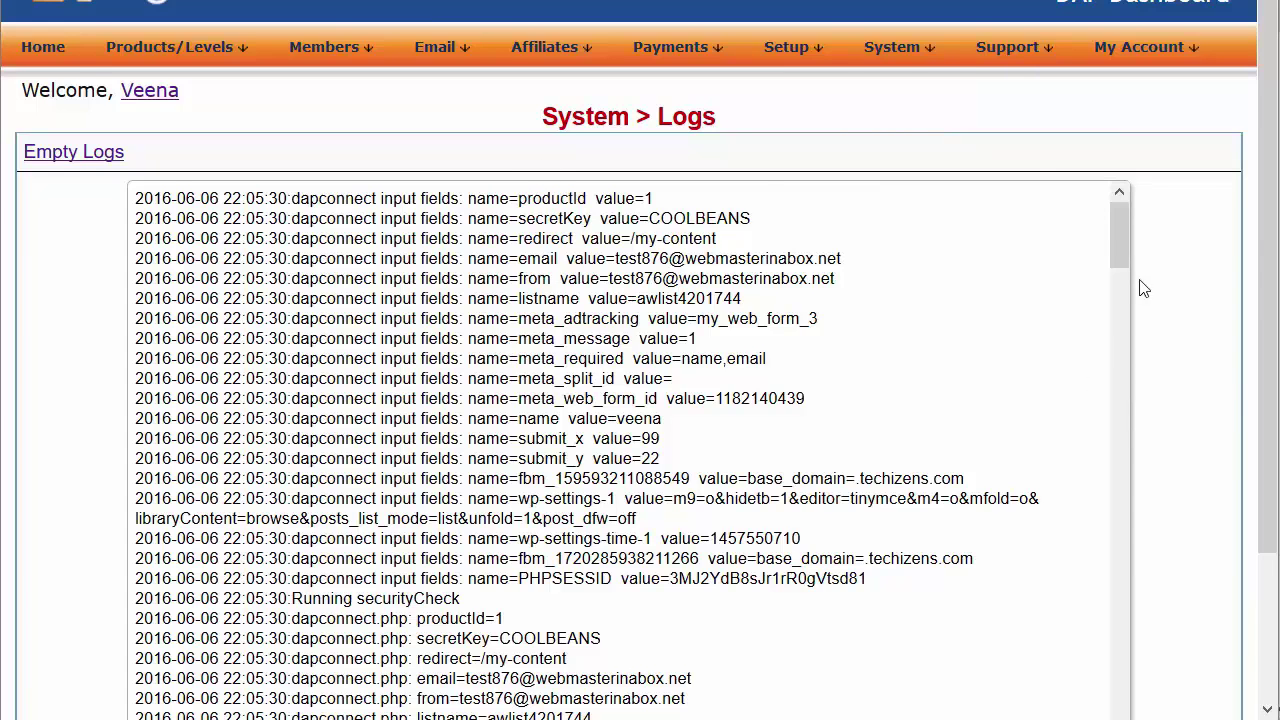
{"action": "mouse_move", "coordinate": [919, 60]}
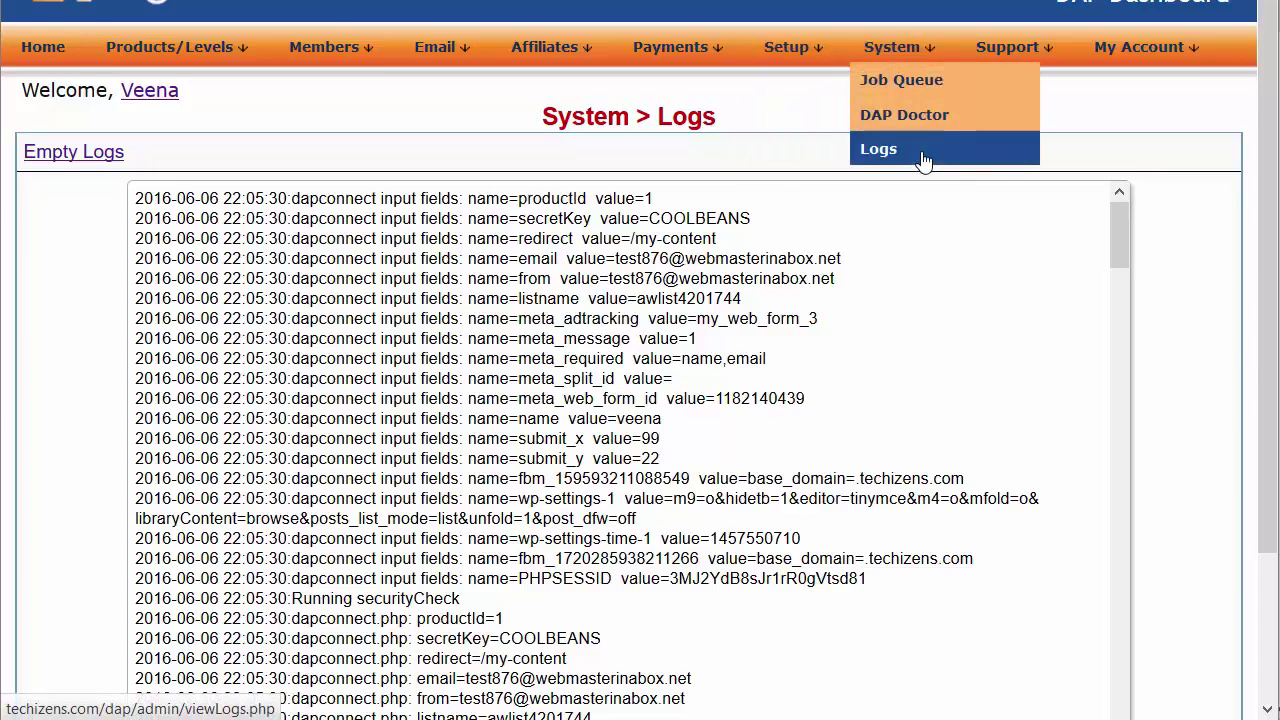
{"action": "left_click", "coordinate": [892, 252]}
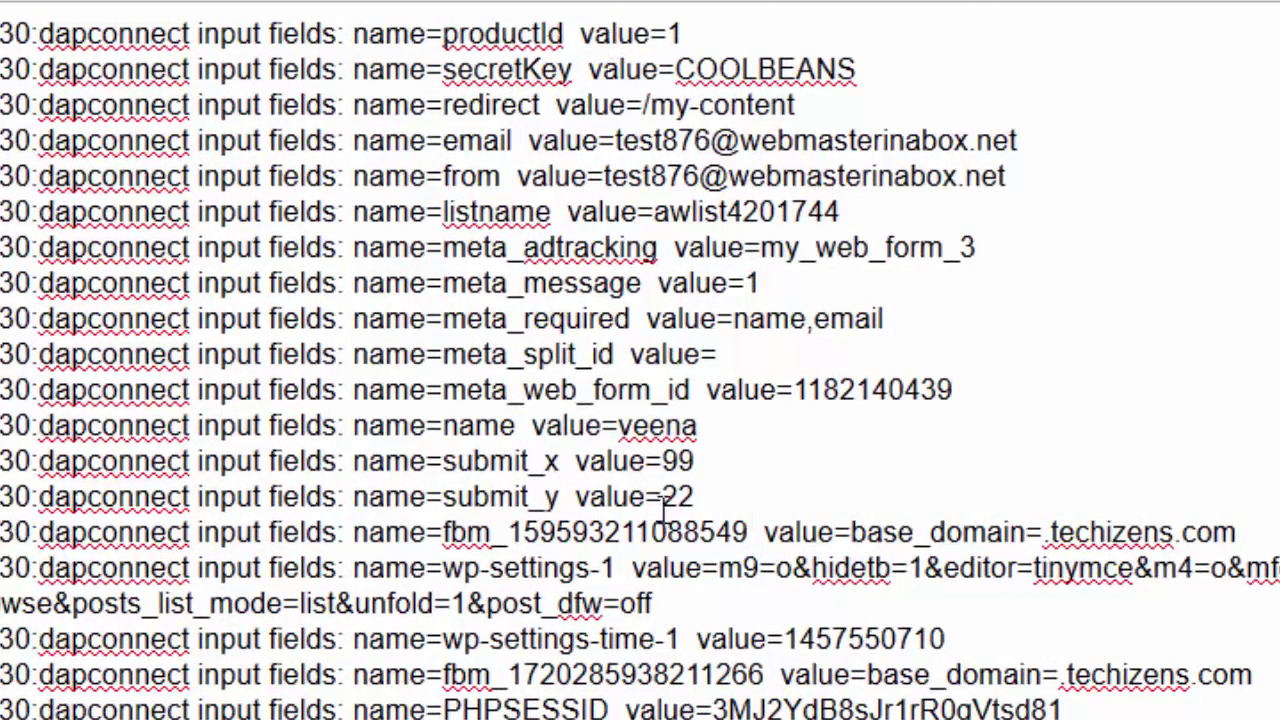
{"action": "double_click", "coordinate": [547, 72]}
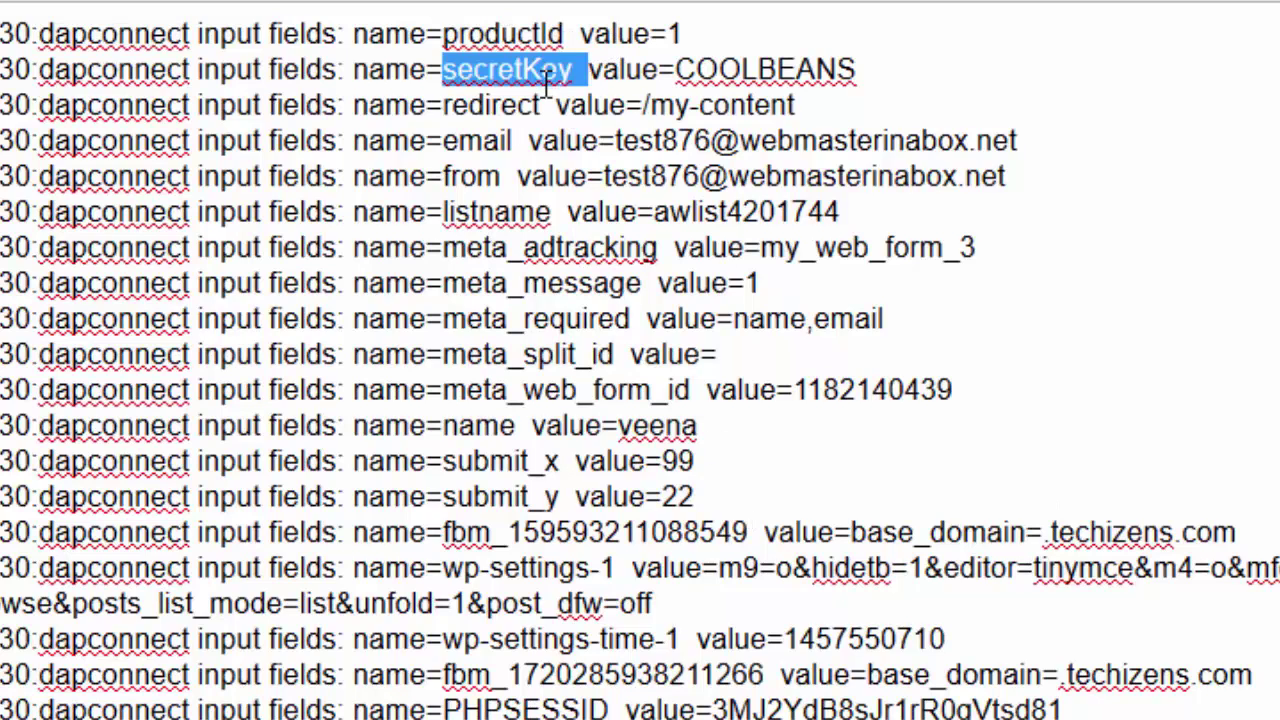
{"action": "left_click", "coordinate": [544, 30]}
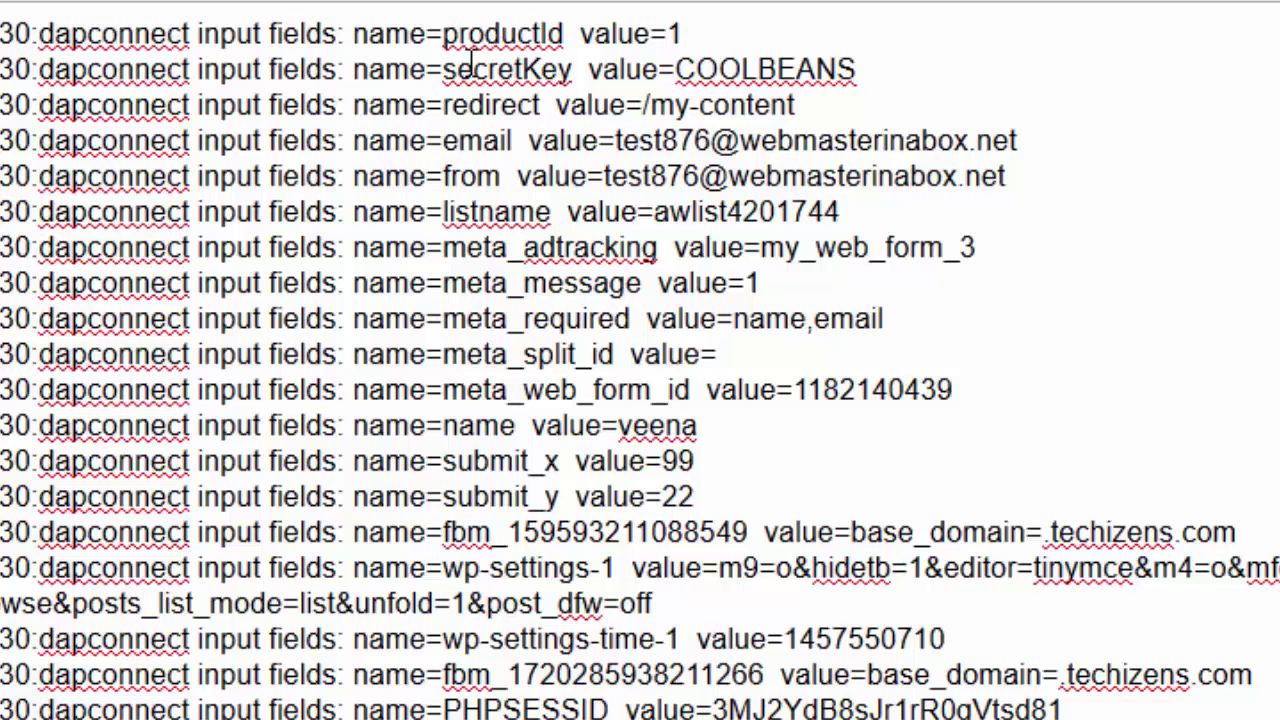
{"action": "left_click_drag", "start_coordinate": [457, 34], "coordinate": [558, 141]}
{"action": "left_click", "coordinate": [558, 141]}
{"action": "double_click", "coordinate": [505, 143]}
{"action": "left_click", "coordinate": [510, 138]}
{"action": "left_click_drag", "start_coordinate": [517, 140], "coordinate": [442, 140]}
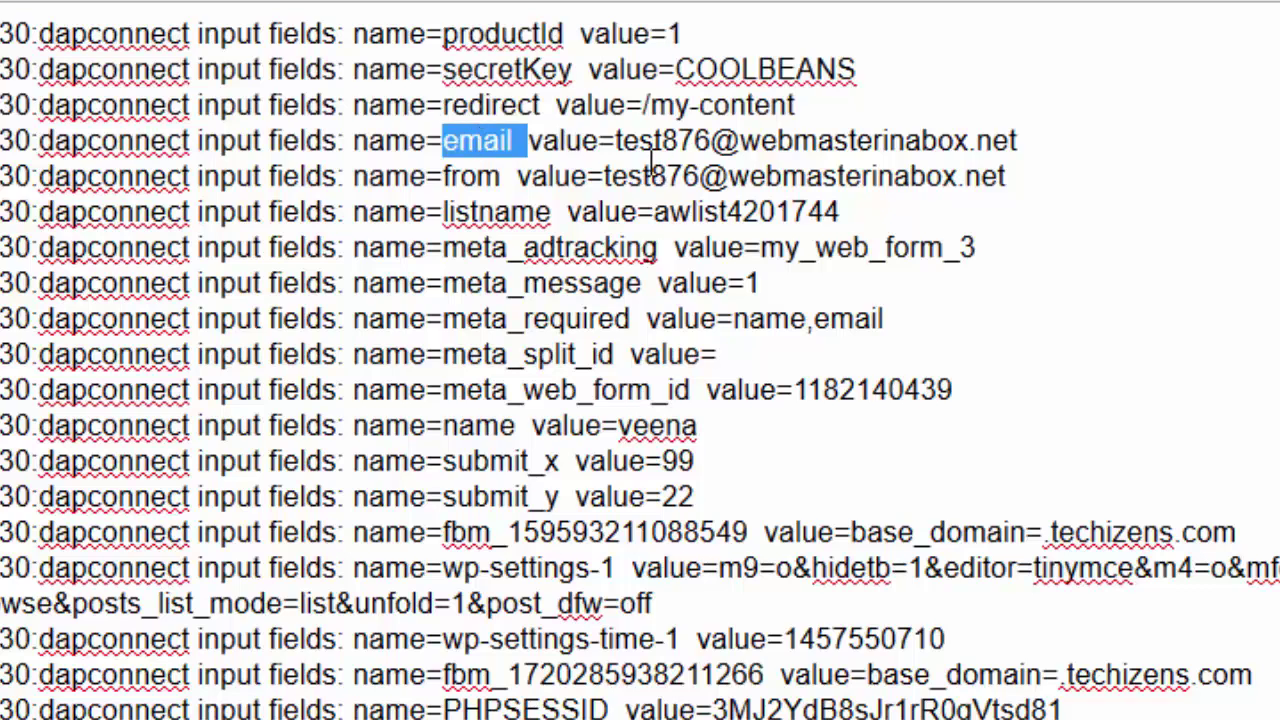
{"action": "left_click_drag", "start_coordinate": [653, 160], "coordinate": [1211, 134]}
{"action": "left_click", "coordinate": [566, 143]}
{"action": "left_click_drag", "start_coordinate": [512, 140], "coordinate": [443, 140]}
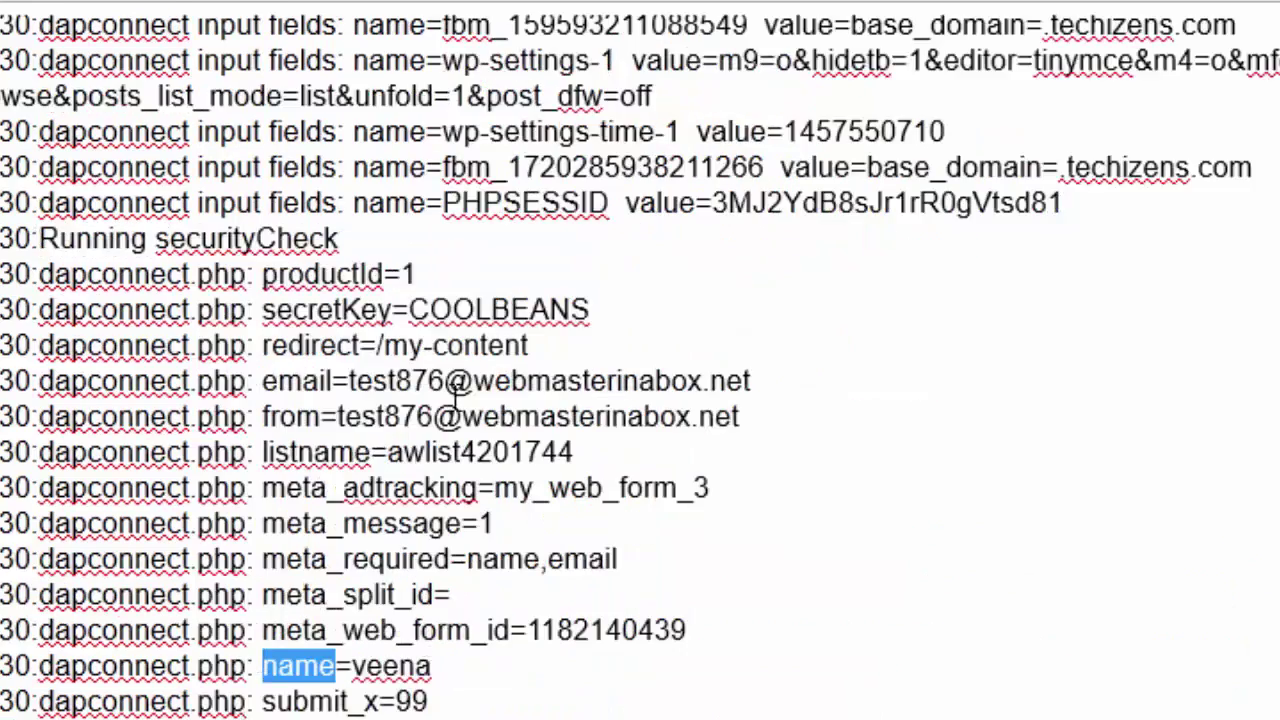
{"action": "scroll", "coordinate": [456, 380], "scroll_direction": "up", "scroll_amount": 5}
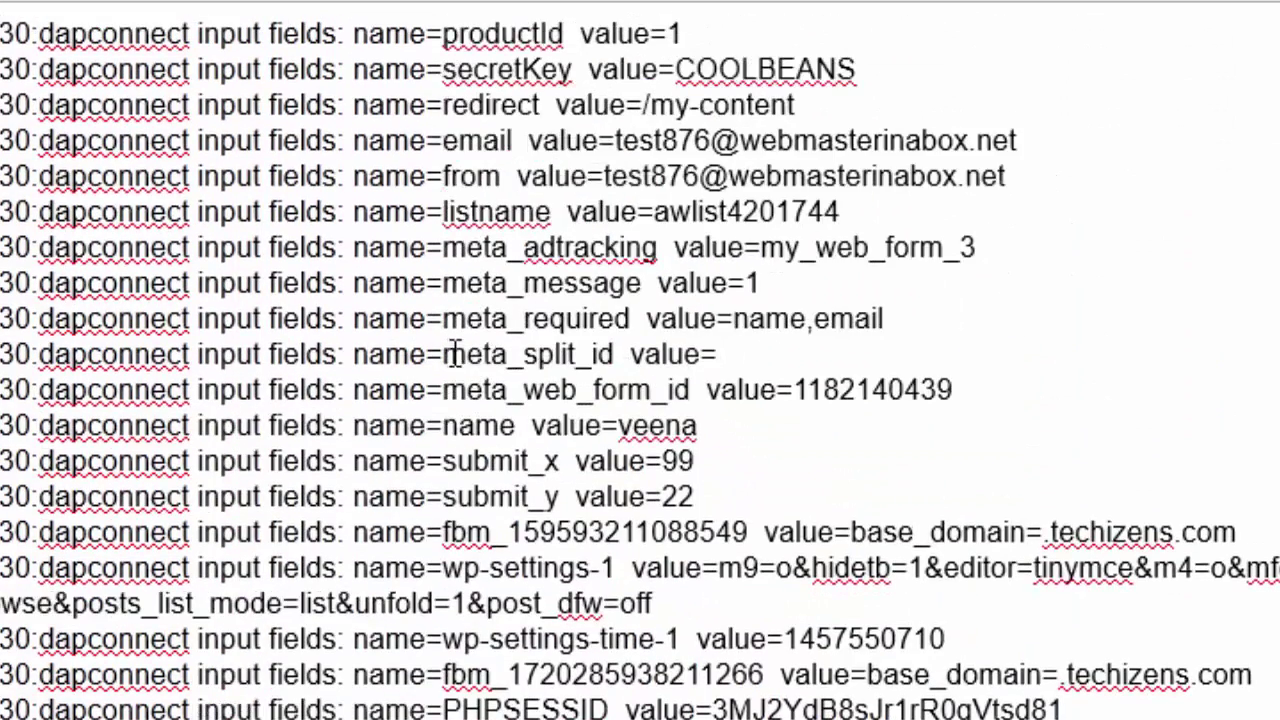
{"action": "double_click", "coordinate": [503, 426]}
{"action": "triple_click", "coordinate": [696, 426]}
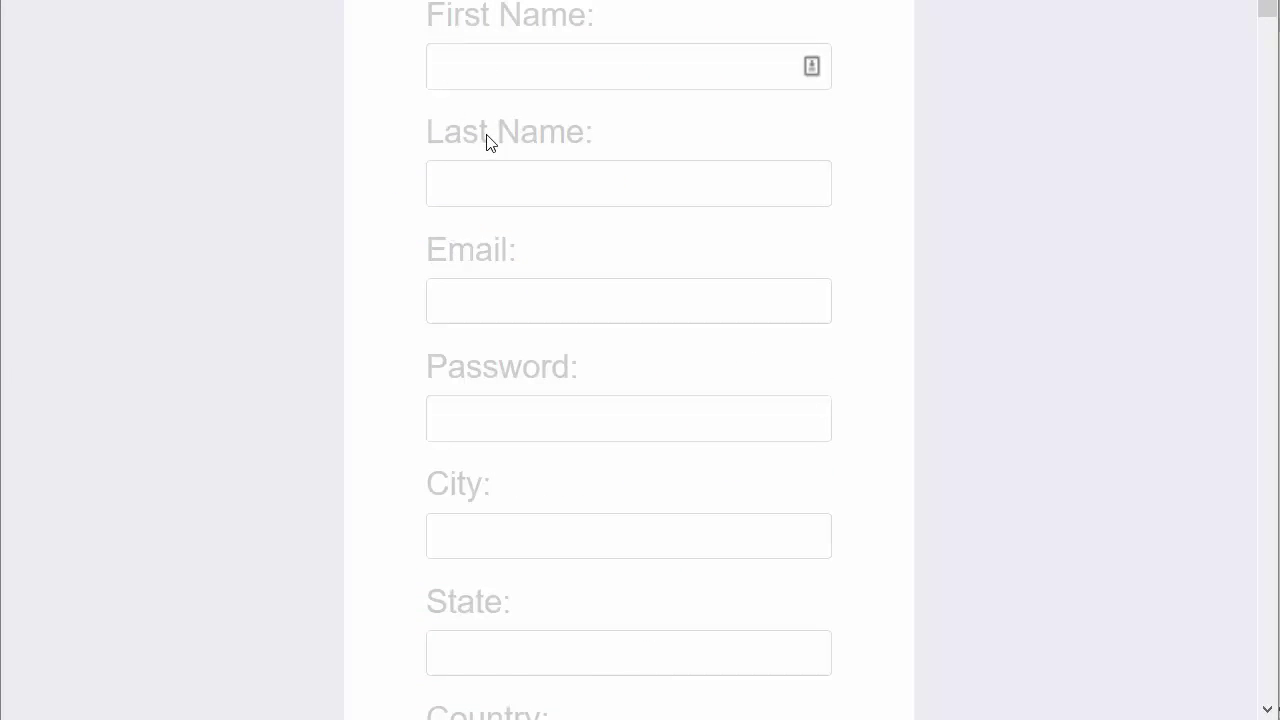
Enter the test subscriber's name and e-mail, City san diego, State CA, Country United States
{"action": "left_click", "coordinate": [497, 63]}
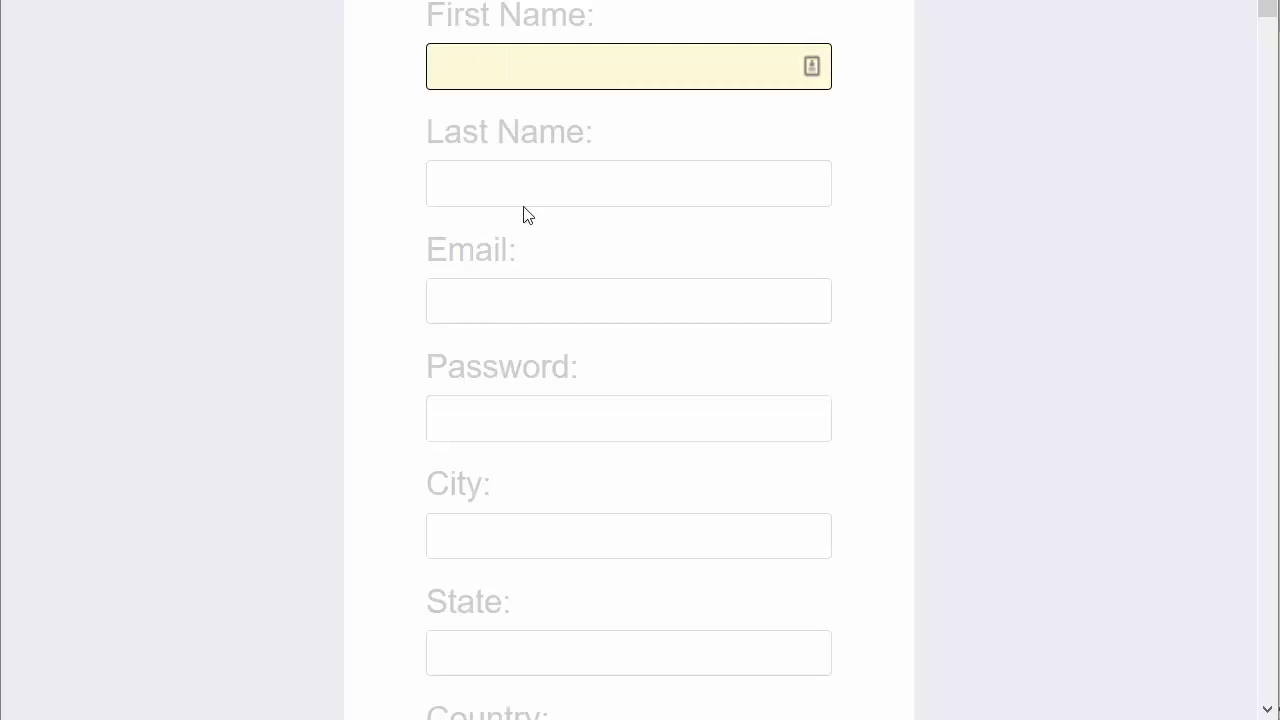
{"action": "scroll", "coordinate": [505, 295], "scroll_direction": "down", "scroll_amount": 3}
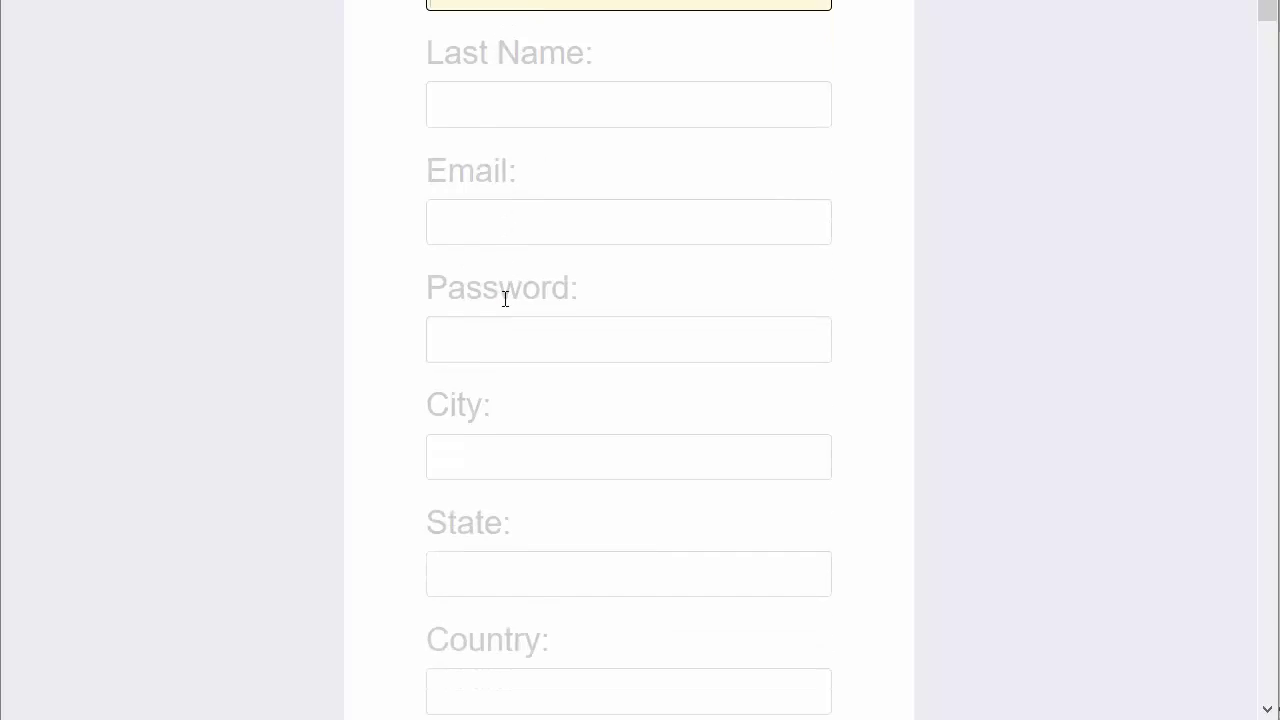
{"action": "scroll", "coordinate": [490, 220], "scroll_direction": "up", "scroll_amount": 2}
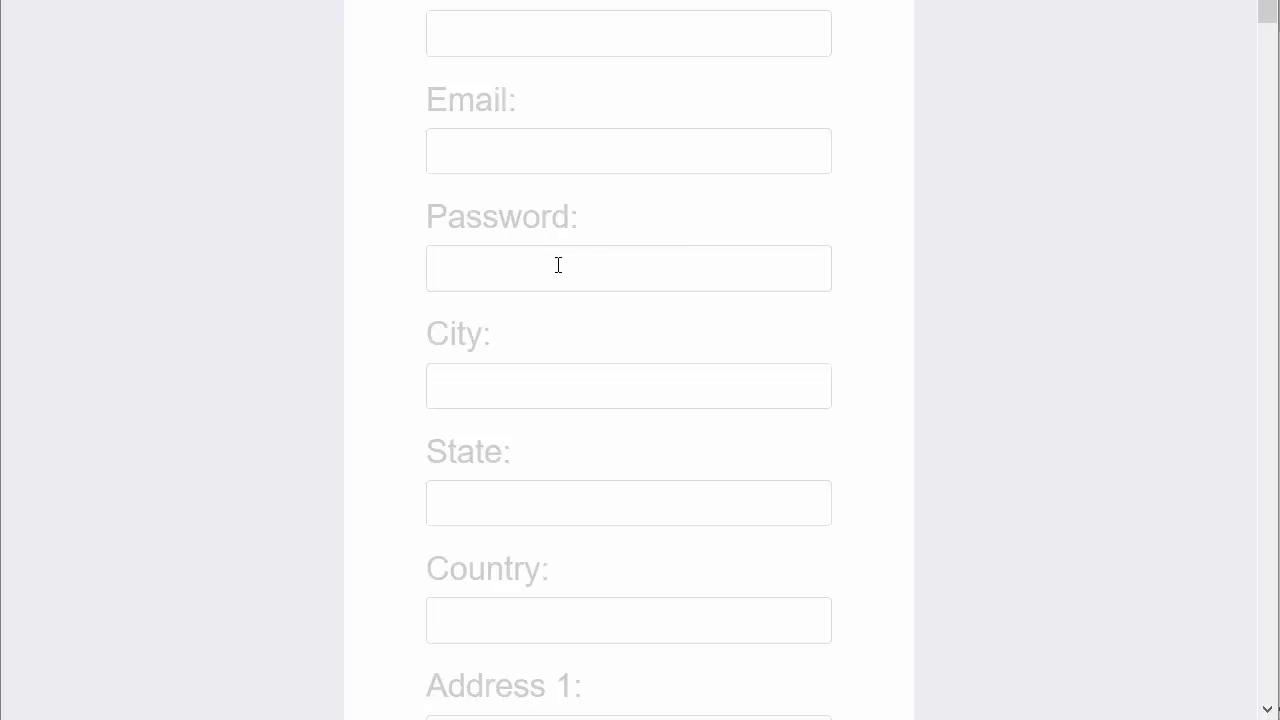
{"action": "scroll", "coordinate": [558, 265], "scroll_direction": "up", "scroll_amount": 3}
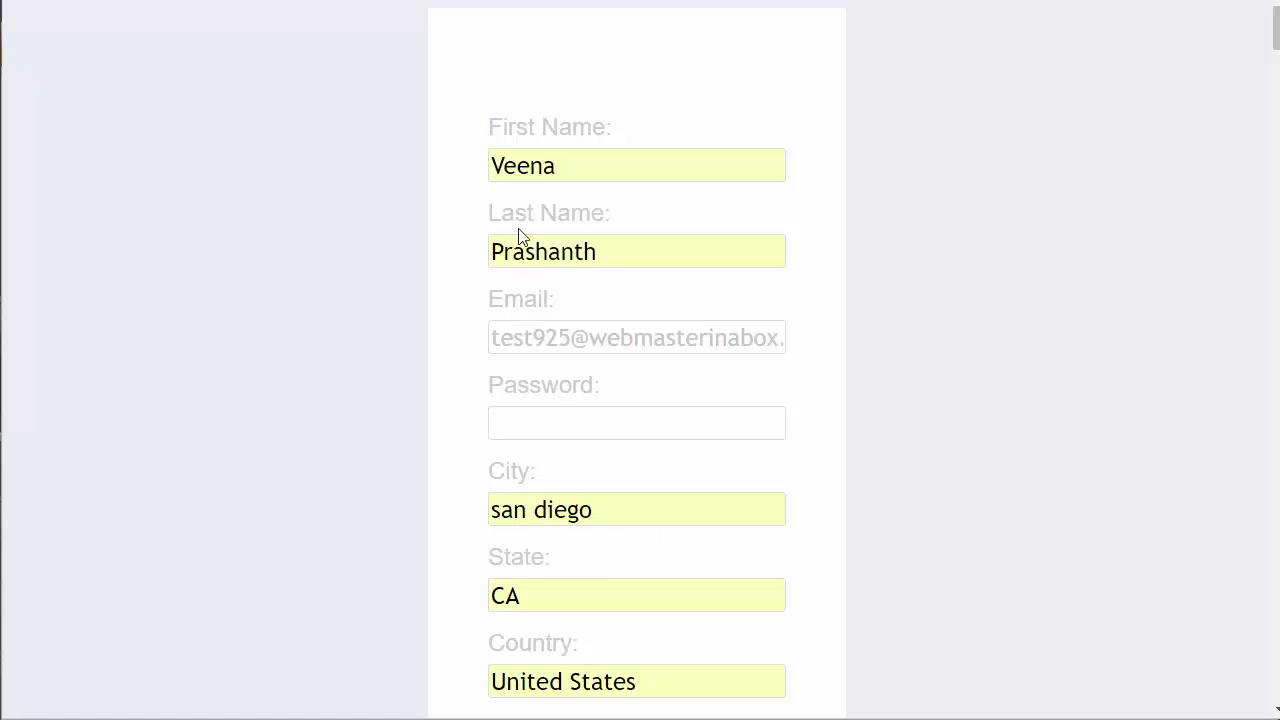
{"action": "scroll", "coordinate": [580, 500], "scroll_direction": "down", "scroll_amount": 2}
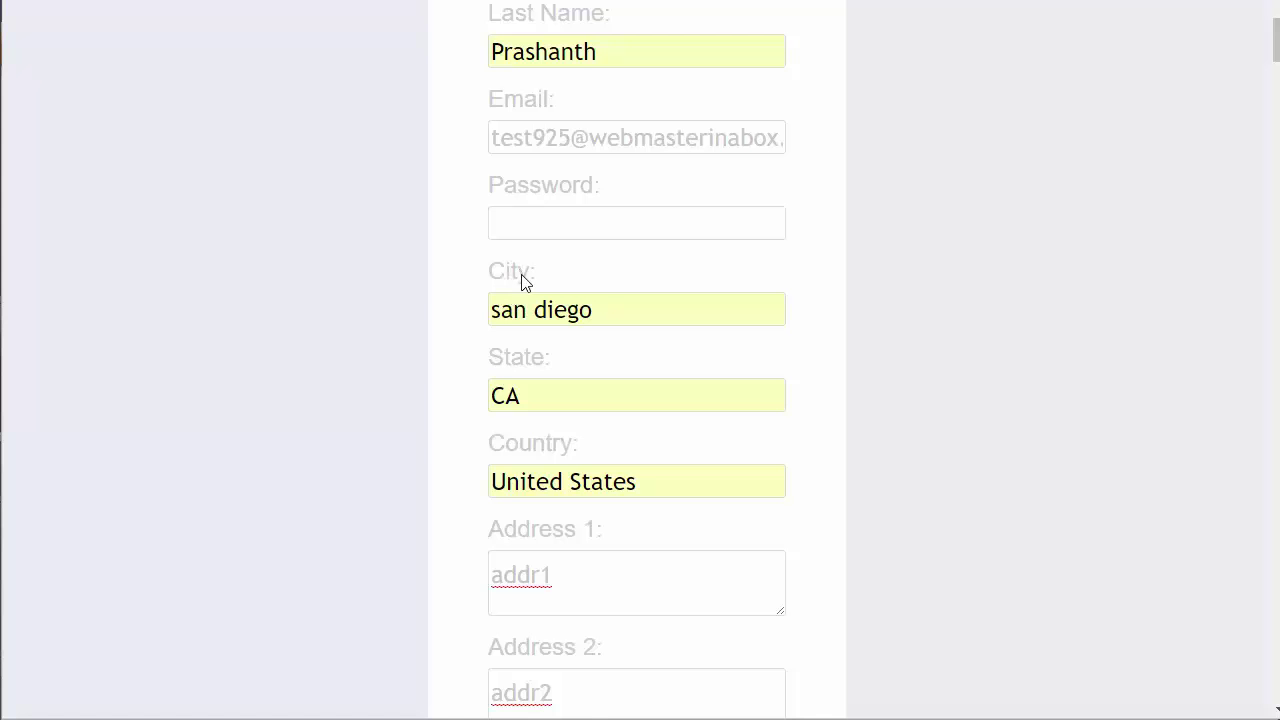
{"action": "scroll", "coordinate": [506, 330], "scroll_direction": "up", "scroll_amount": 2}
{"action": "scroll", "coordinate": [556, 373], "scroll_direction": "up", "scroll_amount": 3}
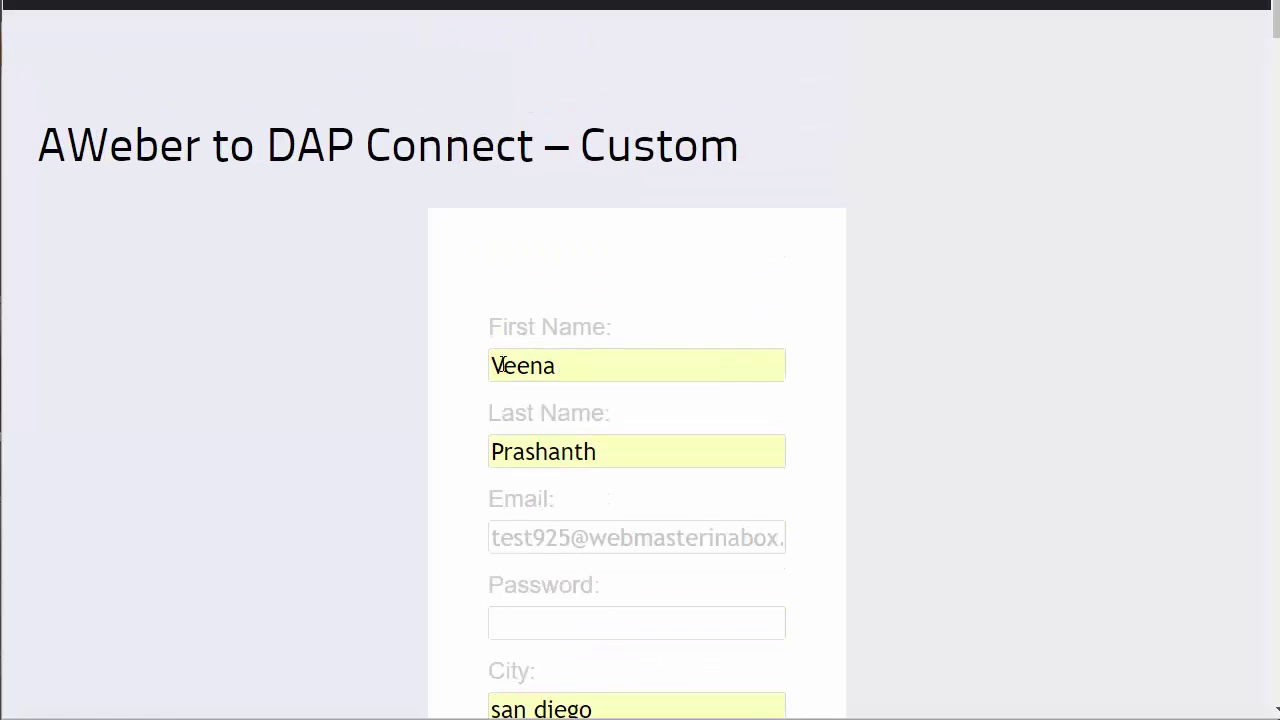
{"action": "scroll", "coordinate": [500, 394], "scroll_direction": "down", "scroll_amount": 3}
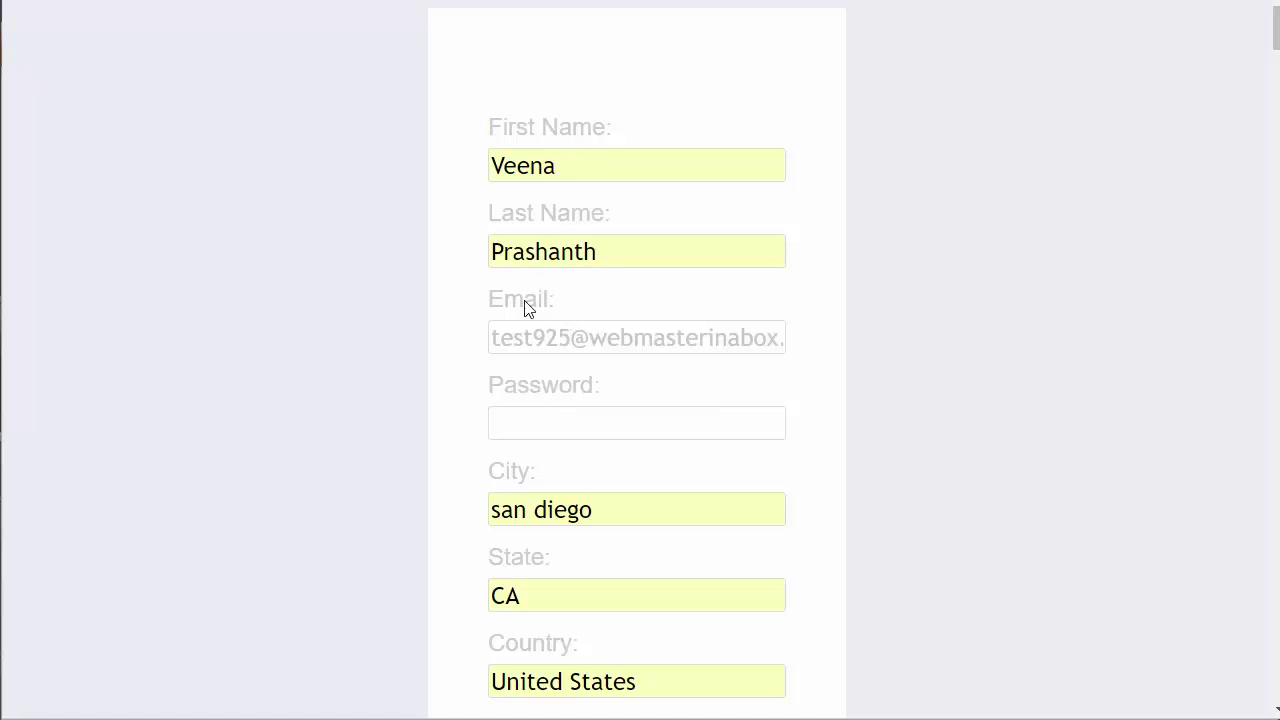
{"action": "scroll", "coordinate": [520, 345], "scroll_direction": "down", "scroll_amount": 2}
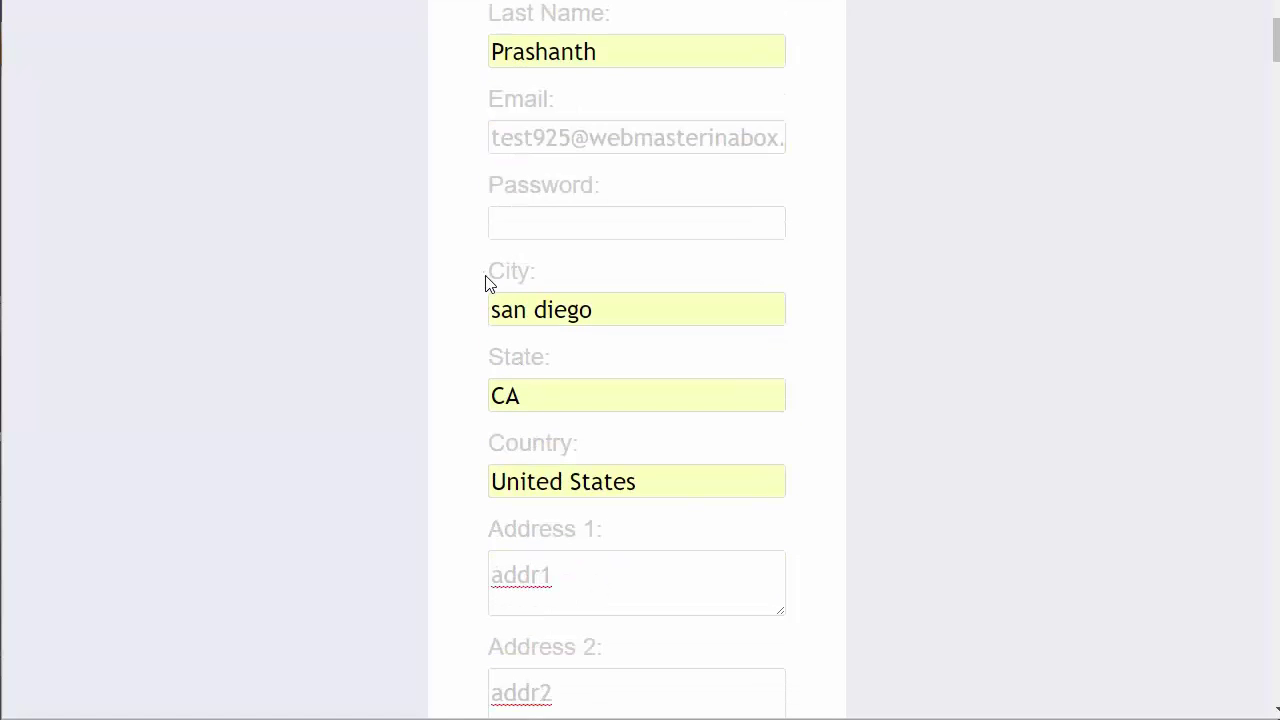
Highlight the City, State, Country and Address 1 labels, scrolling through the form to review them
{"action": "left_click_drag", "start_coordinate": [488, 278], "coordinate": [543, 271]}
{"action": "left_click_drag", "start_coordinate": [489, 358], "coordinate": [563, 374]}
{"action": "left_click_drag", "start_coordinate": [488, 443], "coordinate": [583, 480]}
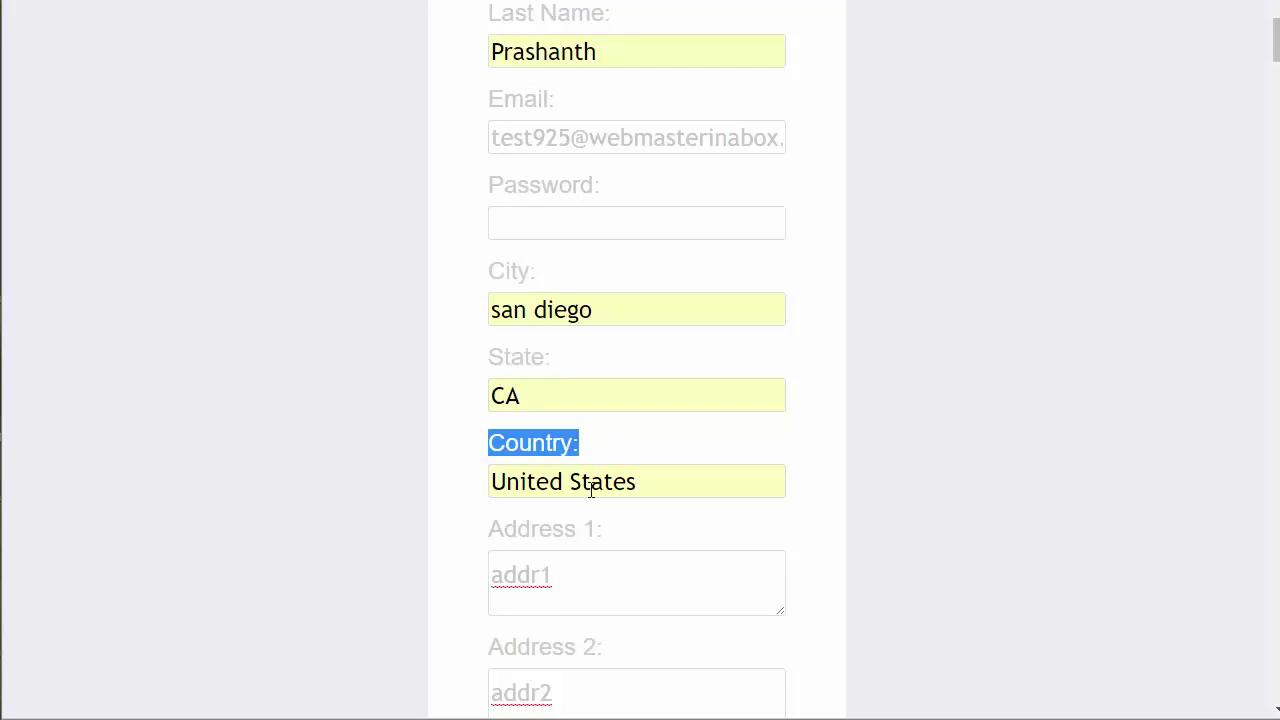
{"action": "left_click_drag", "start_coordinate": [605, 529], "coordinate": [454, 528]}
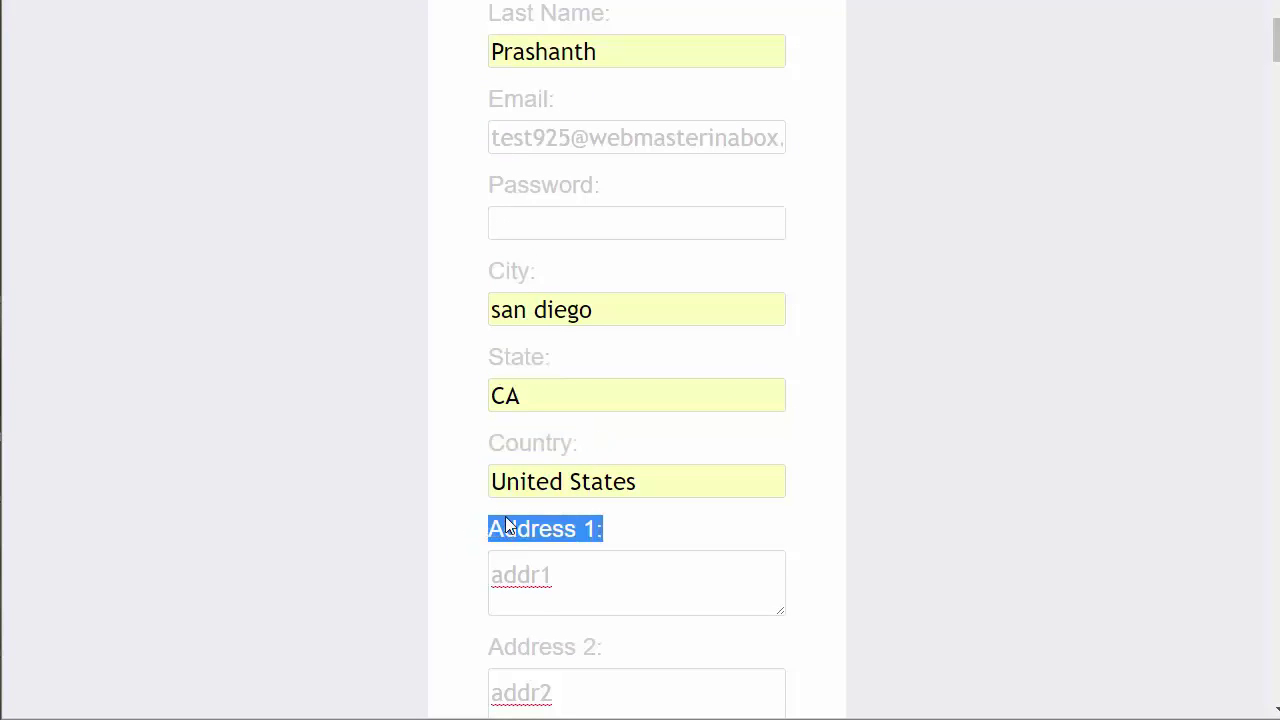
{"action": "scroll", "coordinate": [503, 510], "scroll_direction": "down", "scroll_amount": 1}
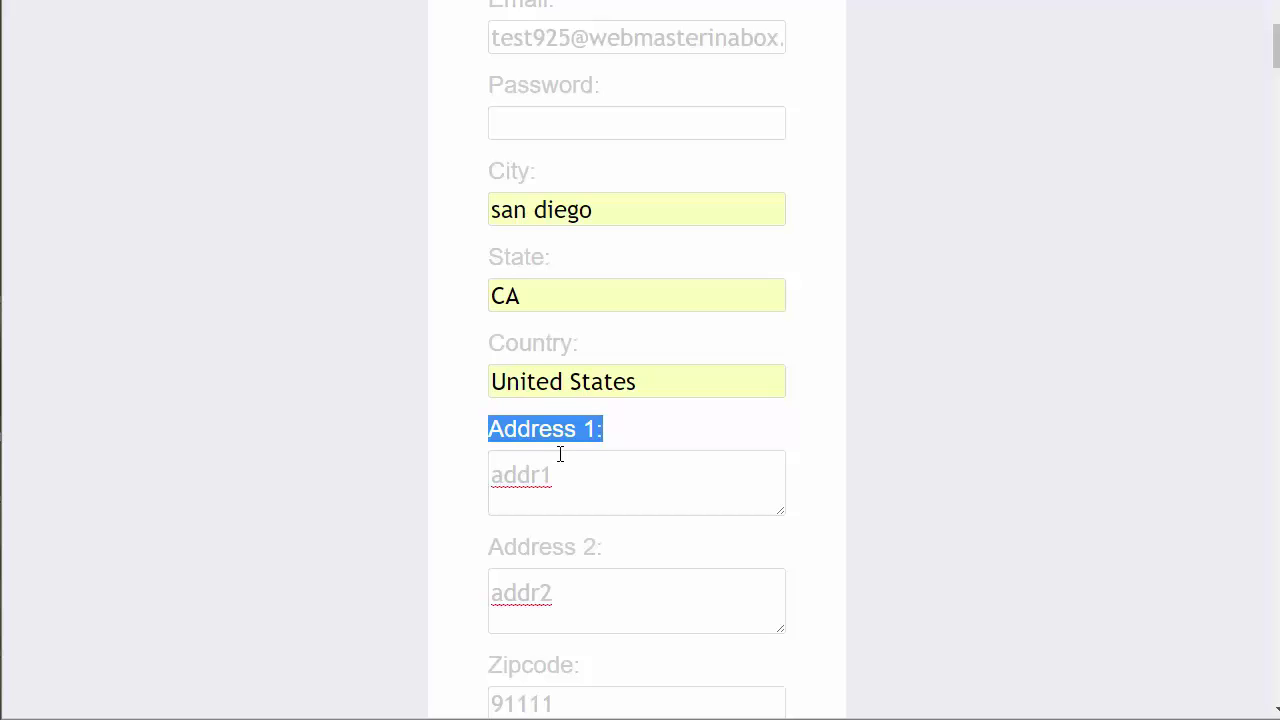
{"action": "scroll", "coordinate": [416, 291], "scroll_direction": "up", "scroll_amount": 2}
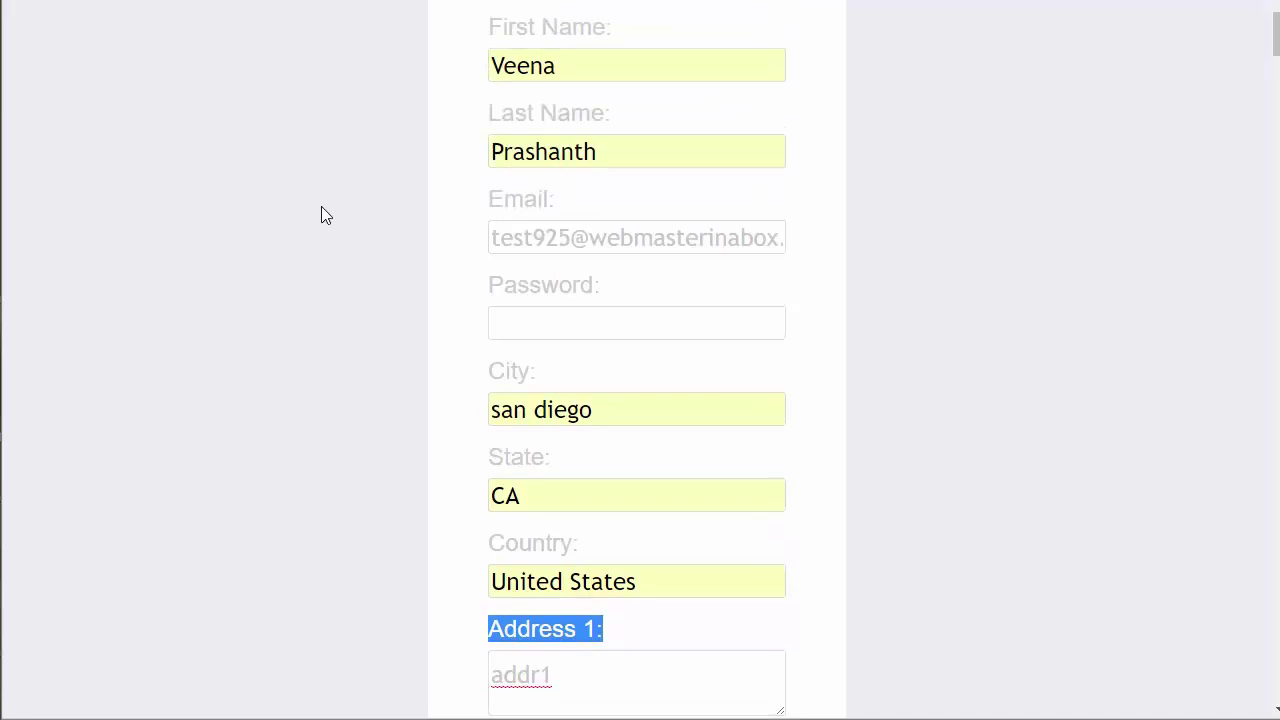
{"action": "scroll", "coordinate": [321, 208], "scroll_direction": "up", "scroll_amount": 1}
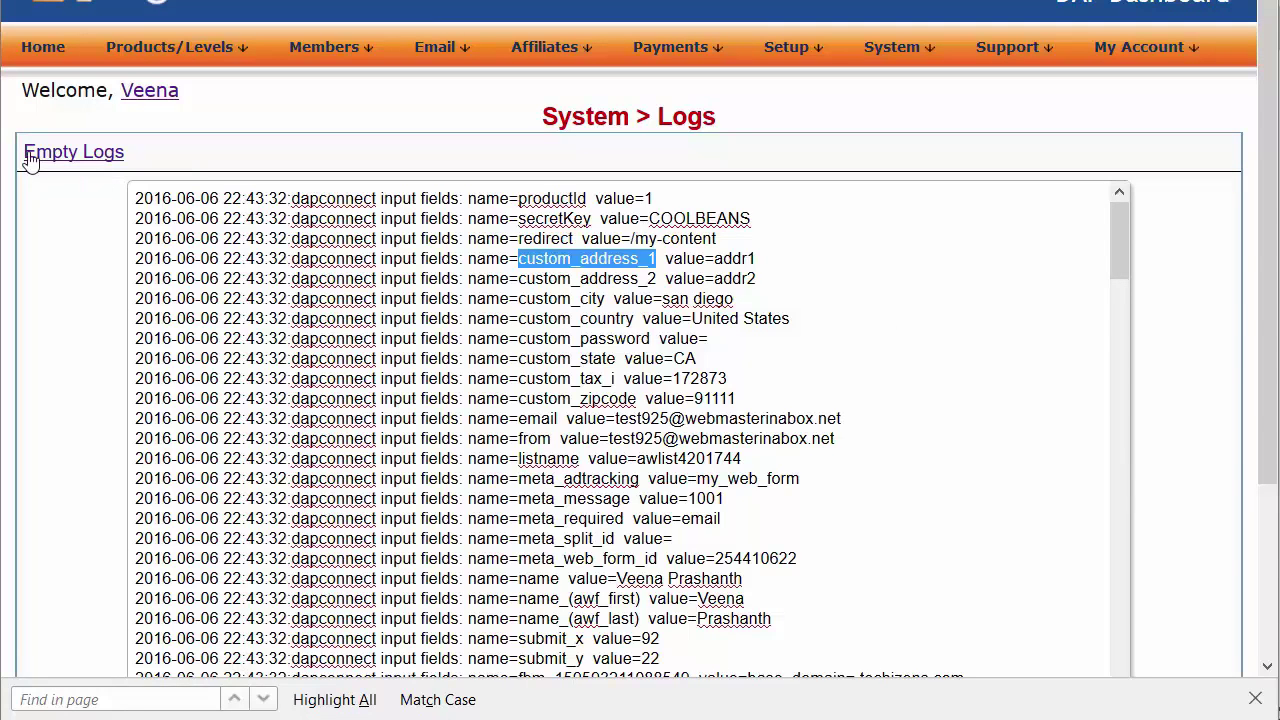
Submit the test sign-up form to AWeber
{"action": "scroll", "coordinate": [195, 295], "scroll_direction": "down", "scroll_amount": 1}
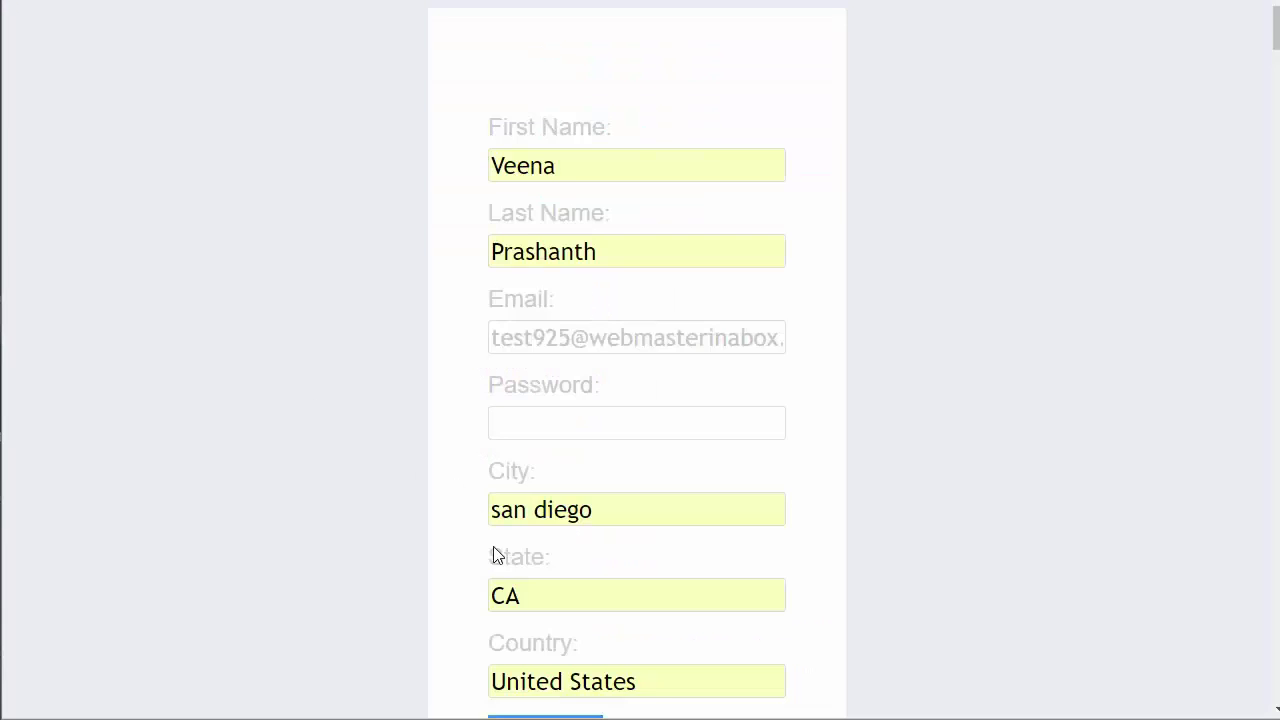
{"action": "scroll", "coordinate": [491, 271], "scroll_direction": "down", "scroll_amount": 5}
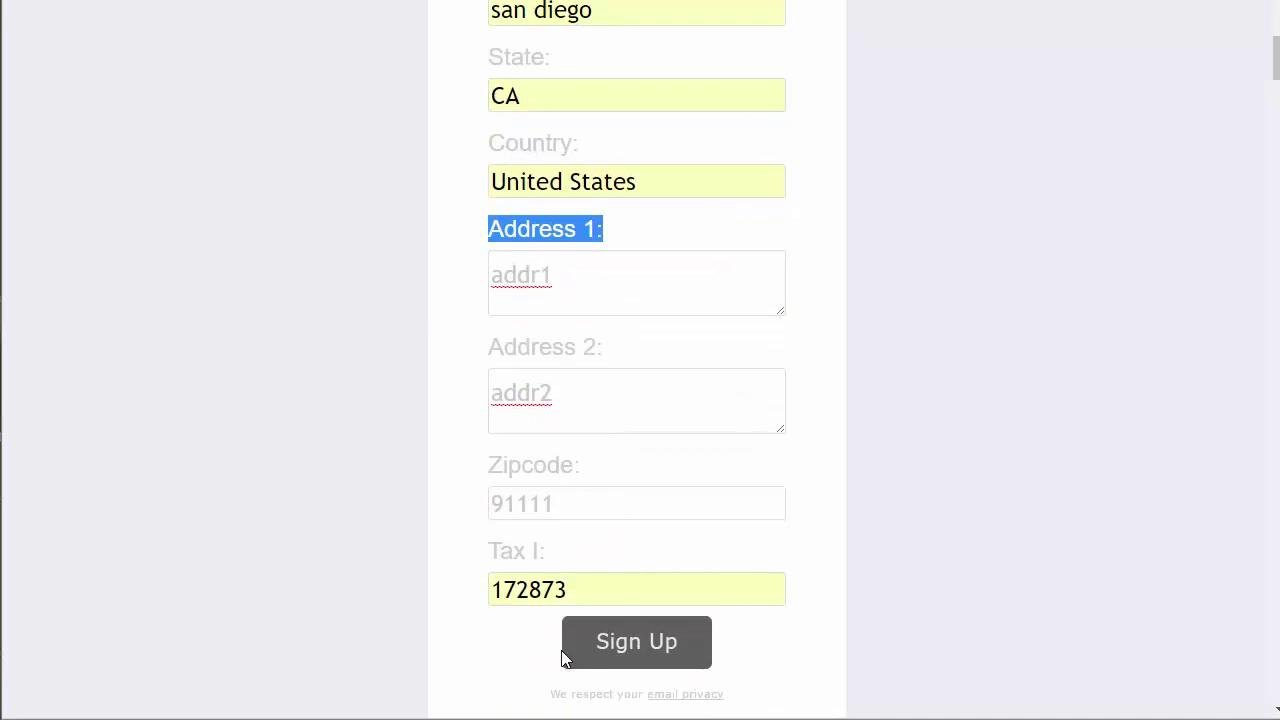
{"action": "left_click", "coordinate": [566, 648]}
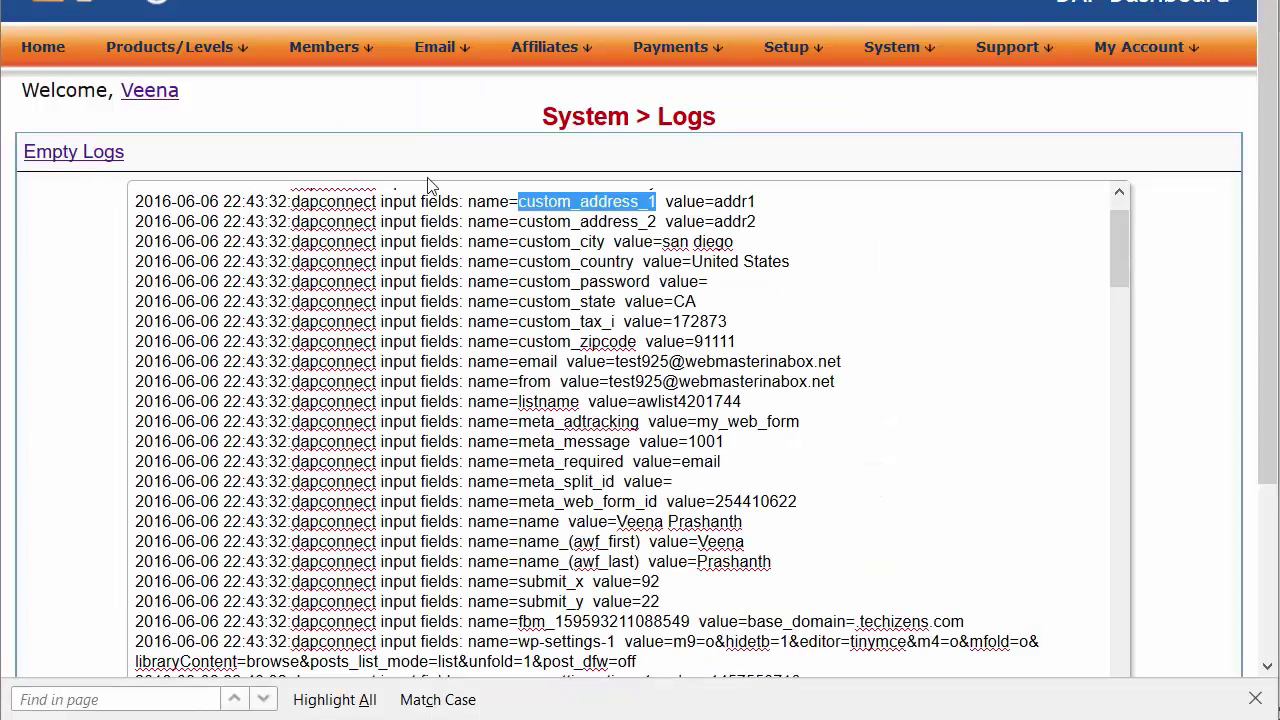
In the DAP log, mark secretKey and custom_address_1 with its addr1 value
{"action": "left_click", "coordinate": [745, 261]}
{"action": "scroll", "coordinate": [480, 327], "scroll_direction": "up", "scroll_amount": 1}
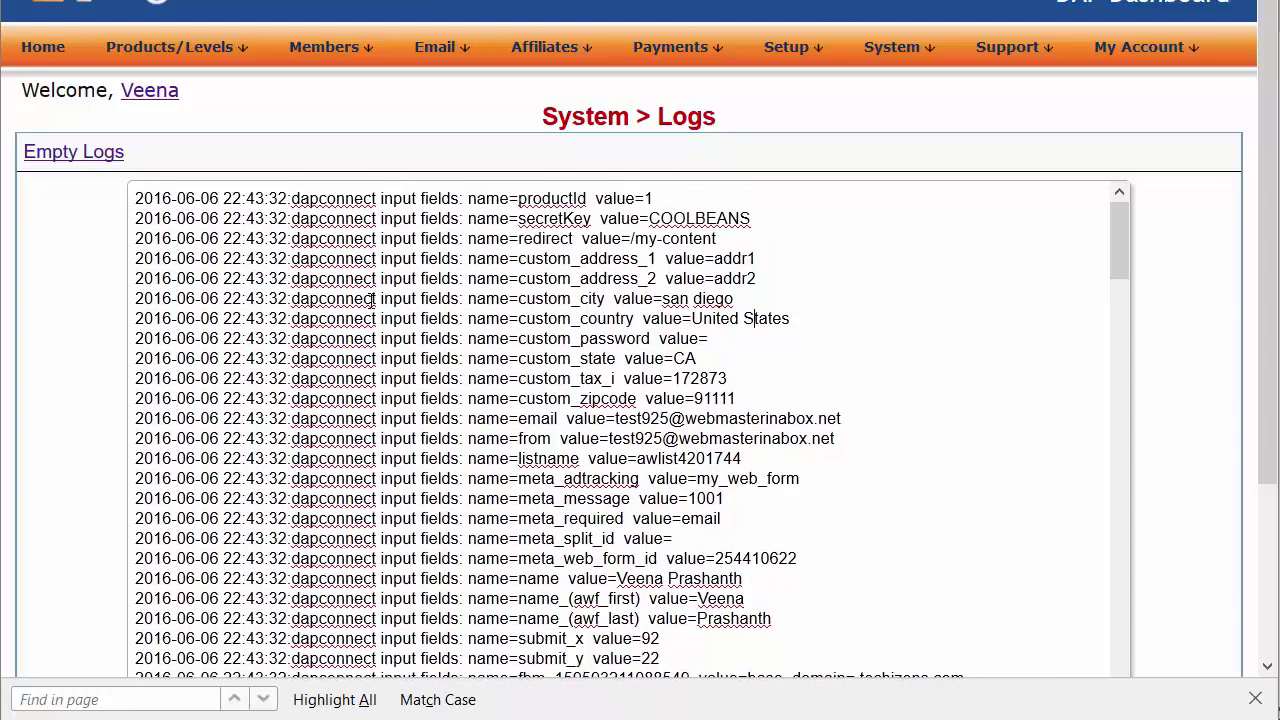
{"action": "double_click", "coordinate": [546, 218]}
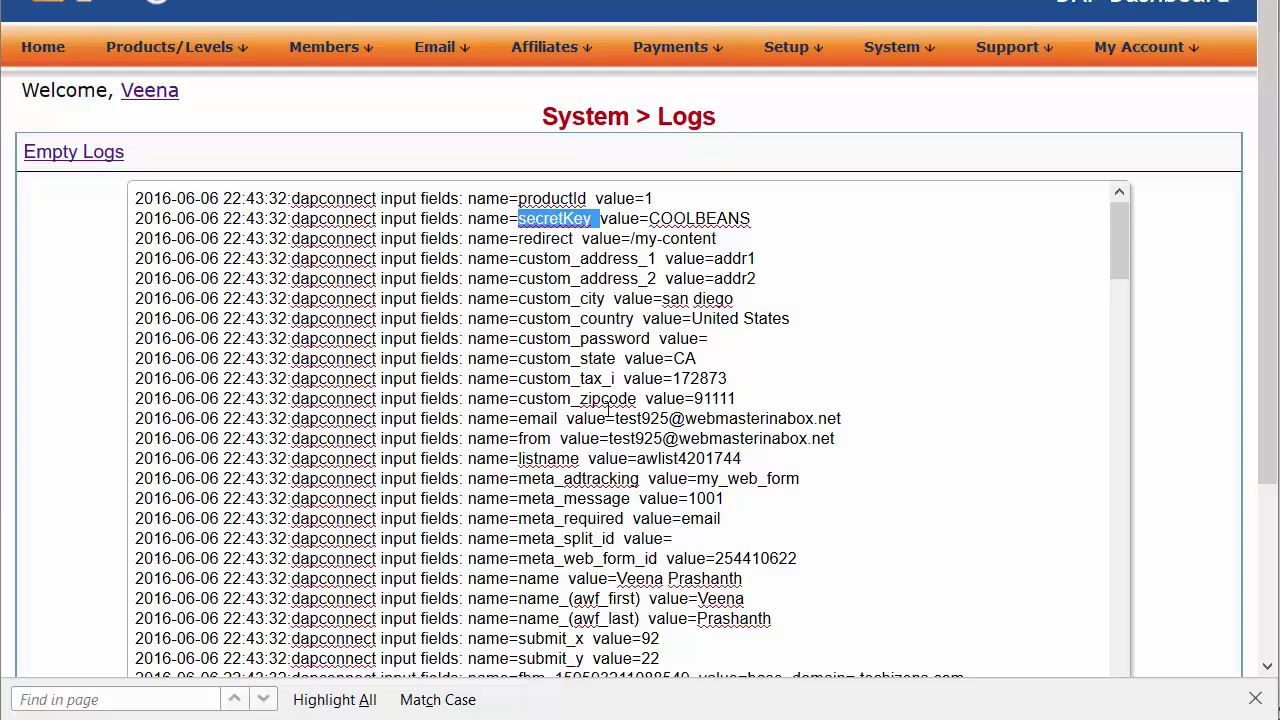
{"action": "left_click_drag", "start_coordinate": [519, 258], "coordinate": [656, 258]}
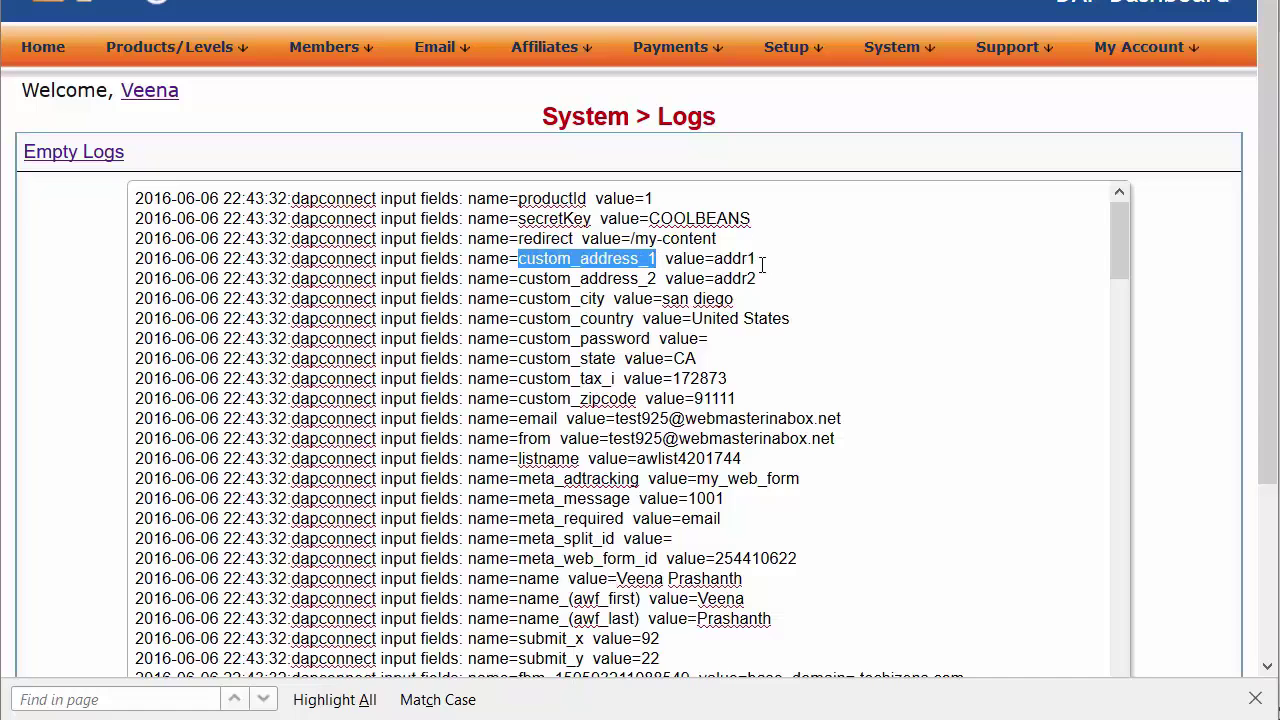
{"action": "double_click", "coordinate": [740, 258]}
{"action": "left_click", "coordinate": [739, 281]}
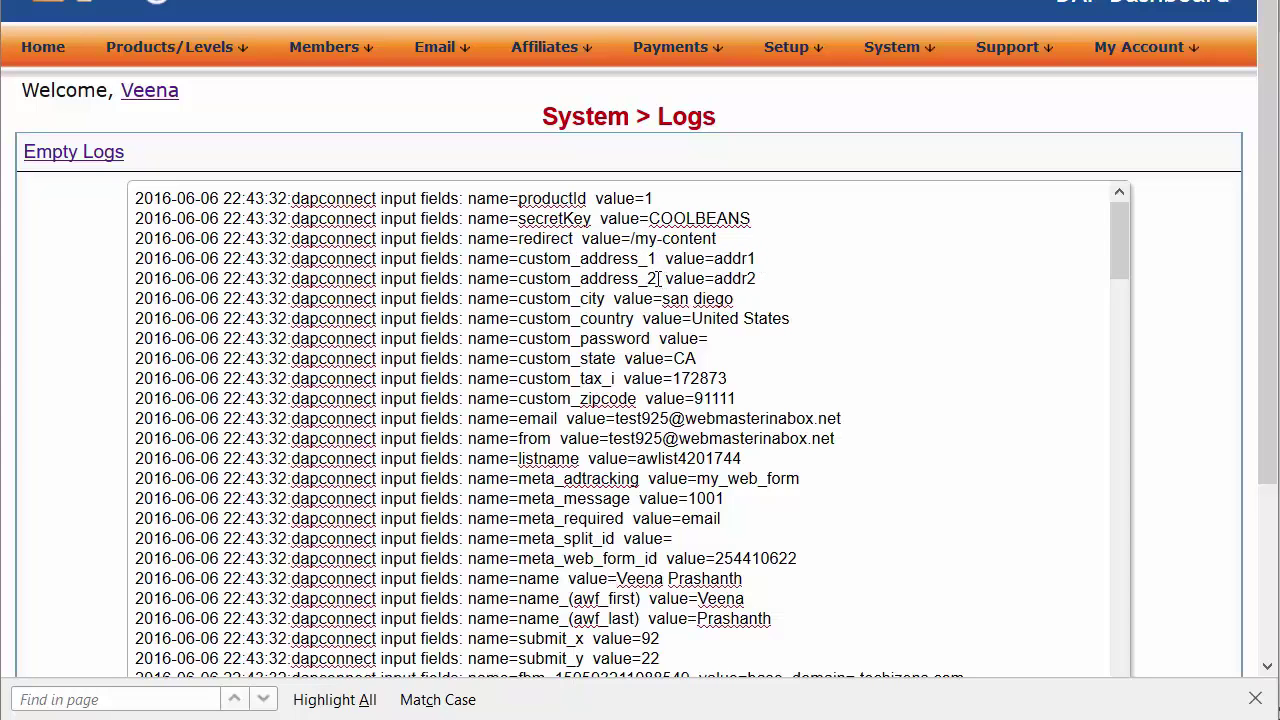
Mark custom_address_2 and the log lines from custom_address_1 through custom_state
{"action": "left_click_drag", "start_coordinate": [656, 278], "coordinate": [520, 278]}
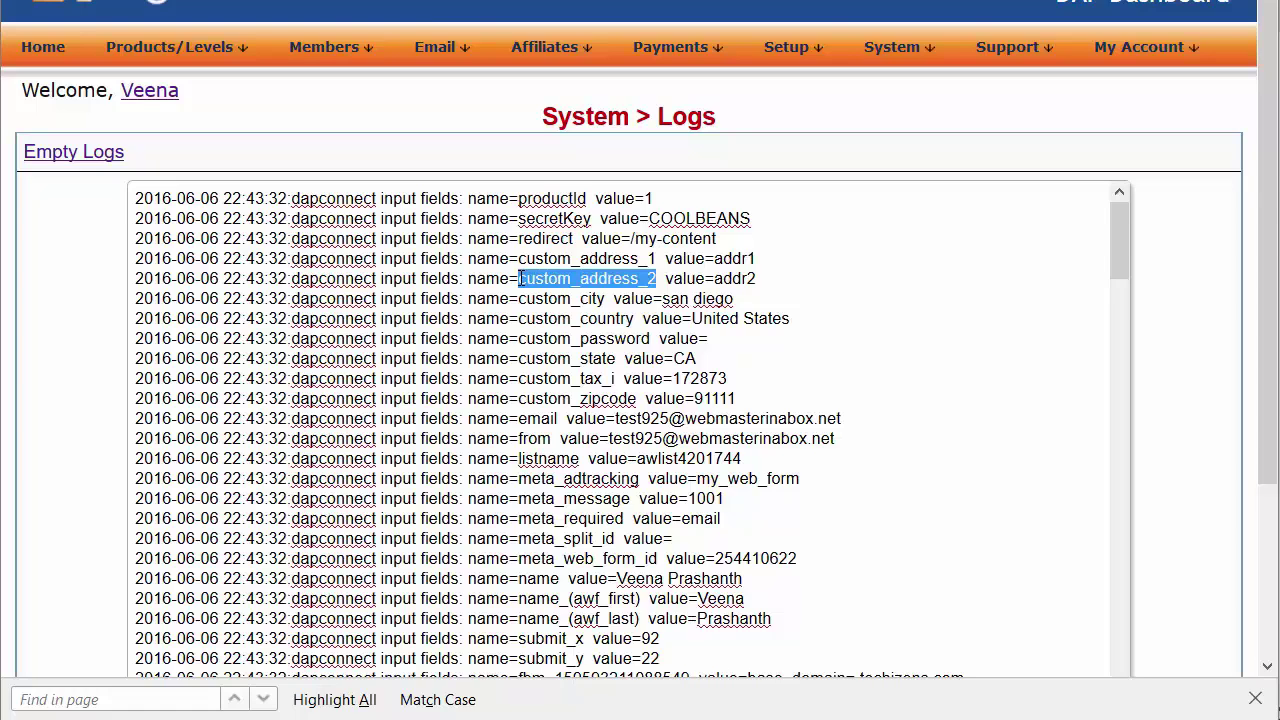
{"action": "left_click", "coordinate": [742, 278]}
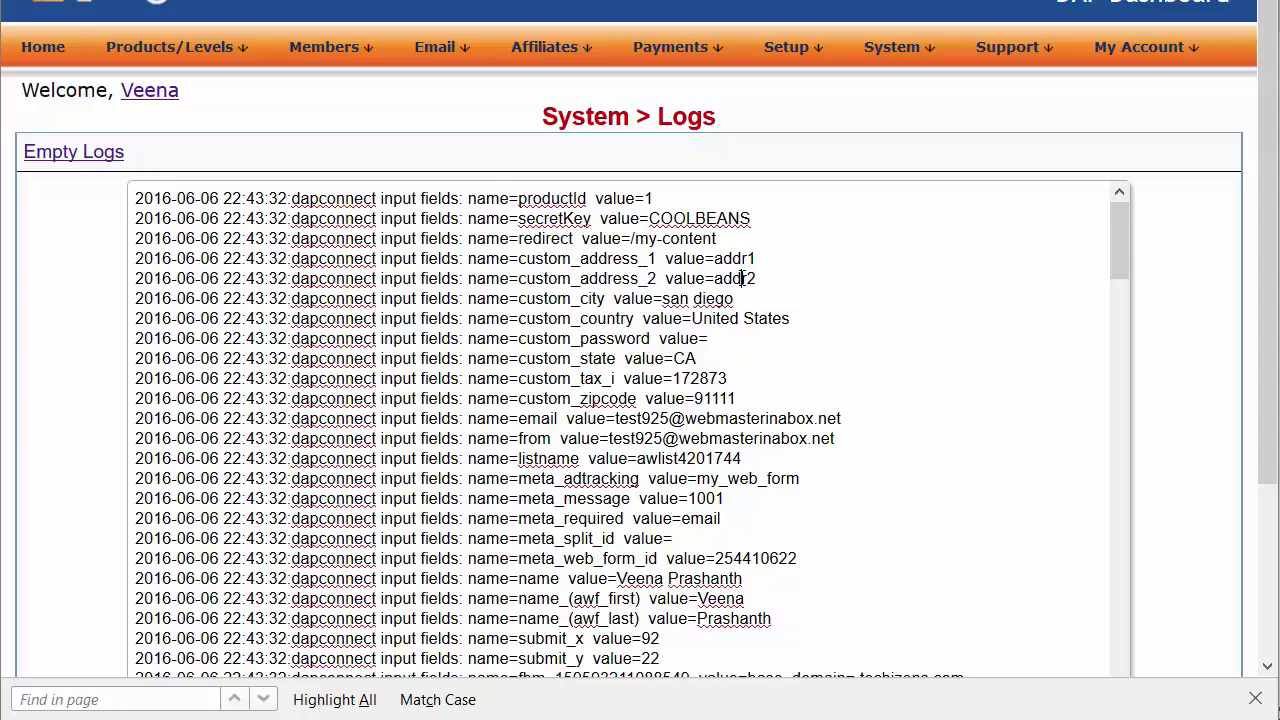
{"action": "left_click_drag", "start_coordinate": [656, 252], "coordinate": [519, 258]}
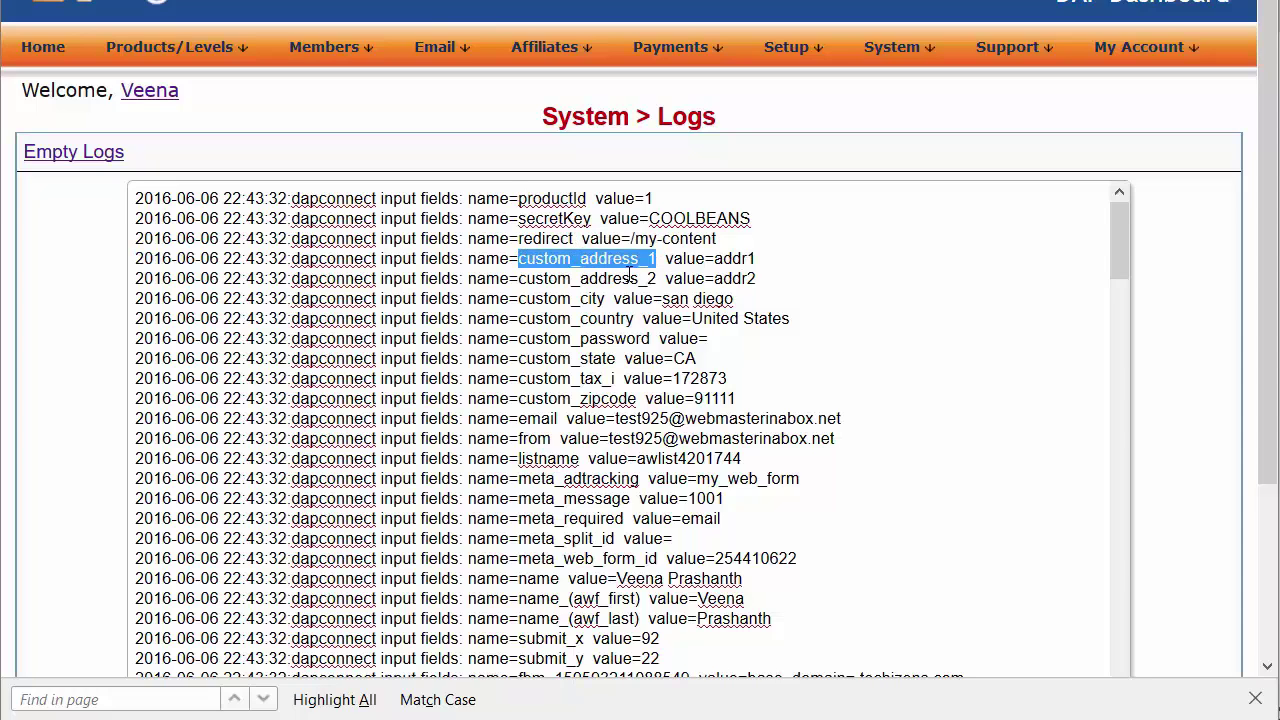
{"action": "left_click", "coordinate": [712, 258]}
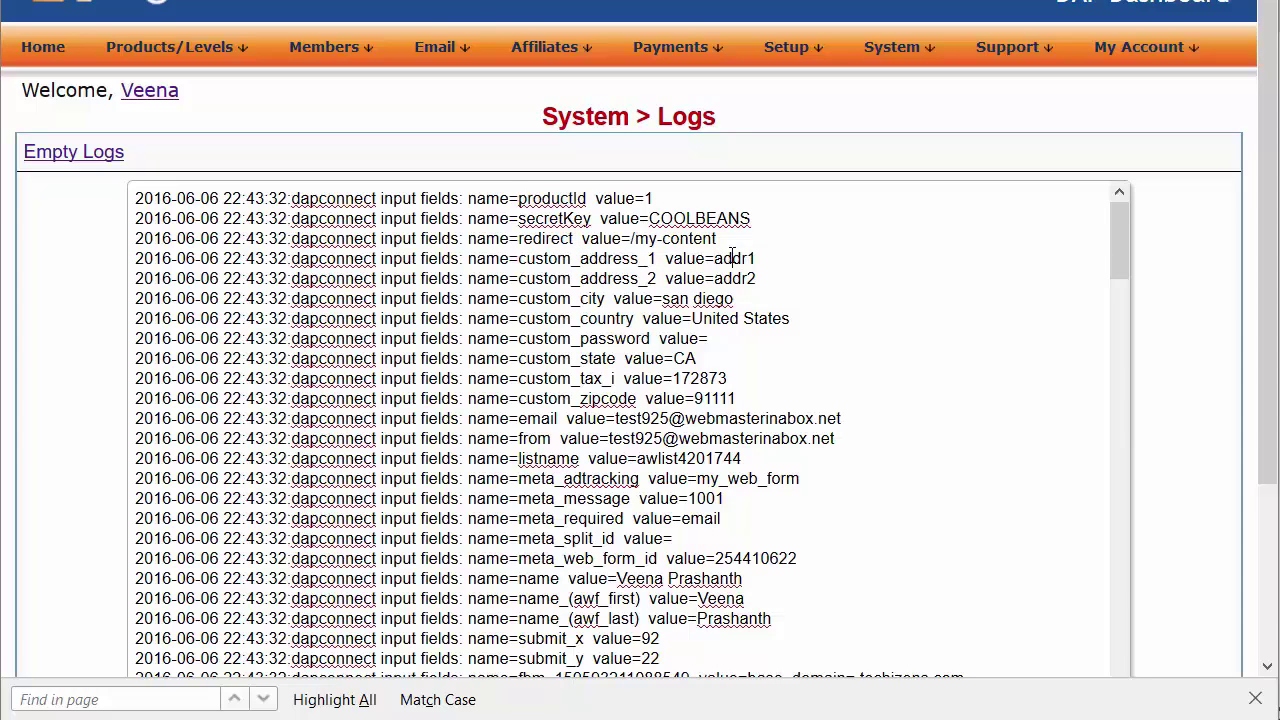
{"action": "double_click", "coordinate": [732, 258]}
{"action": "left_click_drag", "start_coordinate": [625, 362], "coordinate": [515, 260]}
{"action": "left_click", "coordinate": [588, 302]}
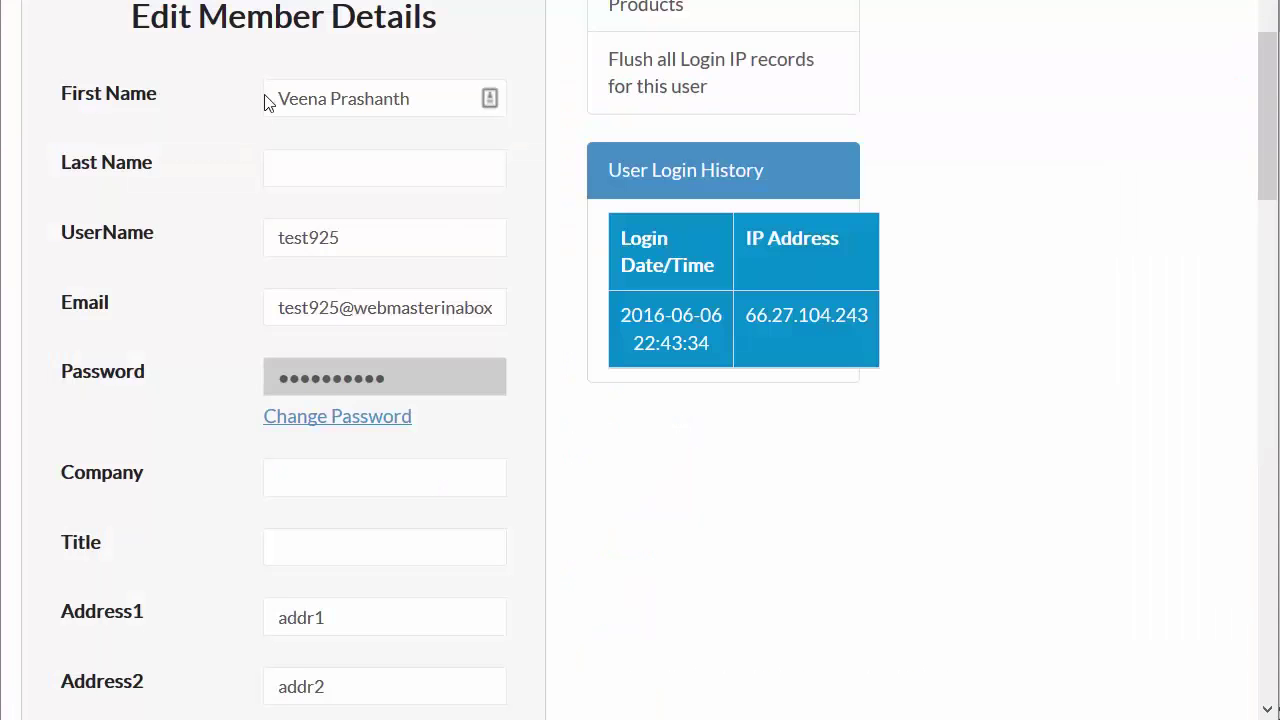
Check the new test member's details, highlighting the stored Address1 value addr1
{"action": "scroll", "coordinate": [251, 257], "scroll_direction": "up", "scroll_amount": 3}
{"action": "scroll", "coordinate": [206, 262], "scroll_direction": "down", "scroll_amount": 3}
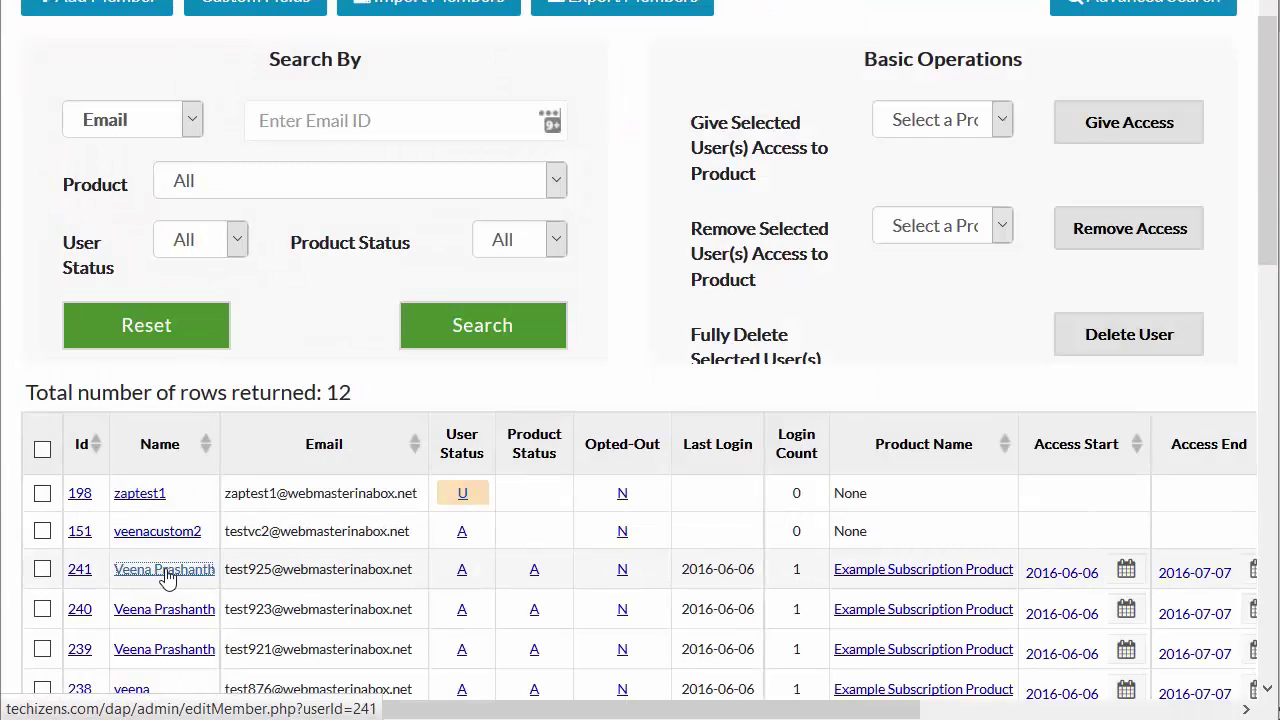
{"action": "left_click", "coordinate": [166, 572]}
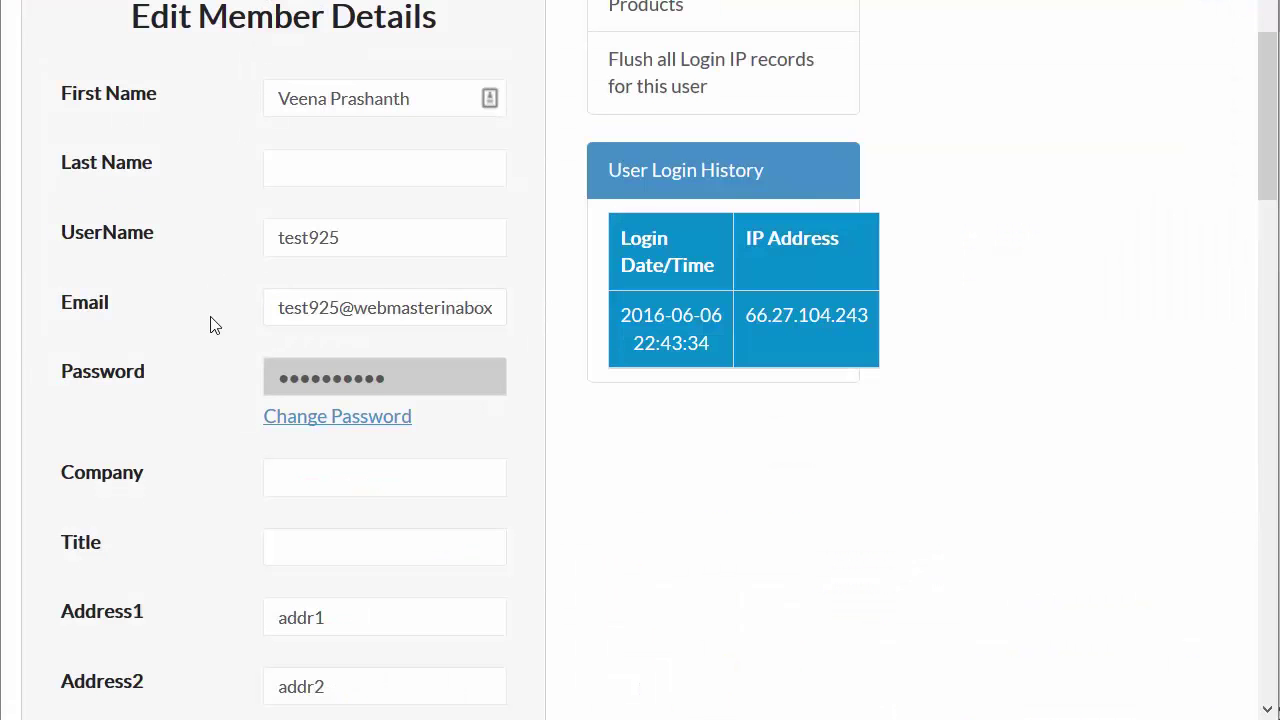
{"action": "scroll", "coordinate": [213, 325], "scroll_direction": "down", "scroll_amount": 3}
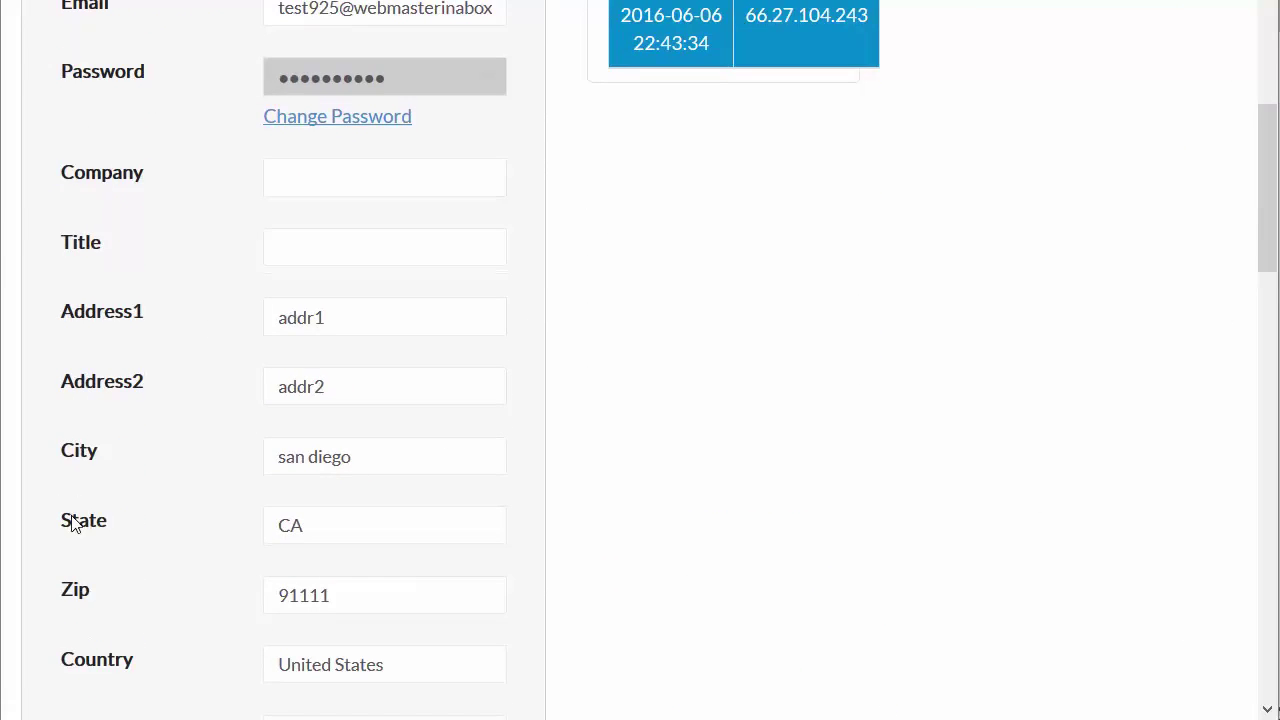
{"action": "scroll", "coordinate": [85, 352], "scroll_direction": "down", "scroll_amount": 2}
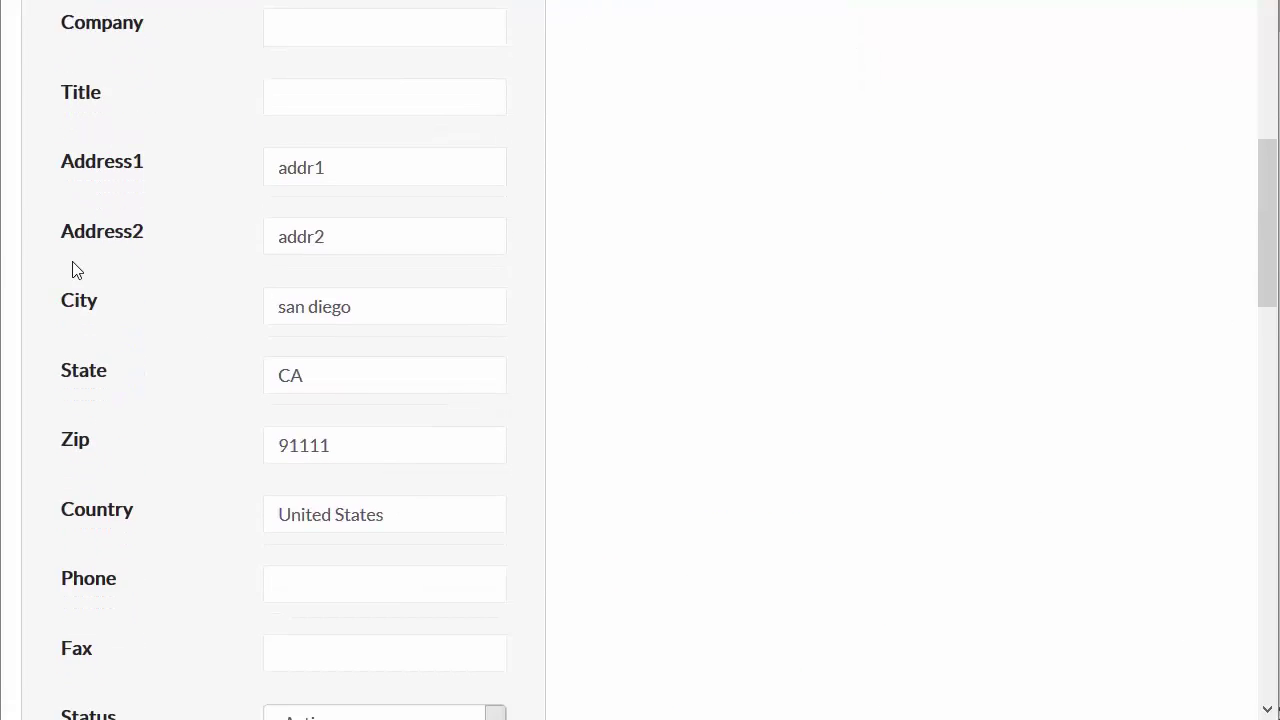
{"action": "scroll", "coordinate": [72, 270], "scroll_direction": "up", "scroll_amount": 2}
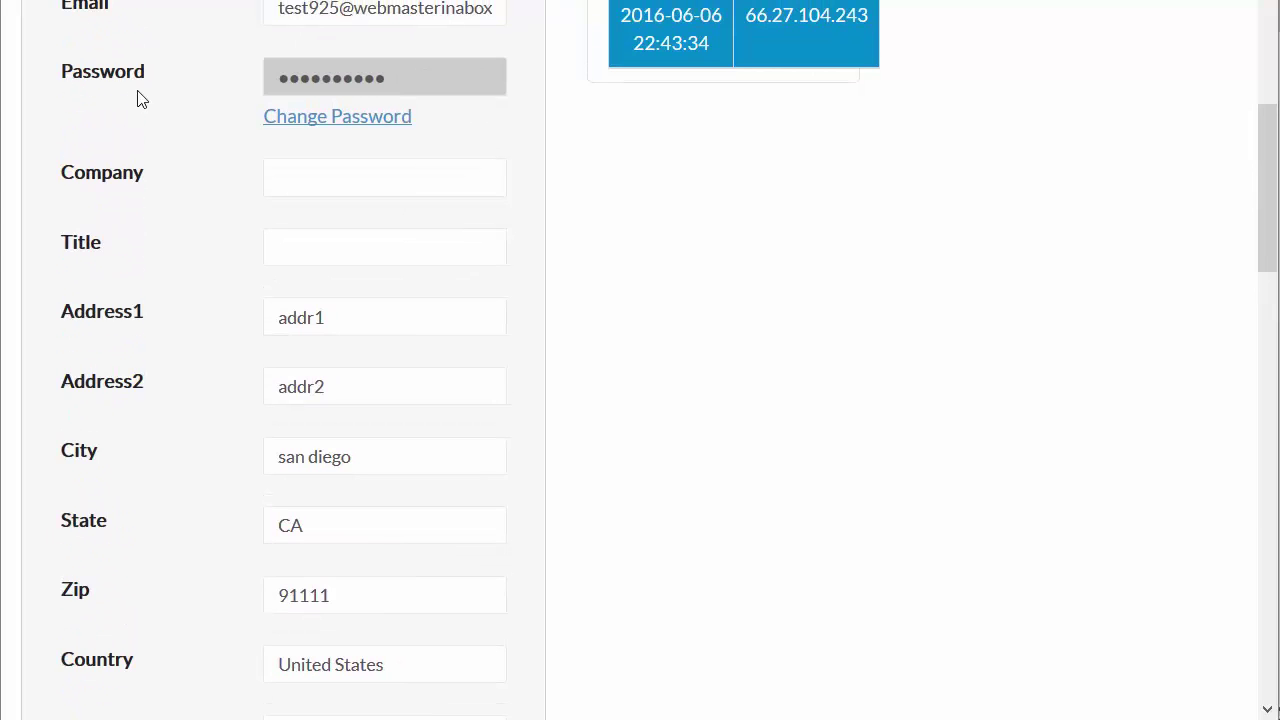
{"action": "left_click_drag", "start_coordinate": [277, 314], "coordinate": [351, 314]}
{"action": "left_click", "coordinate": [351, 317]}
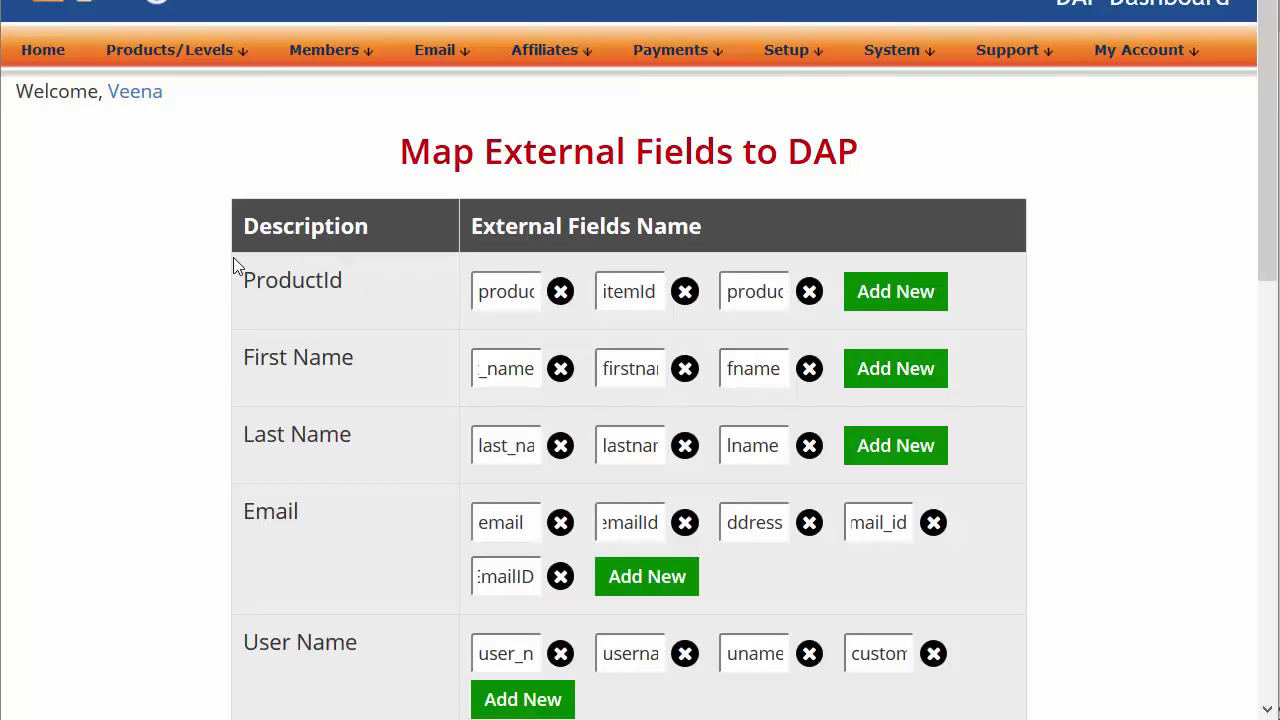
Inspect the full custom_city external name in City, adding then discarding an empty field
{"action": "mouse_move", "coordinate": [786, 50]}
{"action": "scroll", "coordinate": [194, 243], "scroll_direction": "down", "scroll_amount": 3}
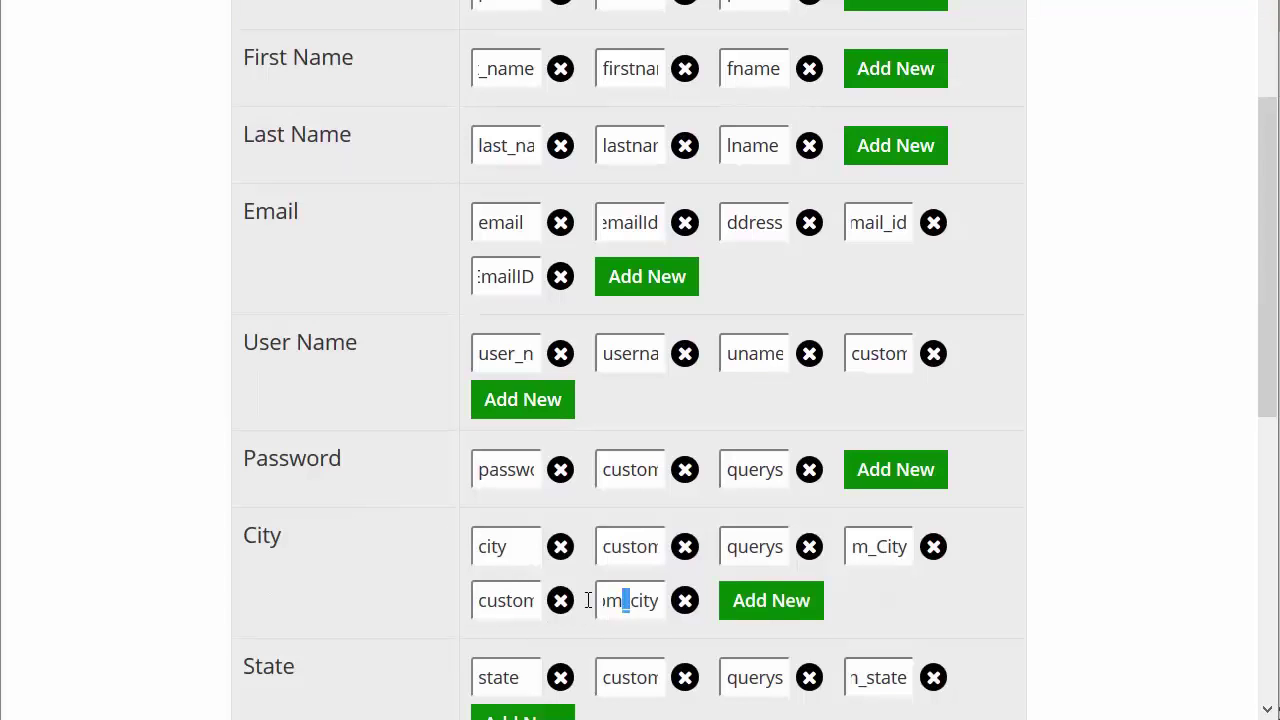
{"action": "double_click", "coordinate": [624, 600]}
{"action": "left_click", "coordinate": [638, 600]}
{"action": "key", "text": "Right"}
{"action": "key", "text": "Right"}
{"action": "key", "text": "Right"}
{"action": "key", "text": "Right"}
{"action": "key", "text": "Right"}
{"action": "key", "text": "Right"}
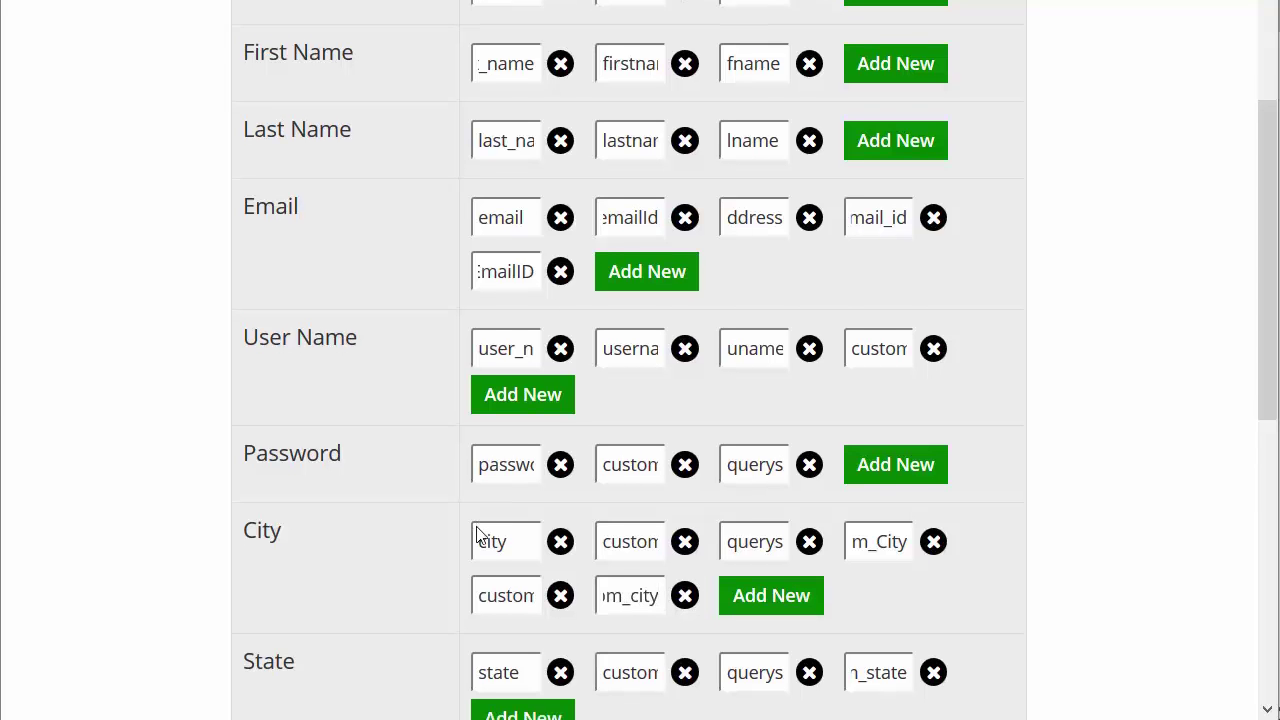
{"action": "scroll", "coordinate": [480, 500], "scroll_direction": "down", "scroll_amount": 3}
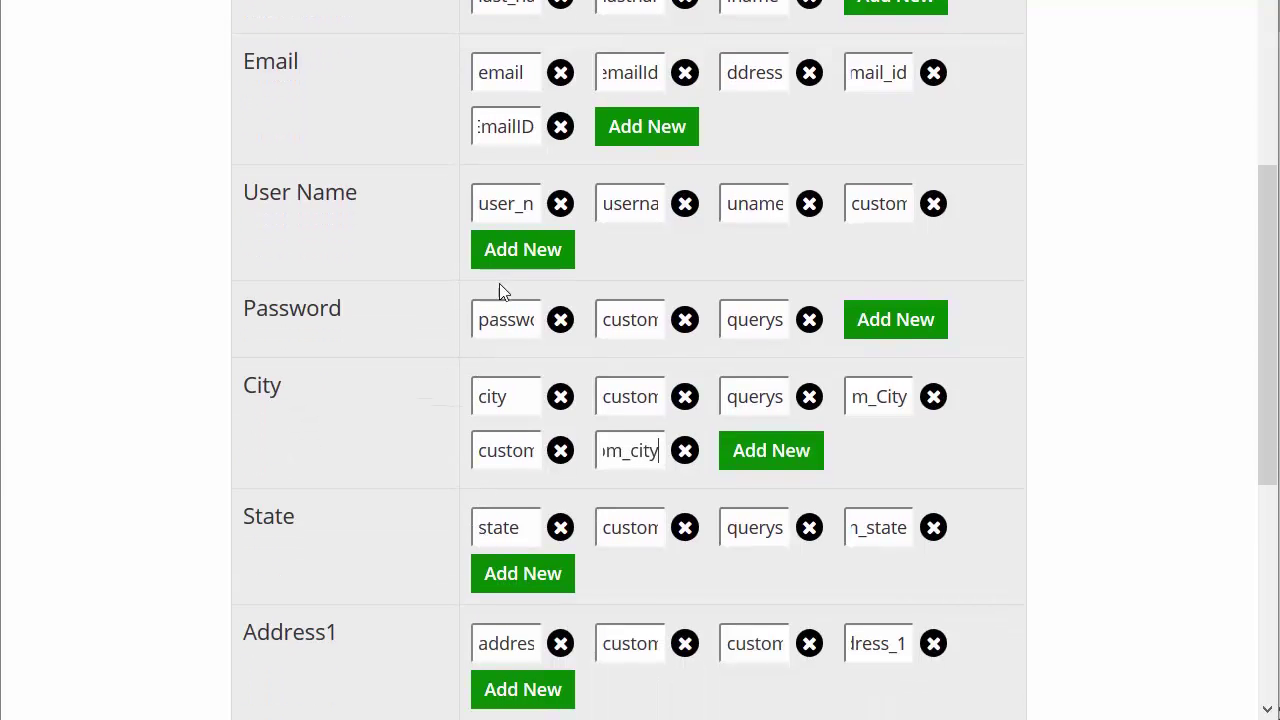
{"action": "left_click", "coordinate": [787, 458]}
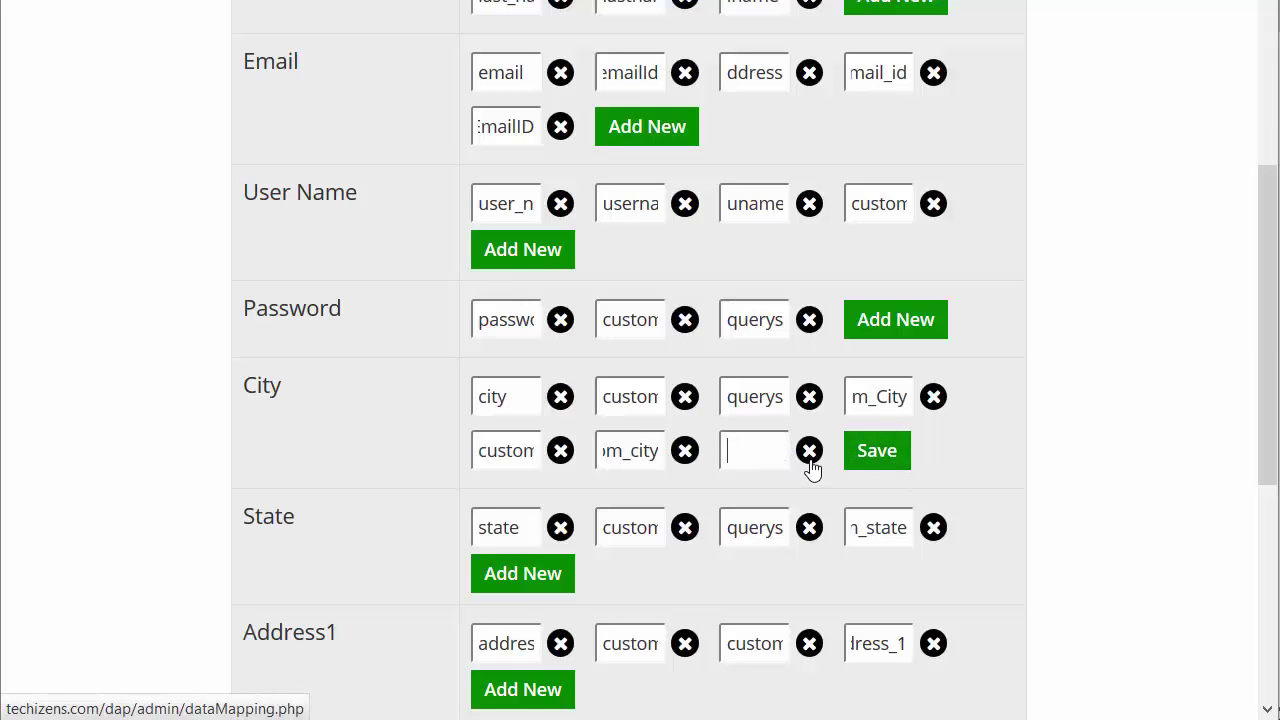
{"action": "left_click", "coordinate": [811, 465]}
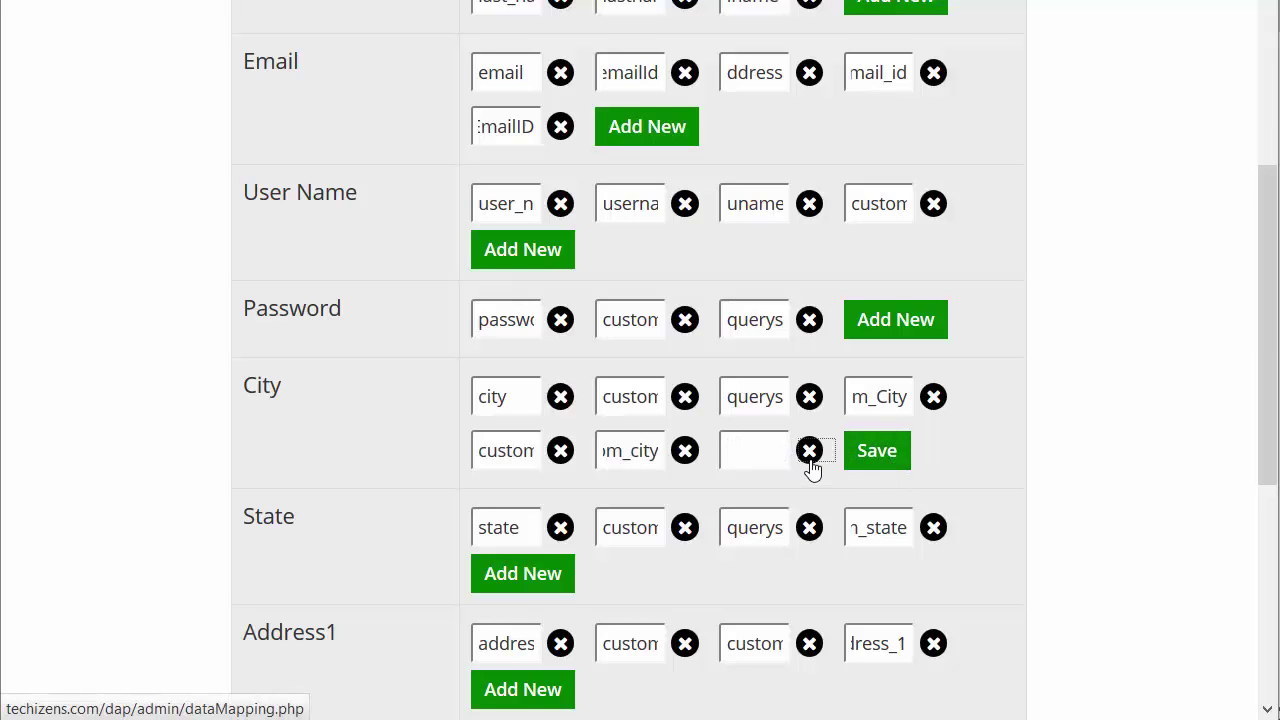
{"action": "double_click", "coordinate": [645, 452]}
{"action": "left_click", "coordinate": [608, 449]}
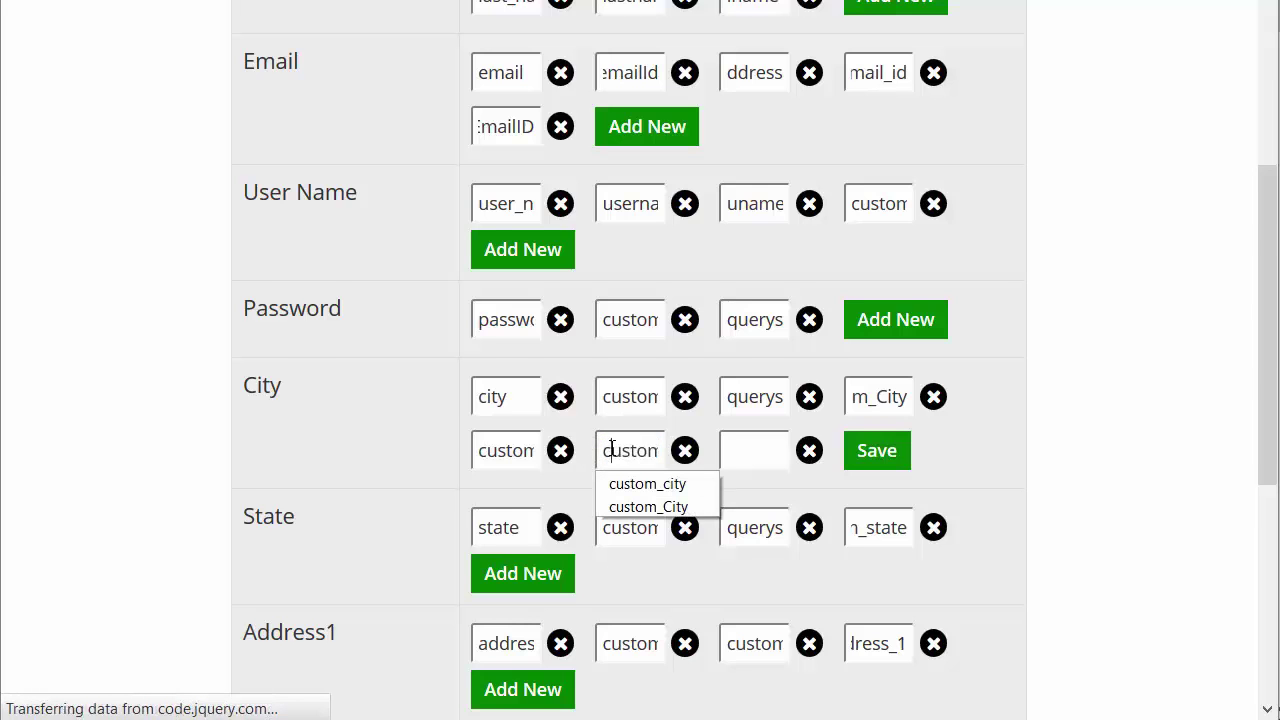
Review the City and State mapping rows further down the table
{"action": "scroll", "coordinate": [610, 480], "scroll_direction": "down", "scroll_amount": 3}
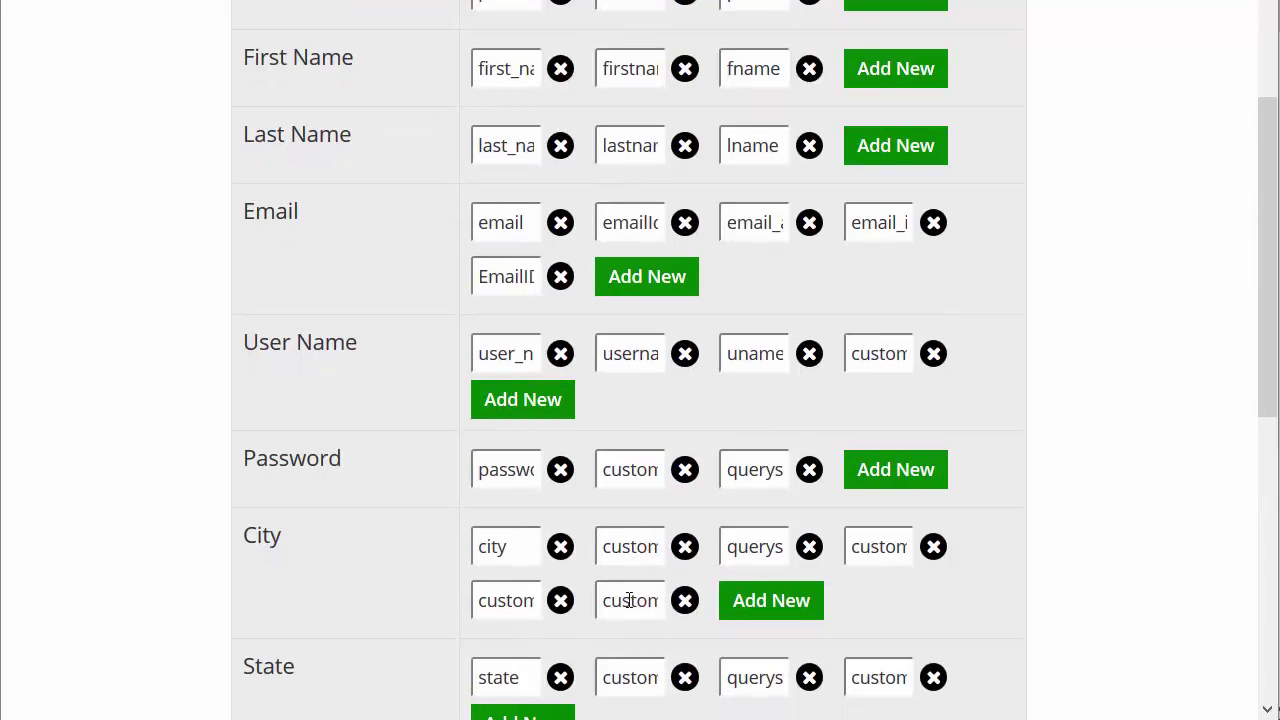
{"action": "left_click_drag", "start_coordinate": [309, 543], "coordinate": [237, 531]}
{"action": "left_click_drag", "start_coordinate": [283, 538], "coordinate": [241, 535]}
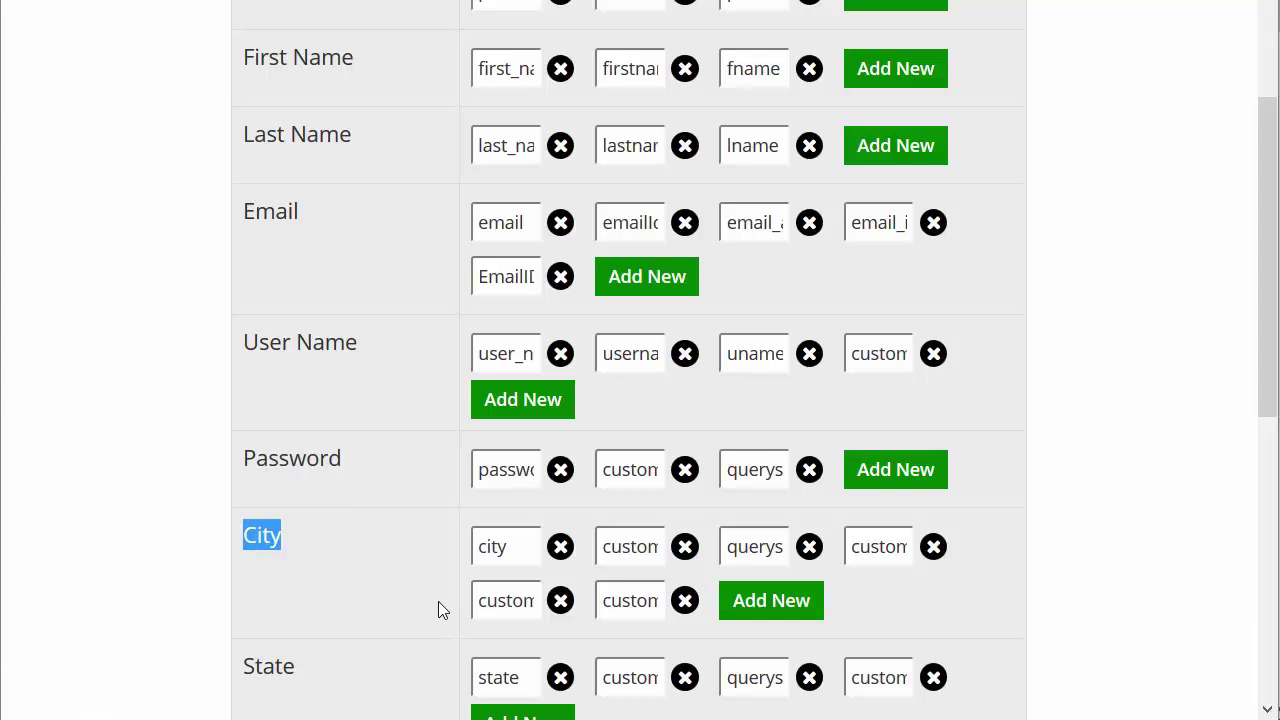
{"action": "scroll", "coordinate": [437, 429], "scroll_direction": "down", "scroll_amount": 3}
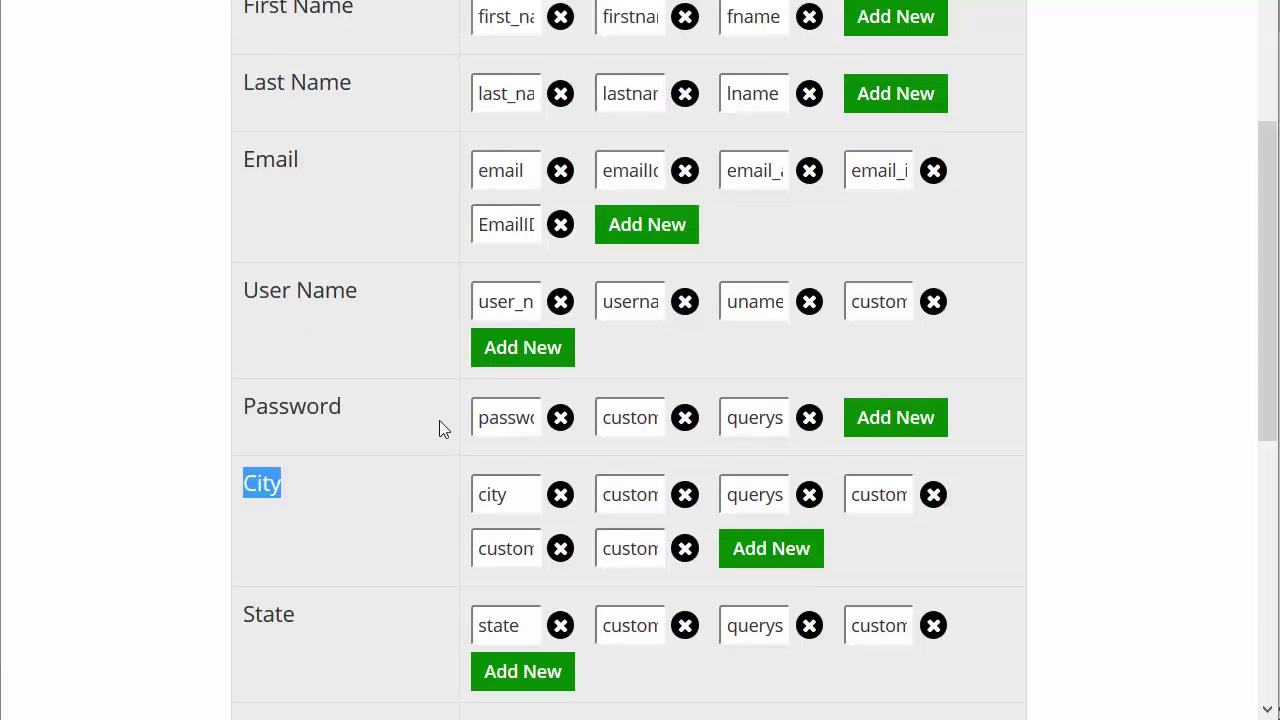
{"action": "left_click_drag", "start_coordinate": [296, 367], "coordinate": [237, 366]}
{"action": "double_click", "coordinate": [270, 370]}
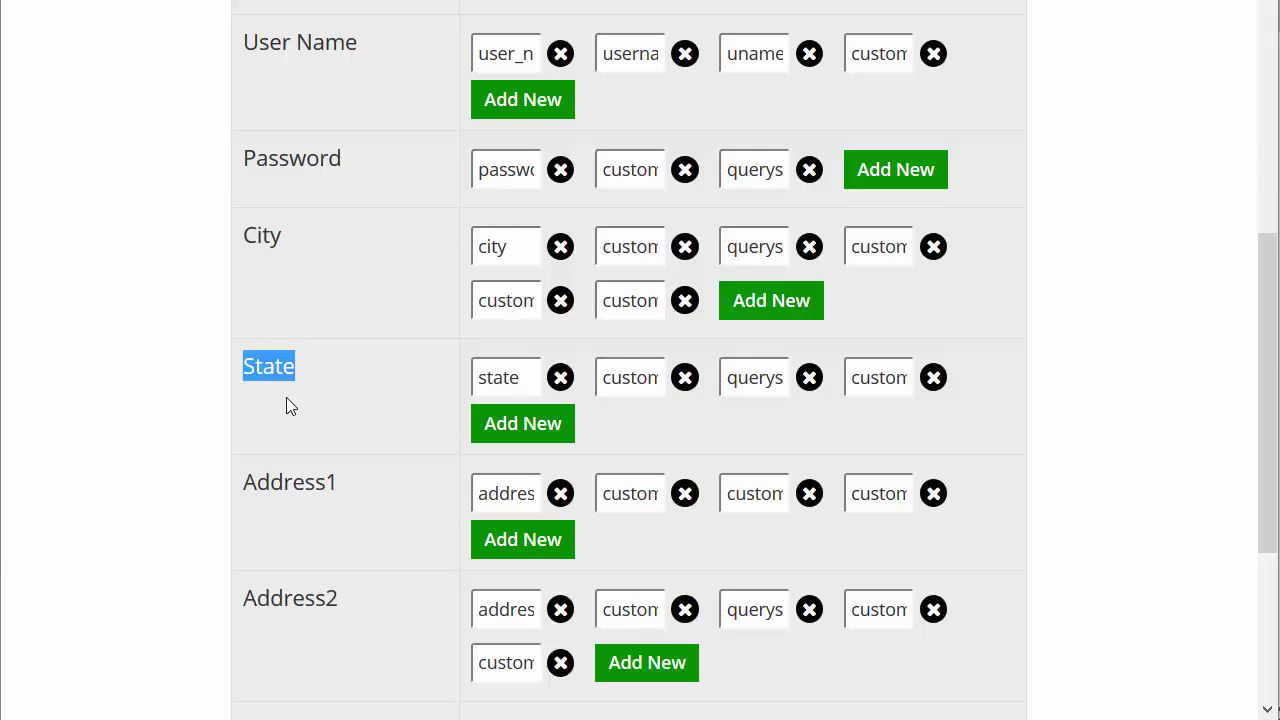
{"action": "scroll", "coordinate": [286, 405], "scroll_direction": "down", "scroll_amount": 3}
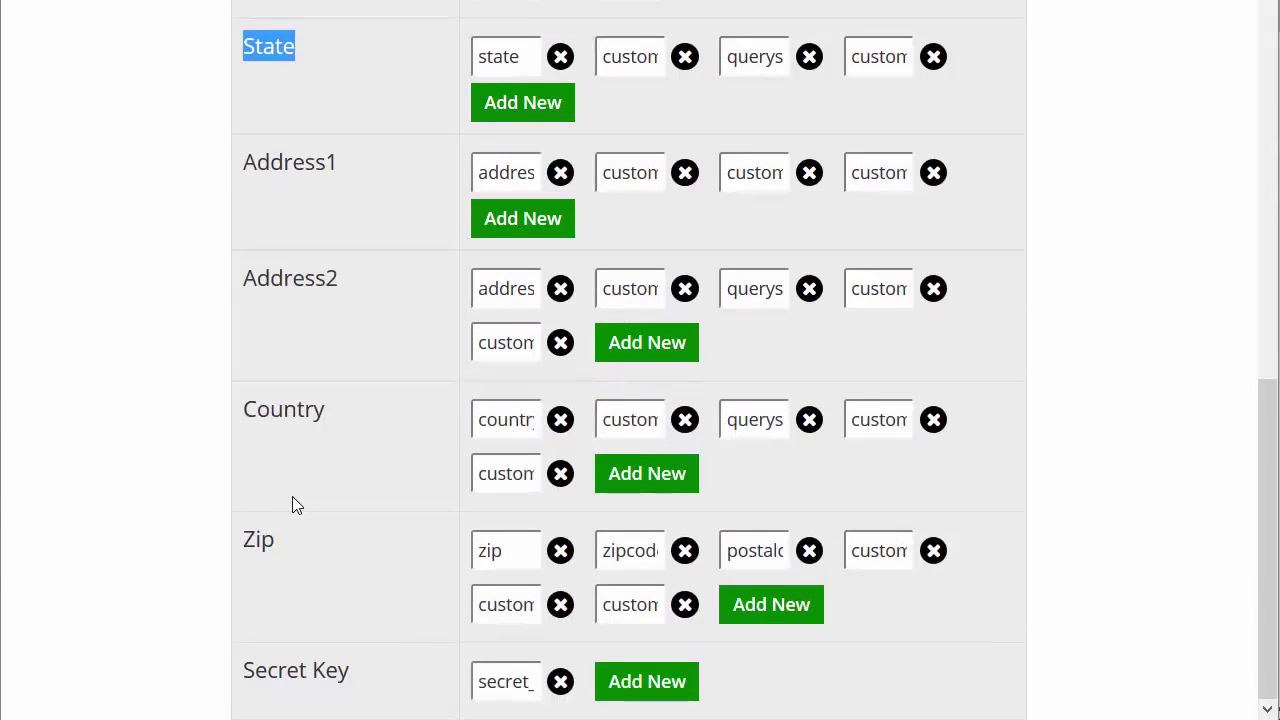
{"action": "left_click", "coordinate": [310, 442]}
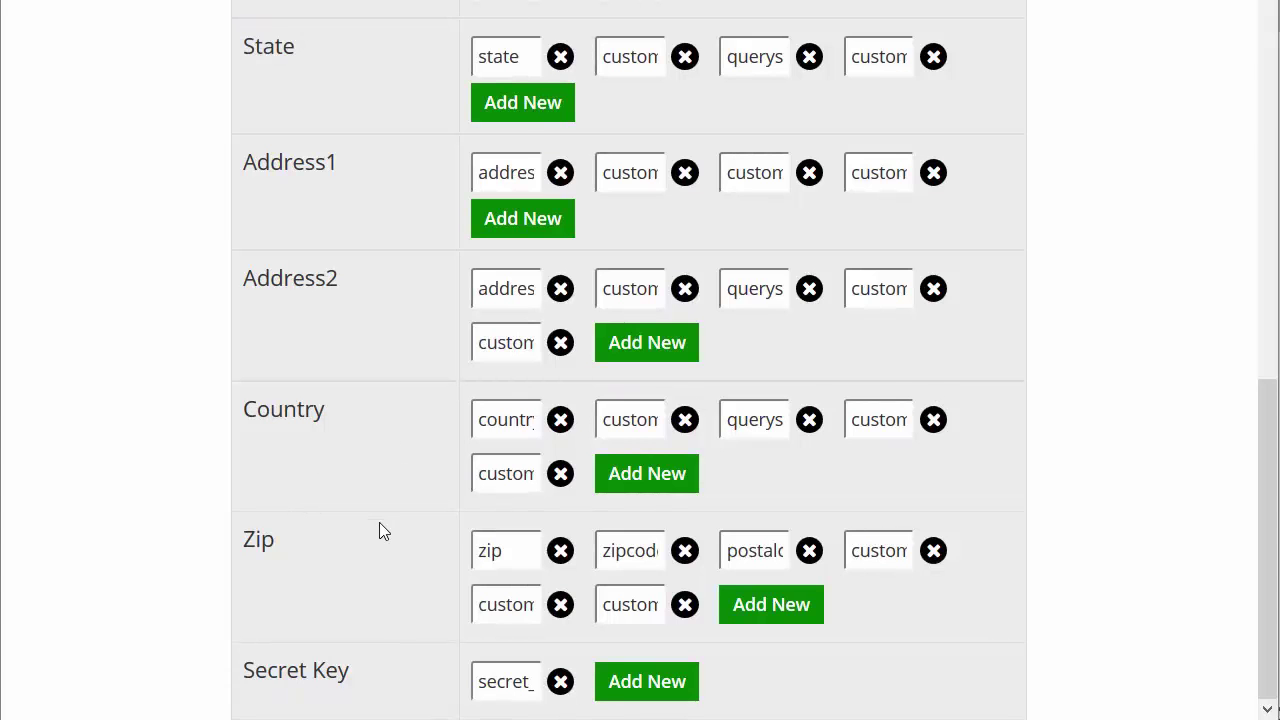
{"action": "scroll", "coordinate": [309, 500], "scroll_direction": "up", "scroll_amount": 8}
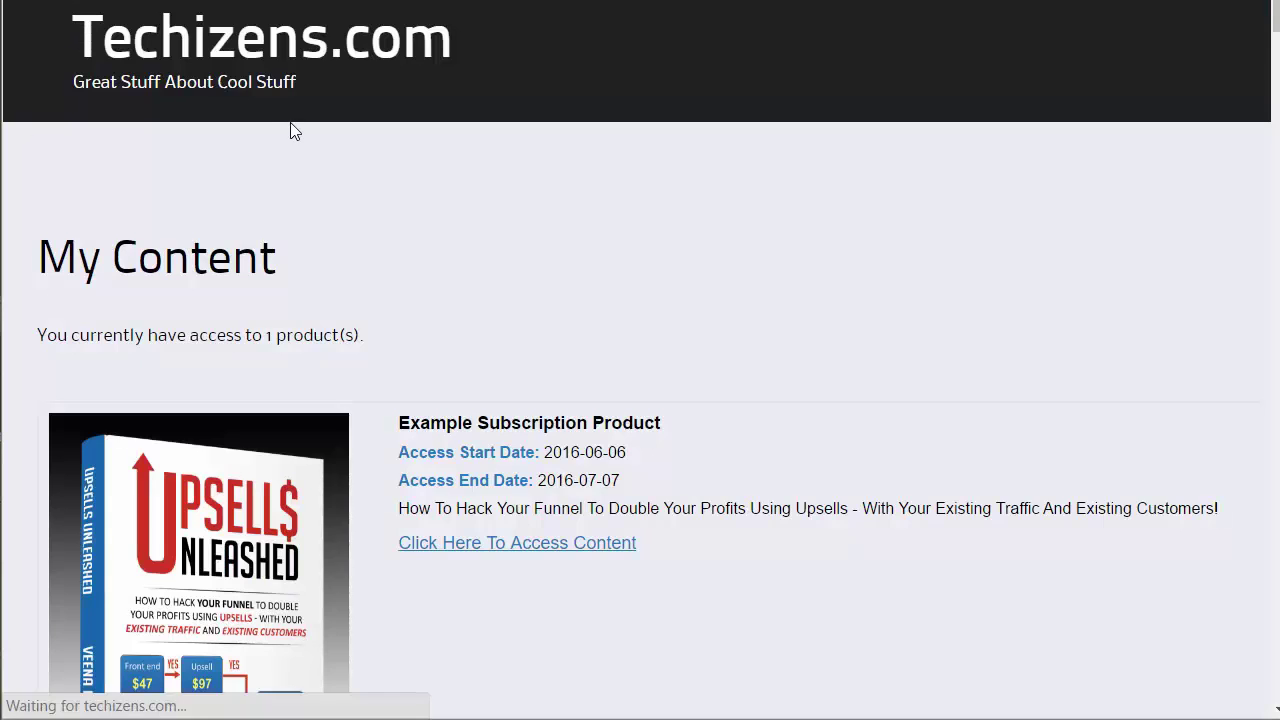
Locate the Tax field on the AWeber signup form
{"action": "scroll", "coordinate": [360, 140], "scroll_direction": "down", "scroll_amount": 10}
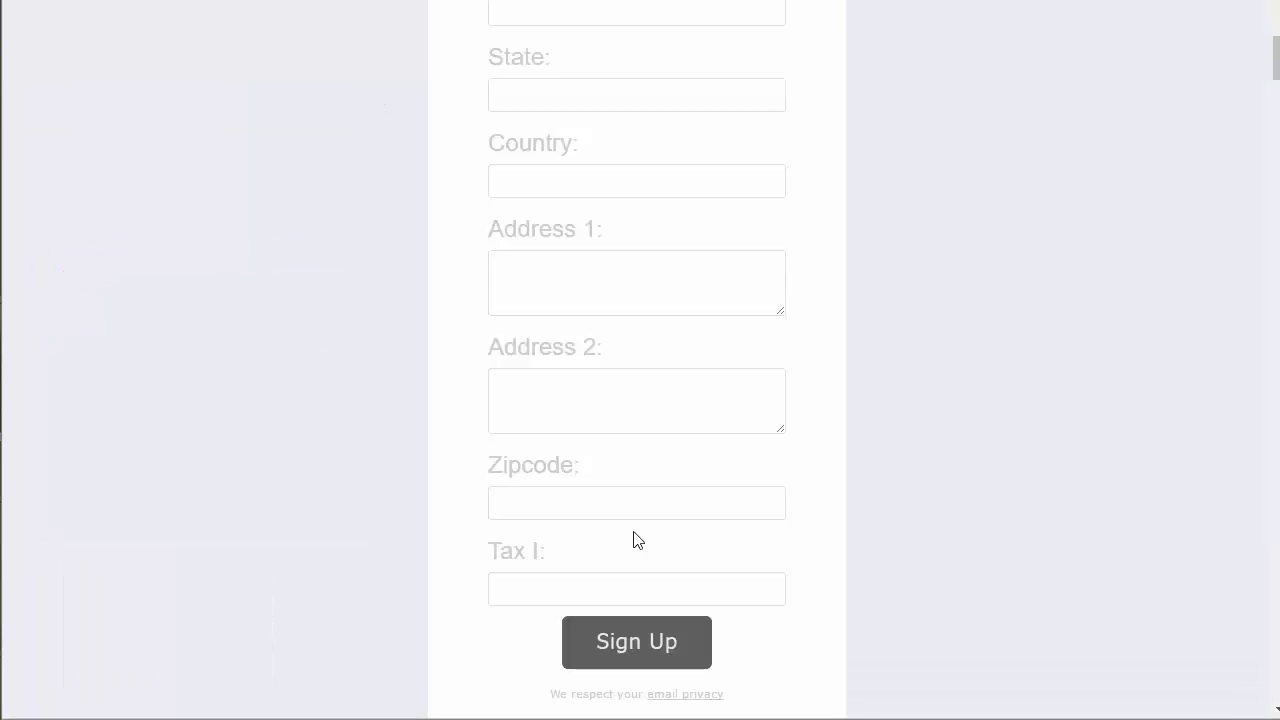
{"action": "left_click_drag", "start_coordinate": [500, 558], "coordinate": [548, 563]}
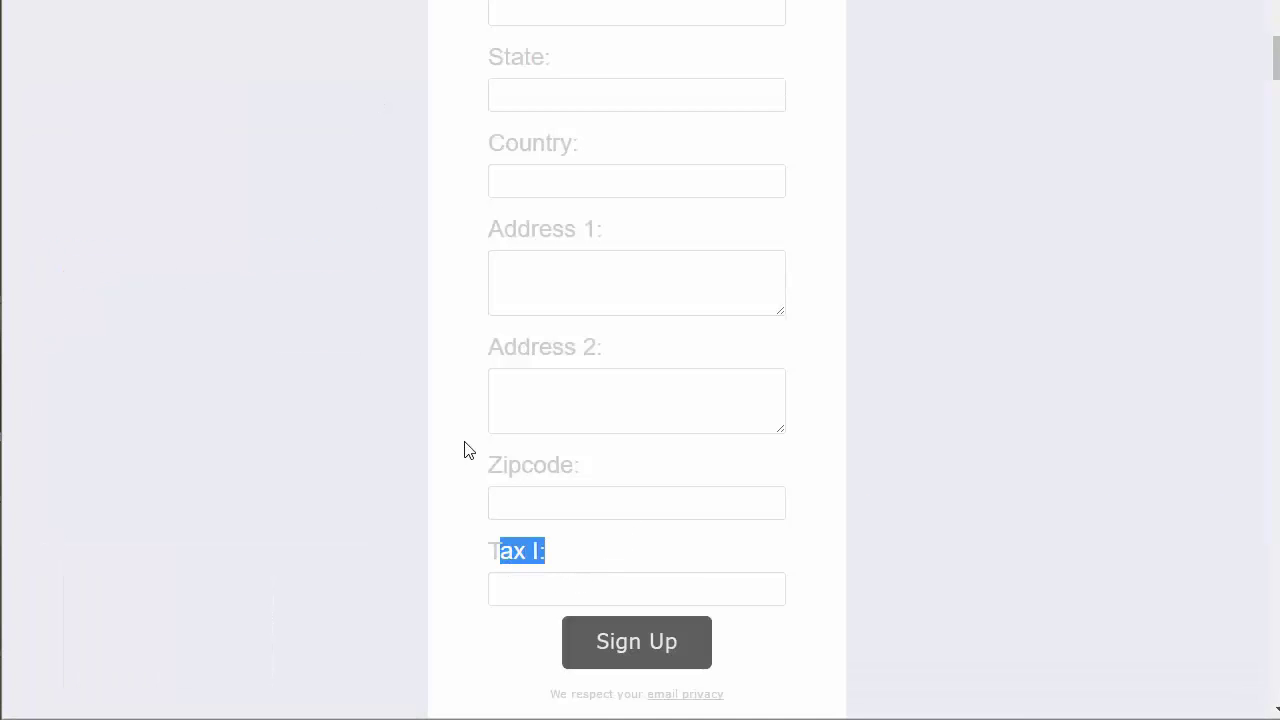
{"action": "scroll", "coordinate": [480, 470], "scroll_direction": "up", "scroll_amount": 1}
{"action": "scroll", "coordinate": [515, 500], "scroll_direction": "down", "scroll_amount": 2}
{"action": "left_click", "coordinate": [520, 498]}
{"action": "scroll", "coordinate": [385, 331], "scroll_direction": "up", "scroll_amount": 4}
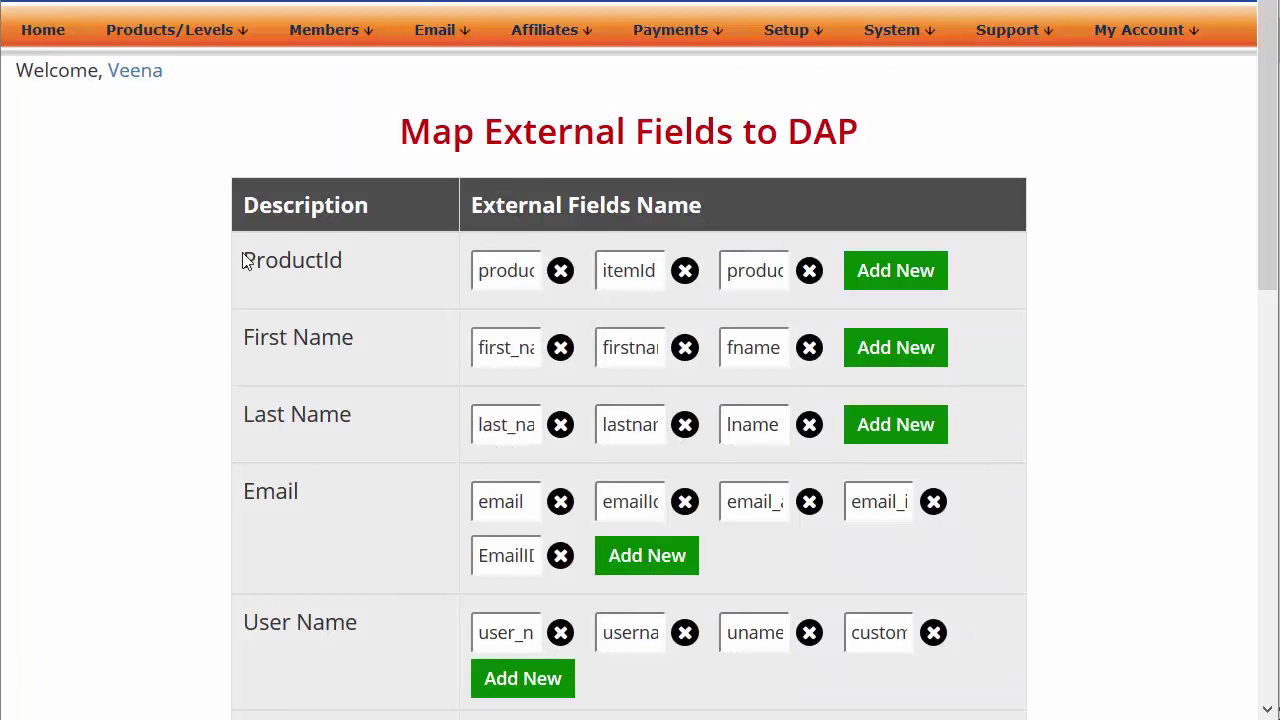
Review the First Name, Last Name and Email rows in Data Mapping
{"action": "scroll", "coordinate": [244, 260], "scroll_direction": "down", "scroll_amount": 3}
{"action": "scroll", "coordinate": [271, 120], "scroll_direction": "down", "scroll_amount": 3}
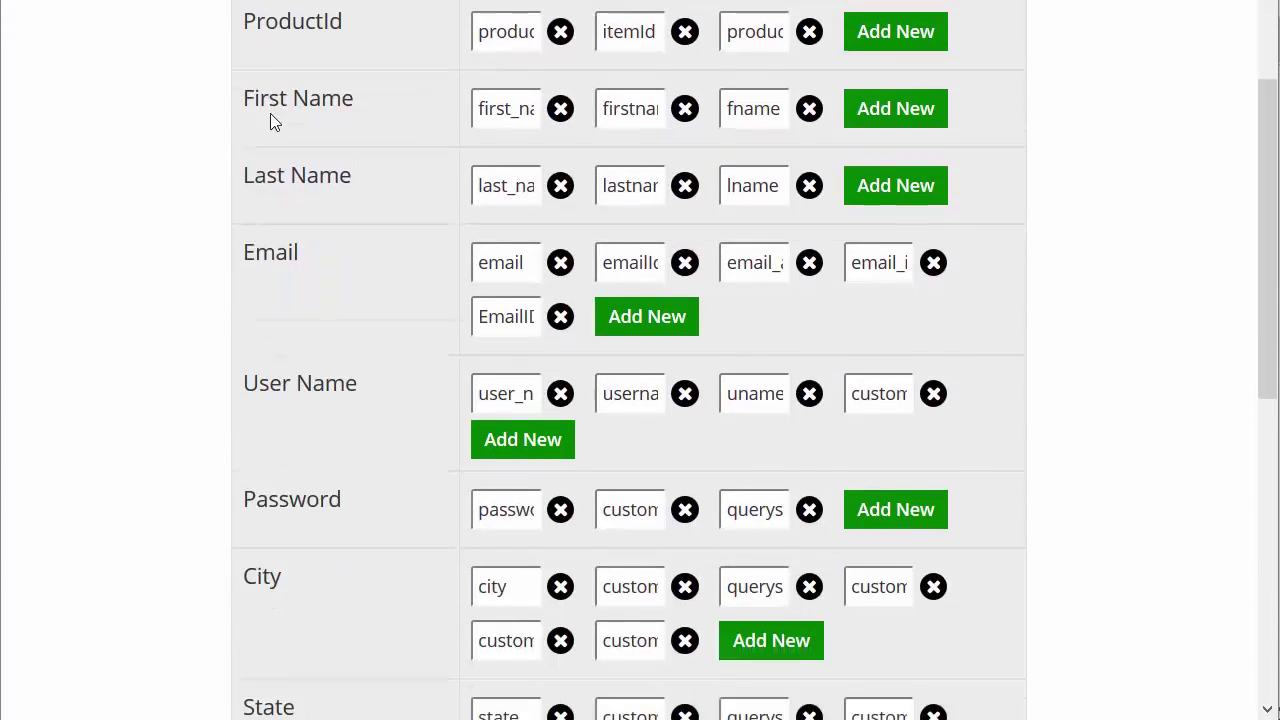
{"action": "triple_click", "coordinate": [268, 35]}
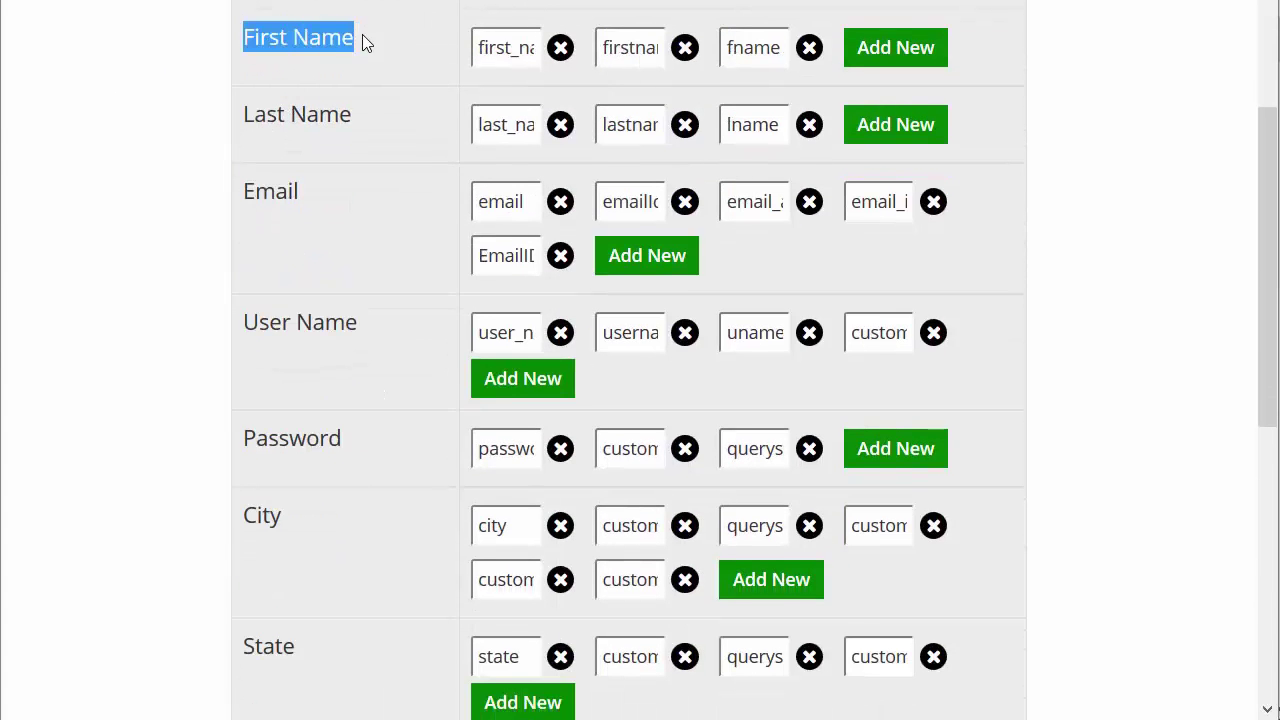
{"action": "left_click_drag", "start_coordinate": [380, 120], "coordinate": [236, 113]}
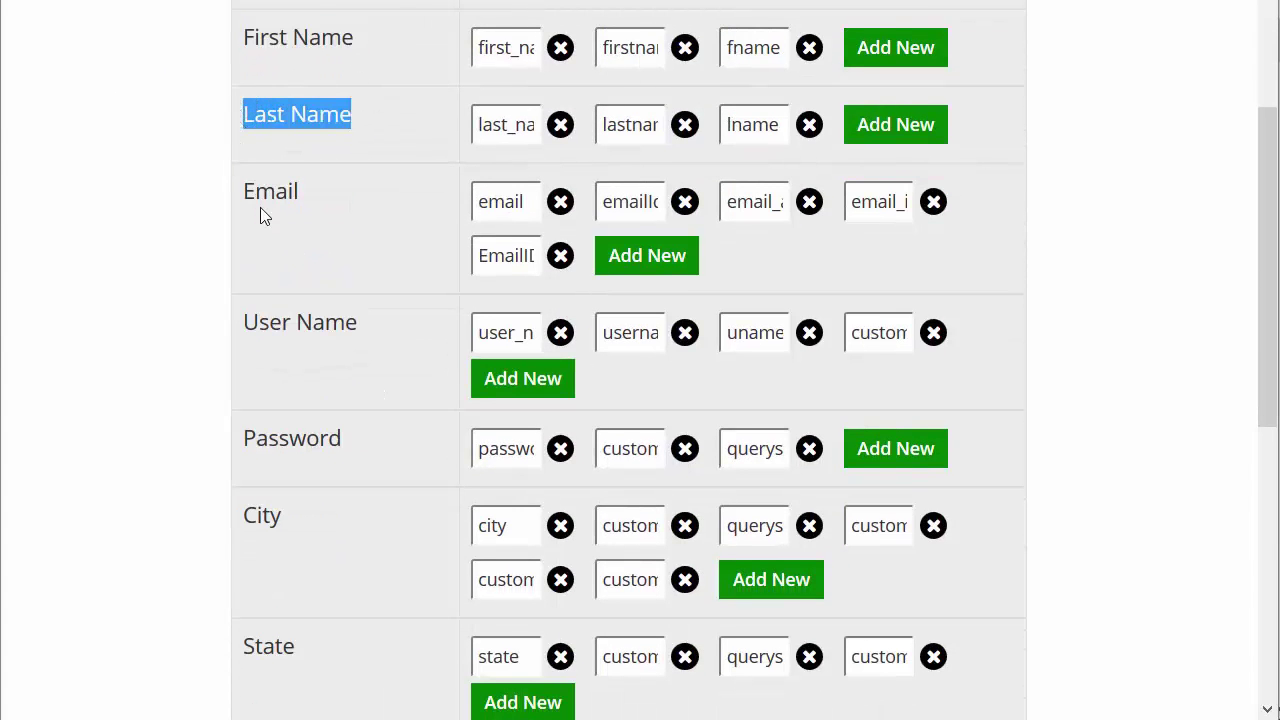
{"action": "left_click_drag", "start_coordinate": [239, 208], "coordinate": [314, 209]}
{"action": "scroll", "coordinate": [246, 331], "scroll_direction": "down", "scroll_amount": 4}
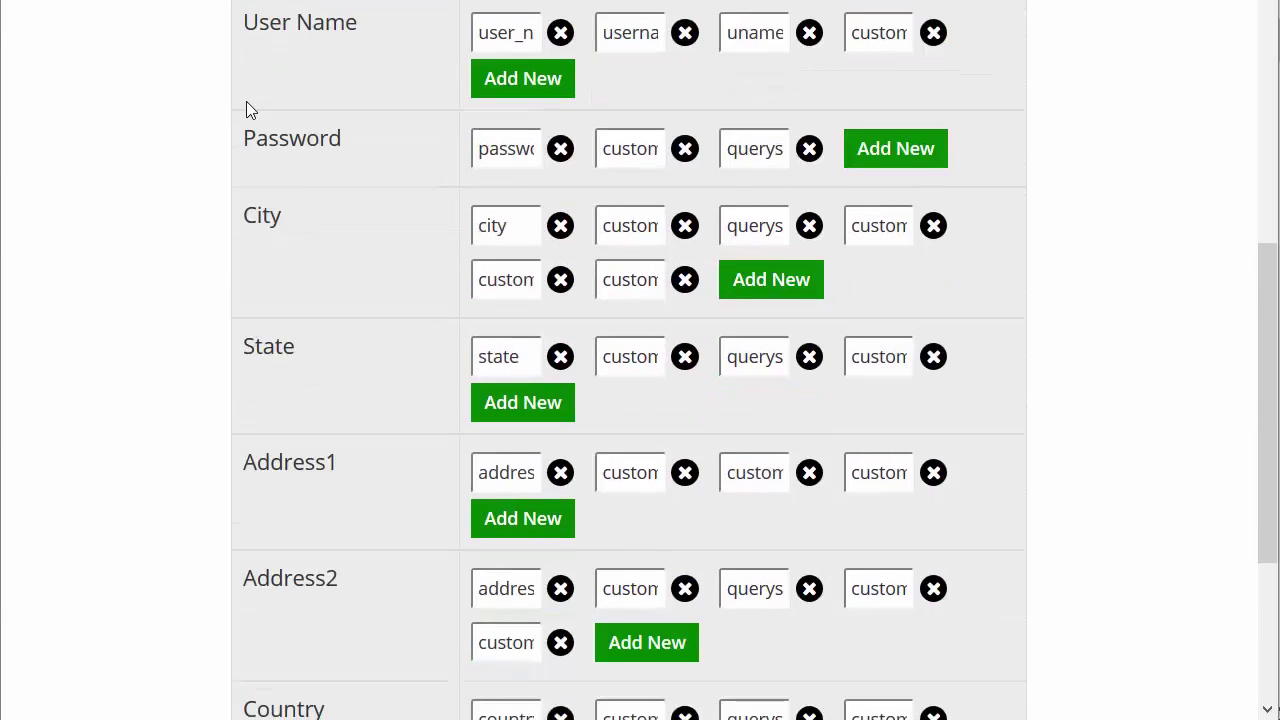
{"action": "scroll", "coordinate": [303, 248], "scroll_direction": "down", "scroll_amount": 2}
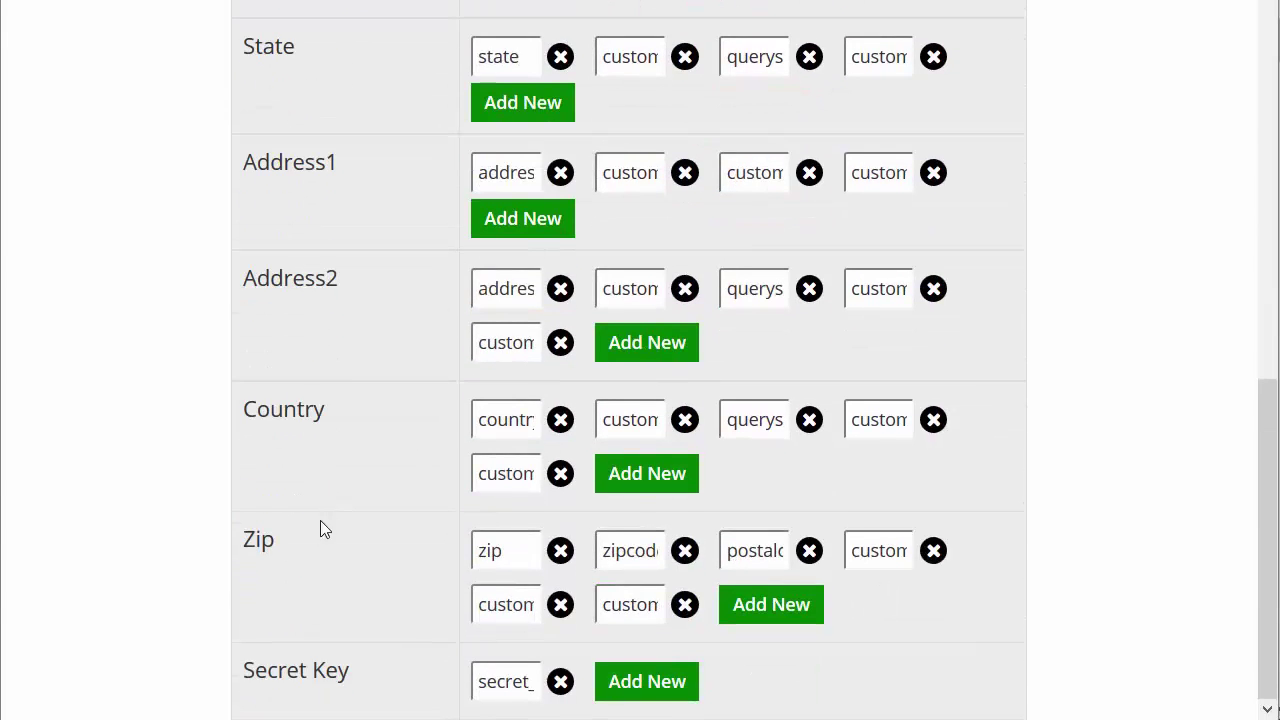
{"action": "scroll", "coordinate": [297, 140], "scroll_direction": "up", "scroll_amount": 2}
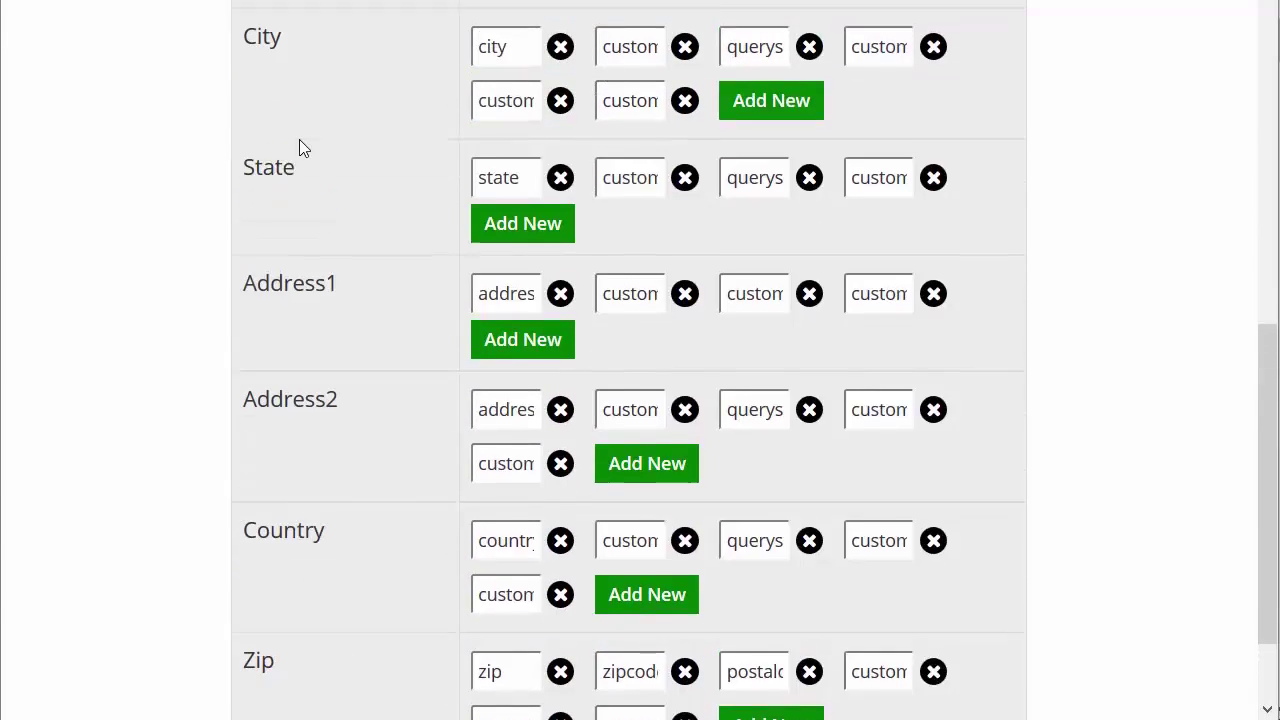
{"action": "scroll", "coordinate": [299, 139], "scroll_direction": "up", "scroll_amount": 3}
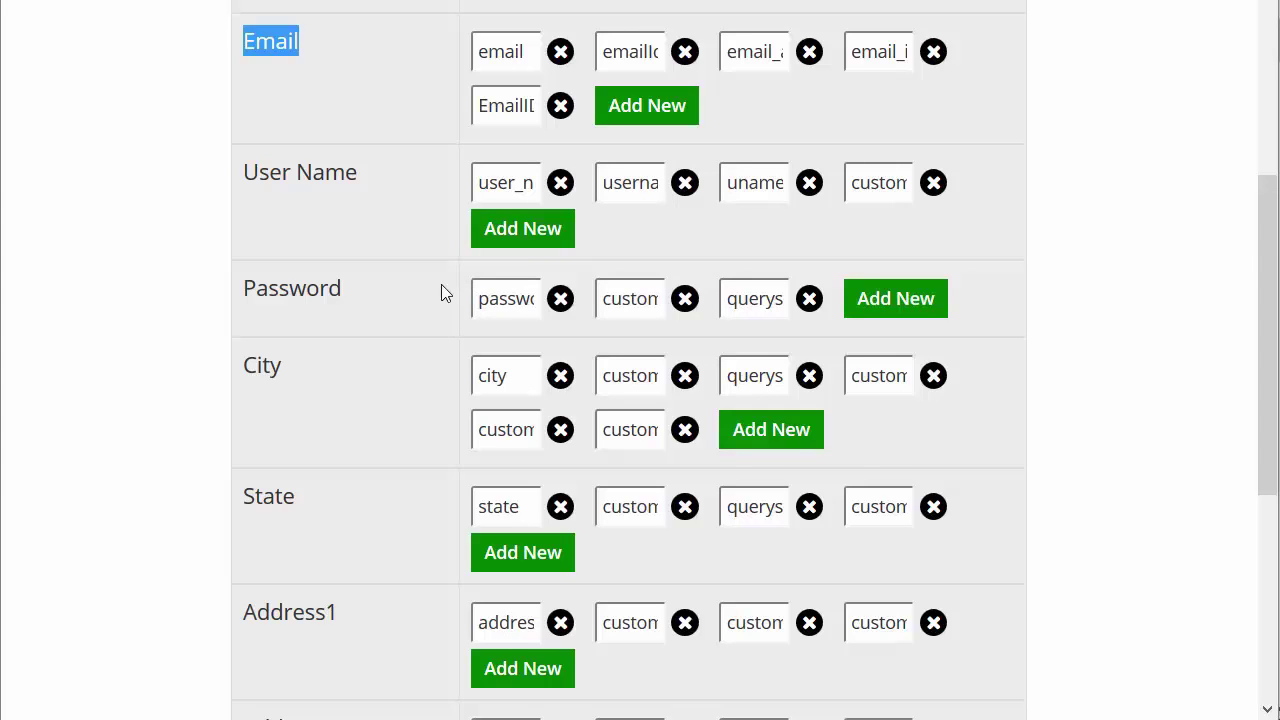
{"action": "left_click", "coordinate": [309, 76]}
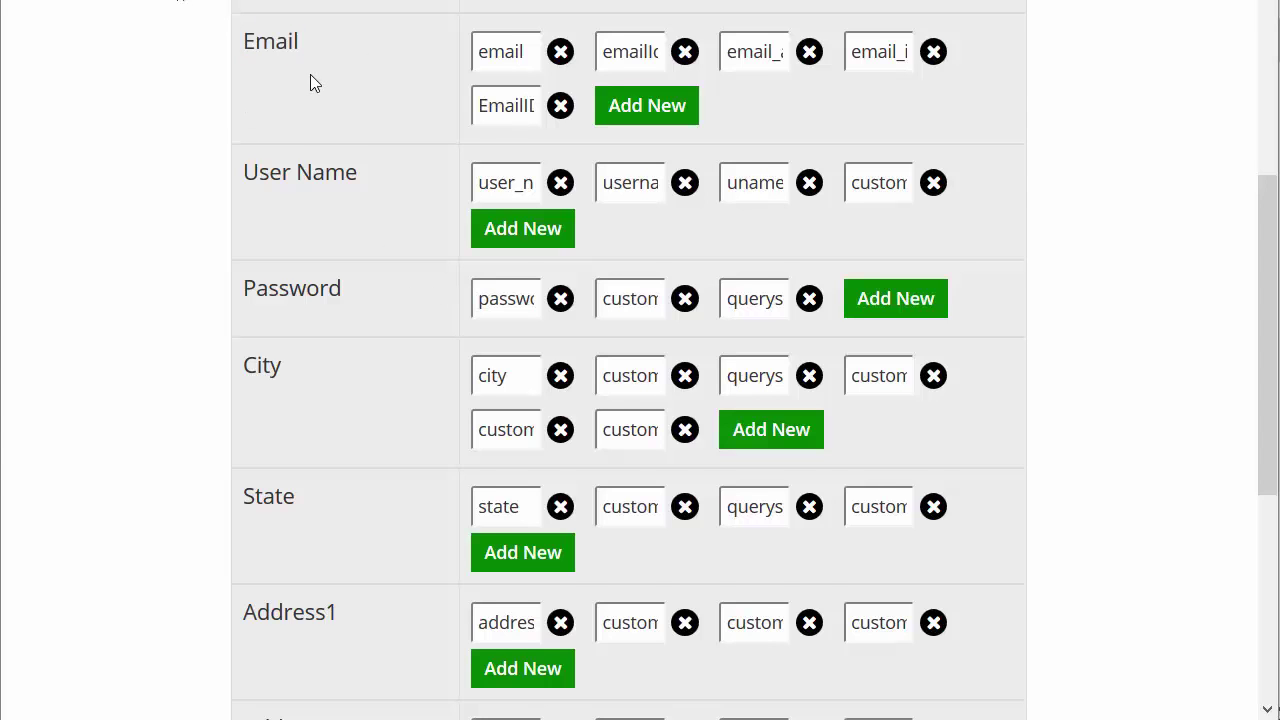
{"action": "scroll", "coordinate": [309, 153], "scroll_direction": "up", "scroll_amount": 1}
{"action": "scroll", "coordinate": [310, 160], "scroll_direction": "up", "scroll_amount": 3}
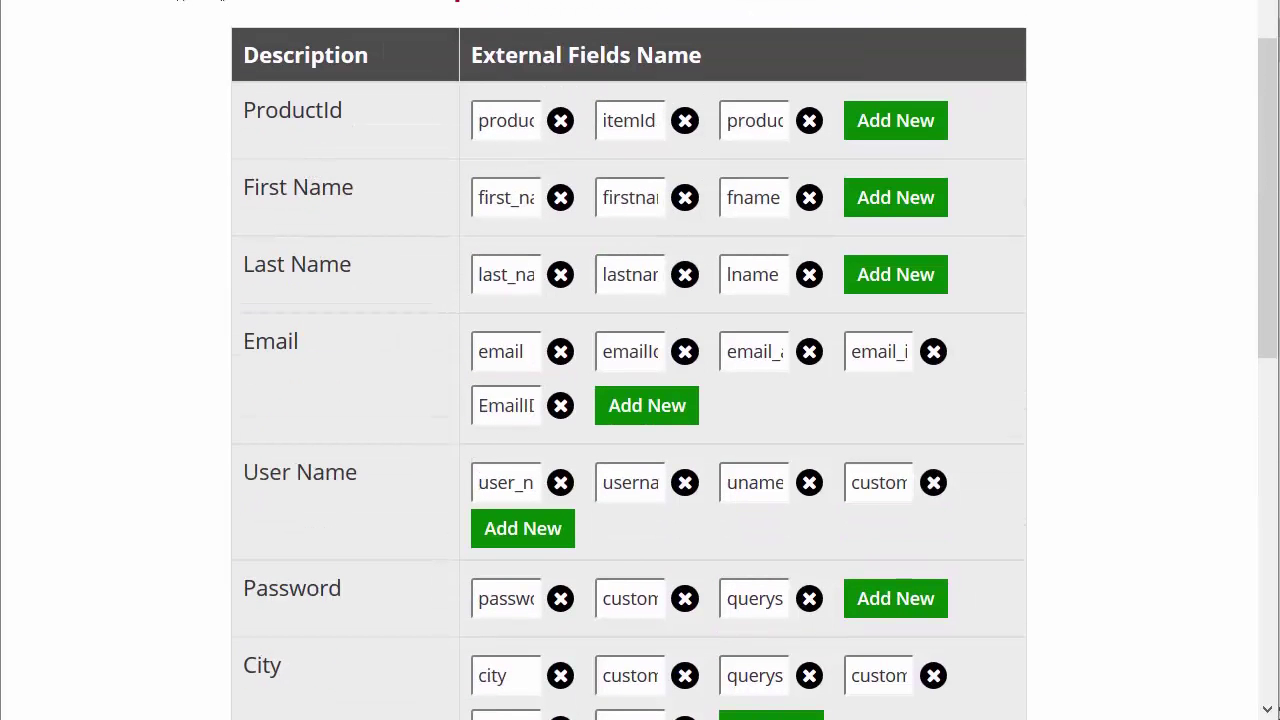
{"action": "scroll", "coordinate": [175, 10], "scroll_direction": "up", "scroll_amount": 2}
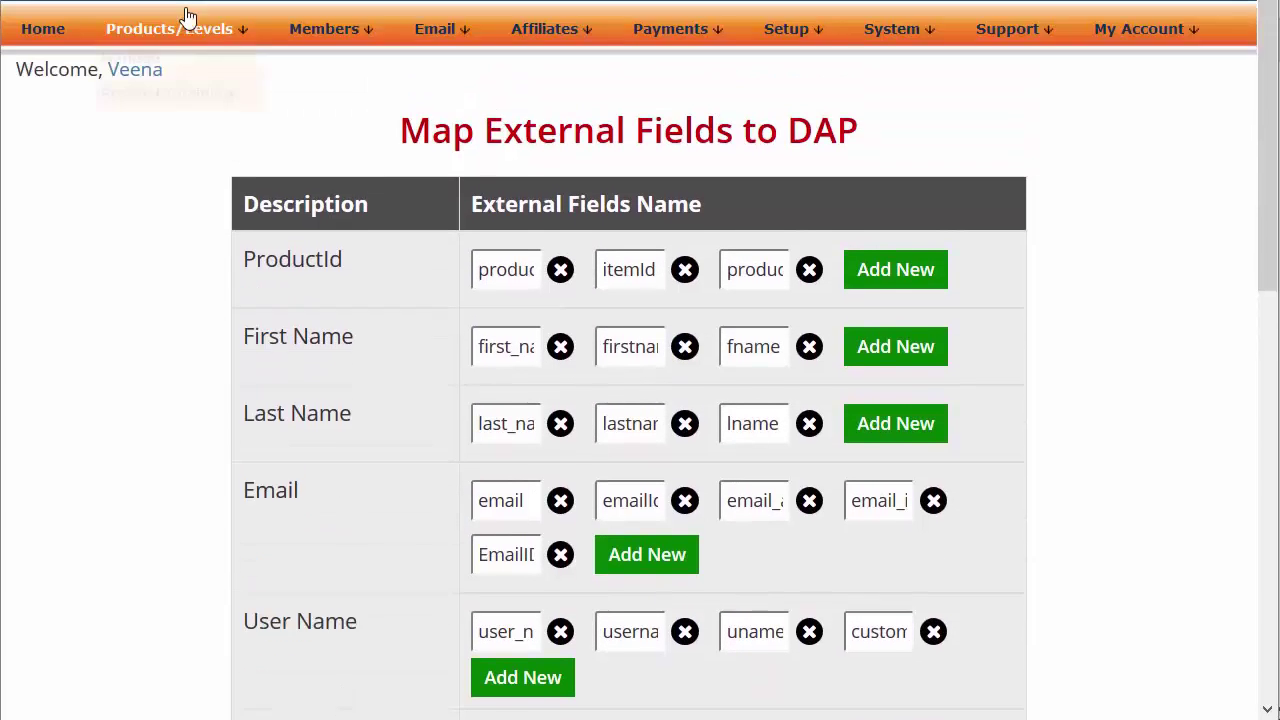
Switch to the Members > Custom Fields page in a separate tab
{"action": "mouse_move", "coordinate": [288, 52]}
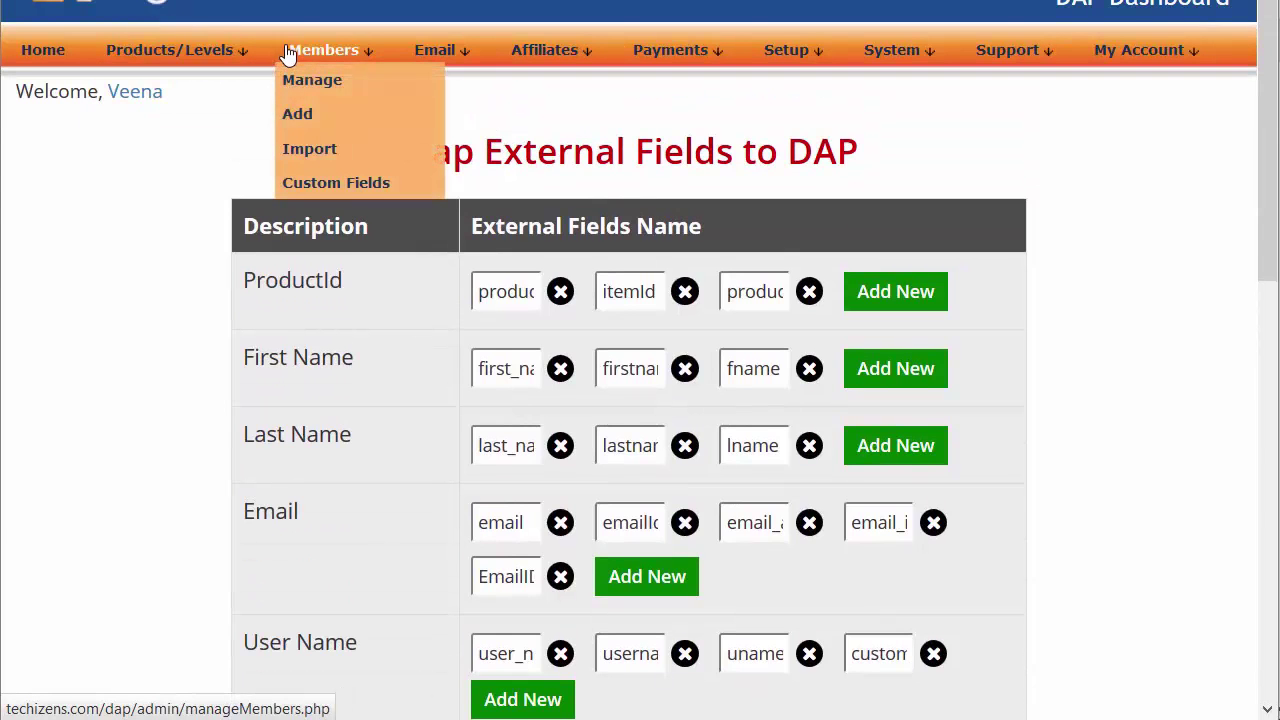
{"action": "right_click", "coordinate": [314, 182]}
{"action": "left_click", "coordinate": [344, 186]}
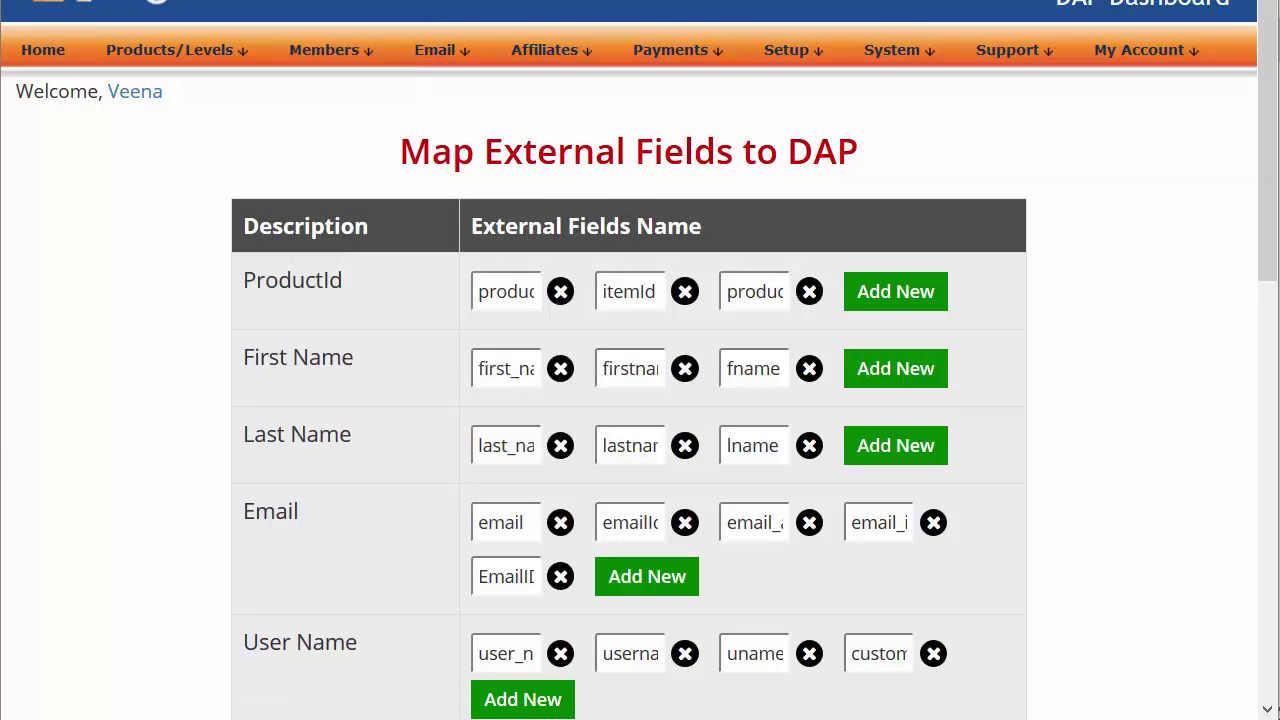
{"action": "key", "text": "ctrl+Tab"}
Load Custom Tax's settings and select its Database Field Name
{"action": "scroll", "coordinate": [183, 409], "scroll_direction": "down", "scroll_amount": 3}
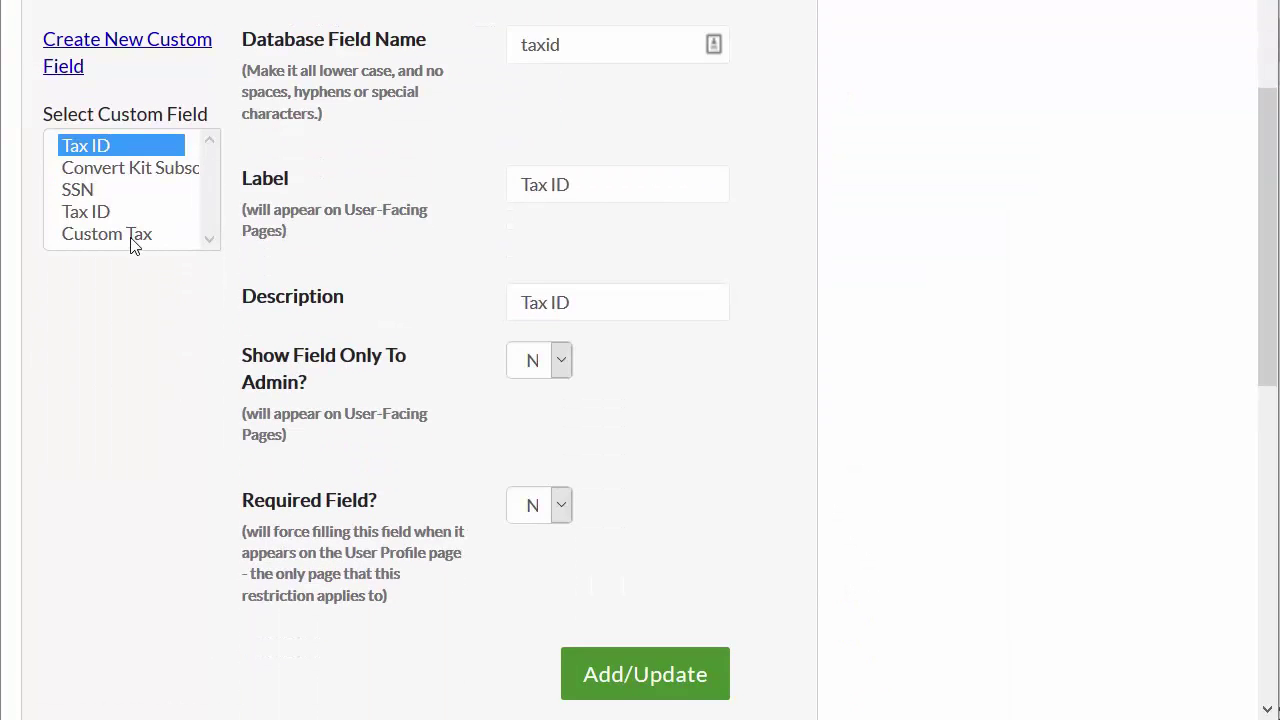
{"action": "left_click", "coordinate": [133, 238]}
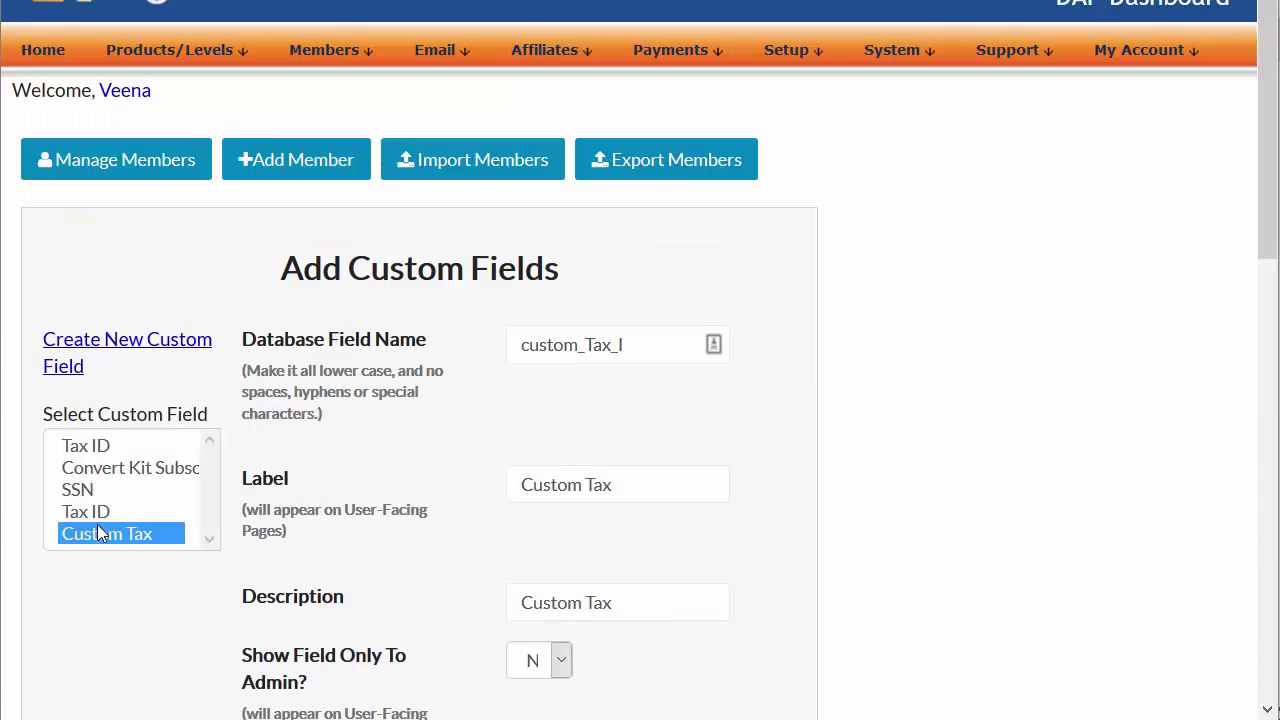
{"action": "double_click", "coordinate": [622, 344]}
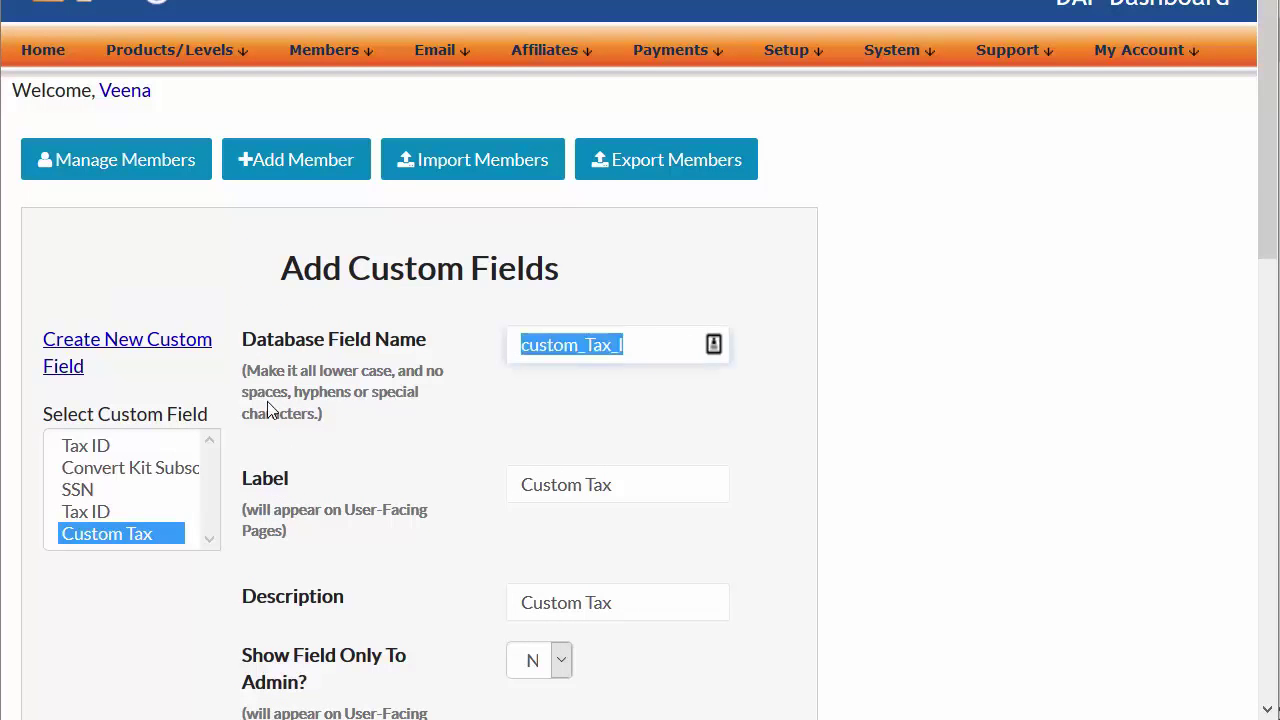
{"action": "scroll", "coordinate": [112, 642], "scroll_direction": "down", "scroll_amount": 3}
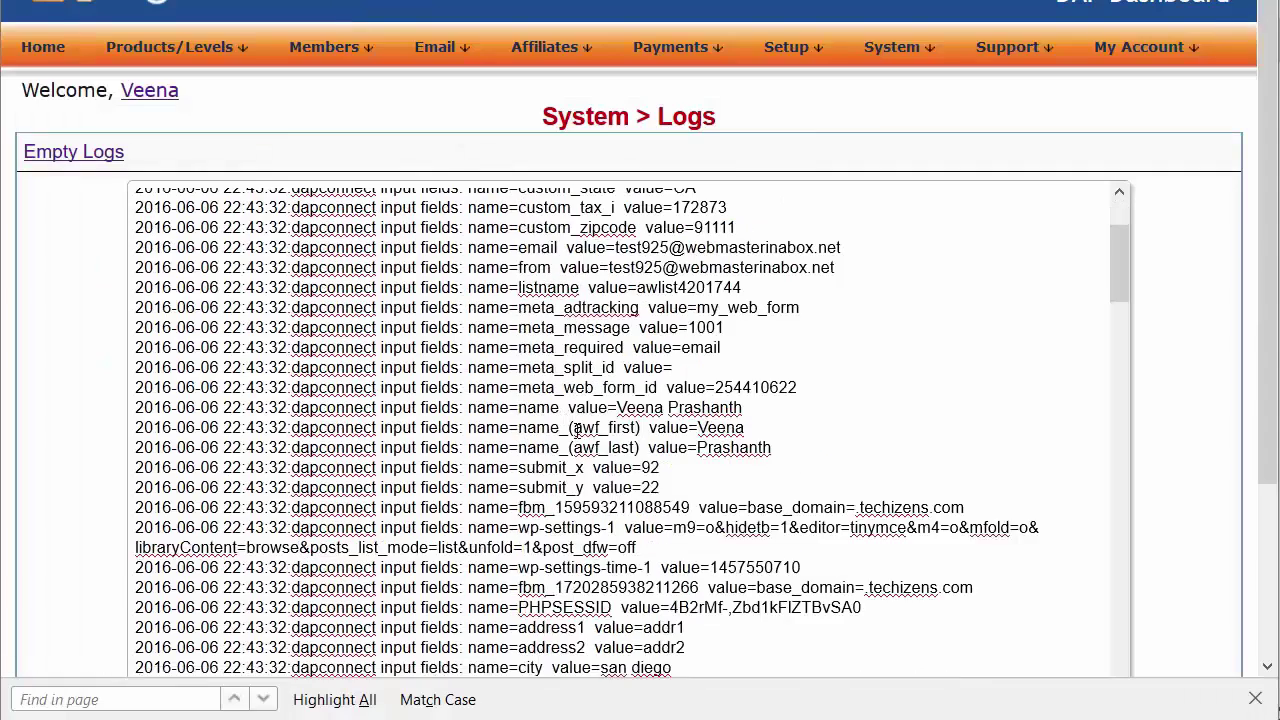
{"action": "scroll", "coordinate": [578, 430], "scroll_direction": "up", "scroll_amount": 3}
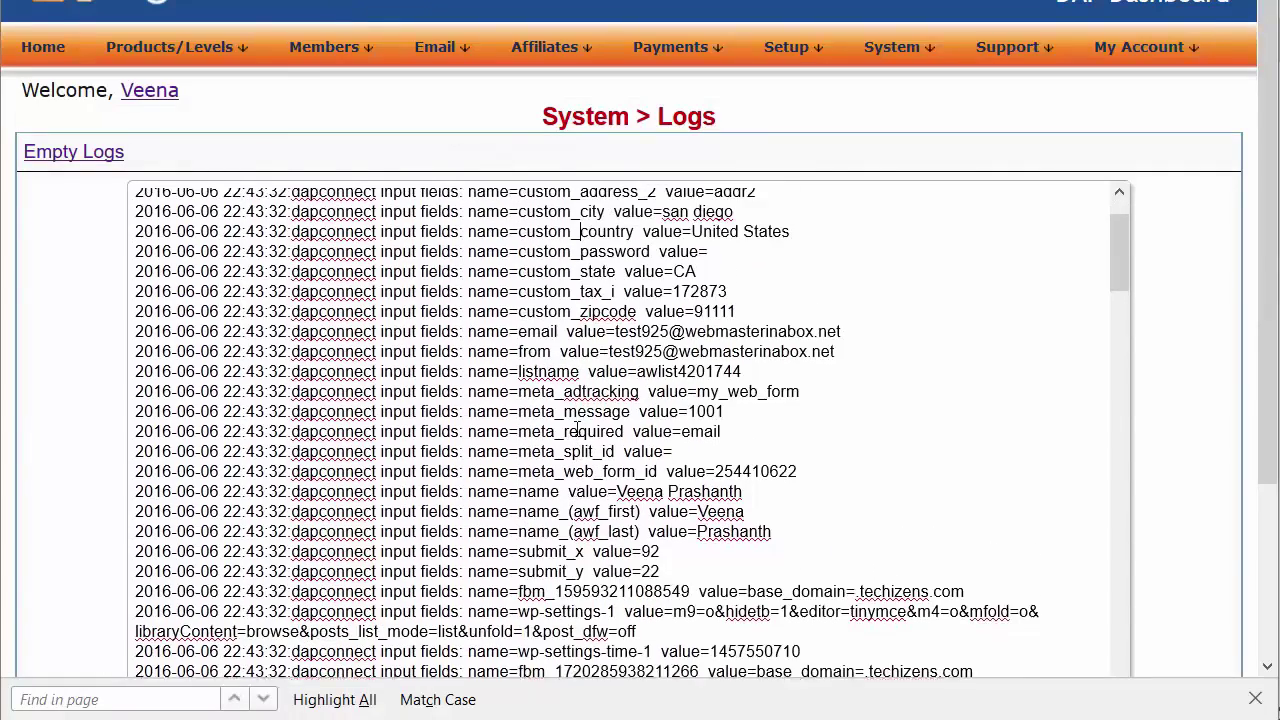
Select the custom_tax_i field name in the sign-up log entry
{"action": "double_click", "coordinate": [552, 321]}
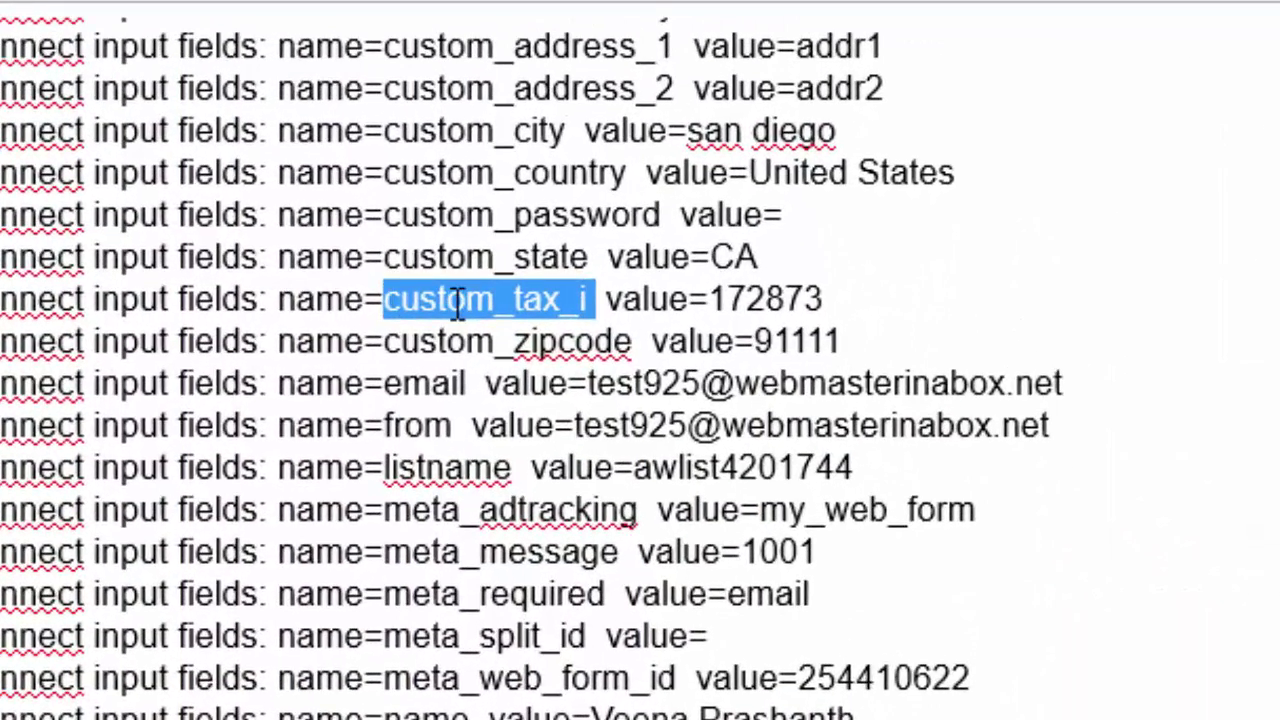
{"action": "left_click", "coordinate": [589, 299]}
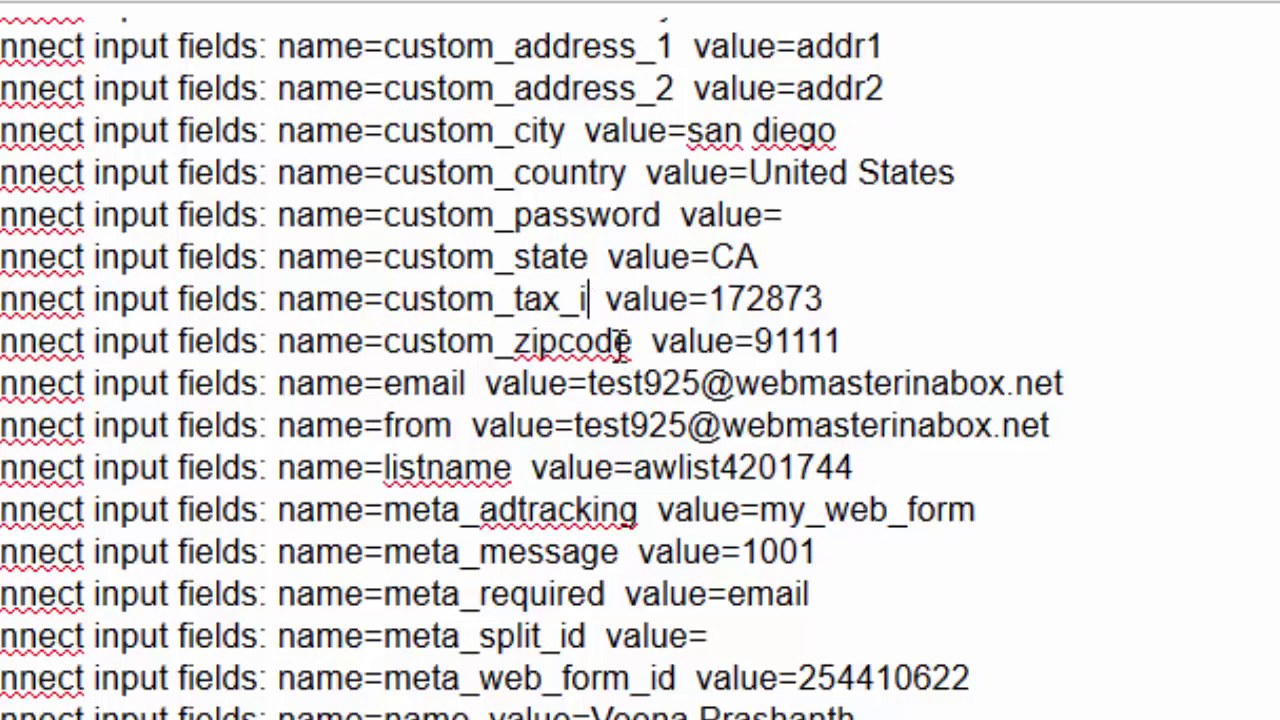
{"action": "left_click_drag", "start_coordinate": [597, 305], "coordinate": [388, 300]}
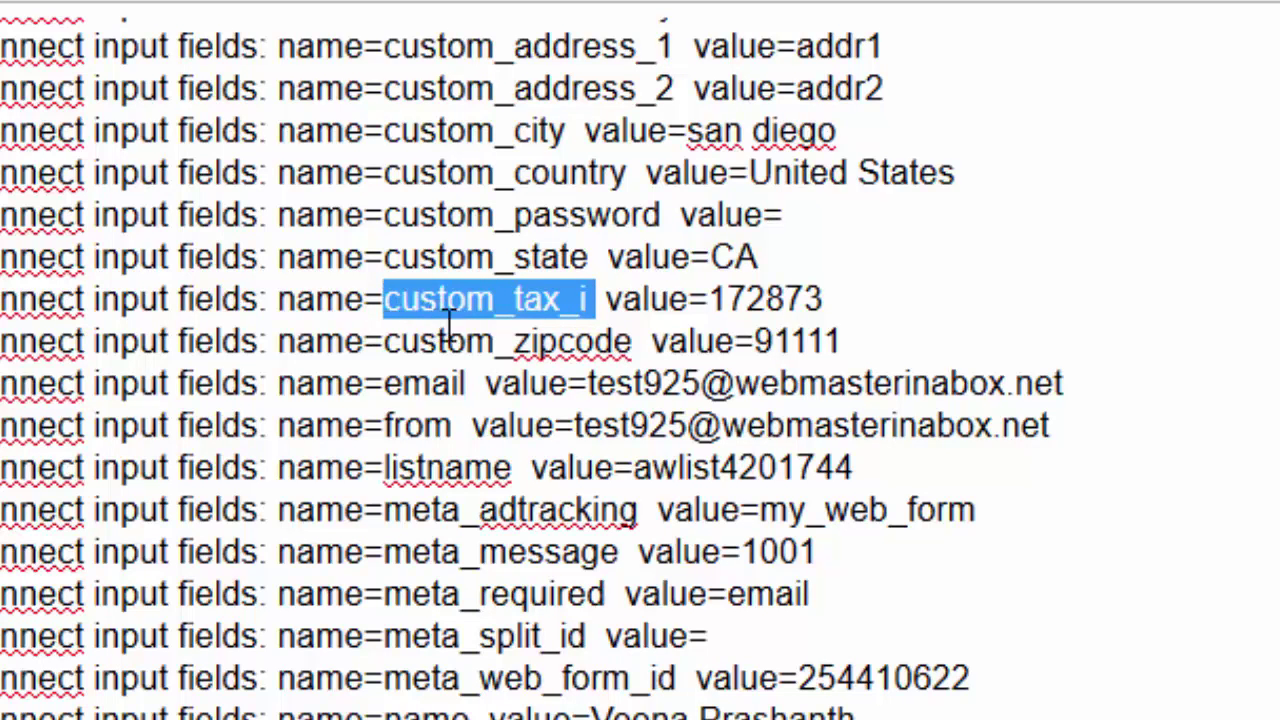
{"action": "left_click", "coordinate": [302, 296]}
{"action": "left_click_drag", "start_coordinate": [384, 300], "coordinate": [584, 320]}
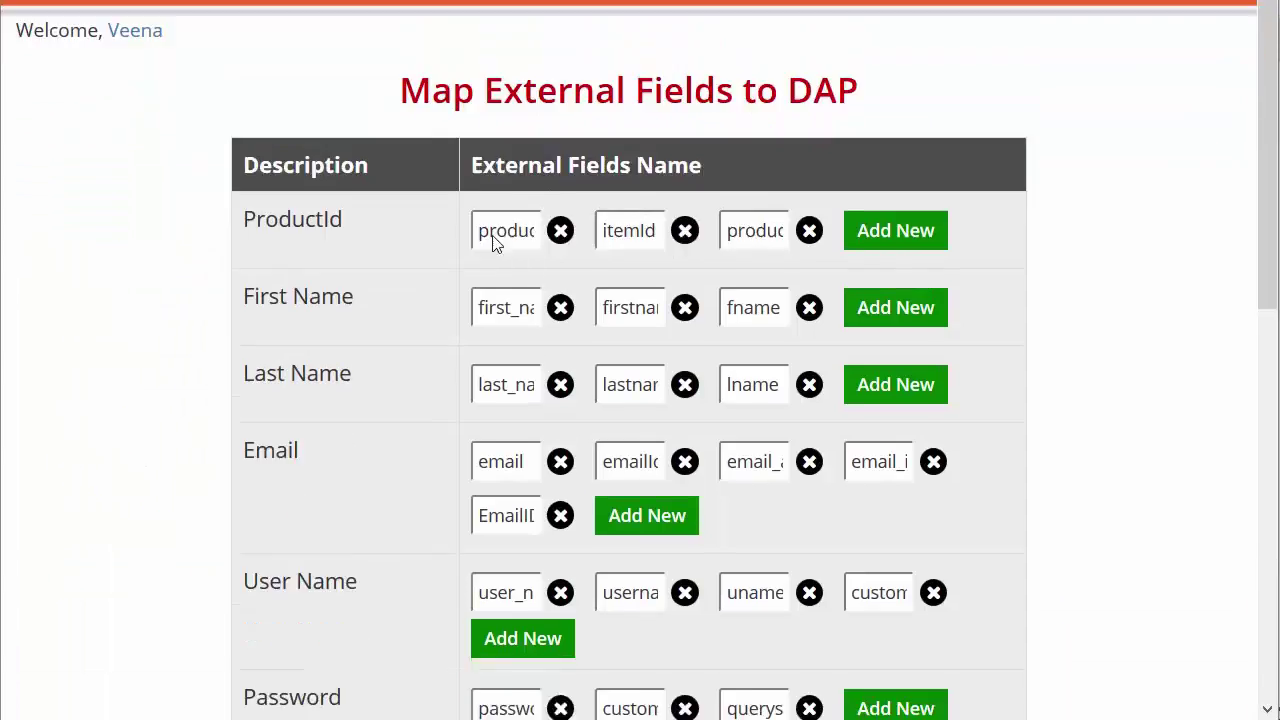
Scroll through the Map External Fields table down to Secret Key
{"action": "scroll", "coordinate": [235, 425], "scroll_direction": "up", "scroll_amount": 3}
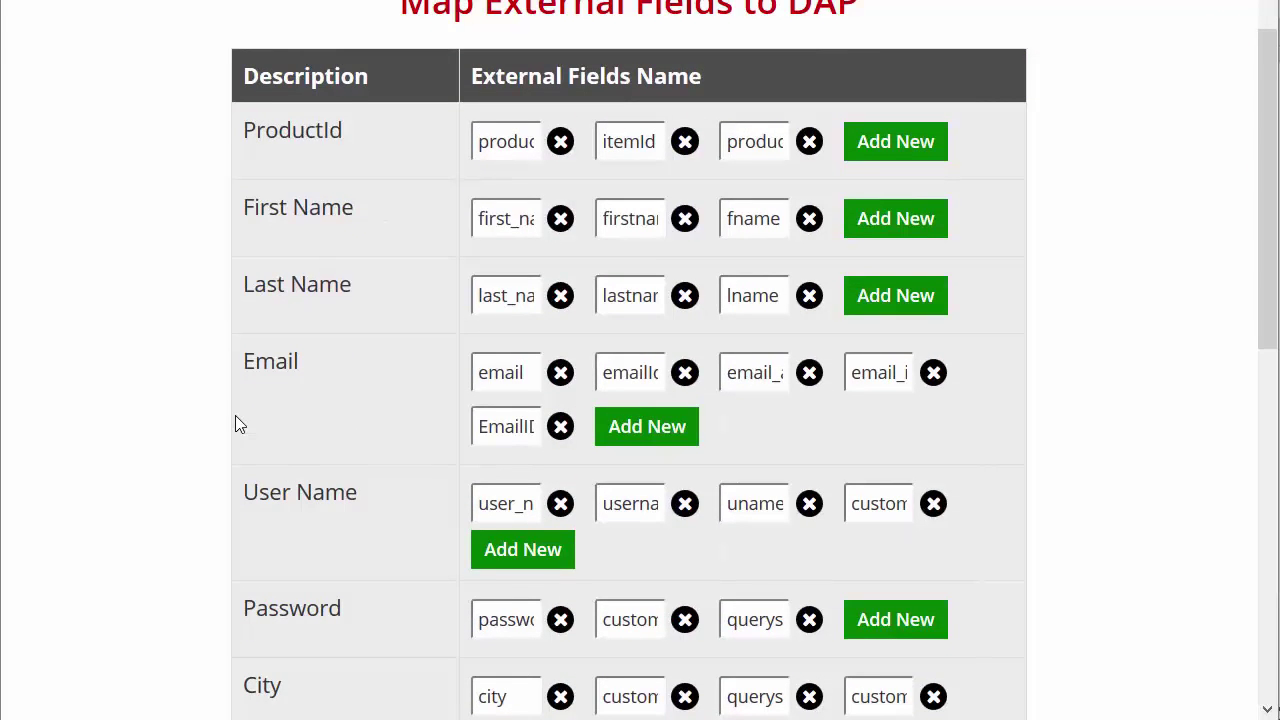
{"action": "scroll", "coordinate": [291, 123], "scroll_direction": "down", "scroll_amount": 8}
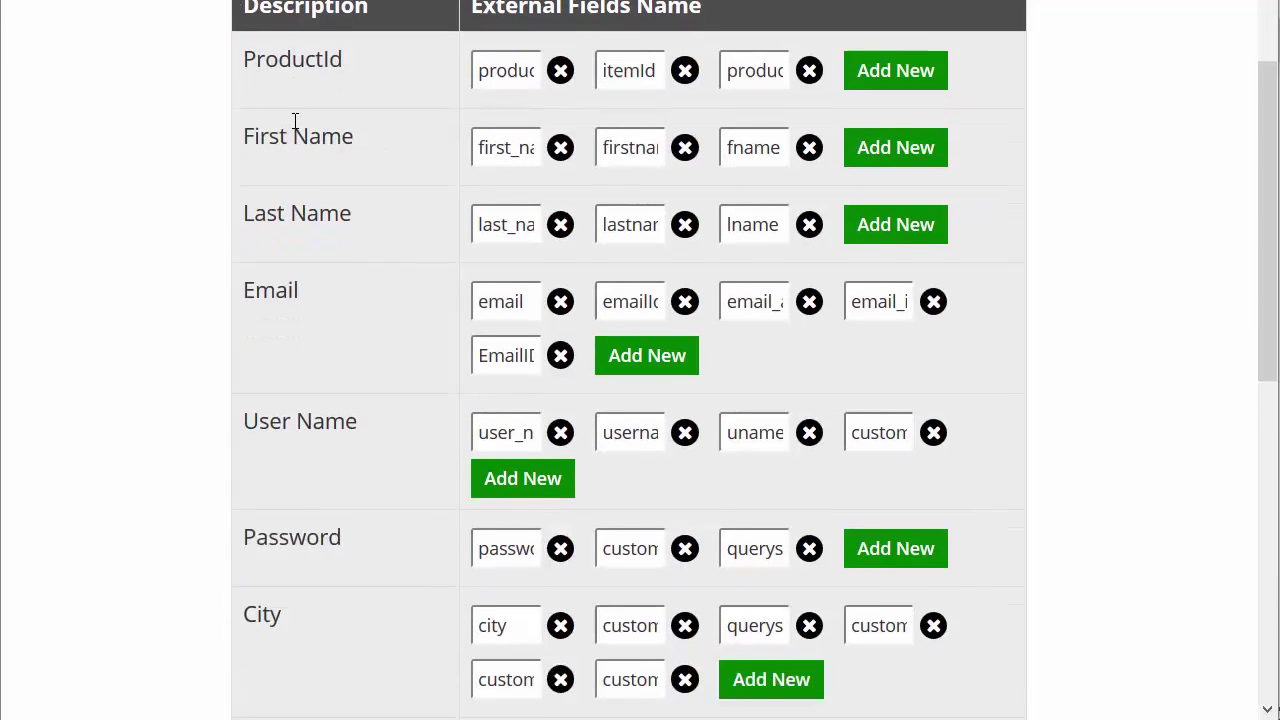
{"action": "scroll", "coordinate": [355, 493], "scroll_direction": "down", "scroll_amount": 2}
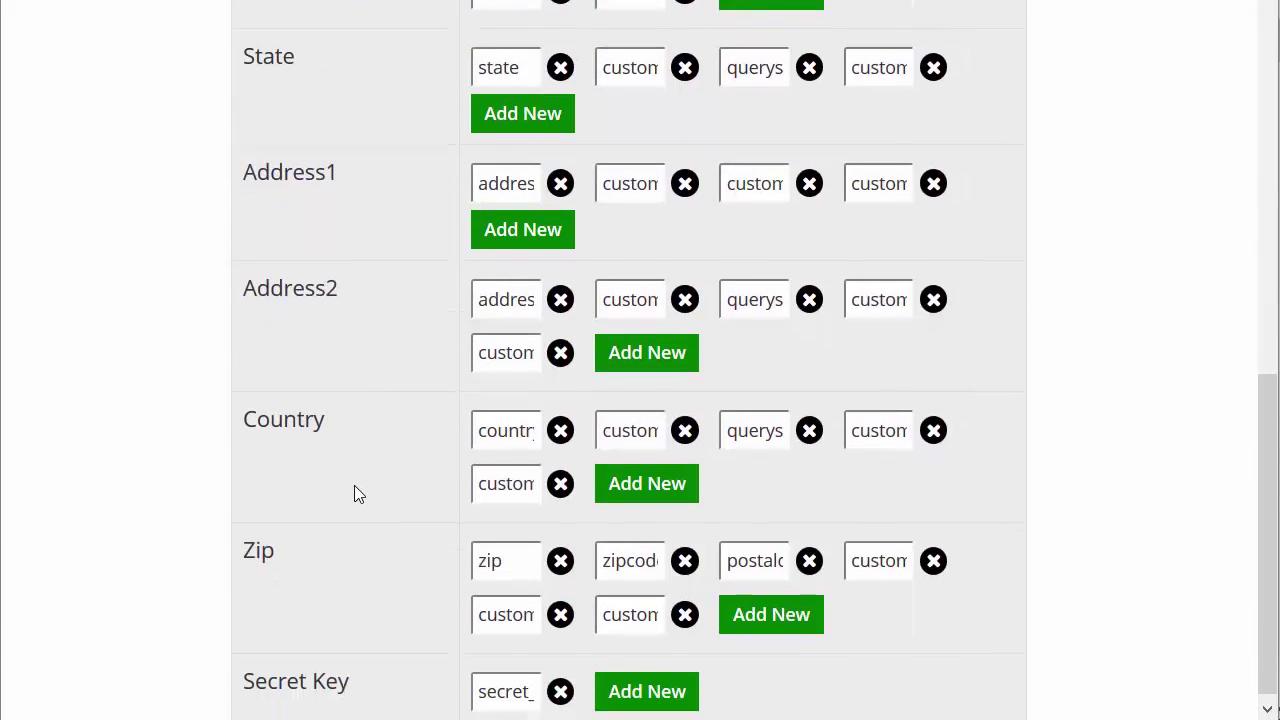
{"action": "scroll", "coordinate": [349, 400], "scroll_direction": "up", "scroll_amount": 12}
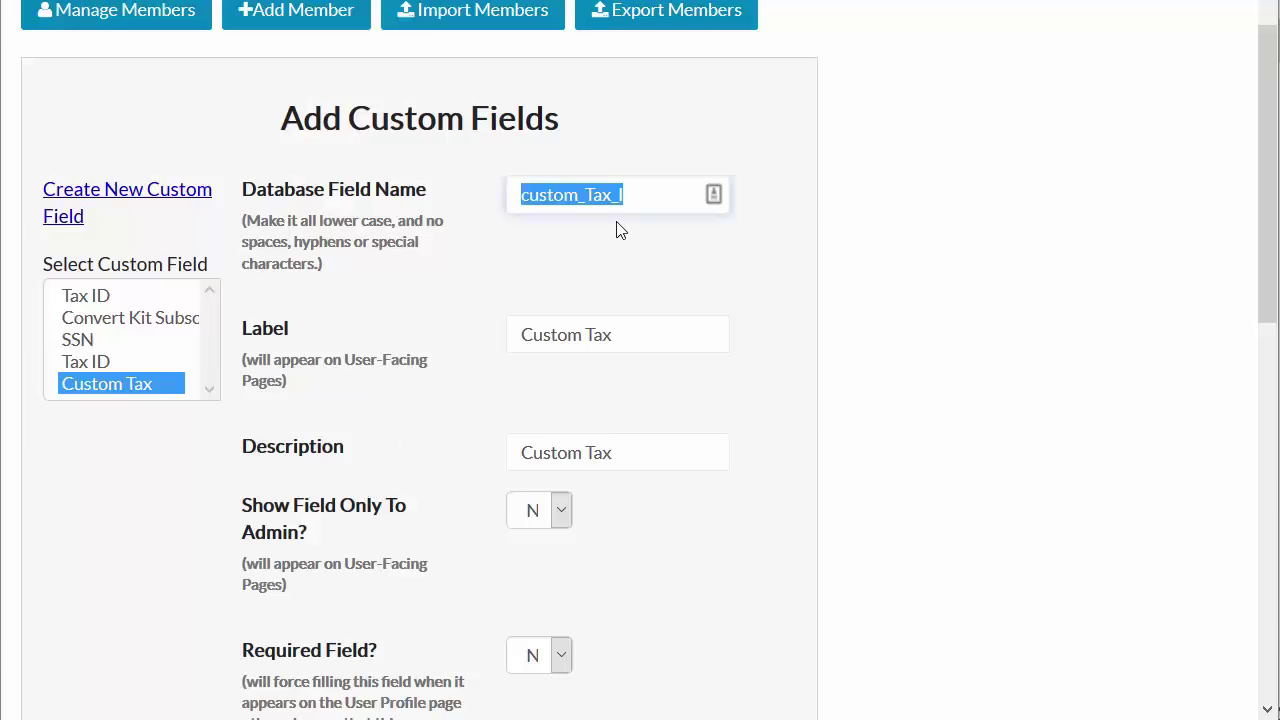
Change the Custom Tax database name to custom_tax_i and save with Add/Update
{"action": "left_click_drag", "start_coordinate": [634, 199], "coordinate": [515, 184]}
{"action": "type", "text": "custom_tax_i"}
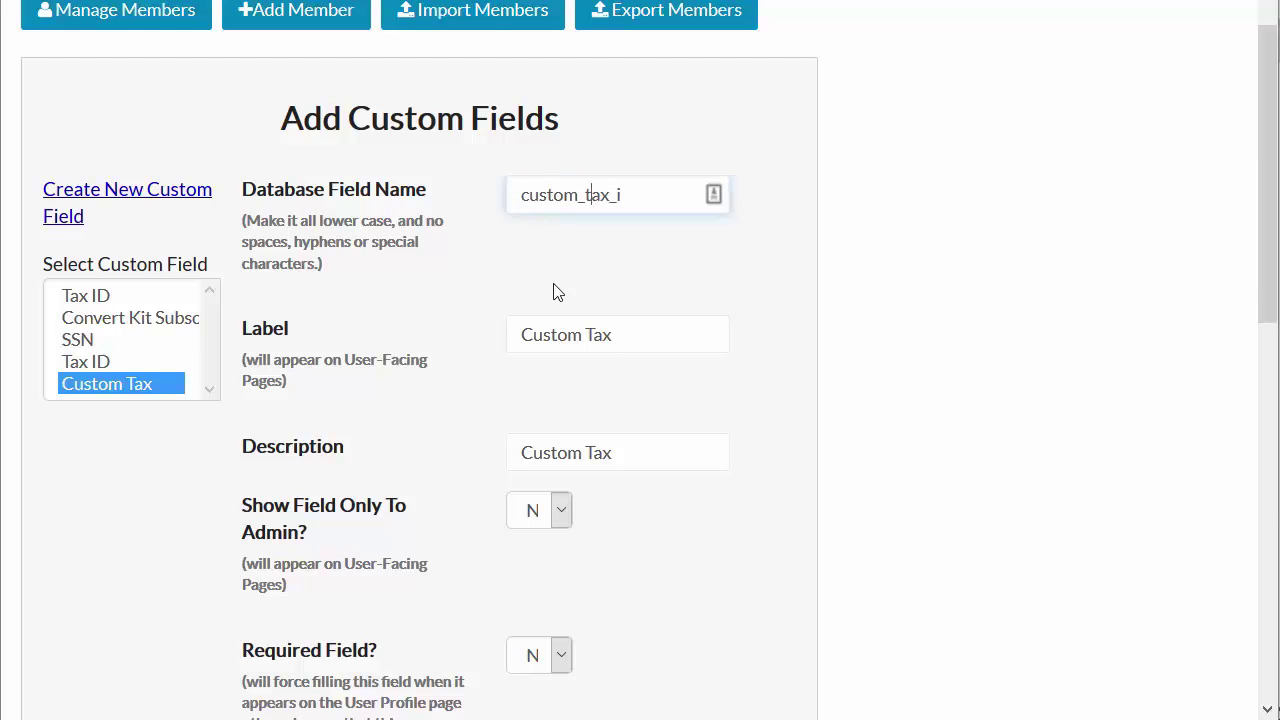
{"action": "scroll", "coordinate": [409, 549], "scroll_direction": "down", "scroll_amount": 5}
{"action": "left_click", "coordinate": [626, 389]}
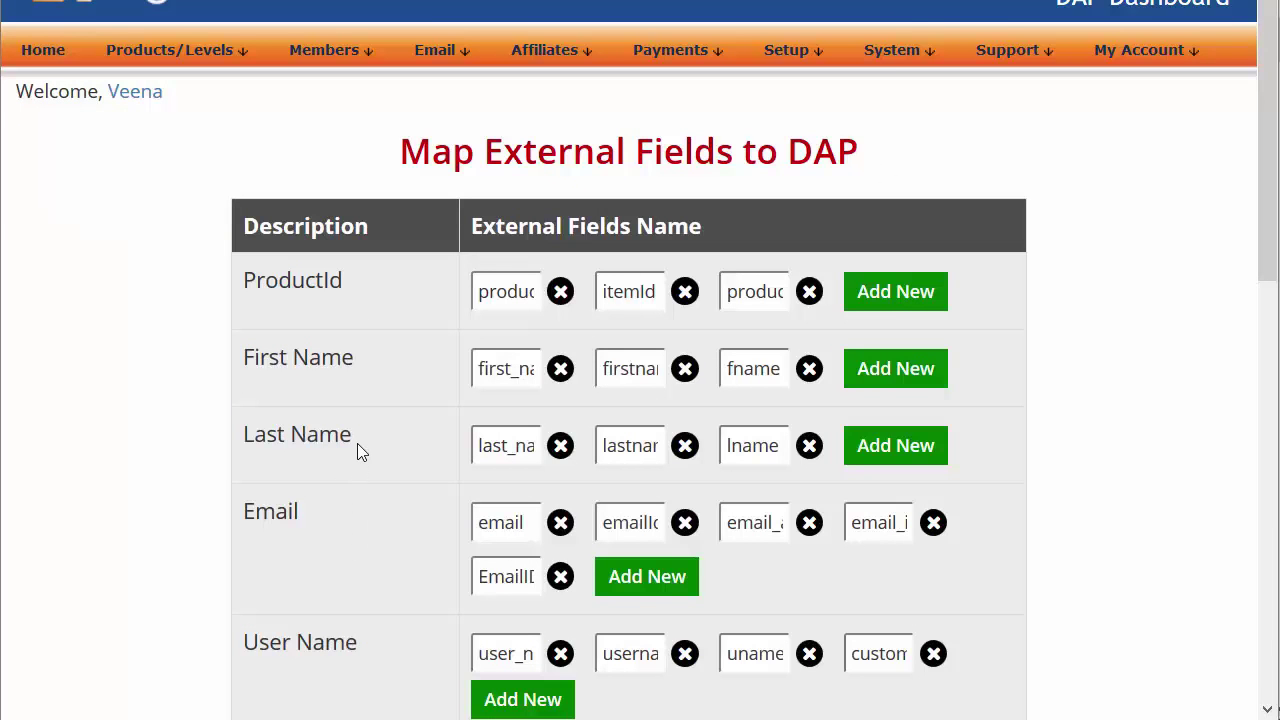
Finish scrolling the mapping table and go to Members > Custom Fields
{"action": "scroll", "coordinate": [308, 450], "scroll_direction": "down", "scroll_amount": 6}
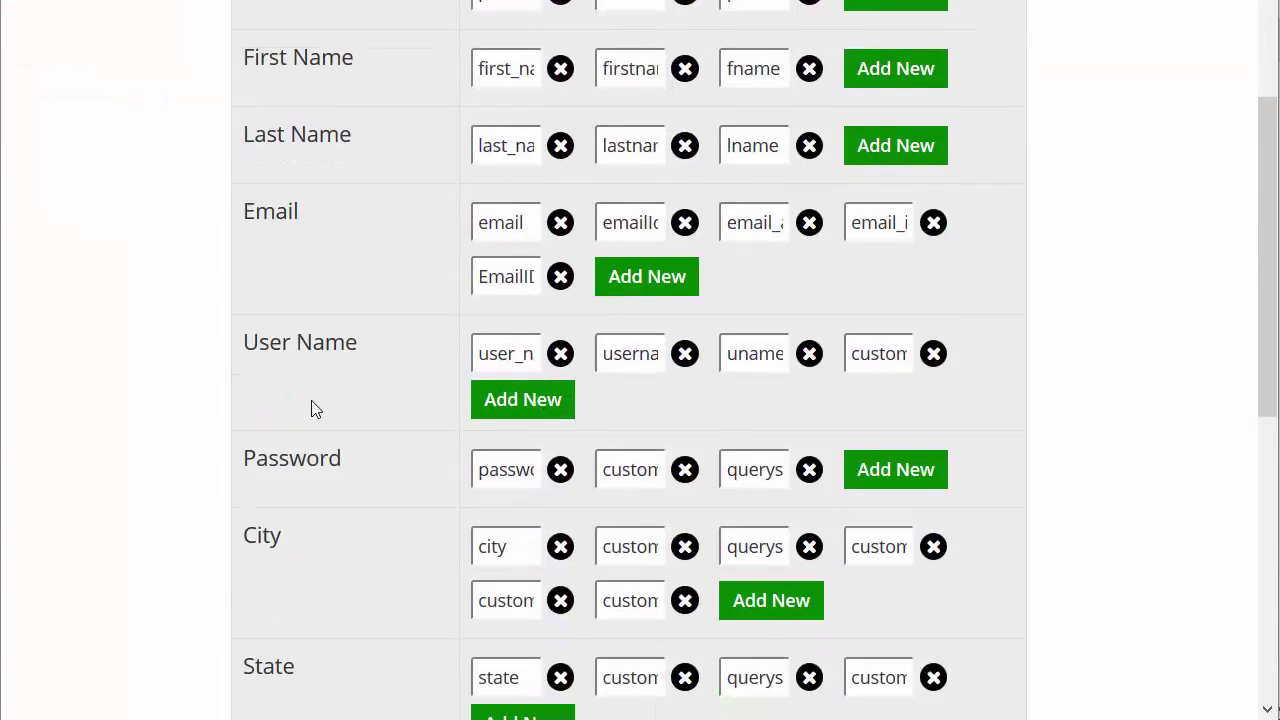
{"action": "scroll", "coordinate": [375, 525], "scroll_direction": "down", "scroll_amount": 3}
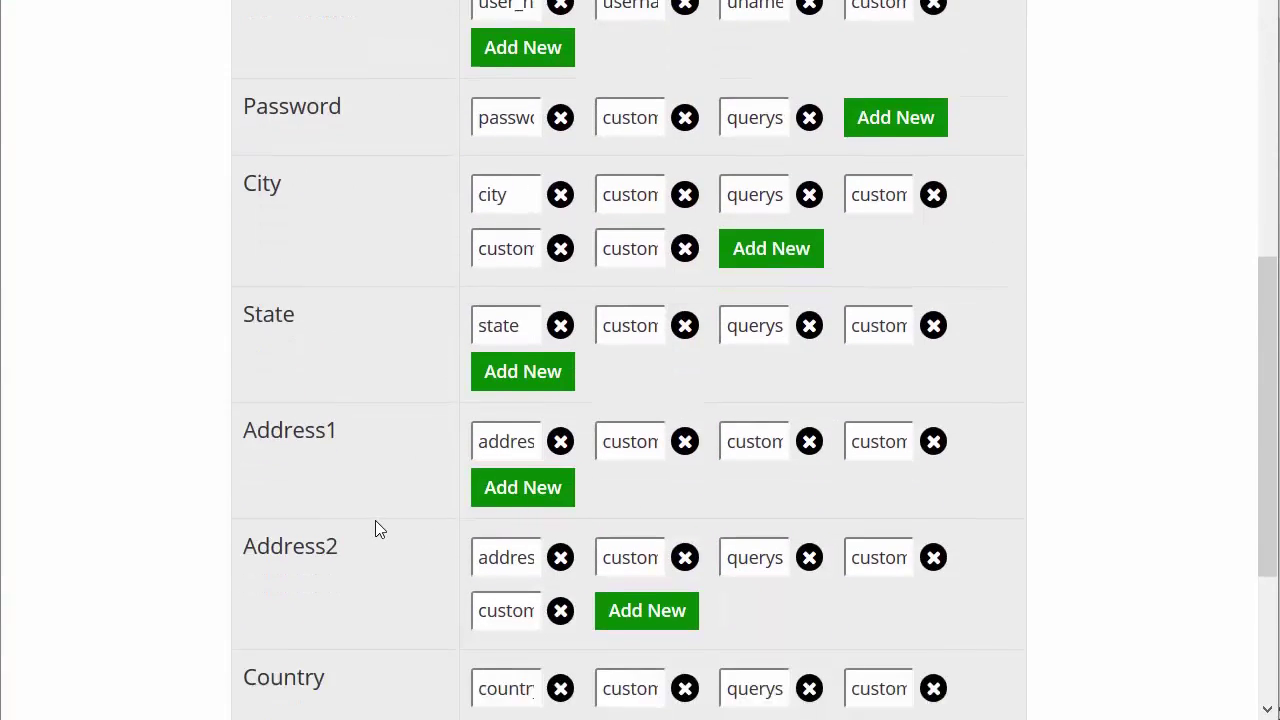
{"action": "scroll", "coordinate": [311, 501], "scroll_direction": "up", "scroll_amount": 4}
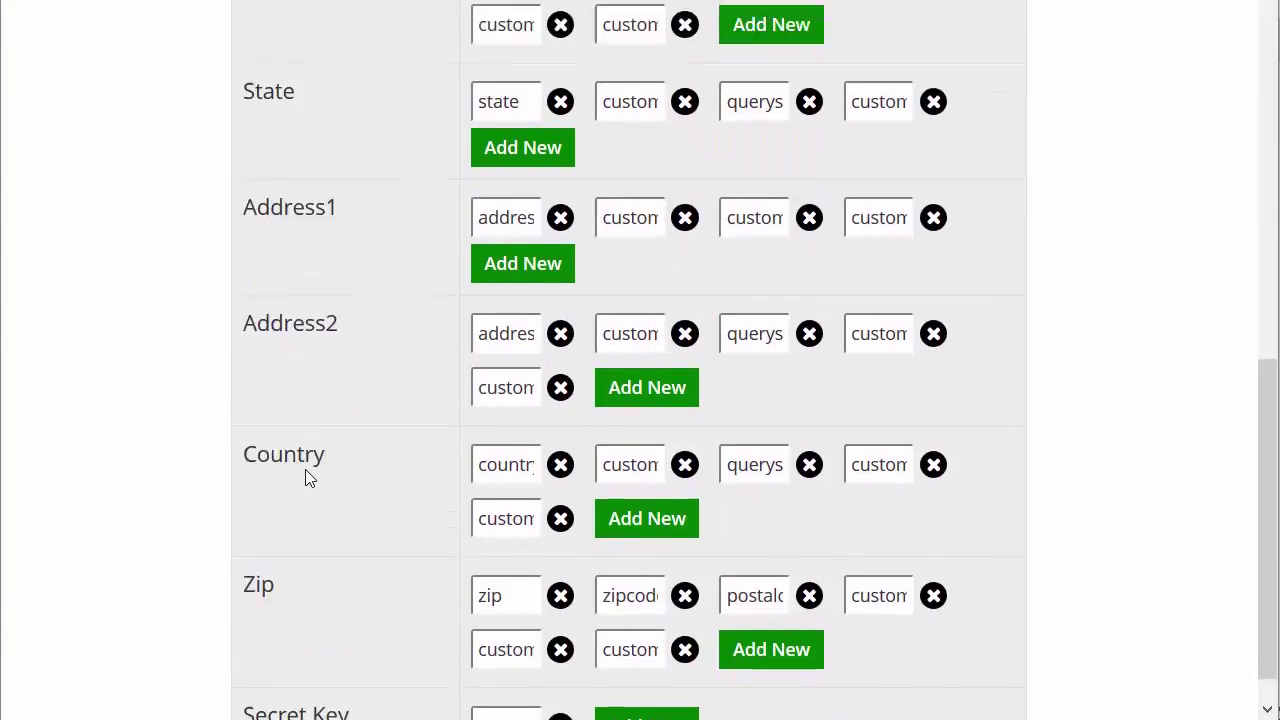
{"action": "scroll", "coordinate": [226, 360], "scroll_direction": "up", "scroll_amount": 5}
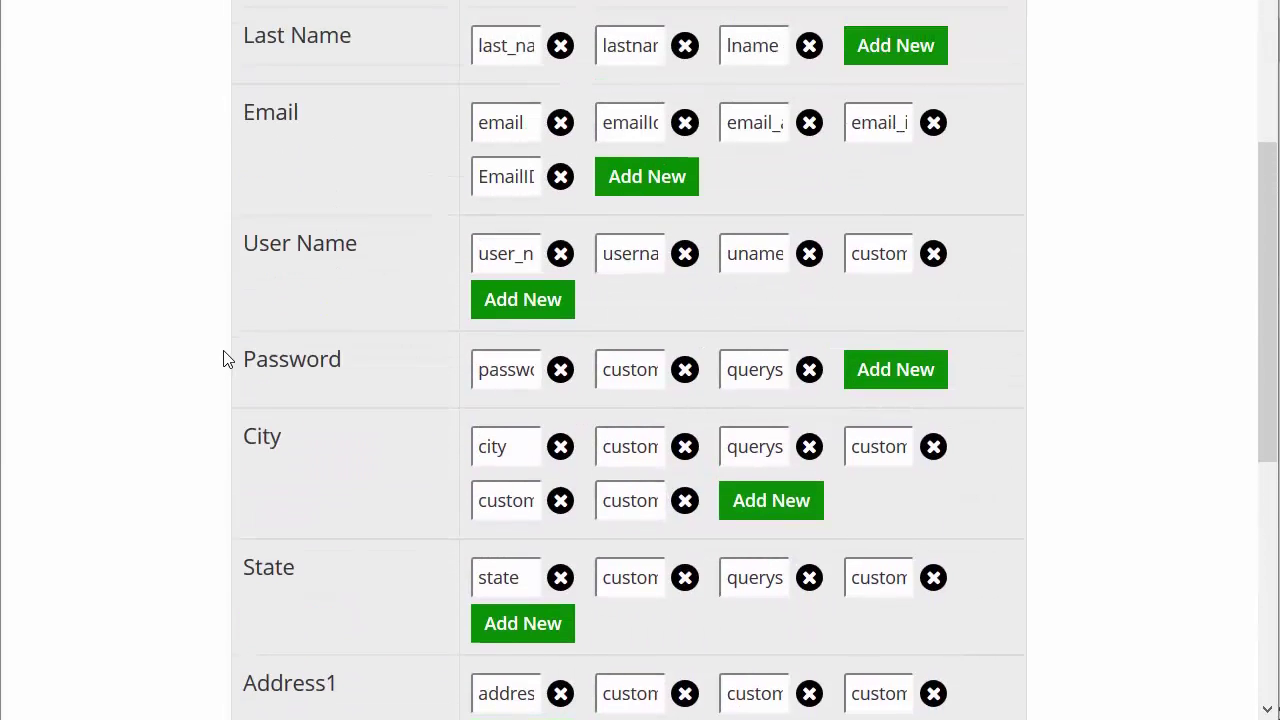
{"action": "scroll", "coordinate": [226, 360], "scroll_direction": "up", "scroll_amount": 1}
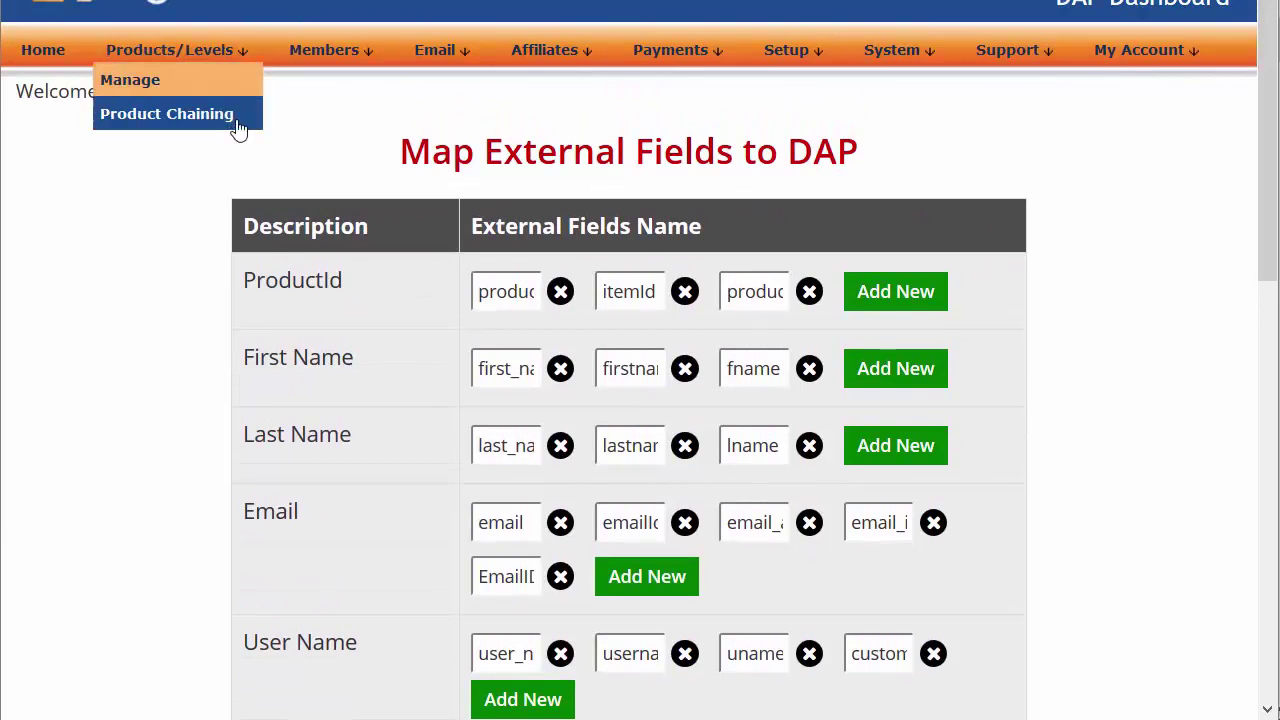
{"action": "mouse_move", "coordinate": [337, 62]}
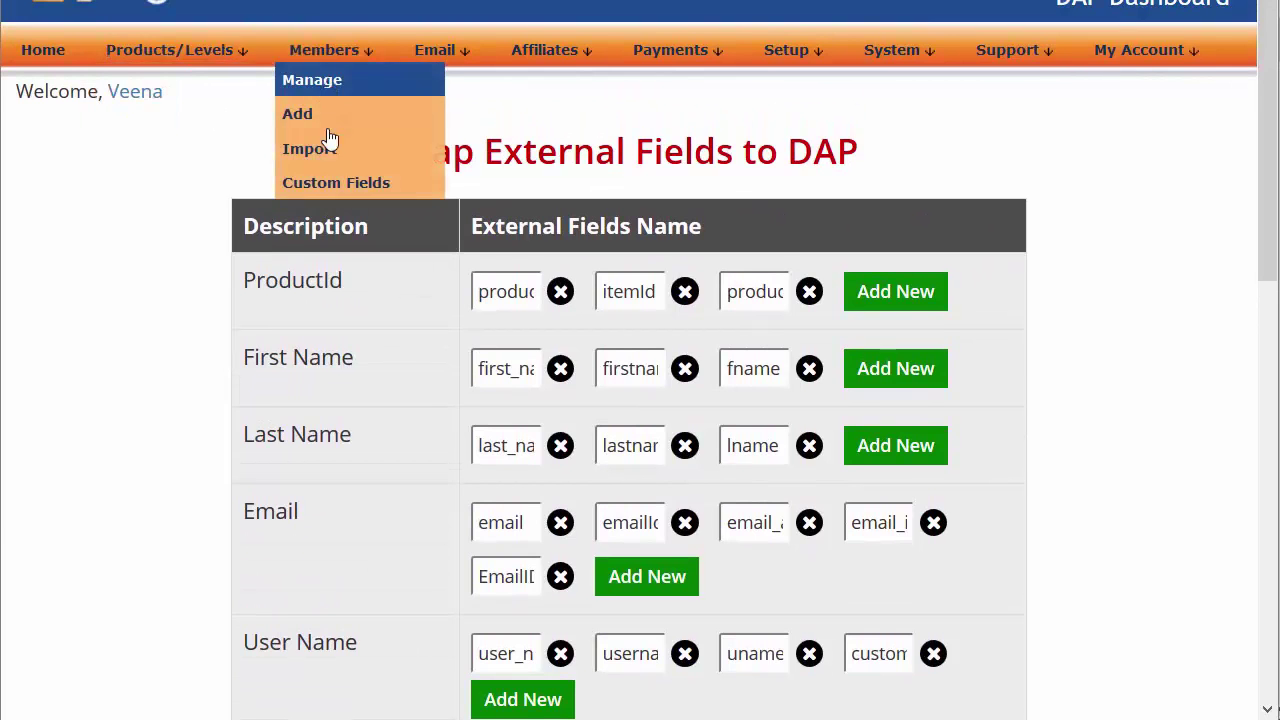
{"action": "left_click", "coordinate": [343, 185]}
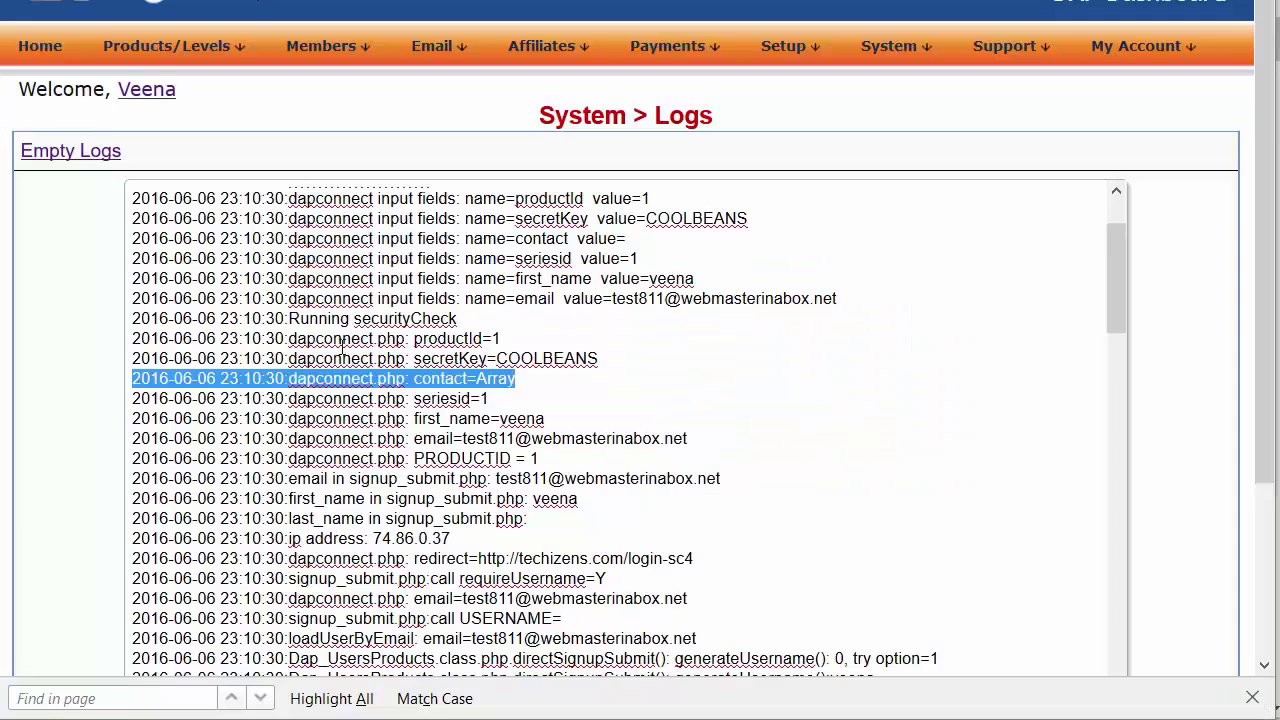
Highlight the contact=Array log entry, confirming the contact field arrived as Array
{"action": "left_click", "coordinate": [374, 382]}
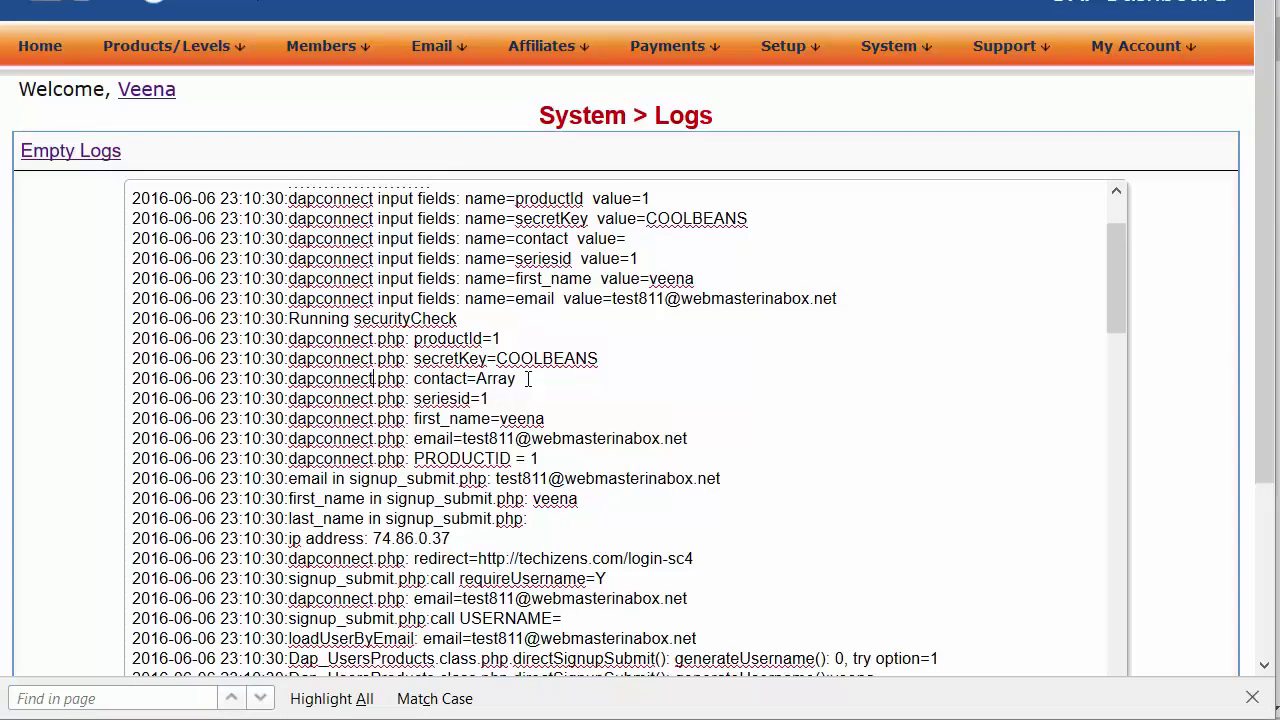
{"action": "left_click_drag", "start_coordinate": [528, 379], "coordinate": [417, 379]}
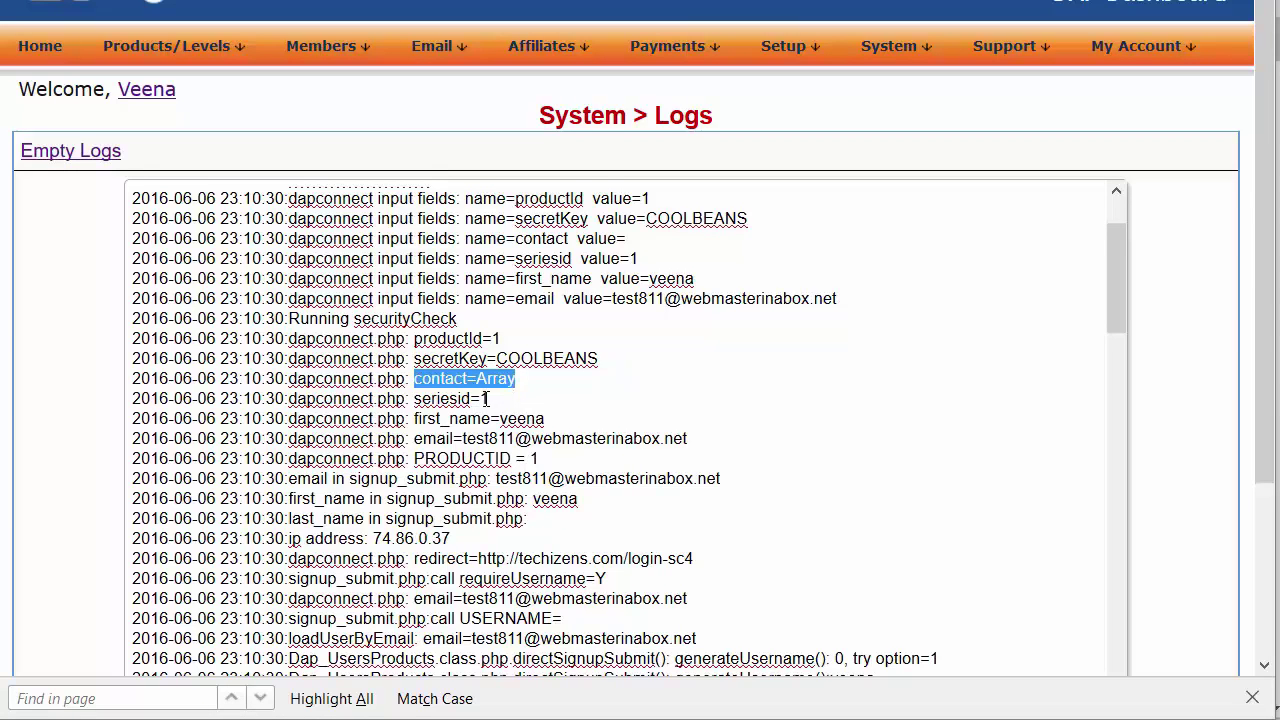
{"action": "double_click", "coordinate": [433, 378]}
{"action": "double_click", "coordinate": [492, 379]}
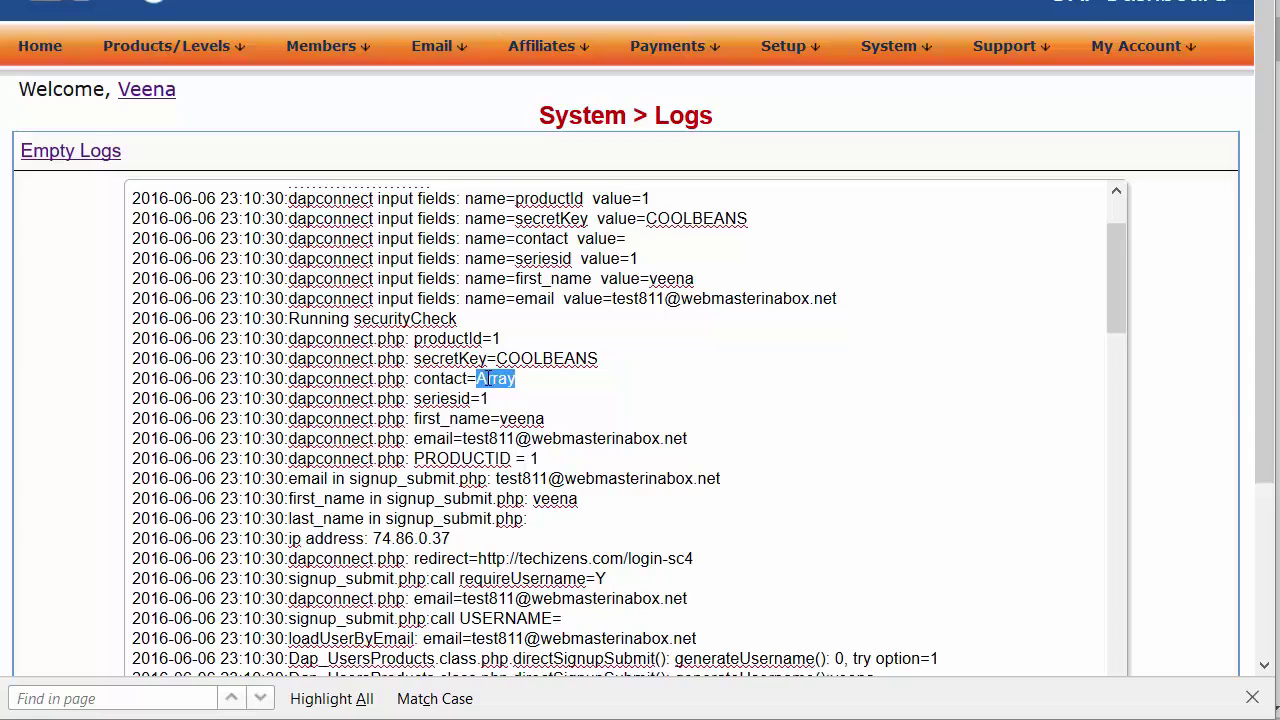
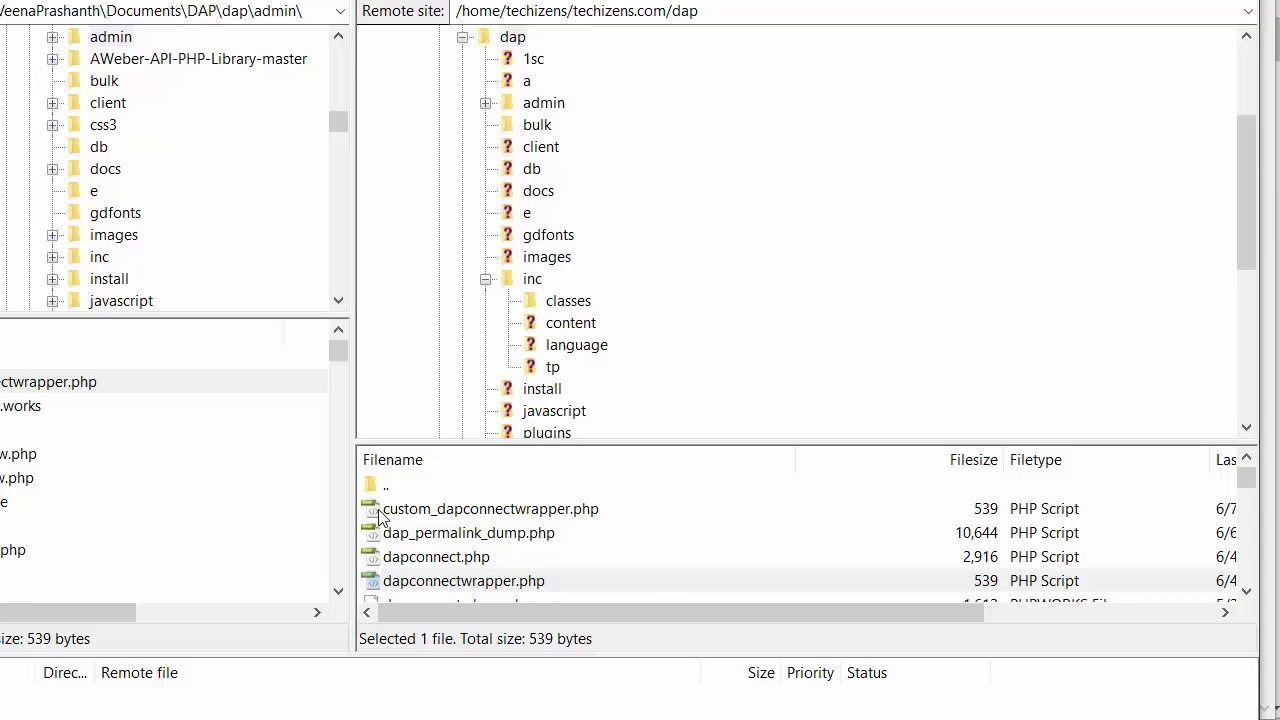
Confirm custom_dapconnectwrapper.php is in the server's dap folder, then return to the webhook URL dialog
{"action": "left_click", "coordinate": [417, 512]}
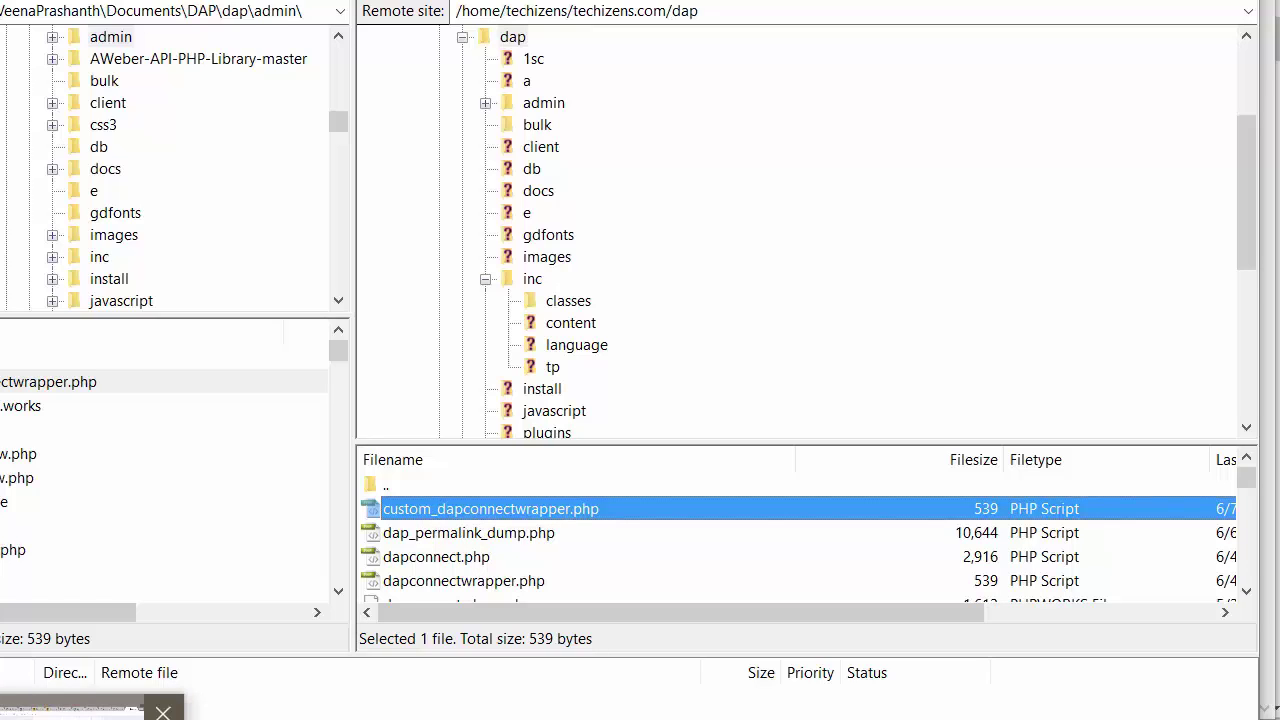
{"action": "left_click", "coordinate": [60, 716]}
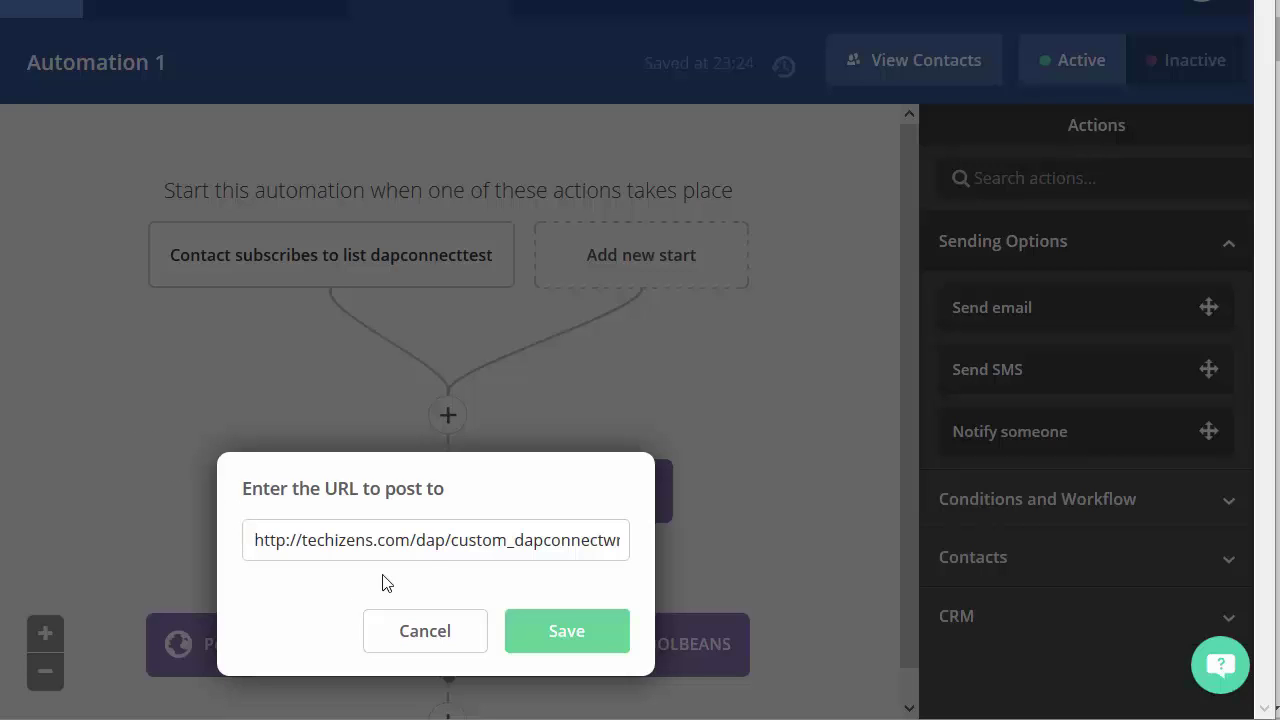
Point the webhook URL at custom_dapconnectwrapper.php?productId=1 with the secret key appended
{"action": "left_click_drag", "start_coordinate": [451, 540], "coordinate": [626, 541]}
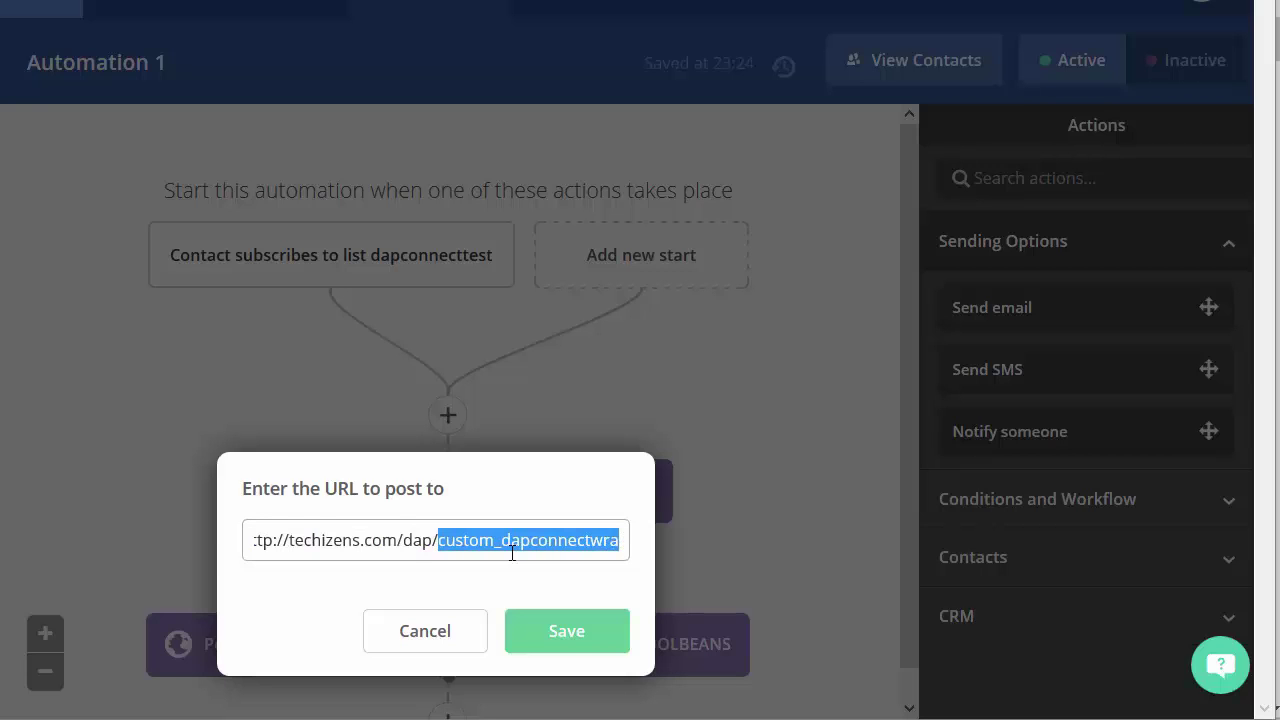
{"action": "key", "text": "End"}
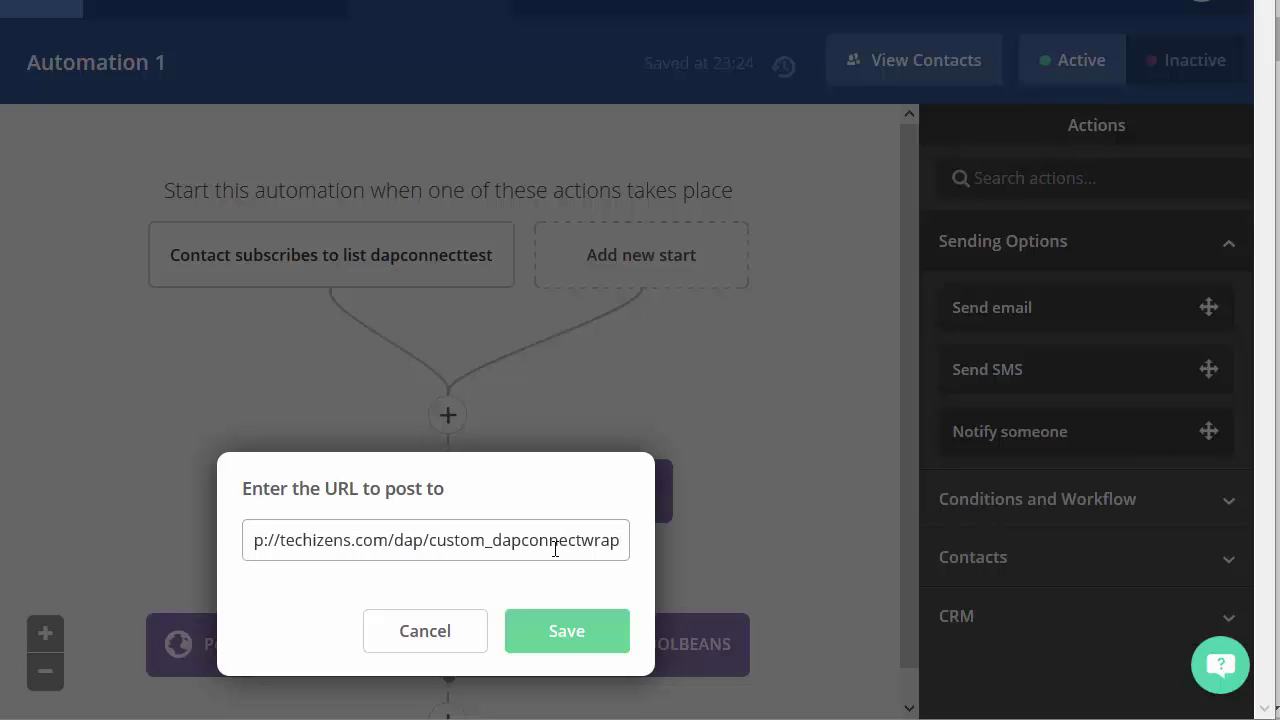
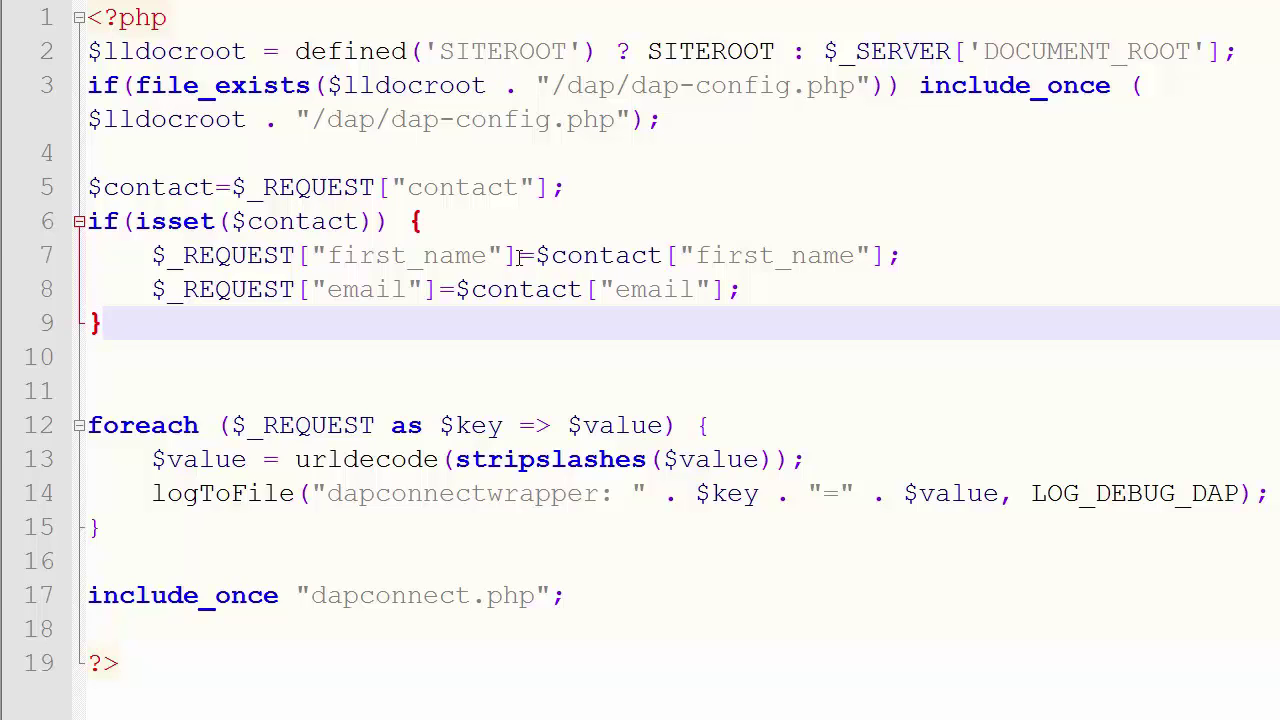
Highlight the $contact request assignment on line 5 of the wrapper
{"action": "double_click", "coordinate": [470, 190]}
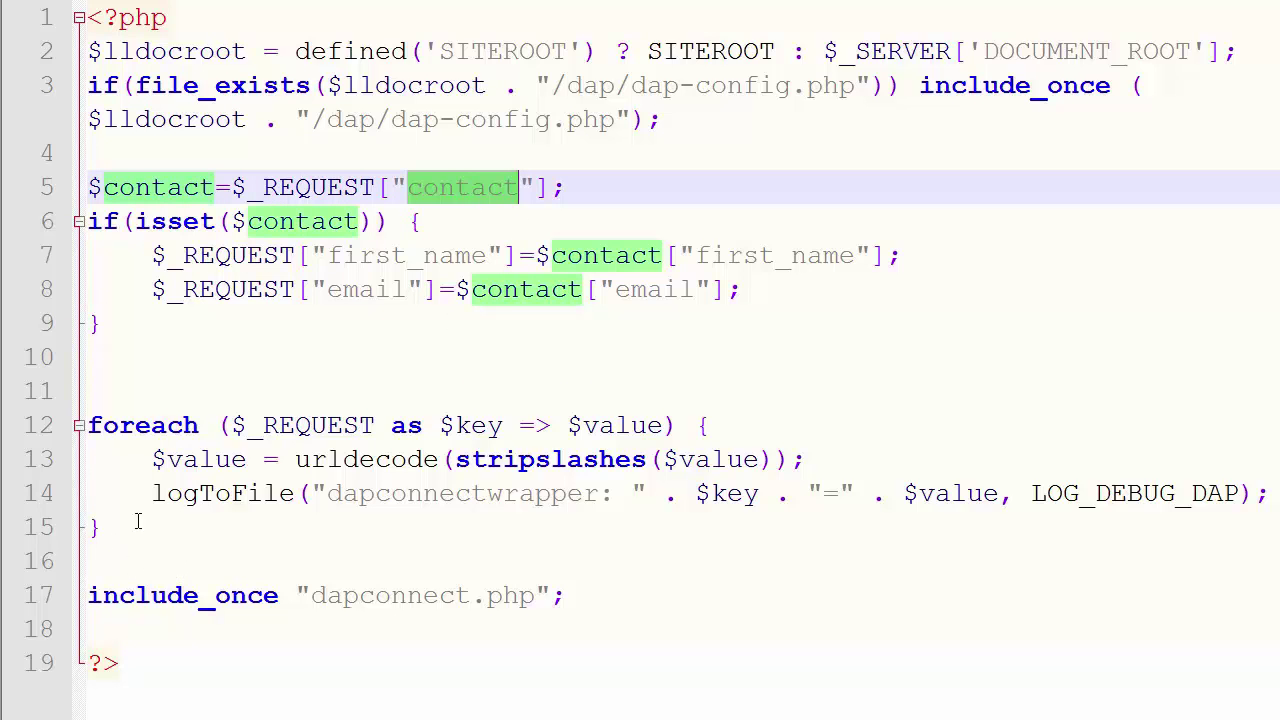
{"action": "double_click", "coordinate": [470, 187]}
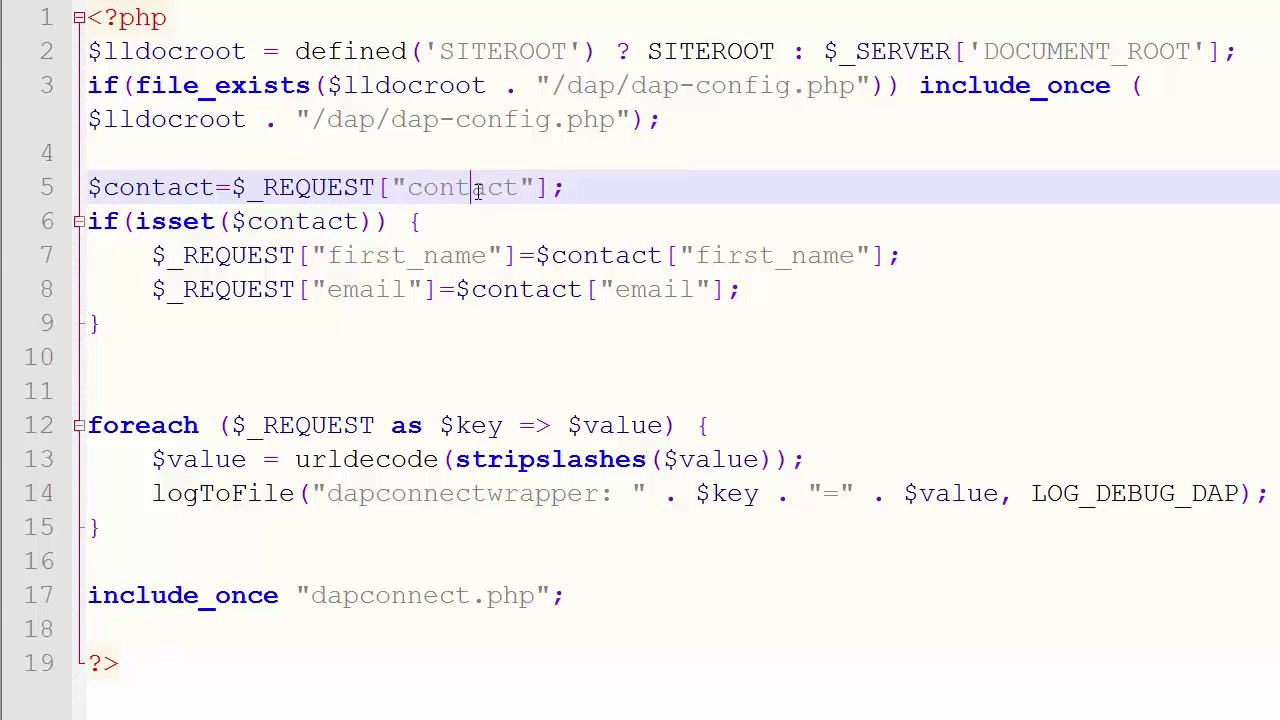
{"action": "left_click", "coordinate": [567, 187]}
{"action": "left_click_drag", "start_coordinate": [567, 187], "coordinate": [10, 183]}
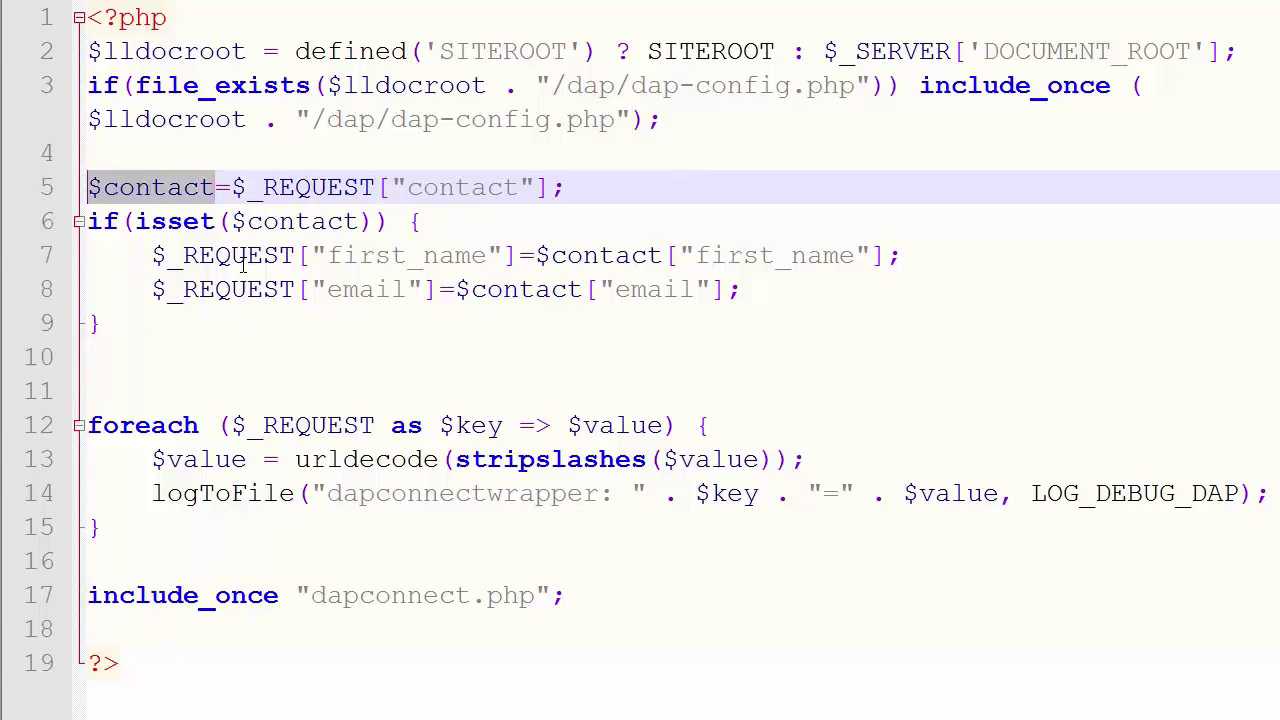
{"action": "left_click", "coordinate": [135, 189]}
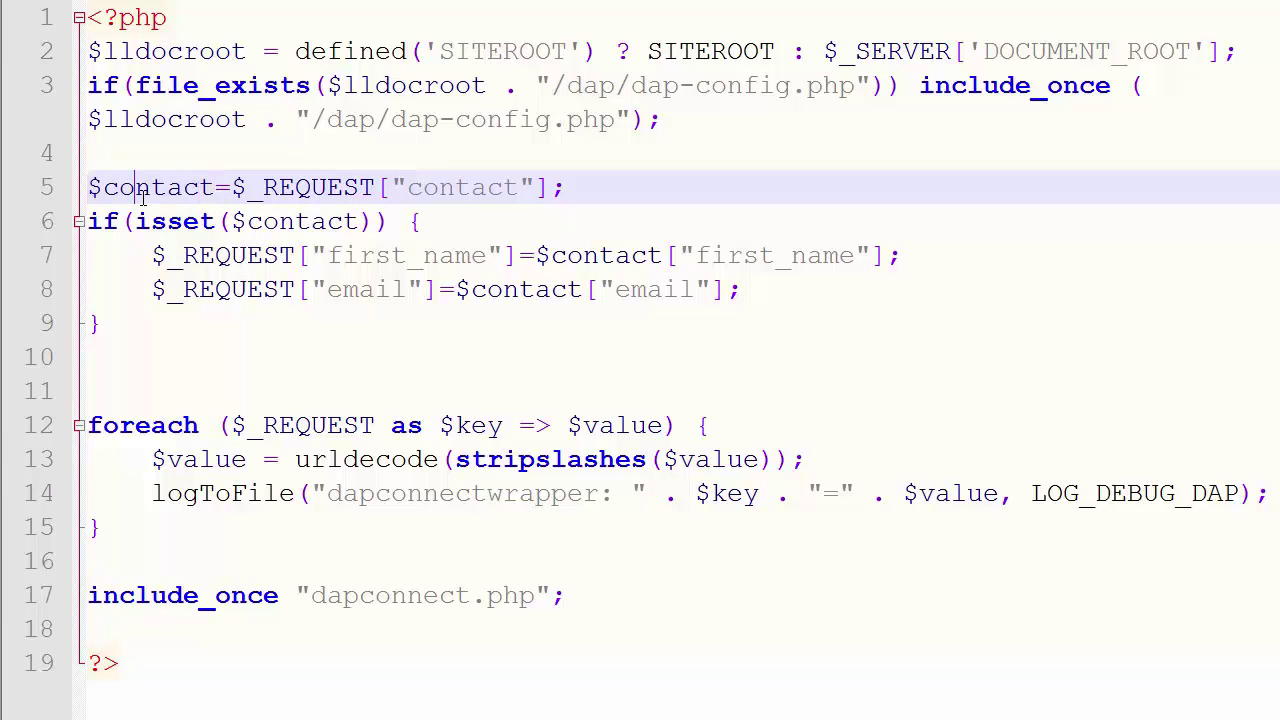
Point out the first_name and email keys and the include_once dapconnect line 17
{"action": "double_click", "coordinate": [720, 255]}
{"action": "double_click", "coordinate": [657, 289]}
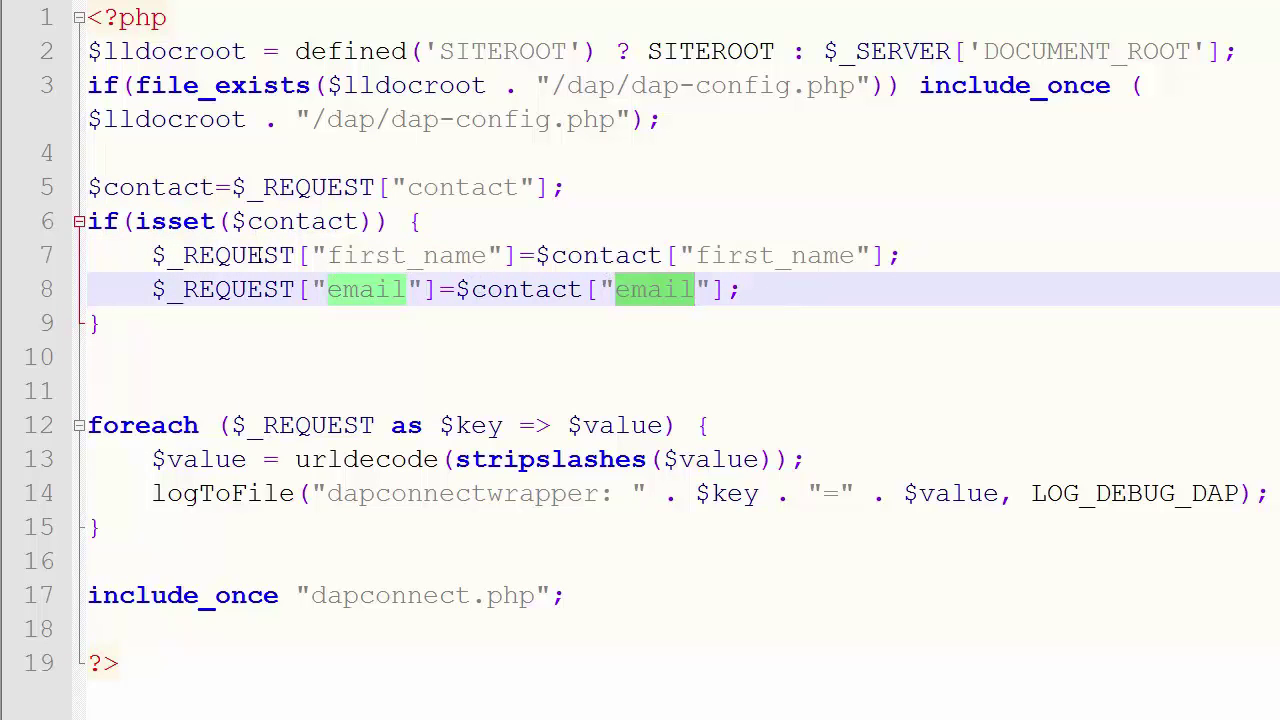
{"action": "double_click", "coordinate": [230, 255]}
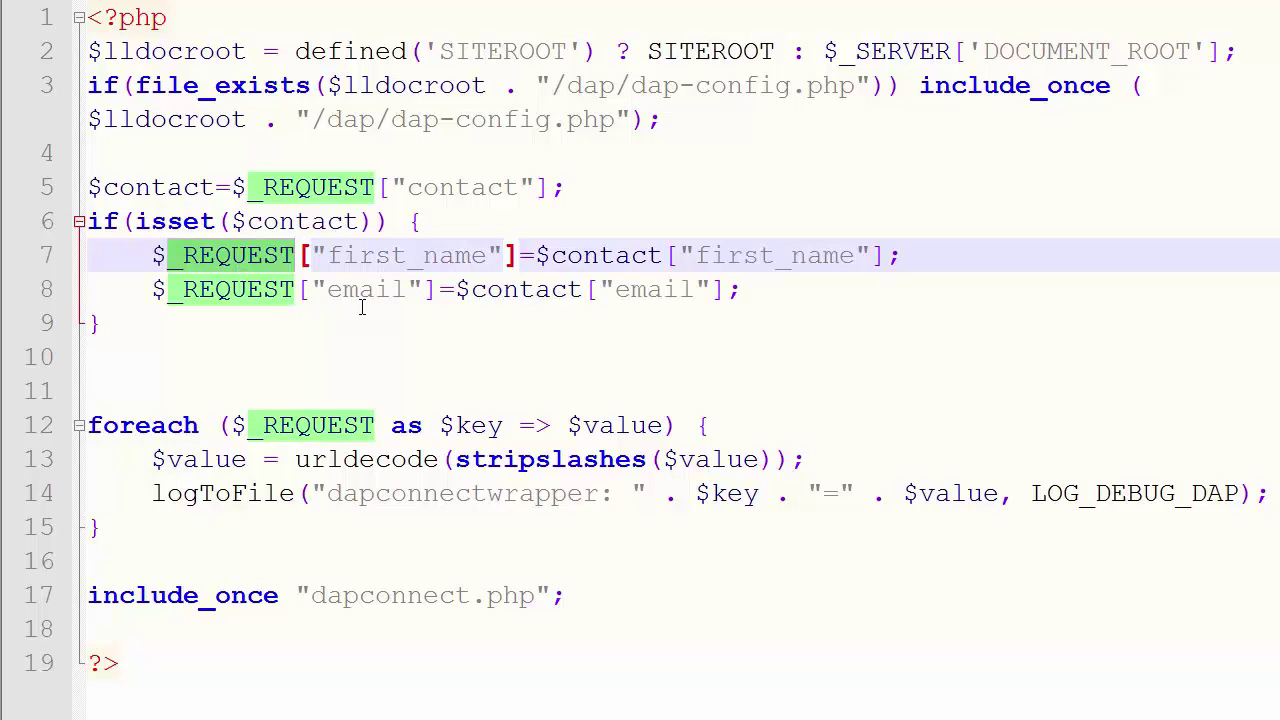
{"action": "double_click", "coordinate": [405, 256]}
{"action": "double_click", "coordinate": [392, 290]}
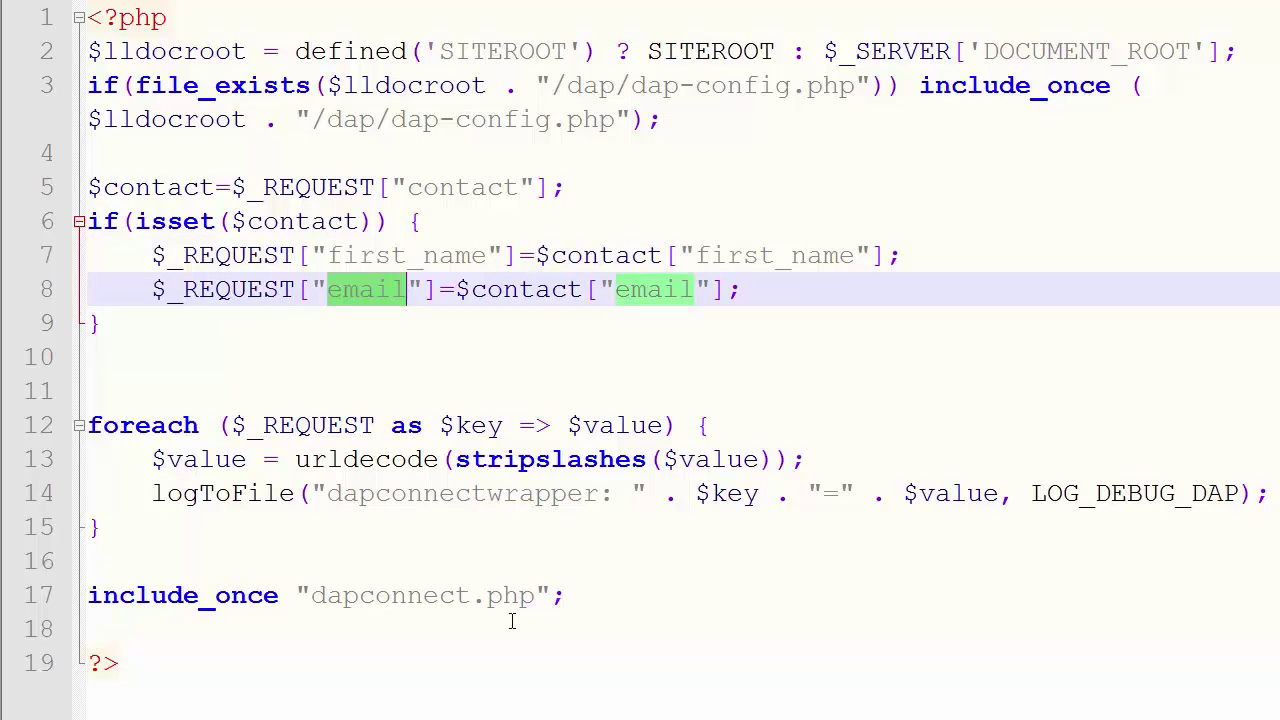
{"action": "double_click", "coordinate": [438, 595]}
{"action": "key", "text": "End"}
{"action": "key", "text": "shift+Home"}
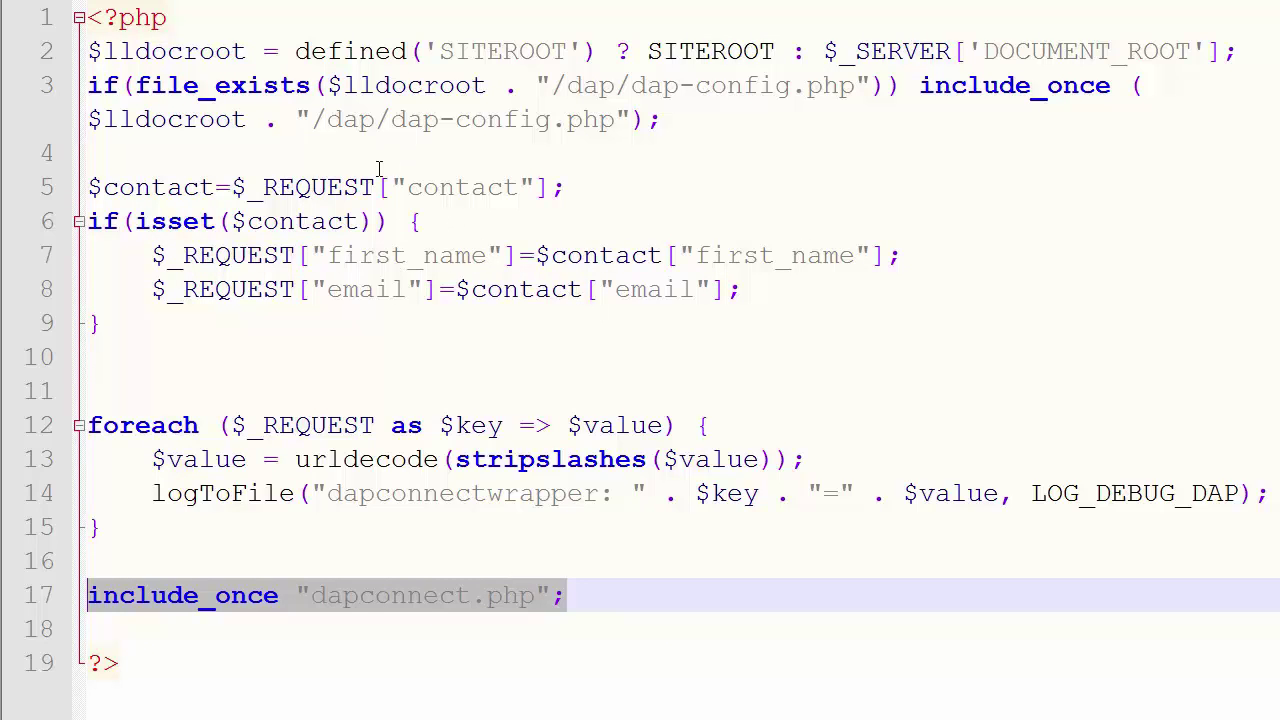
Trace the $_REQUEST first_name and email lookups on lines 7 and 8
{"action": "left_click_drag", "start_coordinate": [632, 190], "coordinate": [70, 180]}
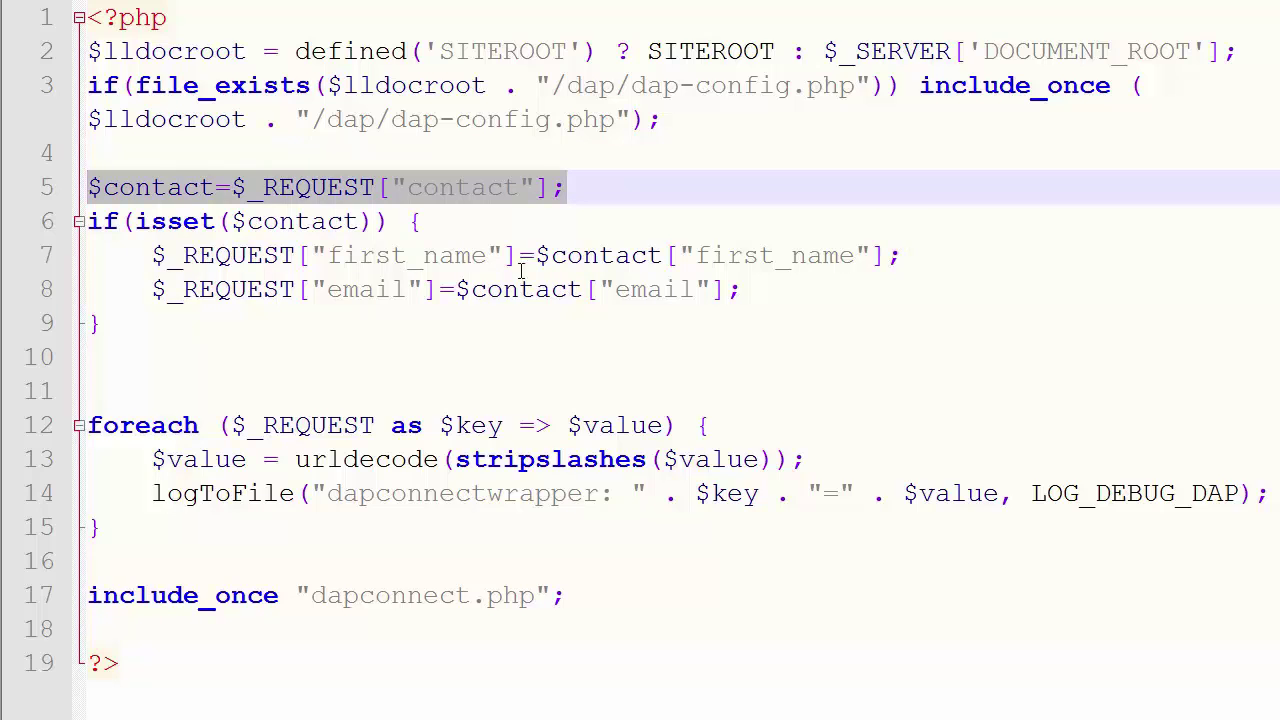
{"action": "double_click", "coordinate": [228, 255]}
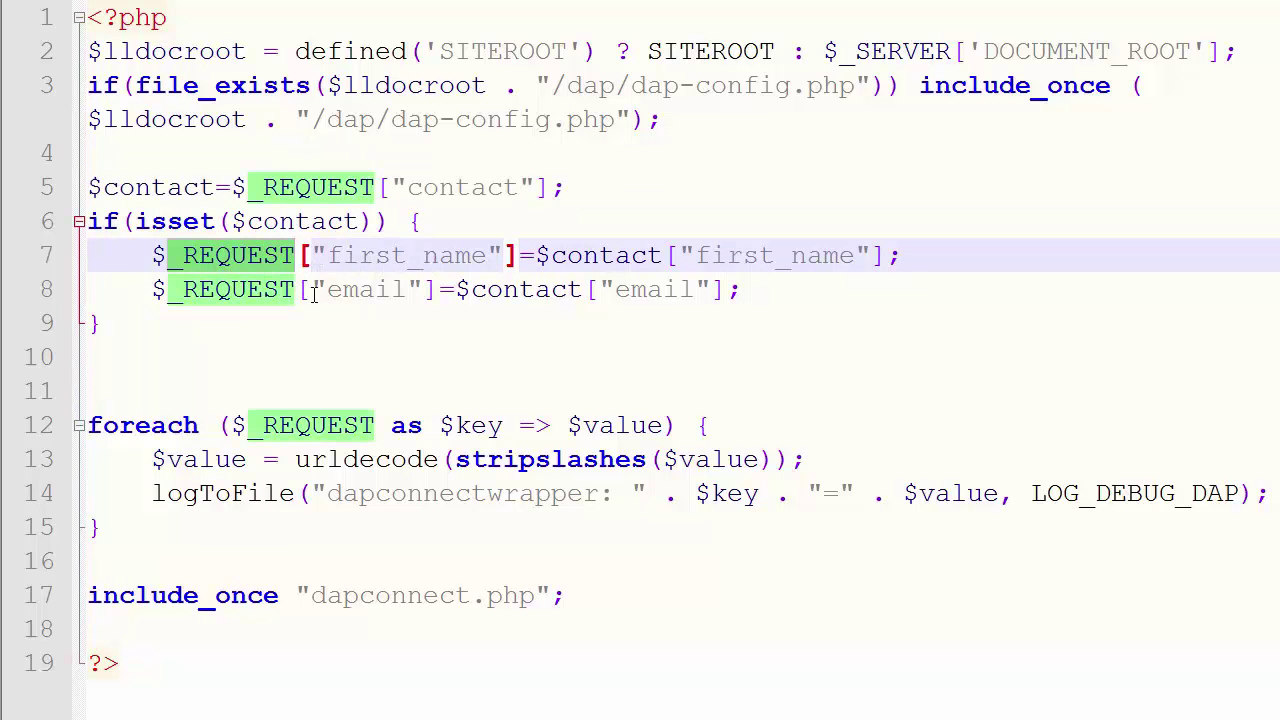
{"action": "left_click", "coordinate": [298, 341]}
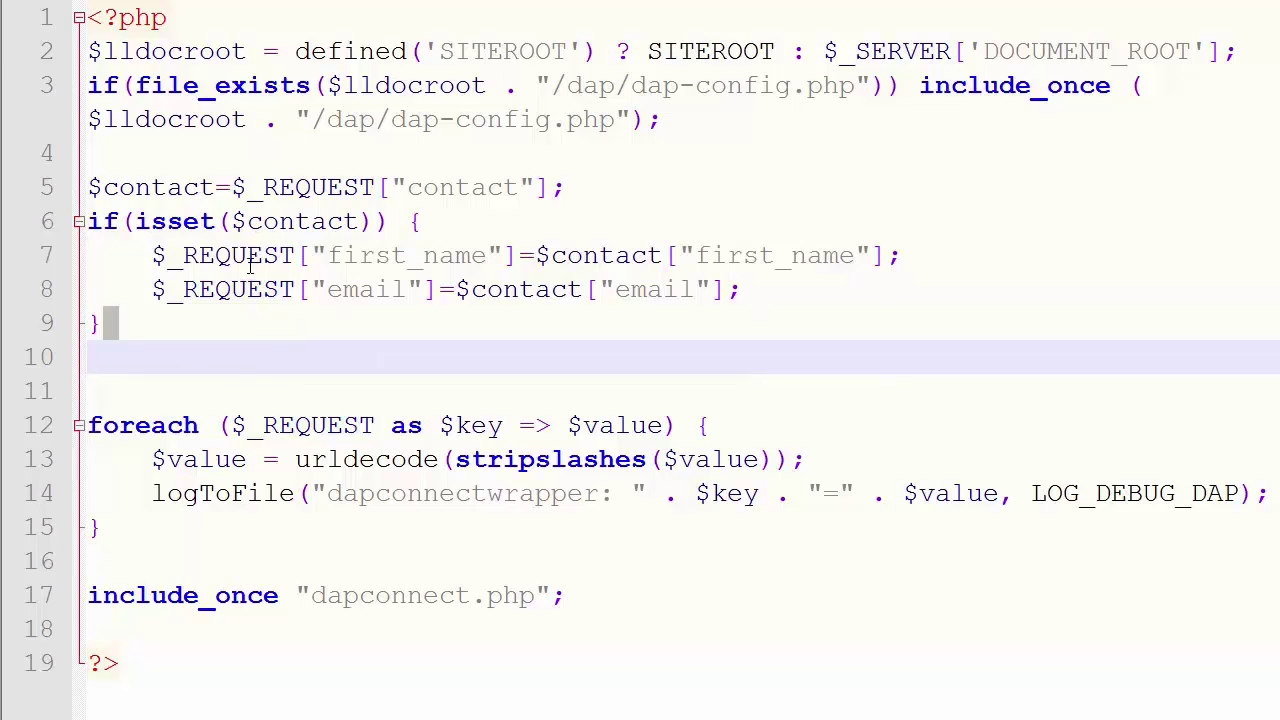
{"action": "double_click", "coordinate": [248, 257]}
{"action": "double_click", "coordinate": [245, 290]}
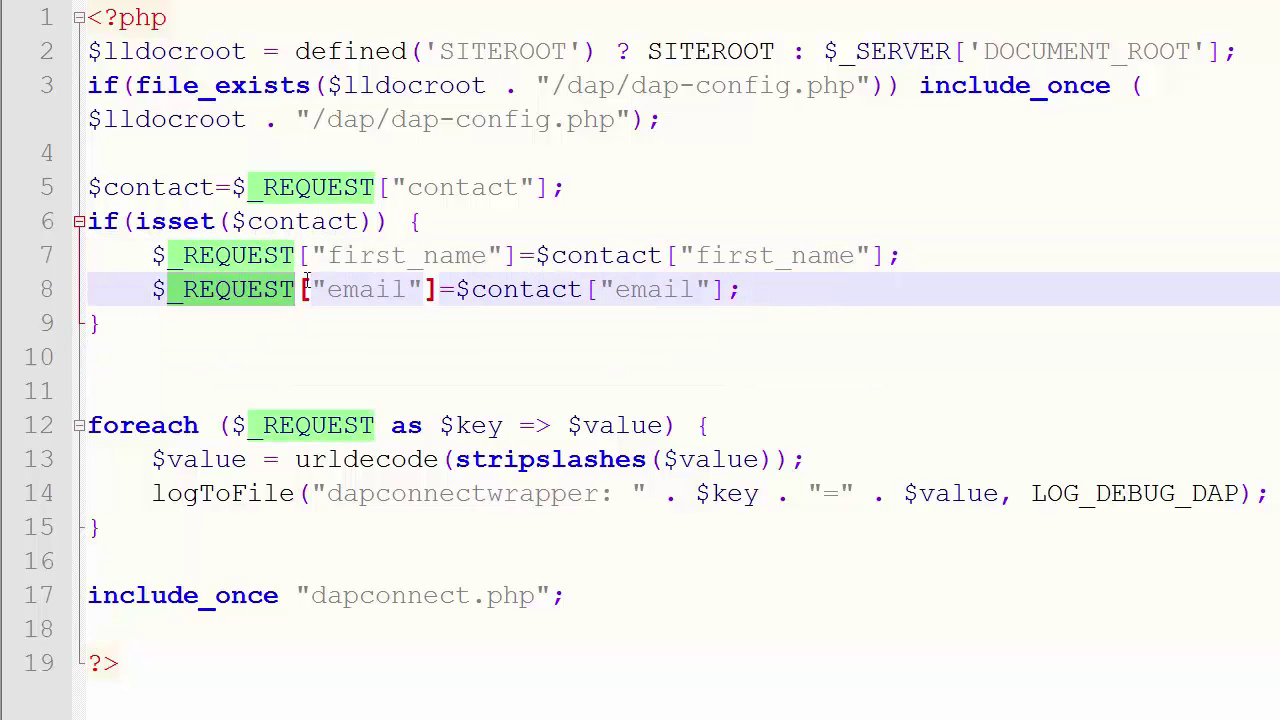
{"action": "double_click", "coordinate": [352, 257]}
{"action": "double_click", "coordinate": [360, 292]}
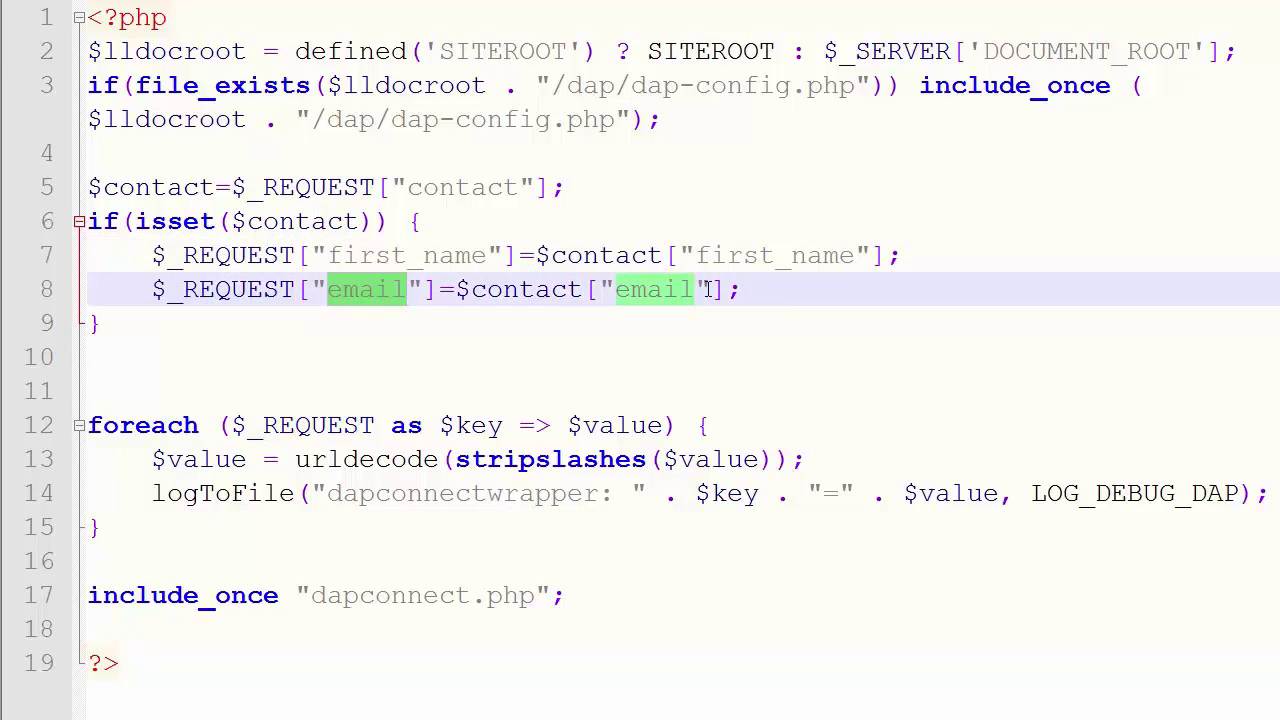
{"action": "left_click", "coordinate": [244, 290]}
{"action": "left_click", "coordinate": [247, 257]}
{"action": "left_click", "coordinate": [237, 290]}
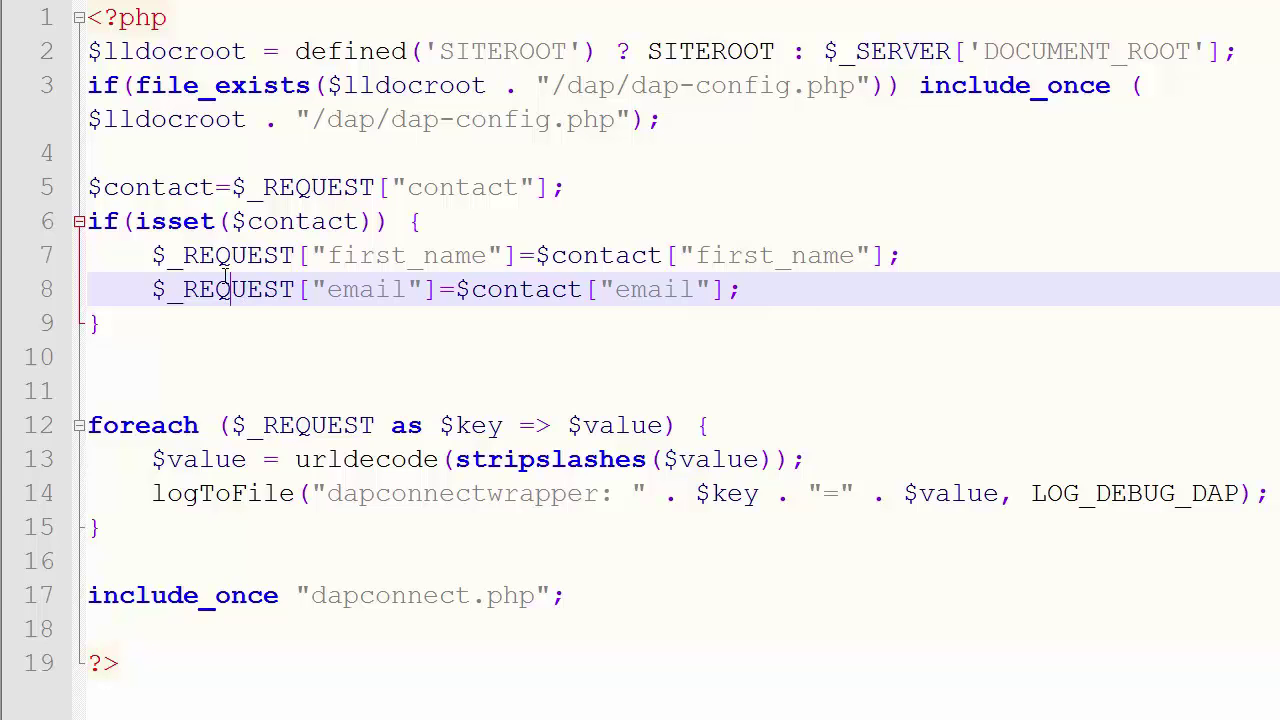
Change the $_REQUEST key on line 7 from first_name to firstname
{"action": "double_click", "coordinate": [328, 255]}
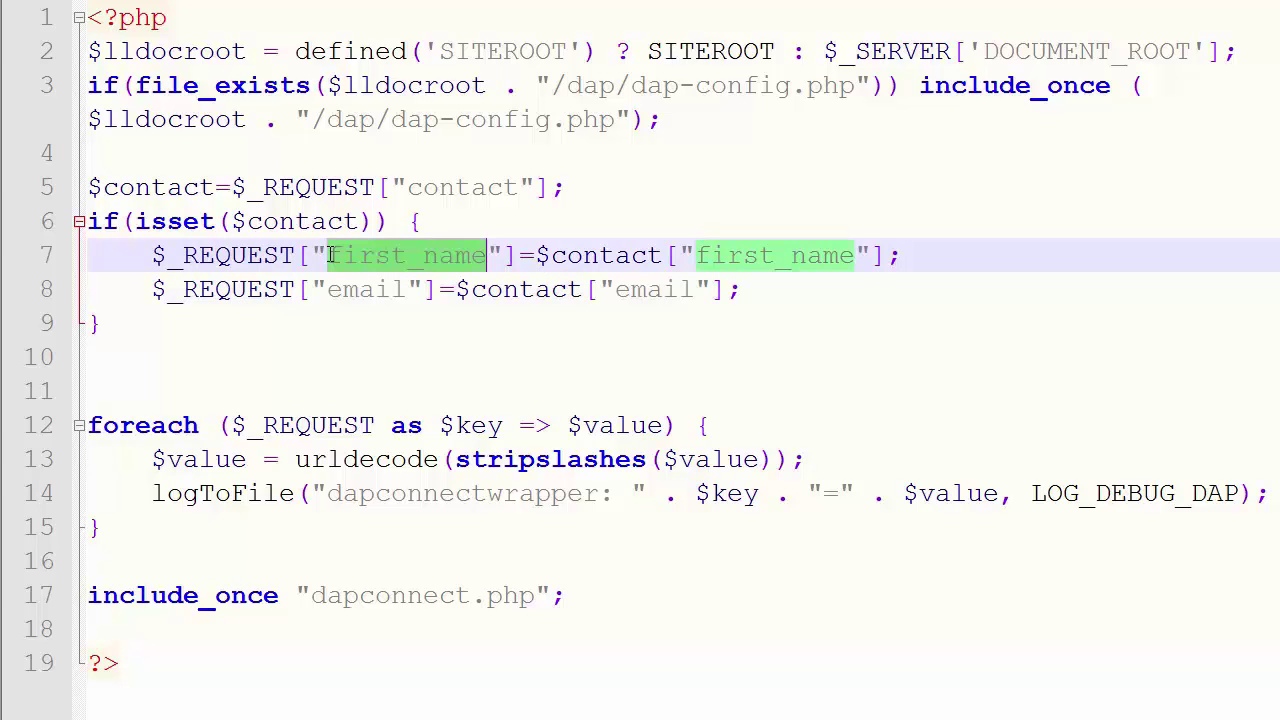
{"action": "double_click", "coordinate": [340, 289]}
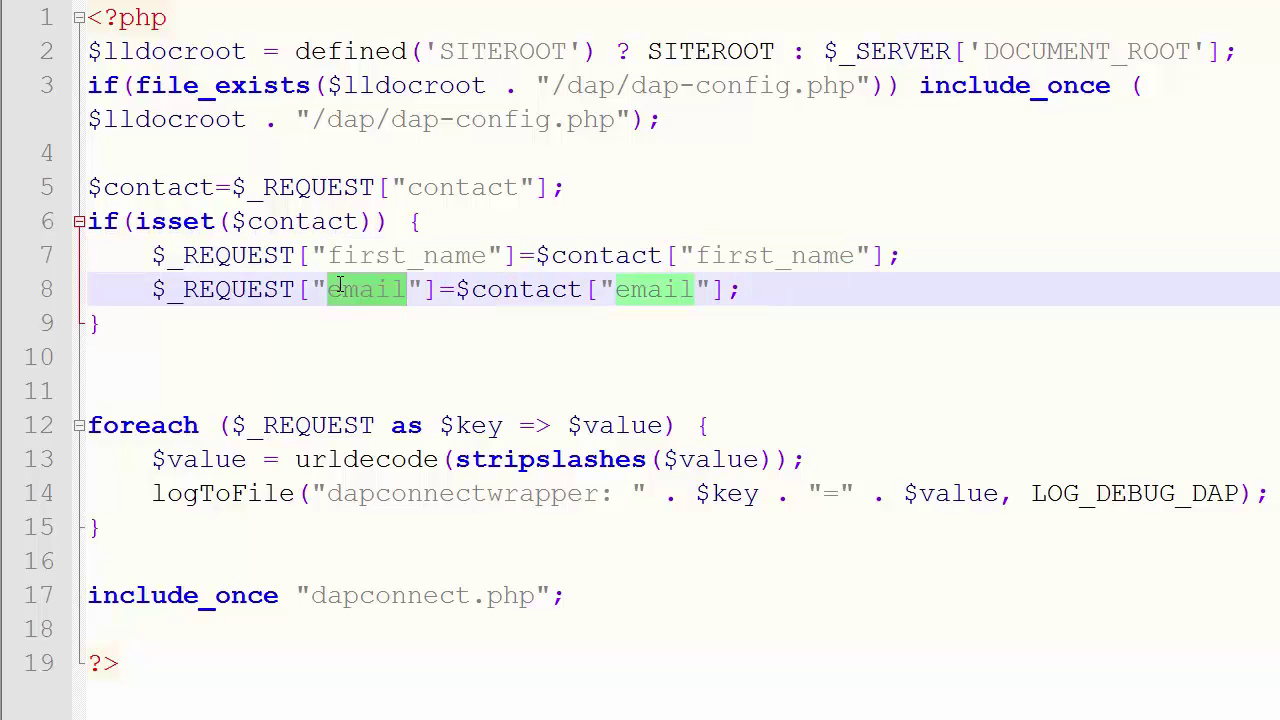
{"action": "left_click", "coordinate": [391, 221]}
{"action": "left_click", "coordinate": [423, 255]}
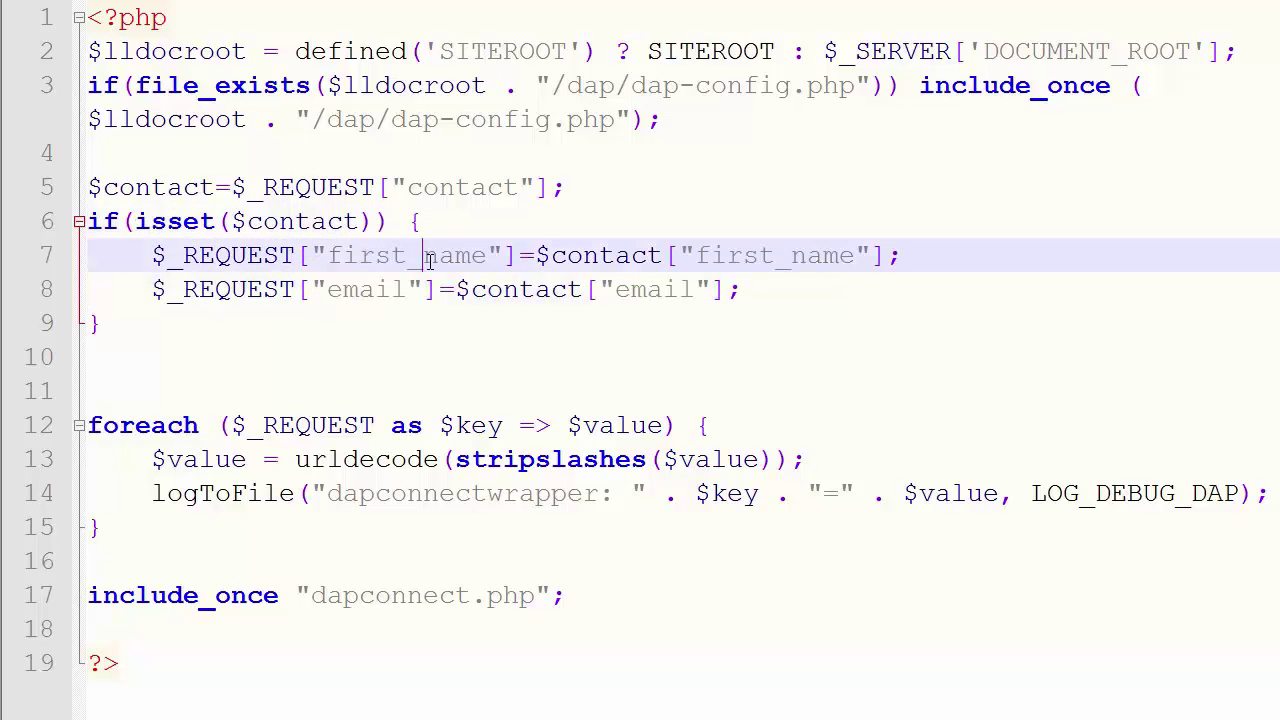
{"action": "key", "text": "BackSpace"}
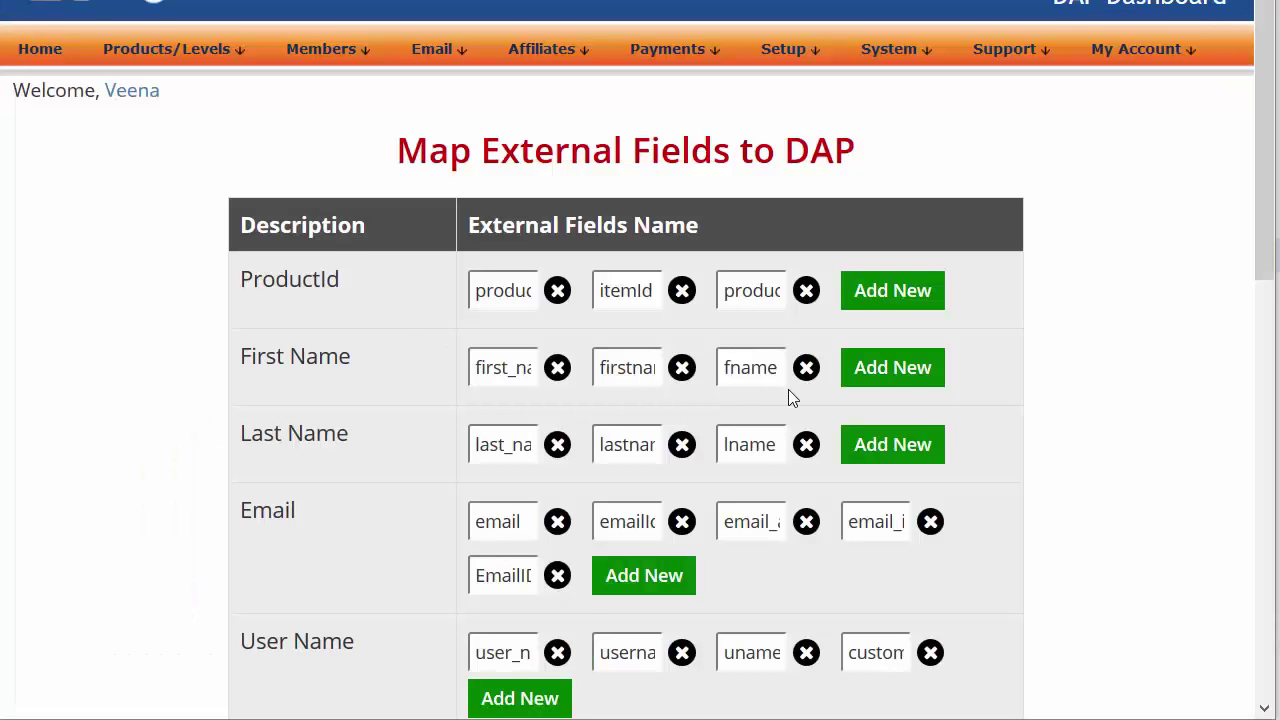
Add firstname as a fourth external field under DAP's First Name mapping
{"action": "left_click", "coordinate": [893, 369]}
{"action": "type", "text": "fi"}
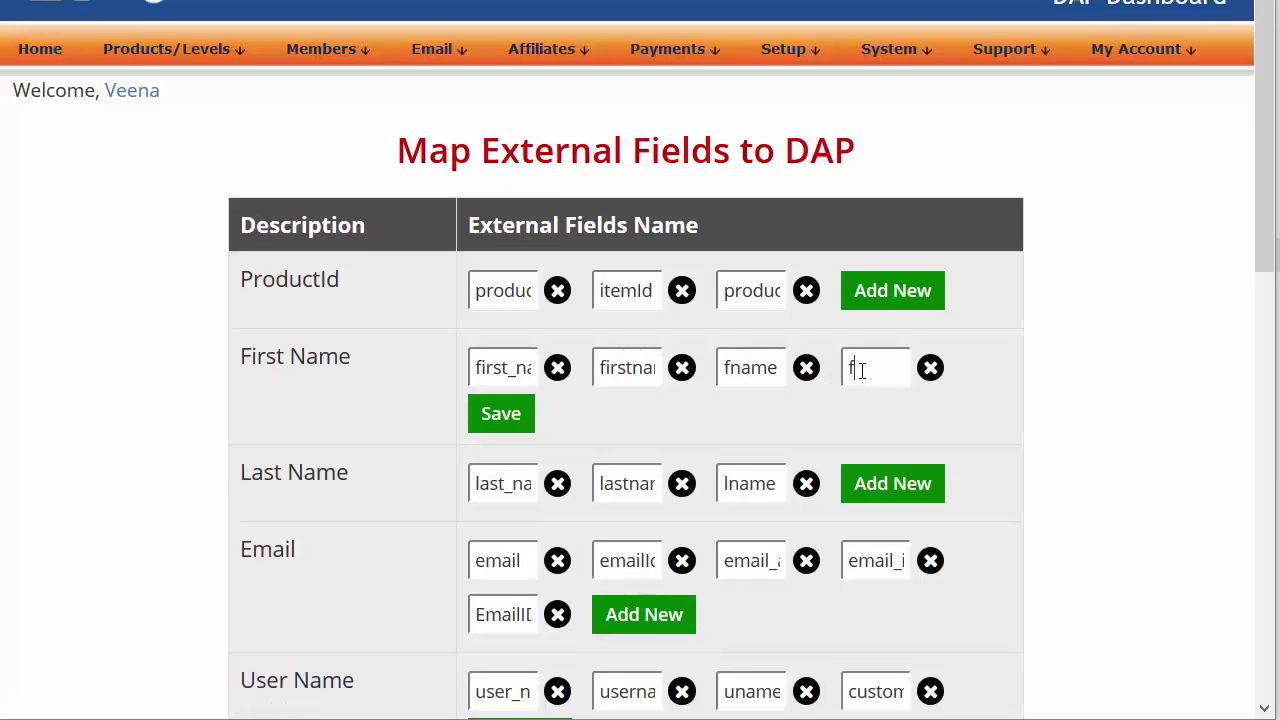
{"action": "type", "text": "rstname"}
{"action": "left_click_drag", "start_coordinate": [862, 370], "coordinate": [846, 370]}
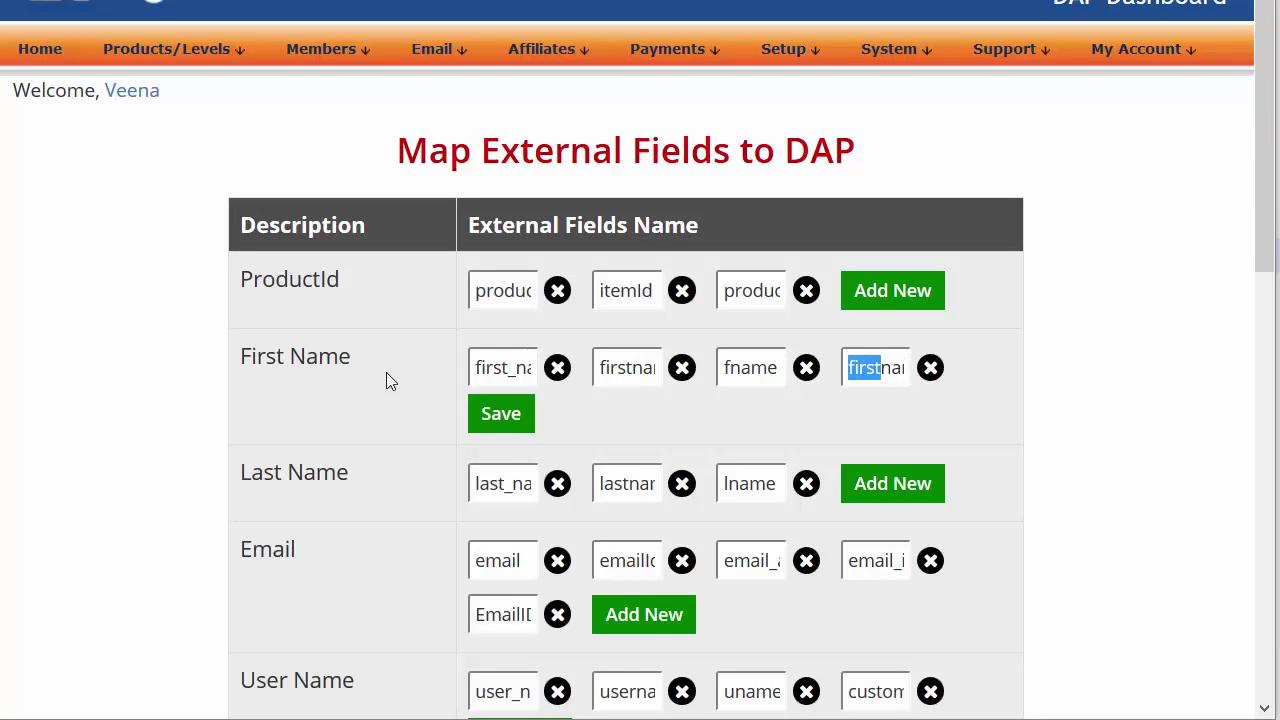
{"action": "left_click_drag", "start_coordinate": [352, 371], "coordinate": [233, 360]}
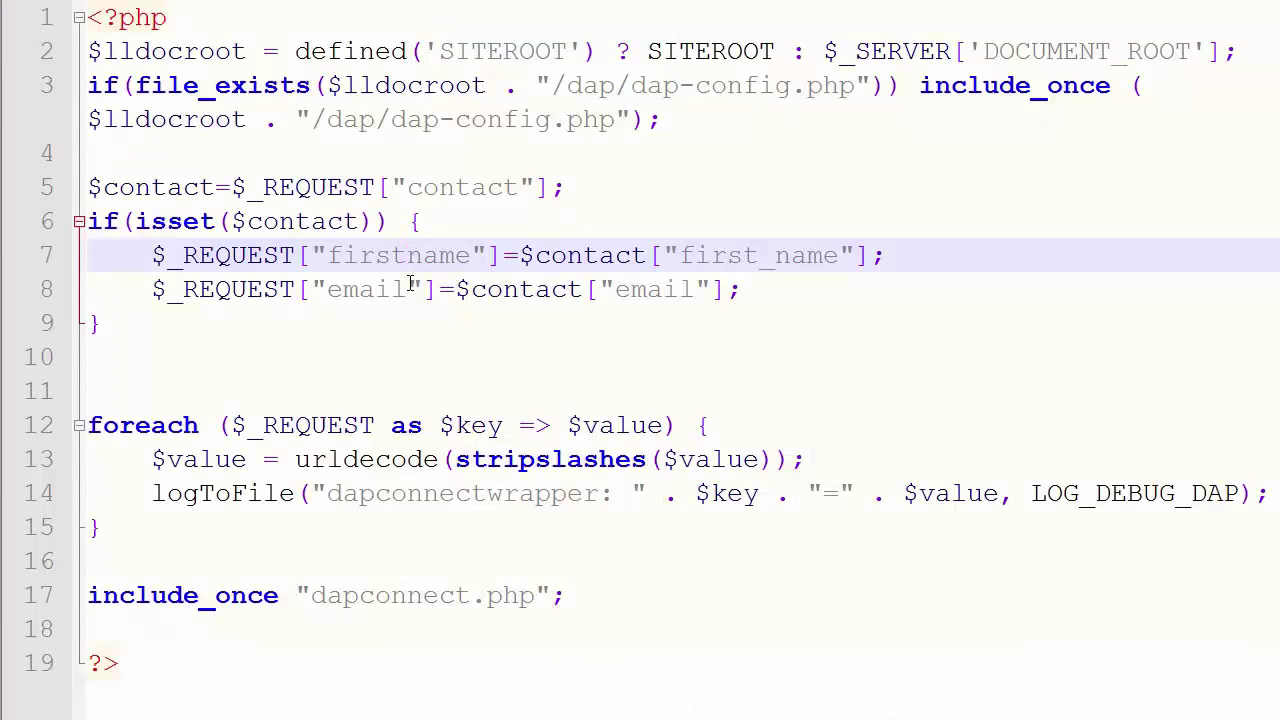
{"action": "left_click_drag", "start_coordinate": [184, 365], "coordinate": [67, 181]}
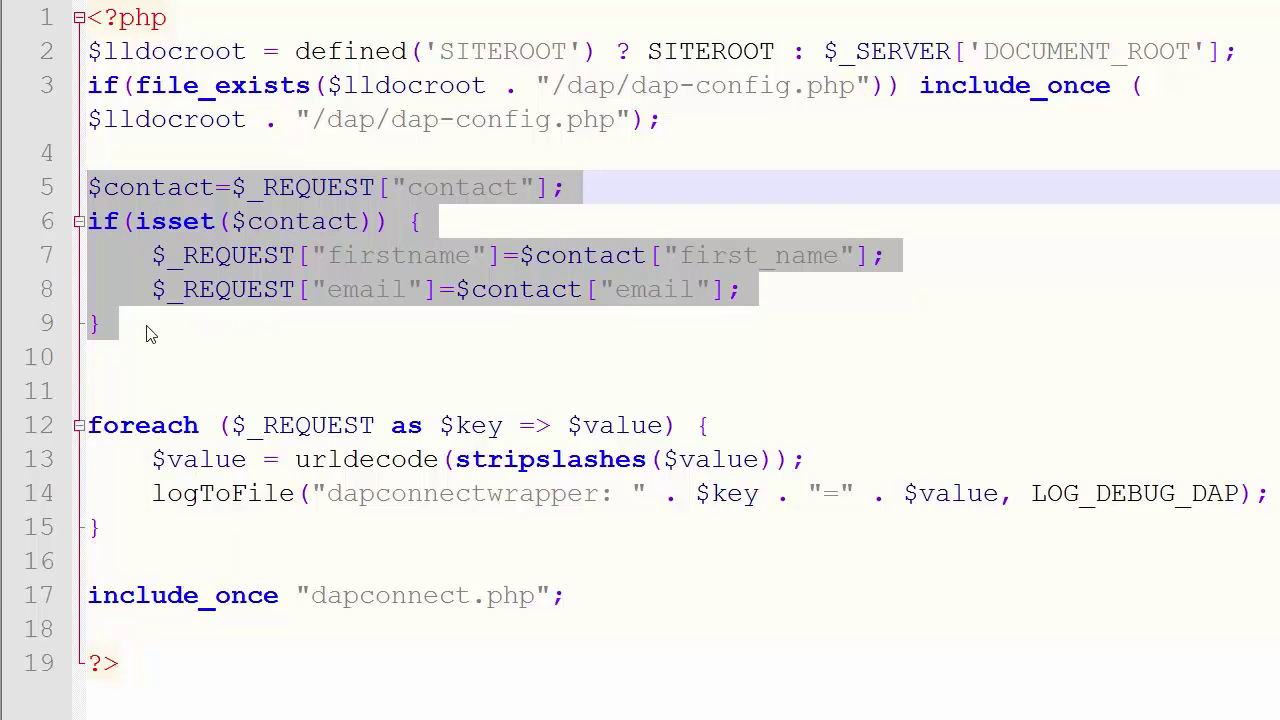
{"action": "left_click", "coordinate": [112, 335]}
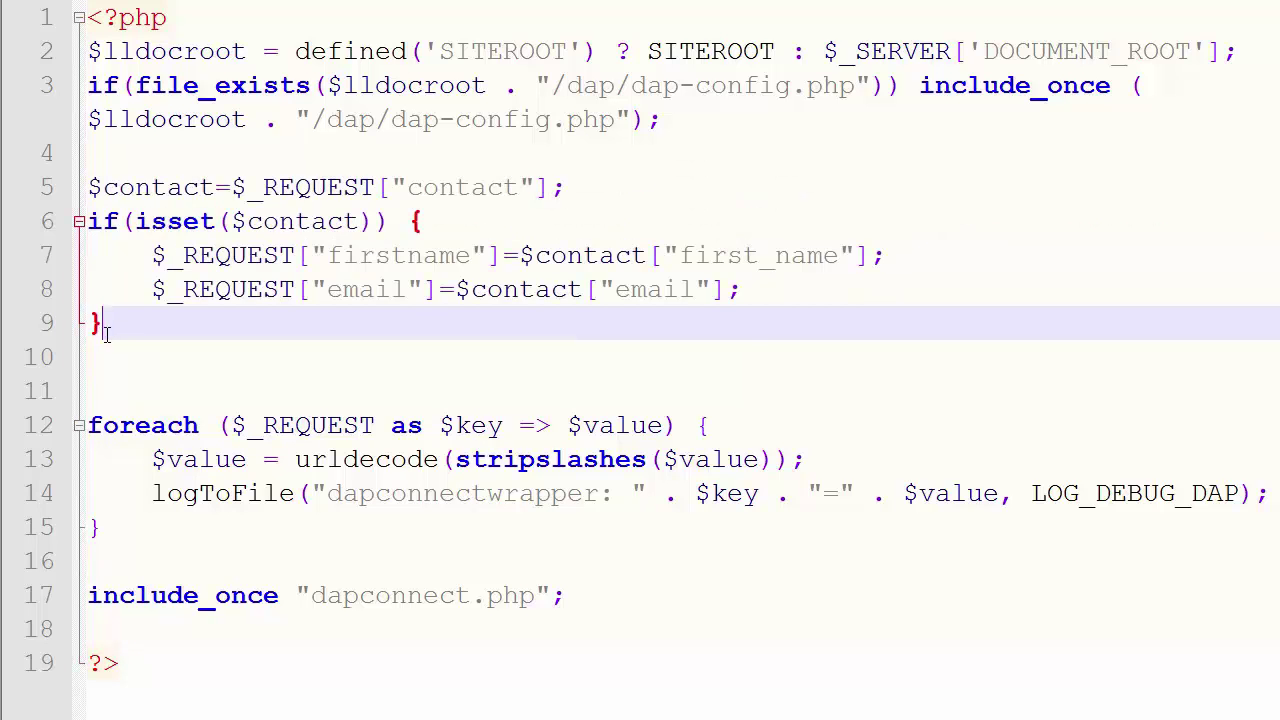
{"action": "left_click_drag", "start_coordinate": [107, 335], "coordinate": [90, 188]}
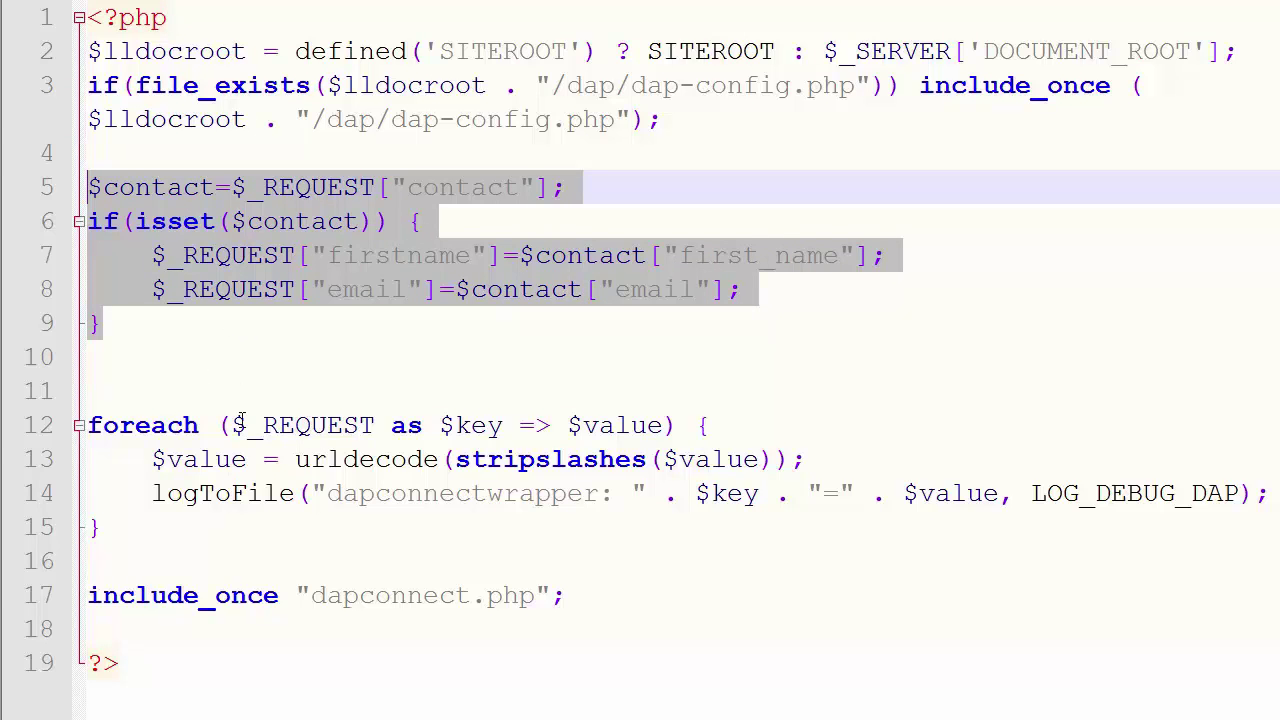
{"action": "left_click", "coordinate": [163, 352]}
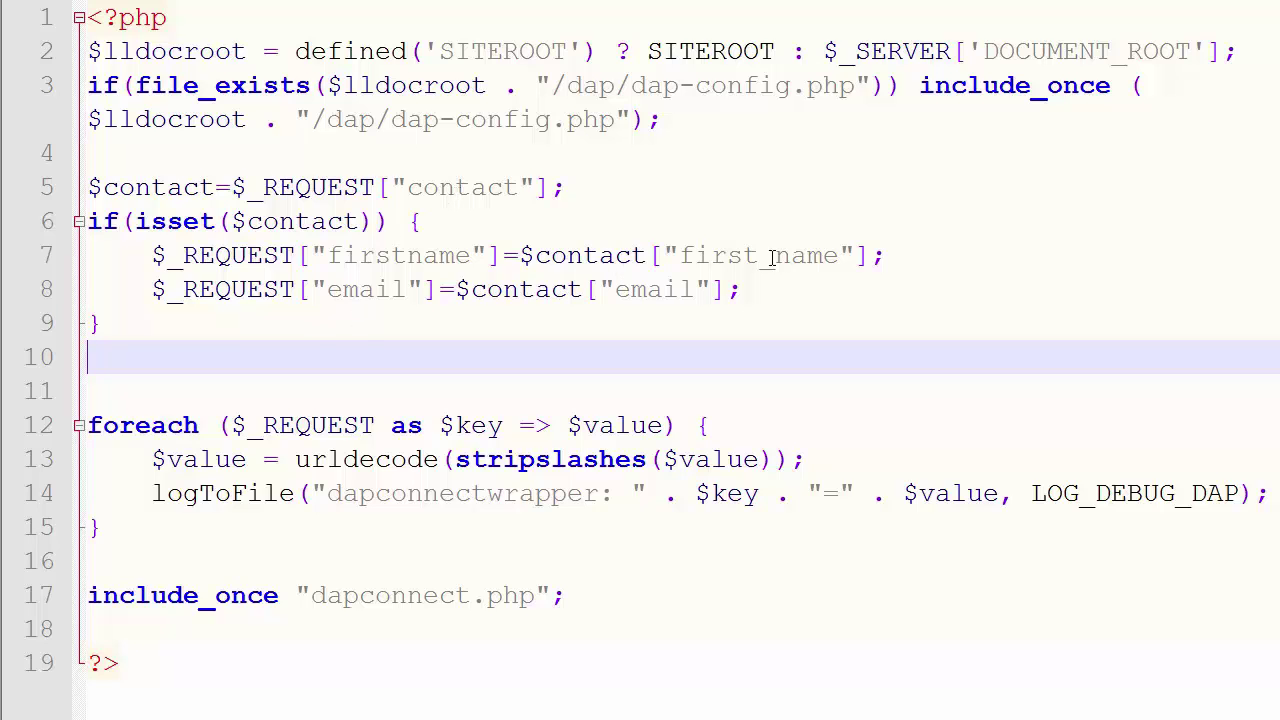
{"action": "left_click_drag", "start_coordinate": [905, 263], "coordinate": [152, 260]}
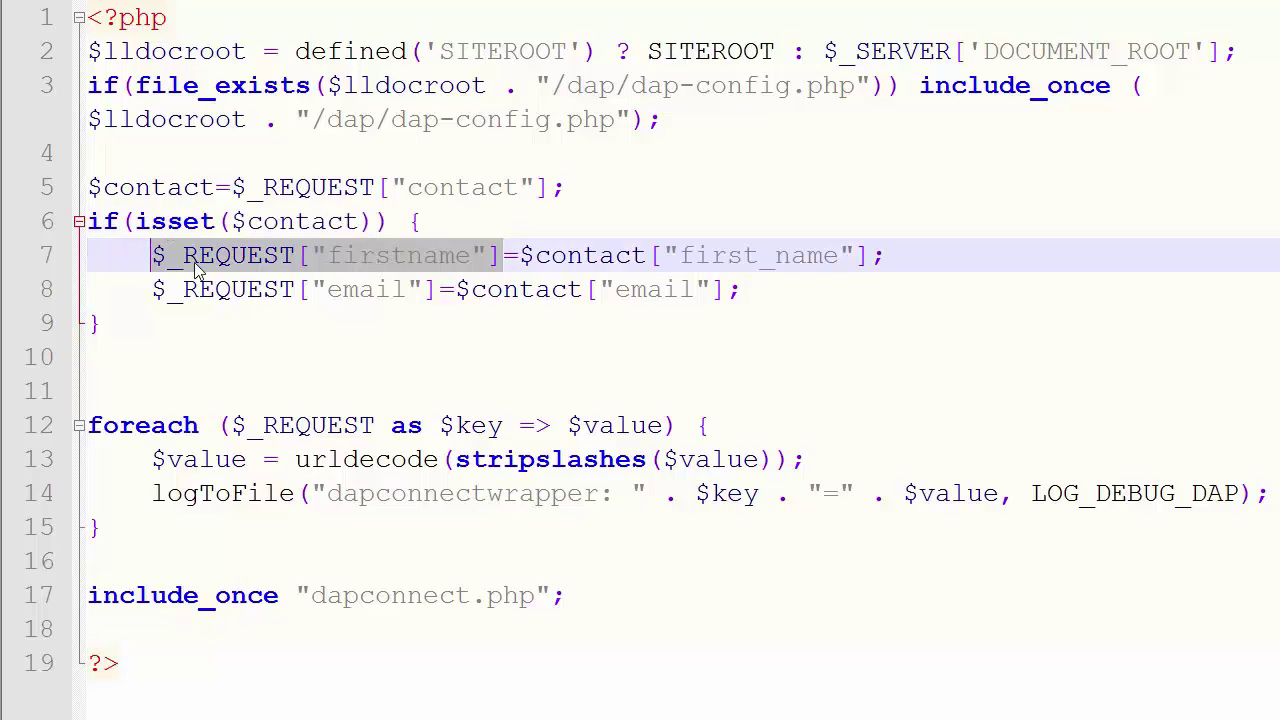
{"action": "double_click", "coordinate": [384, 262]}
{"action": "double_click", "coordinate": [377, 289]}
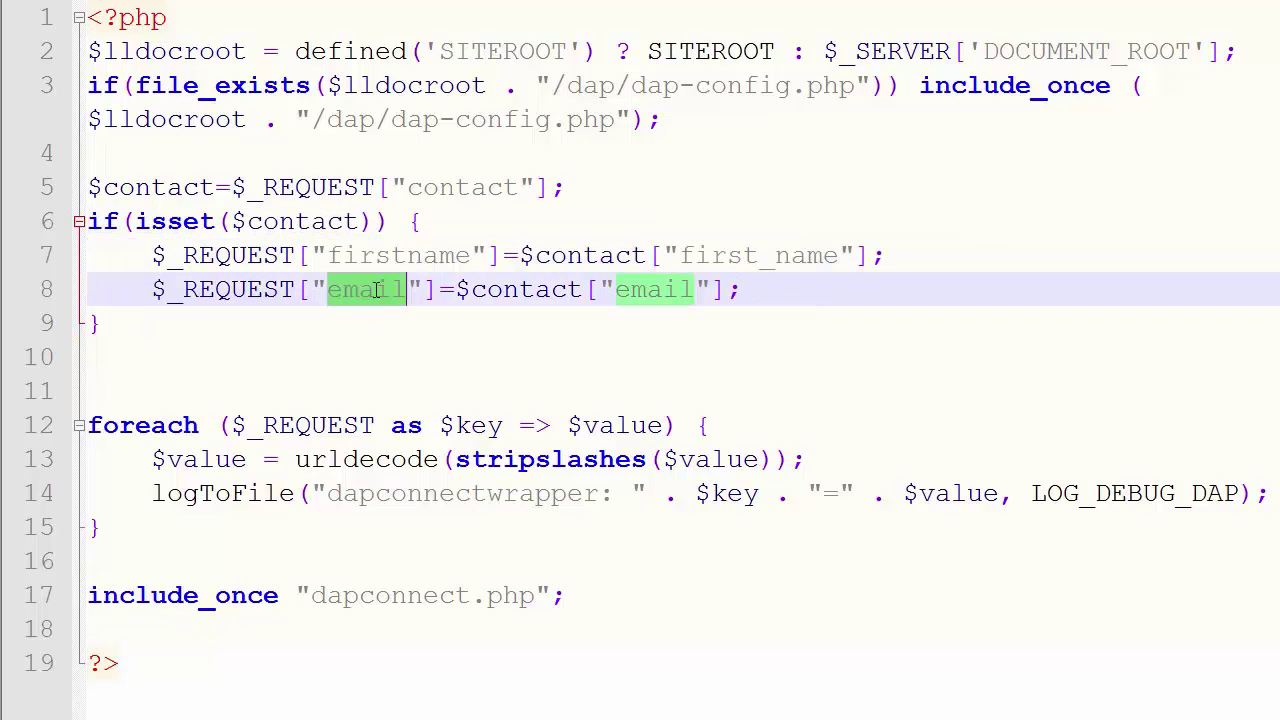
{"action": "left_click", "coordinate": [598, 259]}
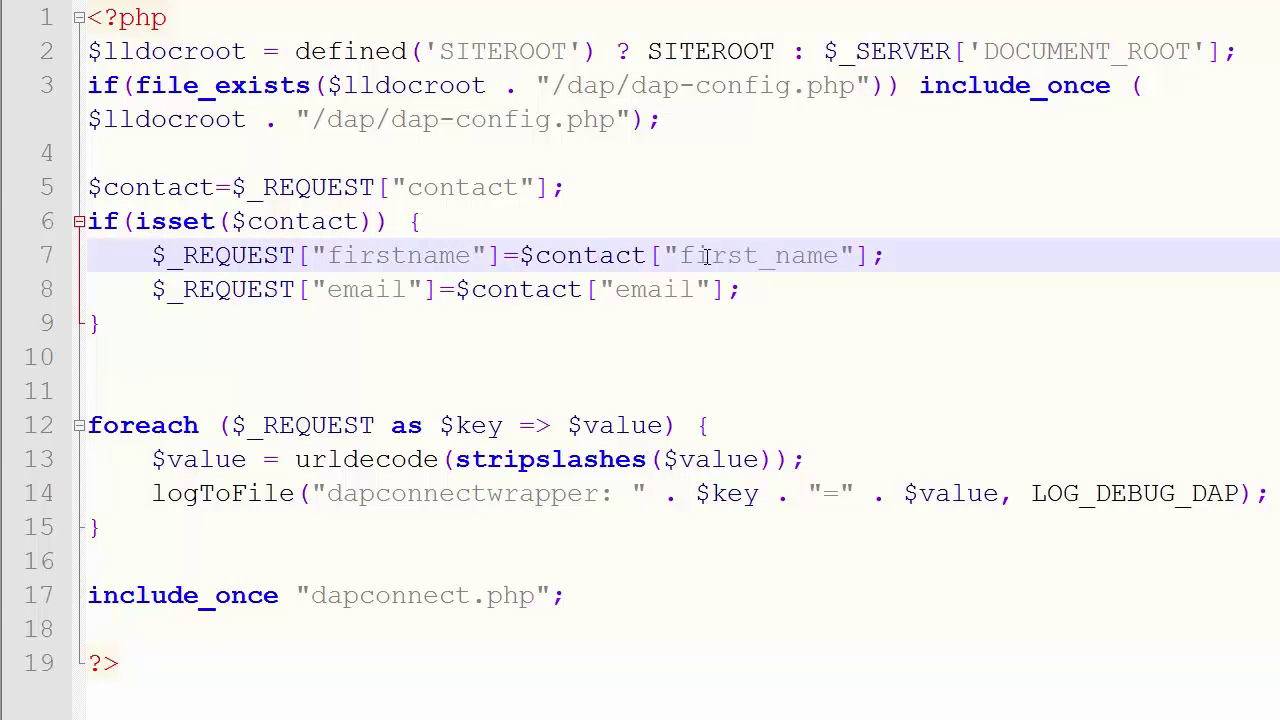
{"action": "left_click", "coordinate": [914, 249]}
{"action": "left_click_drag", "start_coordinate": [914, 252], "coordinate": [521, 260]}
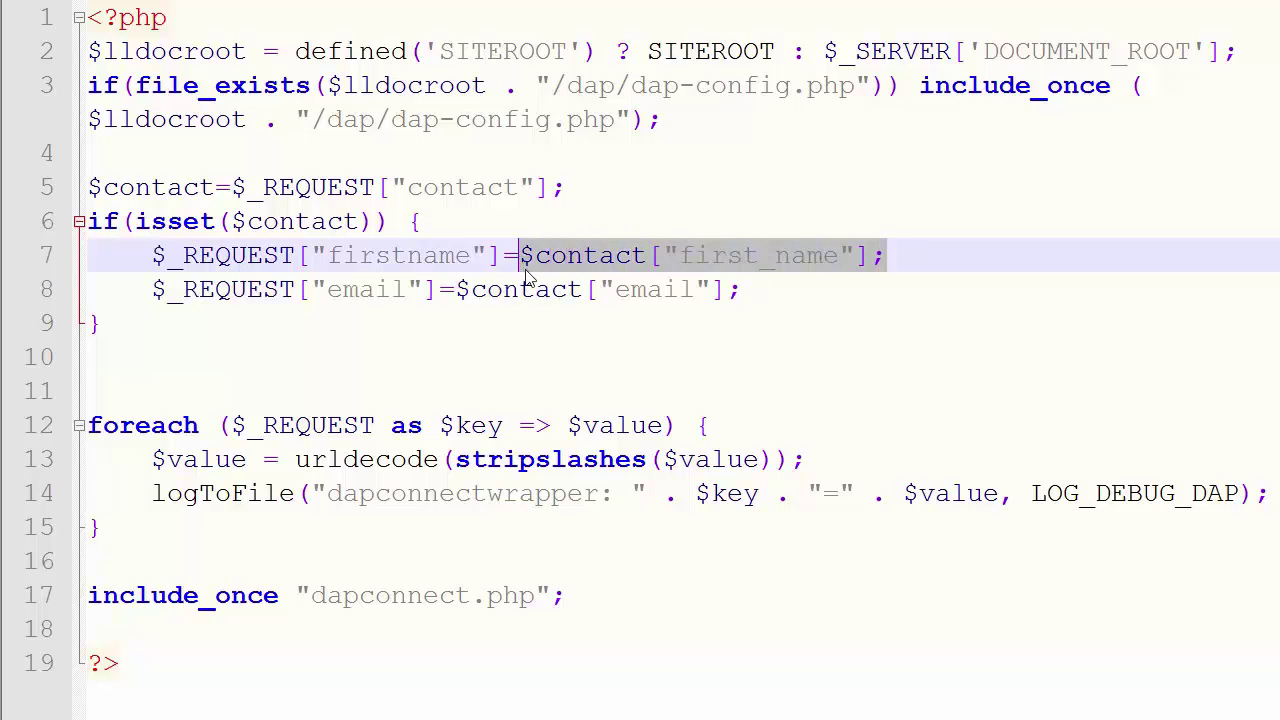
{"action": "left_click_drag", "start_coordinate": [458, 289], "coordinate": [771, 306]}
{"action": "left_click", "coordinate": [343, 314]}
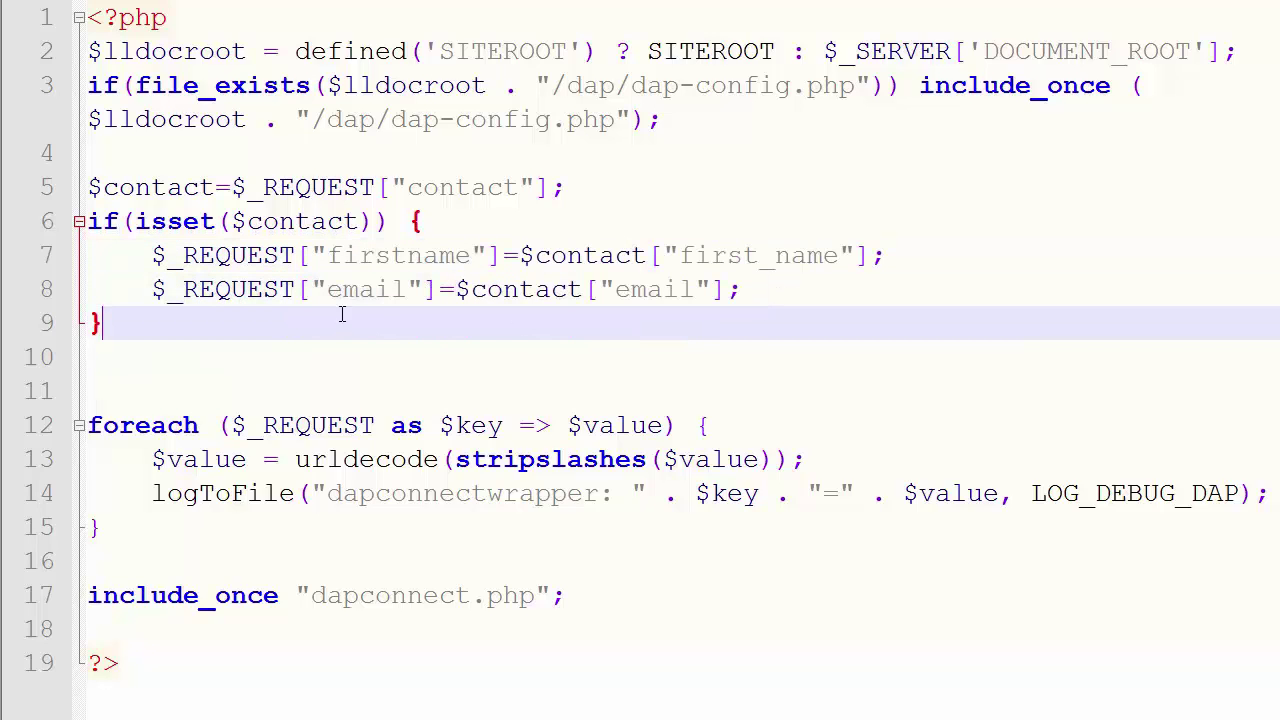
{"action": "left_click", "coordinate": [436, 289]}
{"action": "left_click_drag", "start_coordinate": [436, 289], "coordinate": [502, 261]}
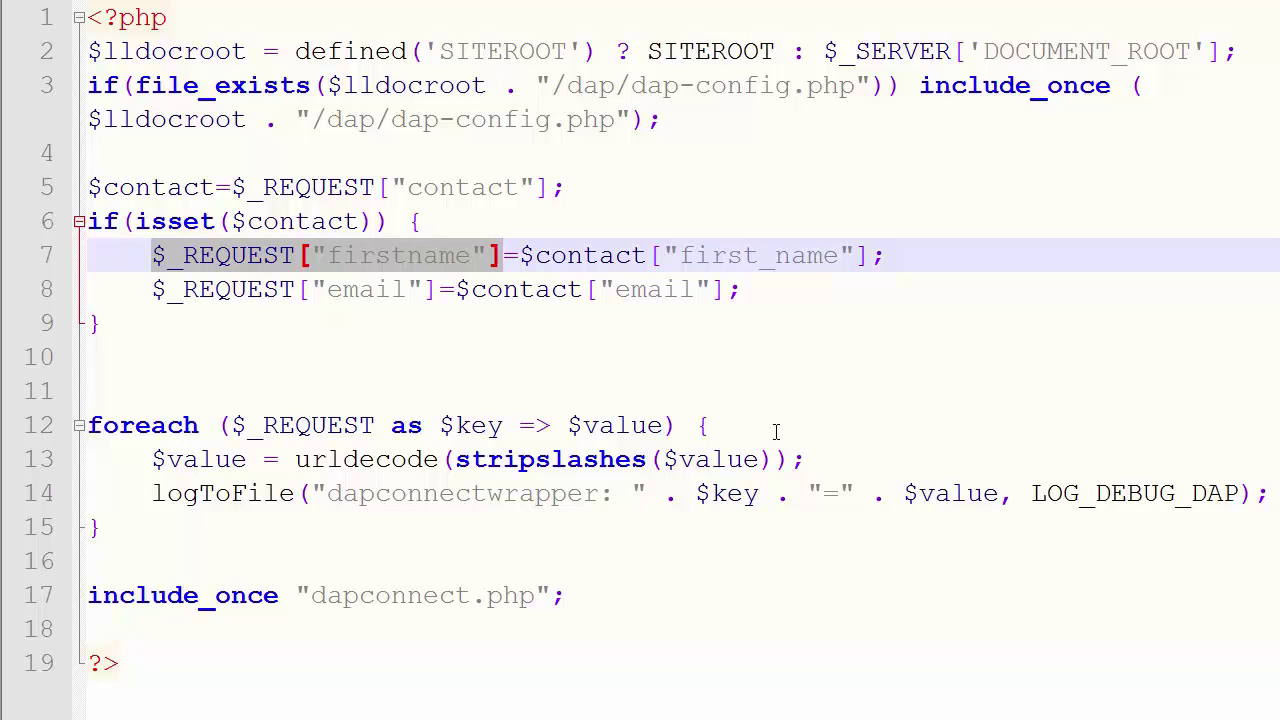
{"action": "left_click_drag", "start_coordinate": [691, 635], "coordinate": [100, 386]}
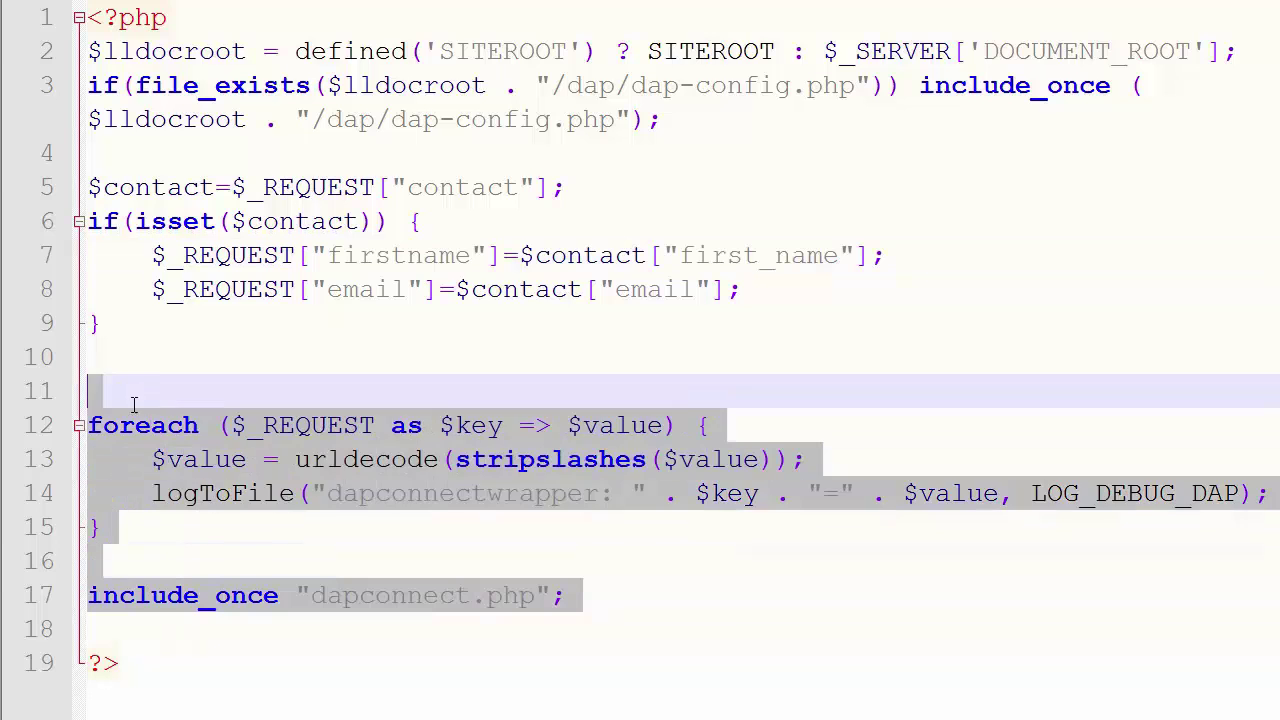
{"action": "left_click", "coordinate": [140, 341]}
{"action": "left_click_drag", "start_coordinate": [140, 341], "coordinate": [90, 155]}
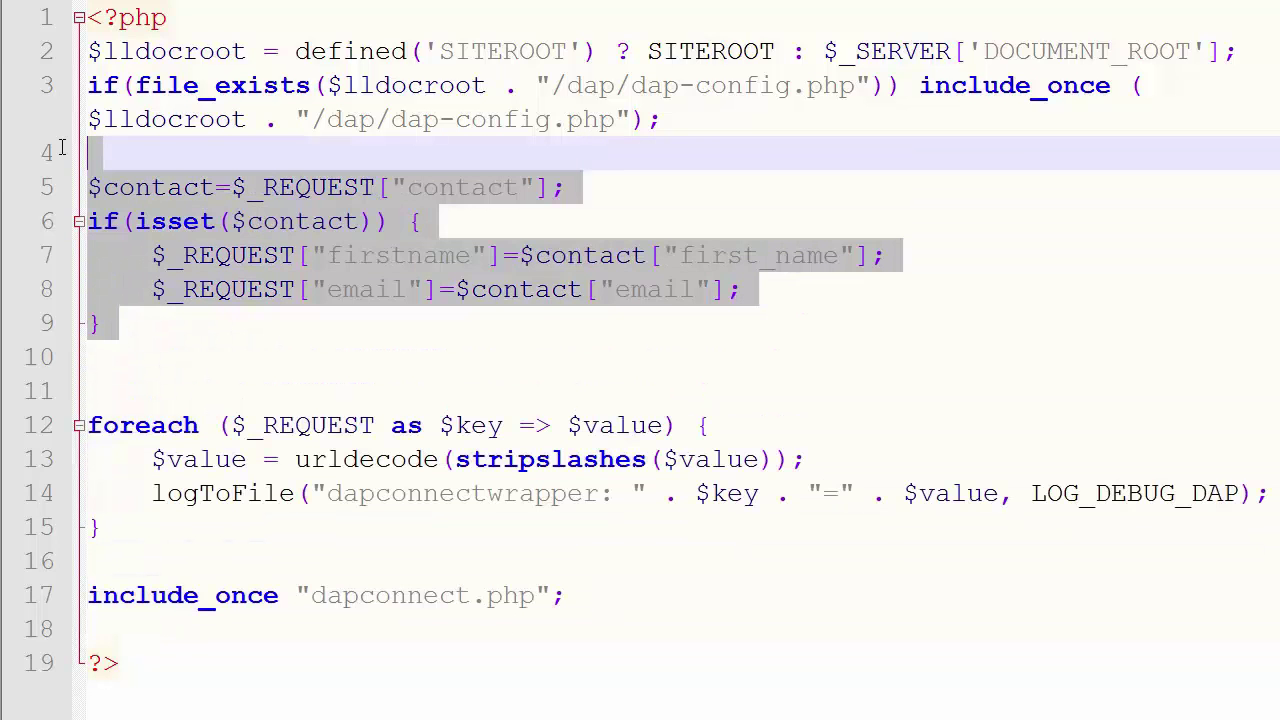
{"action": "double_click", "coordinate": [222, 258]}
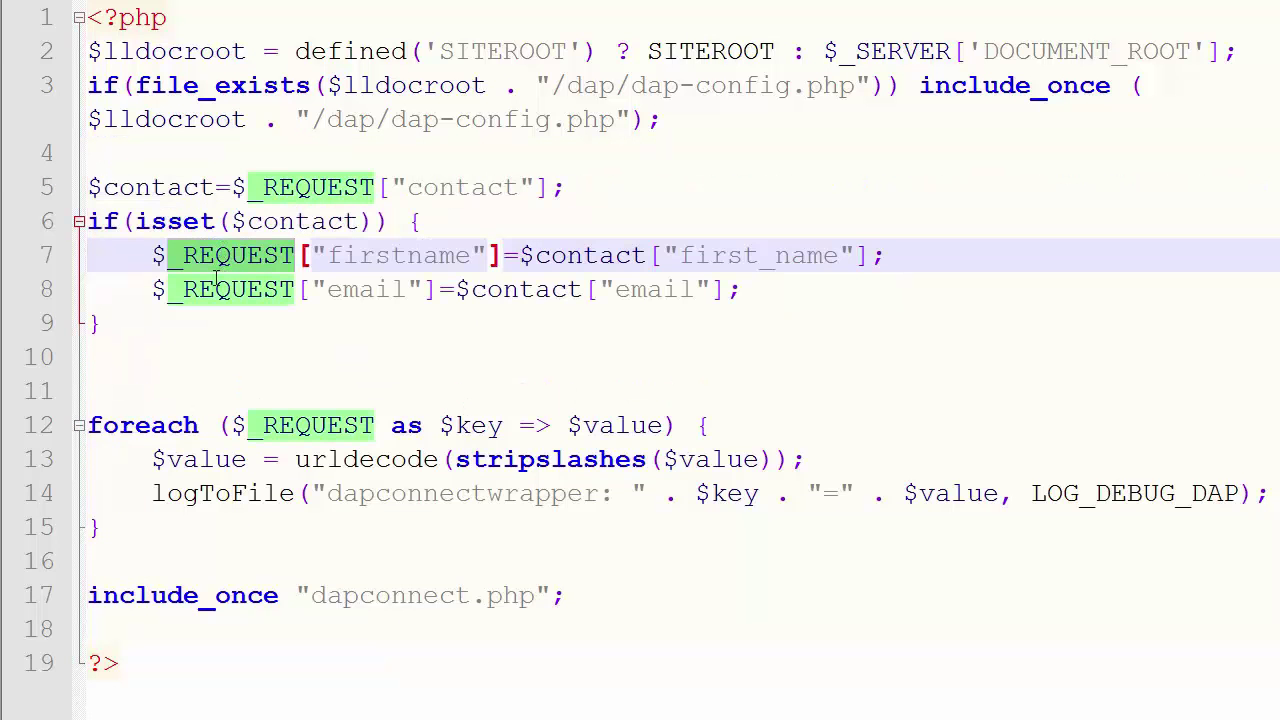
{"action": "left_click", "coordinate": [366, 260]}
{"action": "double_click", "coordinate": [369, 284]}
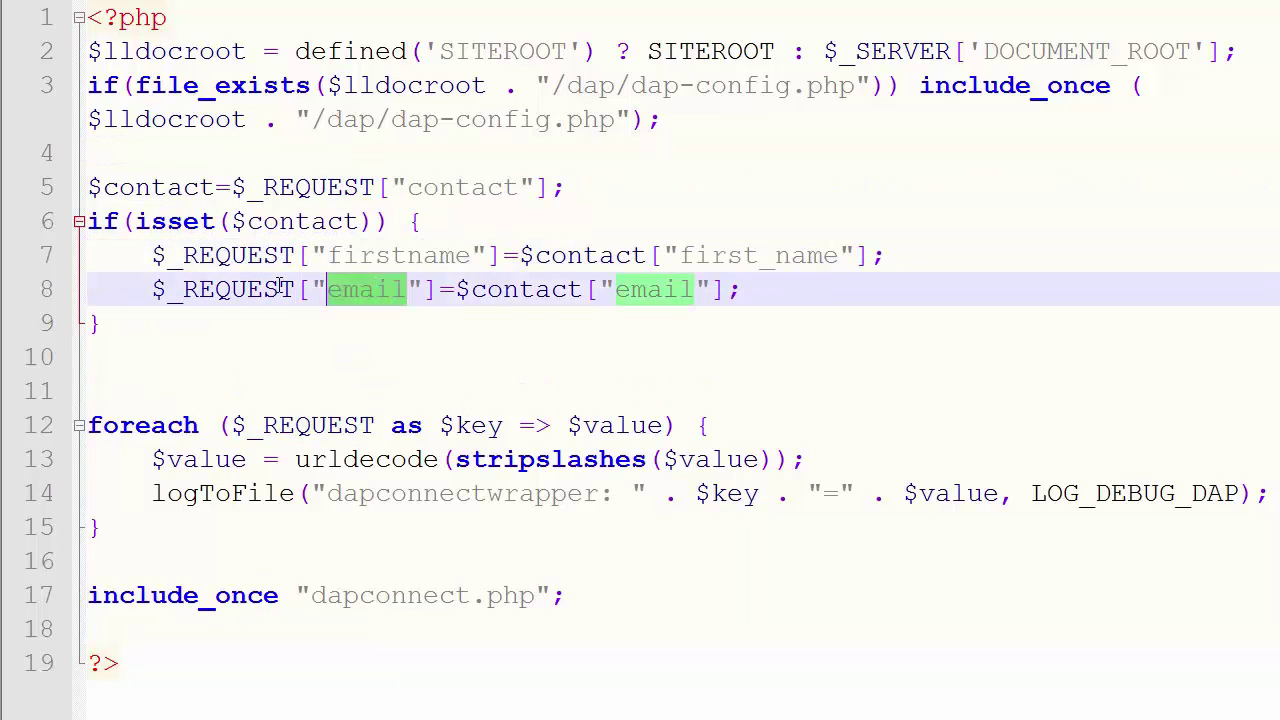